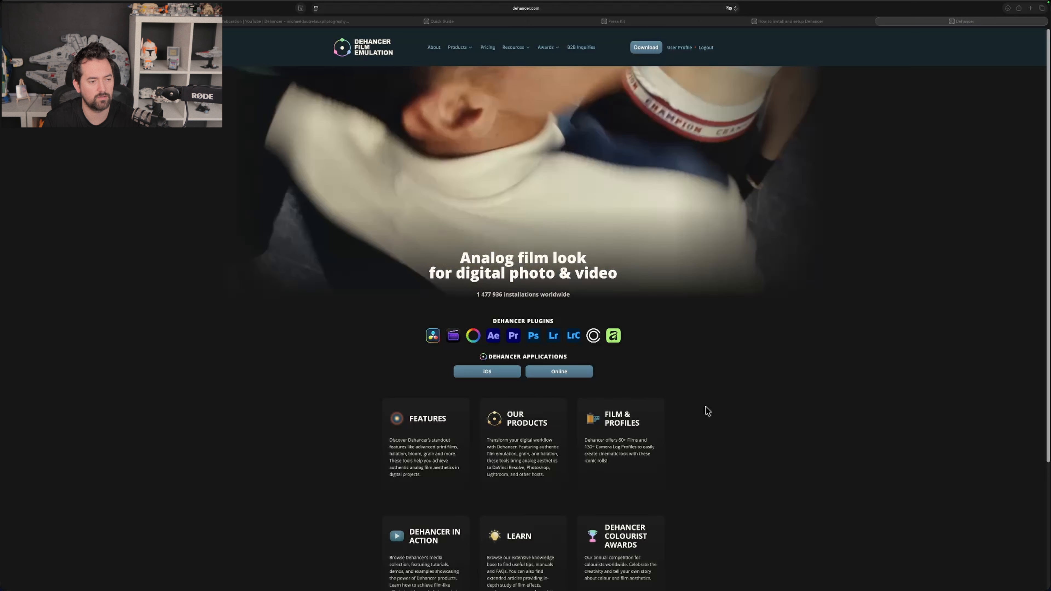
# Step: Skim the Dehancer home page and open the Plans and Pricing page
pyautogui.scroll(-5, 706, 426)
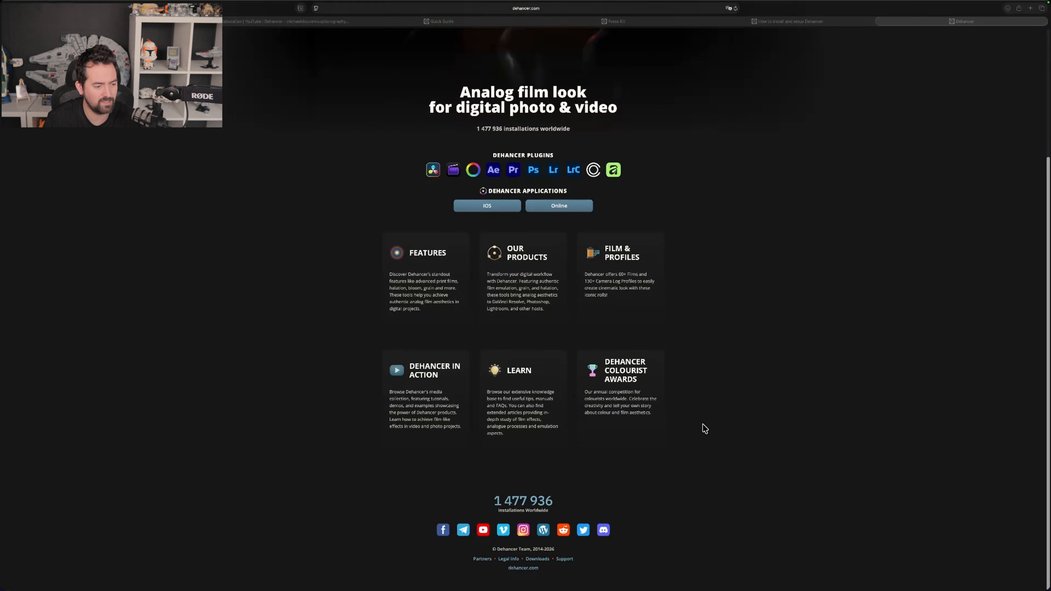
pyautogui.scroll(5, 670, 455)
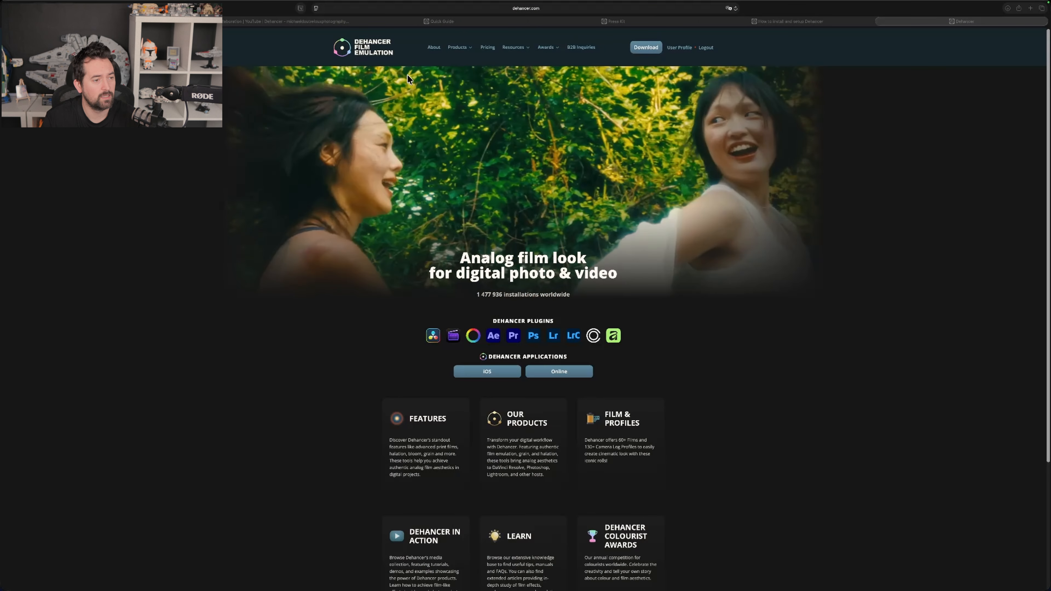
pyautogui.moveTo(462, 50)
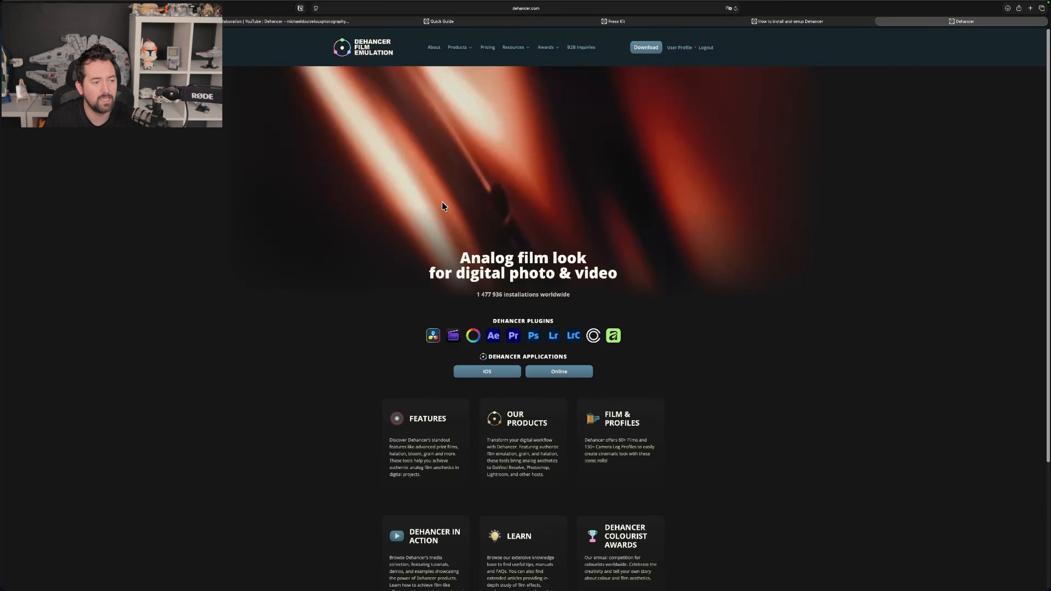
pyautogui.click(488, 48)
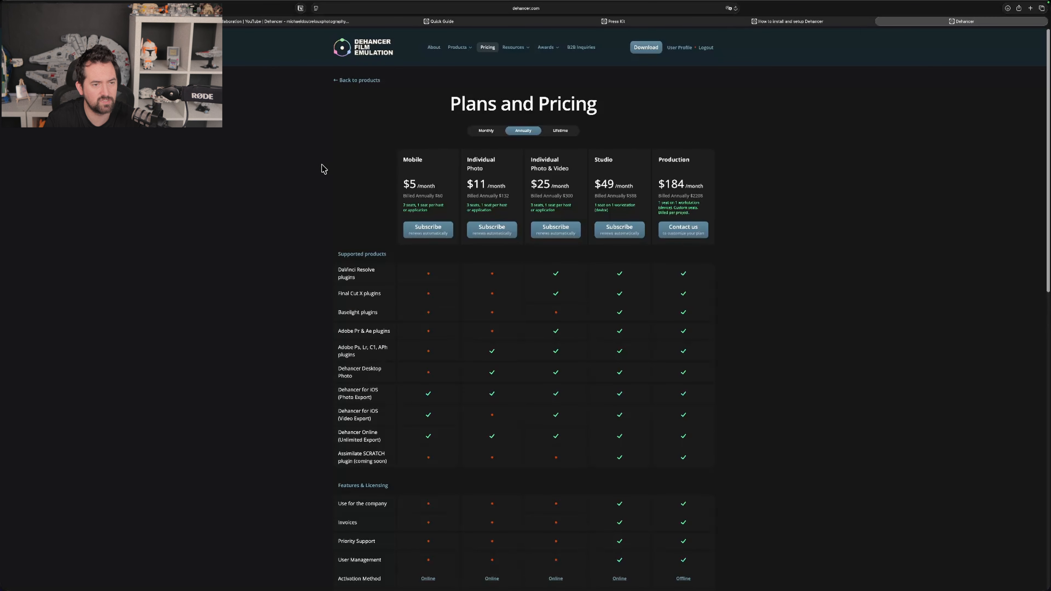
pyautogui.moveTo(450, 106); pyautogui.dragTo(604, 106)
pyautogui.click(607, 106)
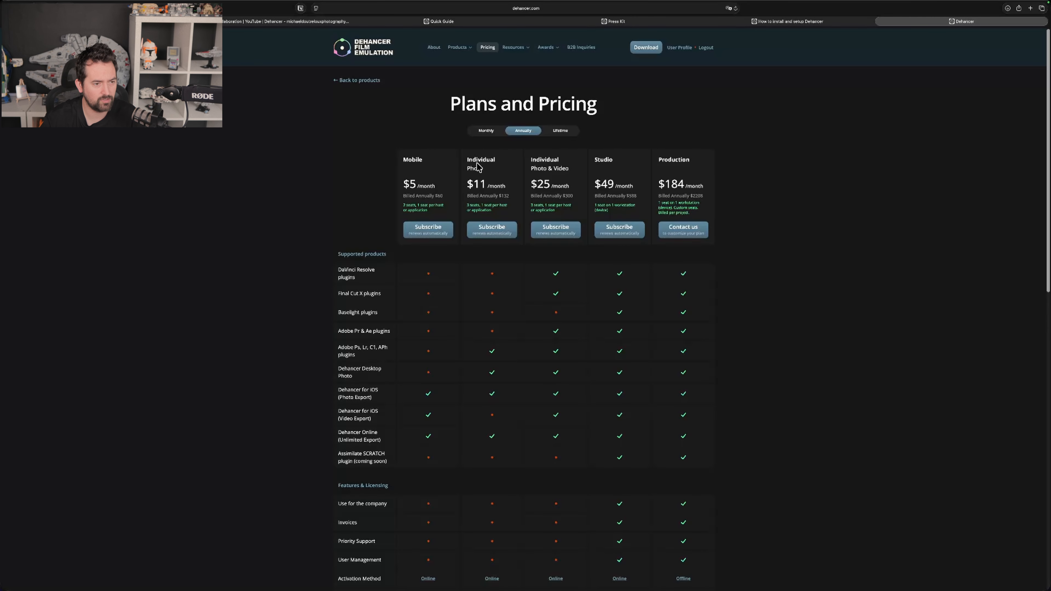
# Step: Check which plugins are offered under the Lifetime license, and return to the Annually billed plans
pyautogui.click(561, 131)
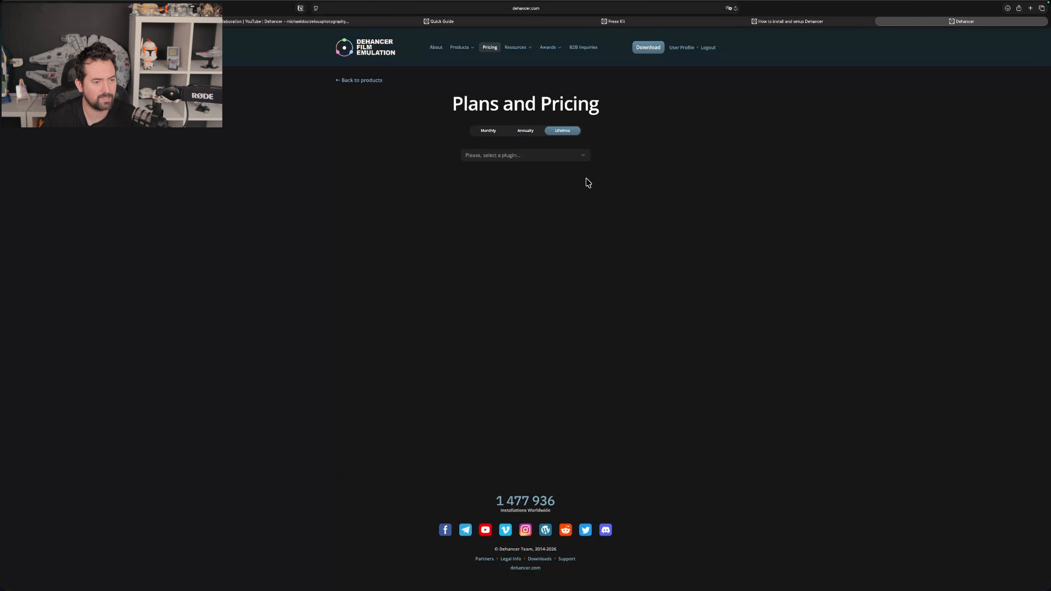
pyautogui.click(530, 156)
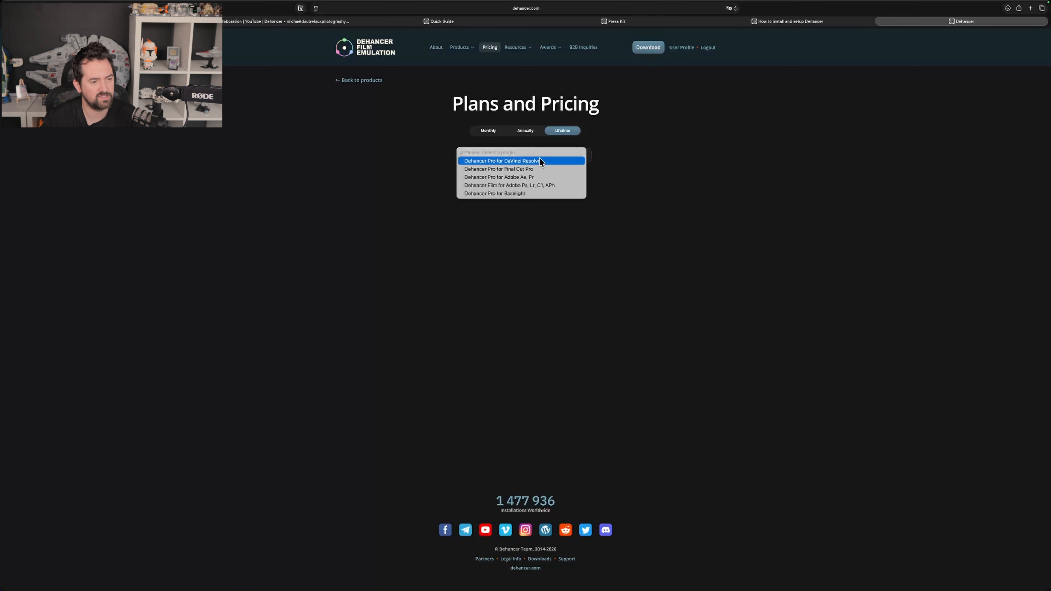
pyautogui.click(526, 130)
pyautogui.click(526, 130)
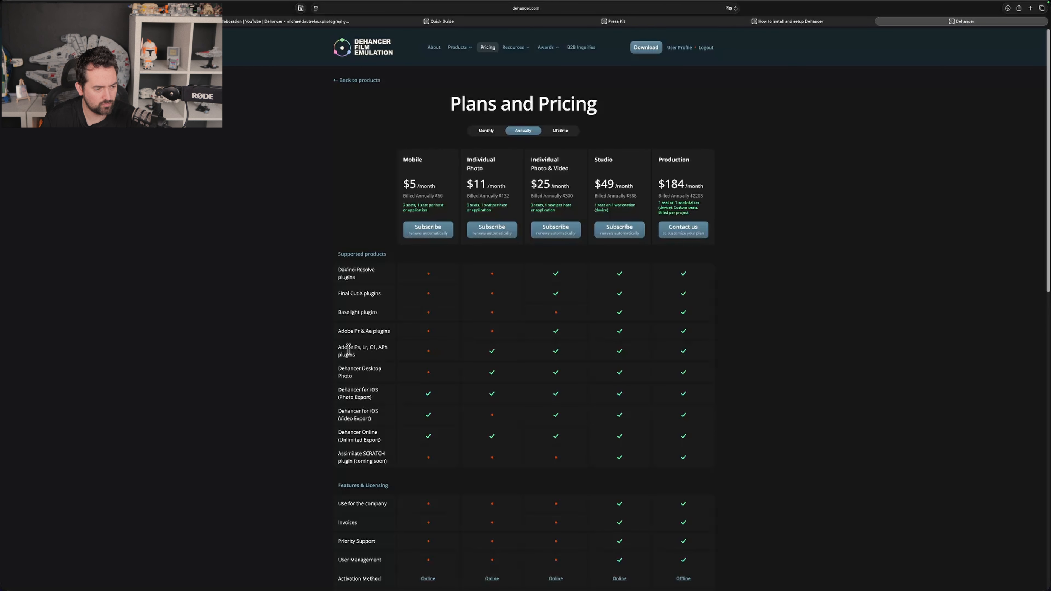
# Step: Examine the plan comparison table, covering the supported products and the Features & Licensing rows for each plan
pyautogui.scroll(-3, 304, 352)
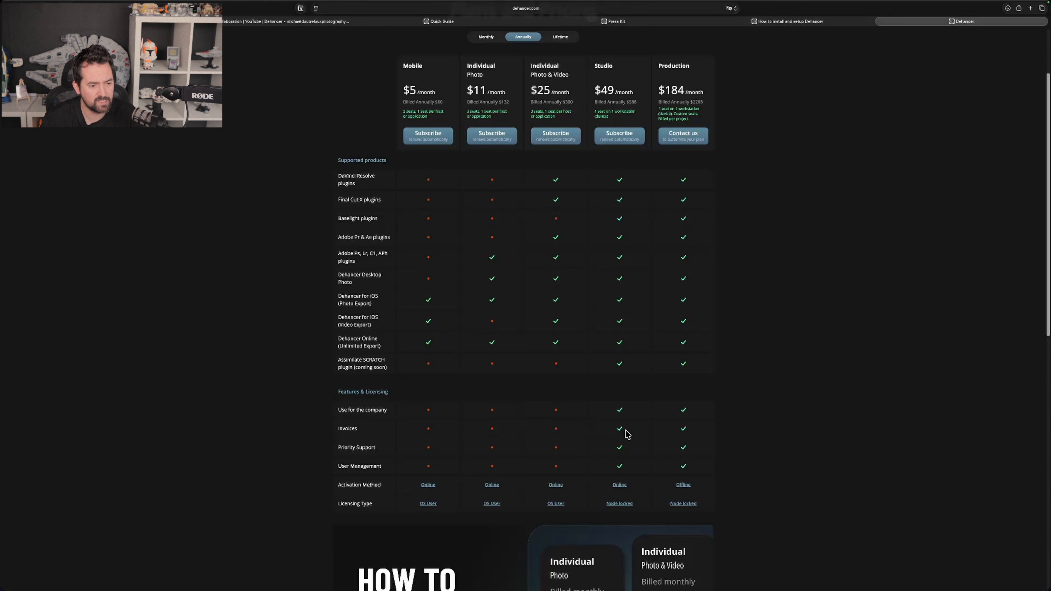
pyautogui.scroll(1, 751, 346)
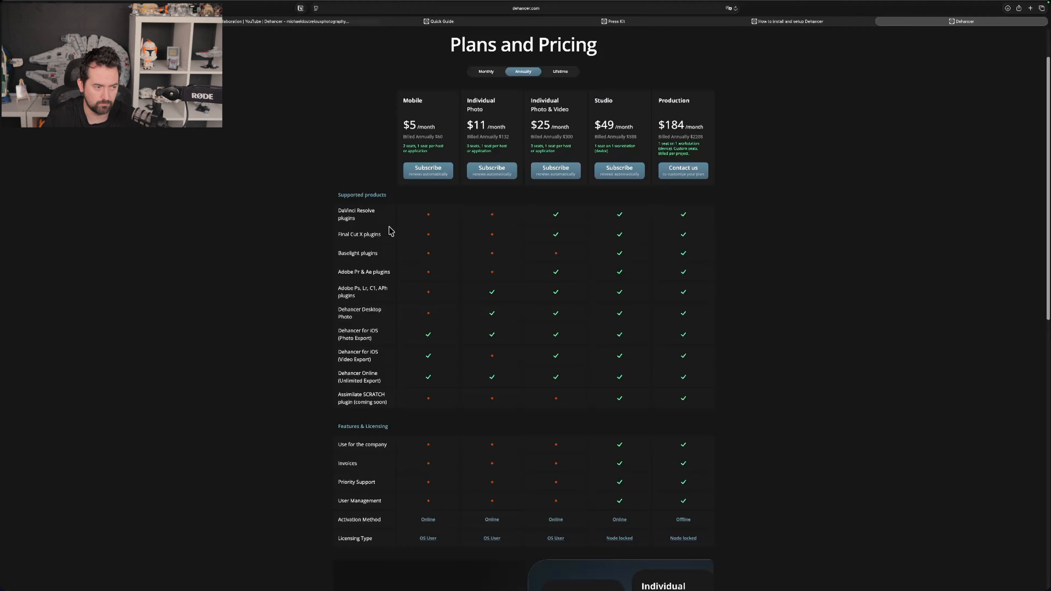
pyautogui.moveTo(338, 234); pyautogui.dragTo(383, 272)
pyautogui.click(344, 291)
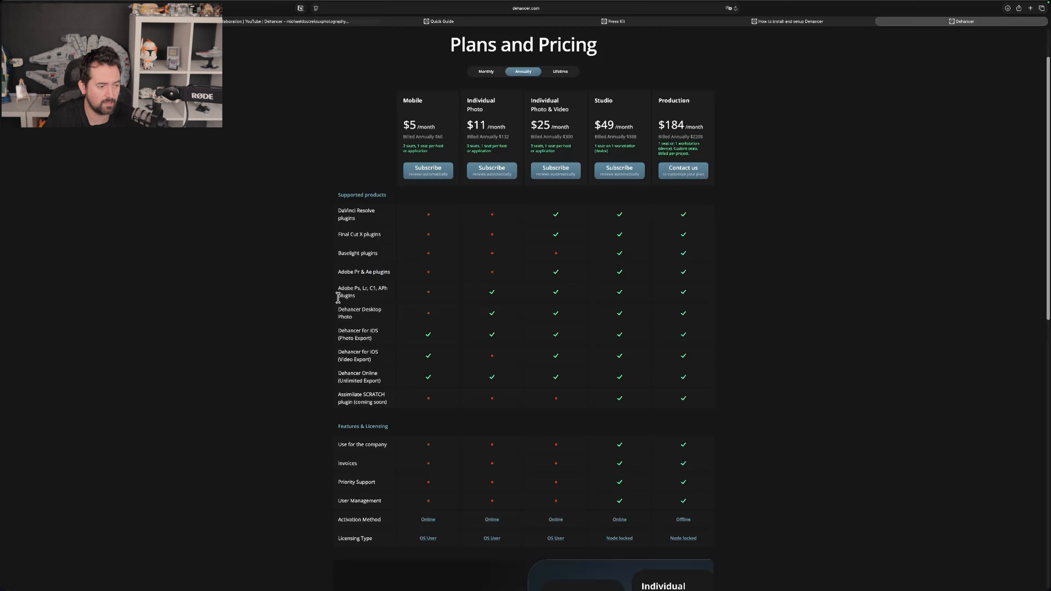
pyautogui.moveTo(356, 295); pyautogui.dragTo(343, 361)
pyautogui.scroll(1, 324, 354)
pyautogui.click(359, 340)
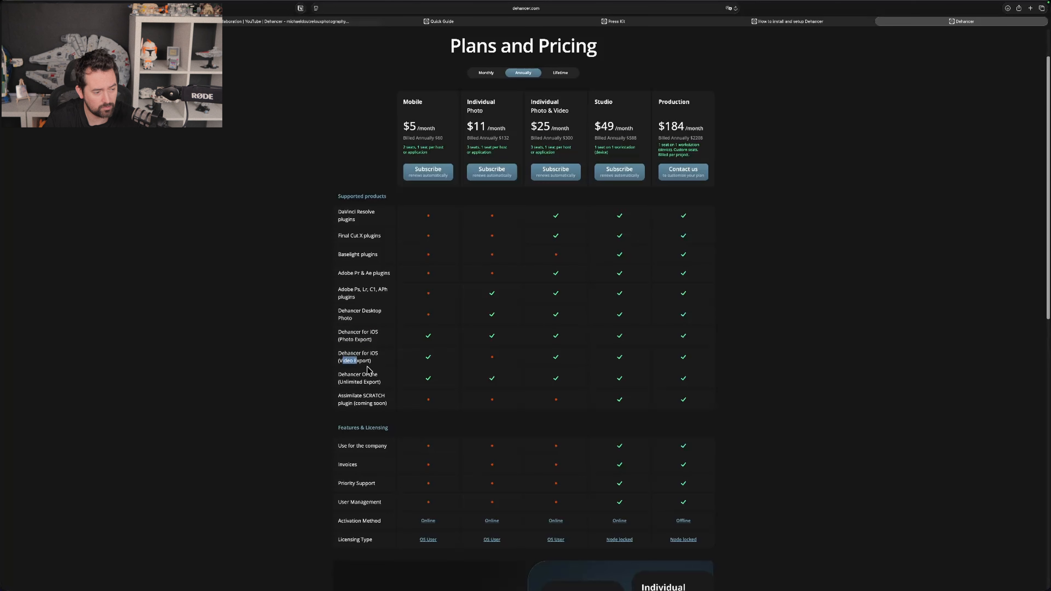
pyautogui.click(331, 385)
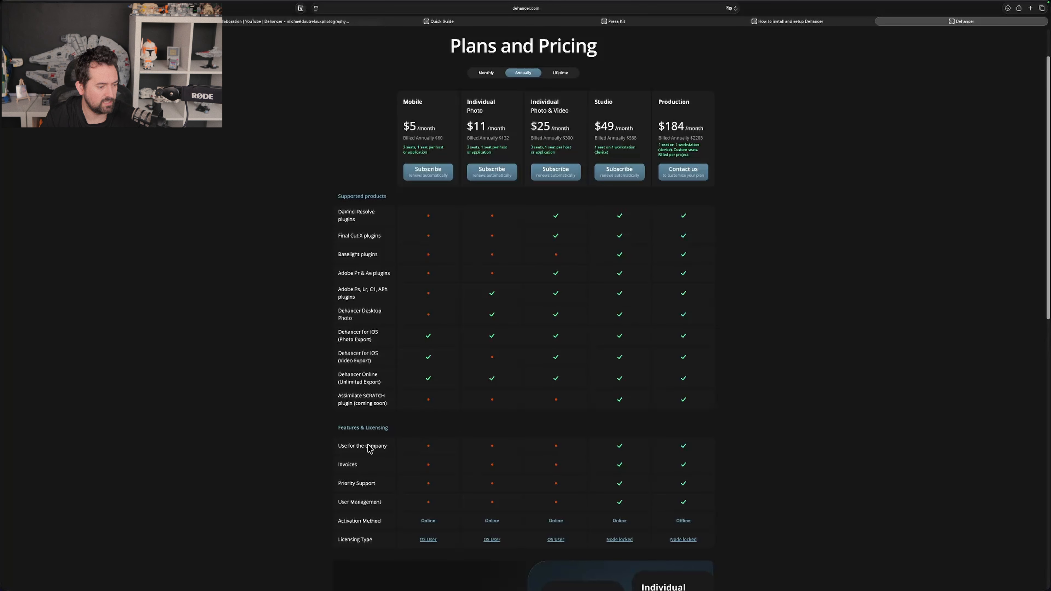
pyautogui.moveTo(339, 450); pyautogui.dragTo(366, 484)
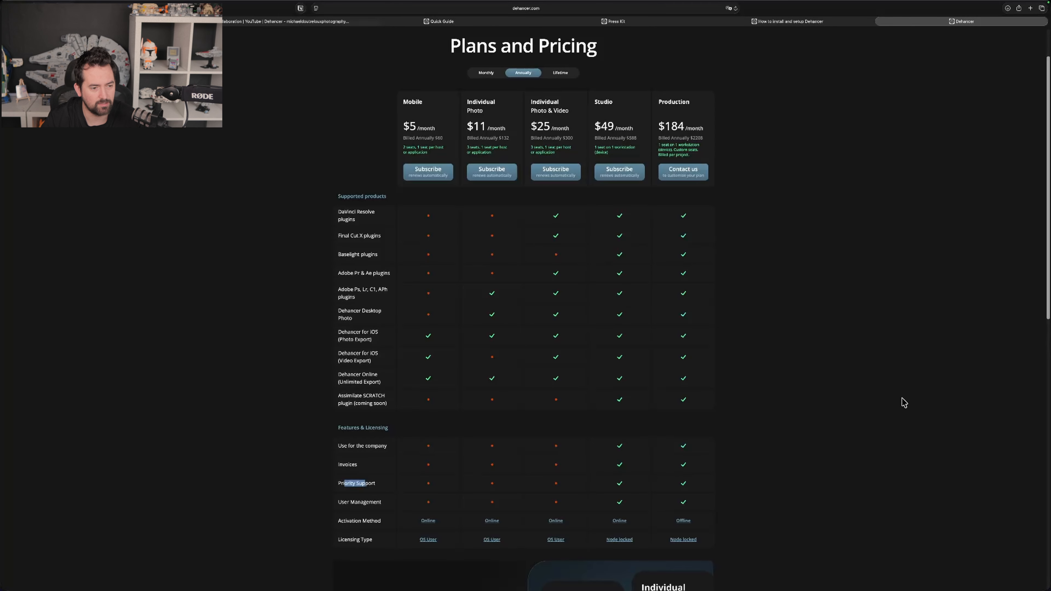
pyautogui.scroll(-10, 803, 459)
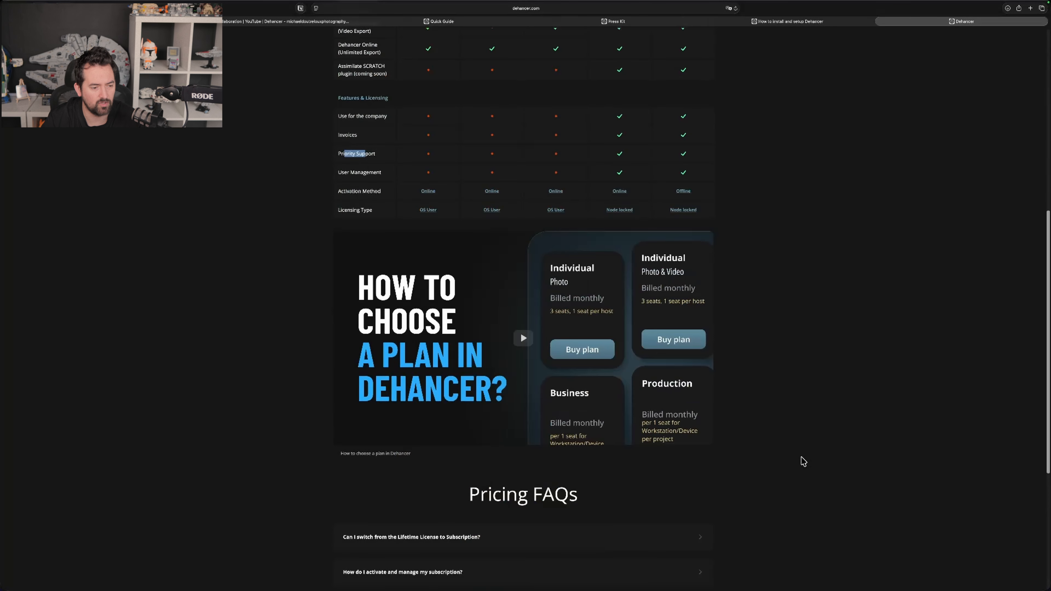
pyautogui.scroll(10, 803, 458)
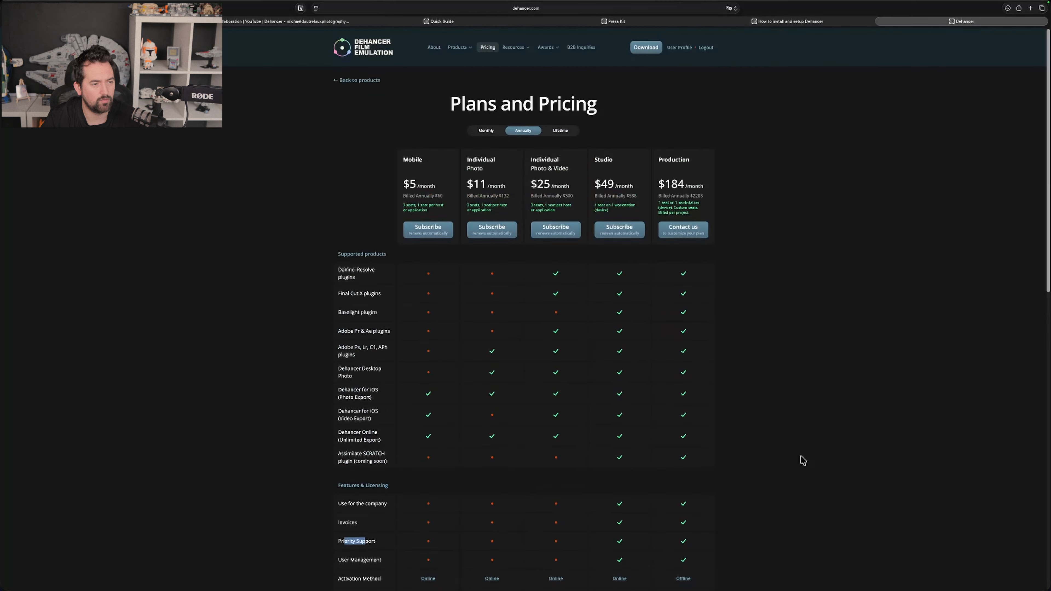
# Step: Compare the plan prices under Monthly and Annually billing, ending on the Annually view
pyautogui.click(485, 130)
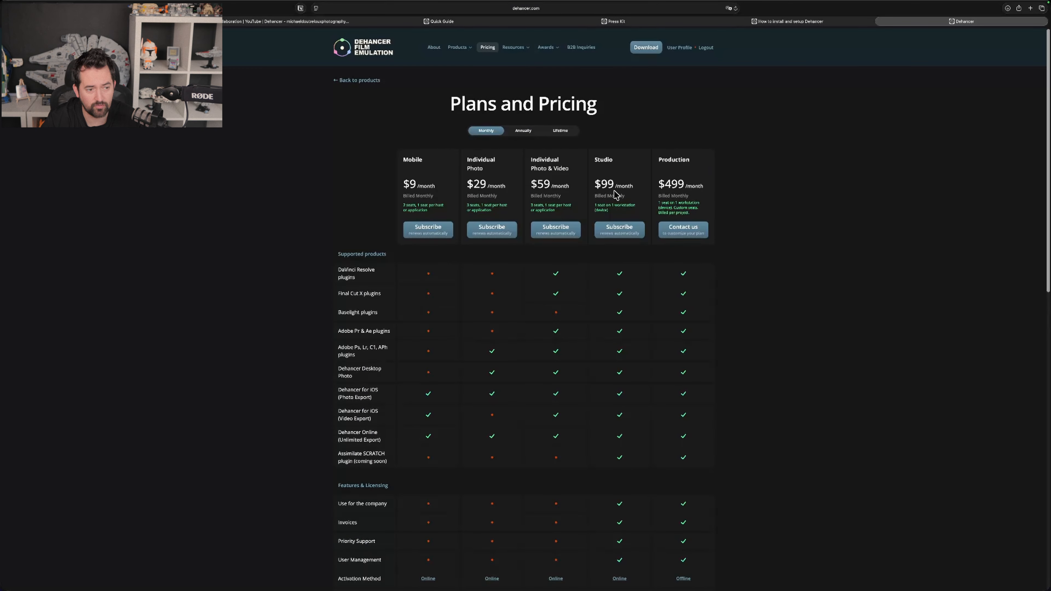
pyautogui.click(524, 131)
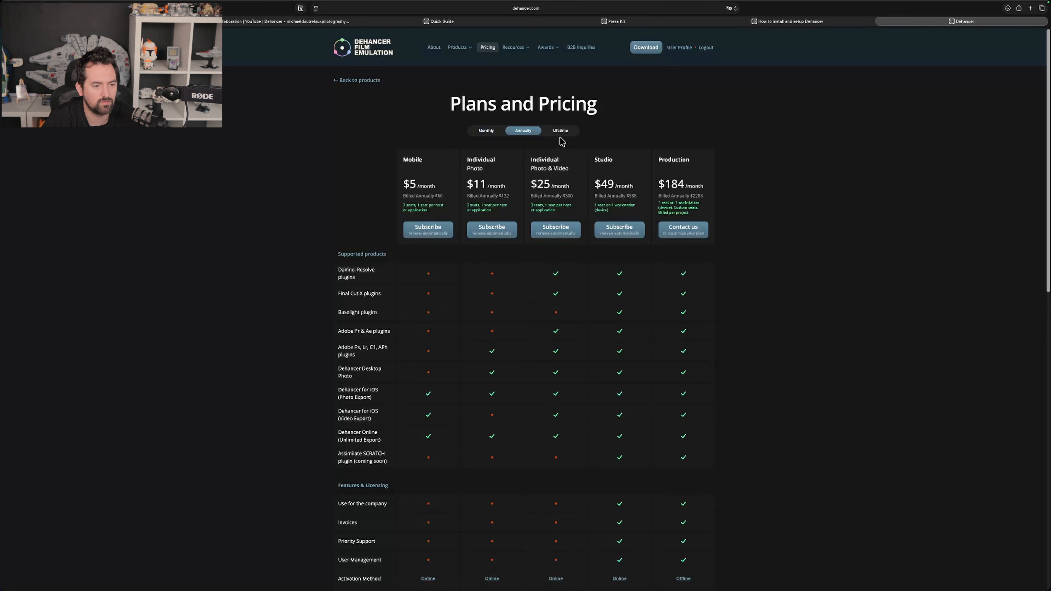
pyautogui.click(490, 131)
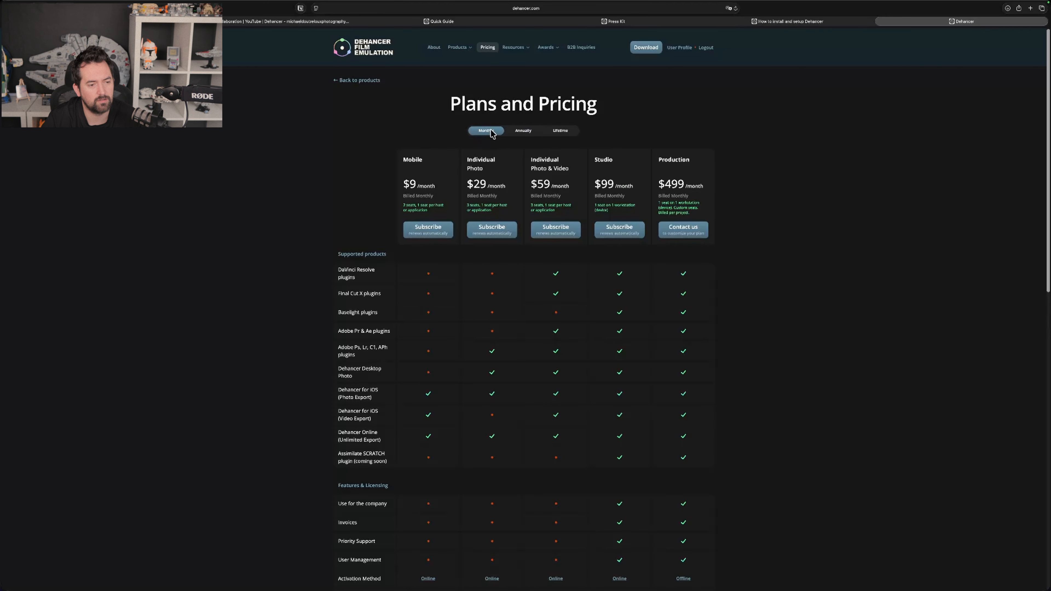
pyautogui.click(515, 133)
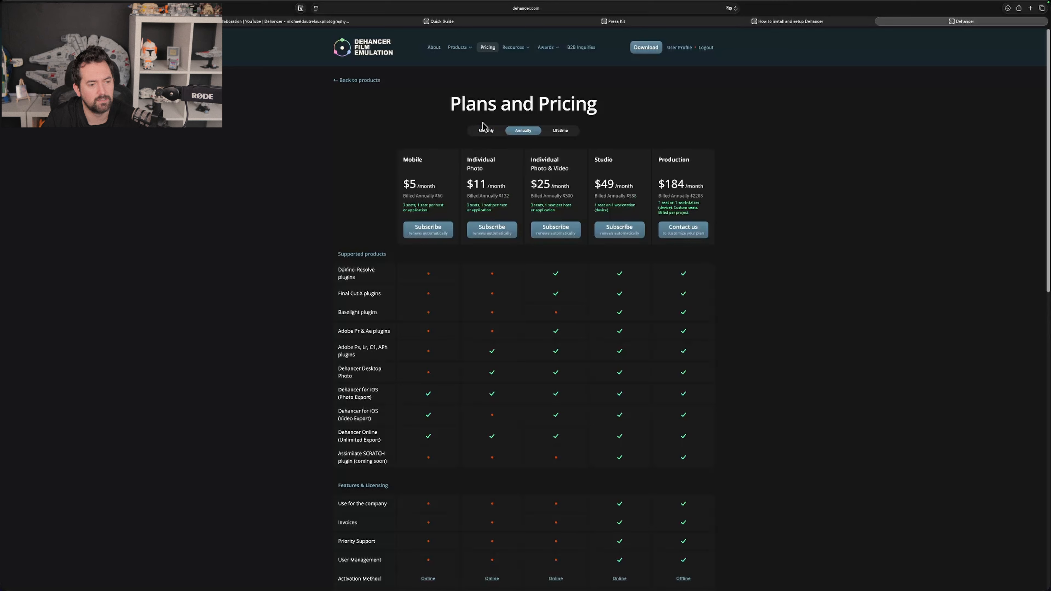
pyautogui.click(486, 131)
pyautogui.click(527, 133)
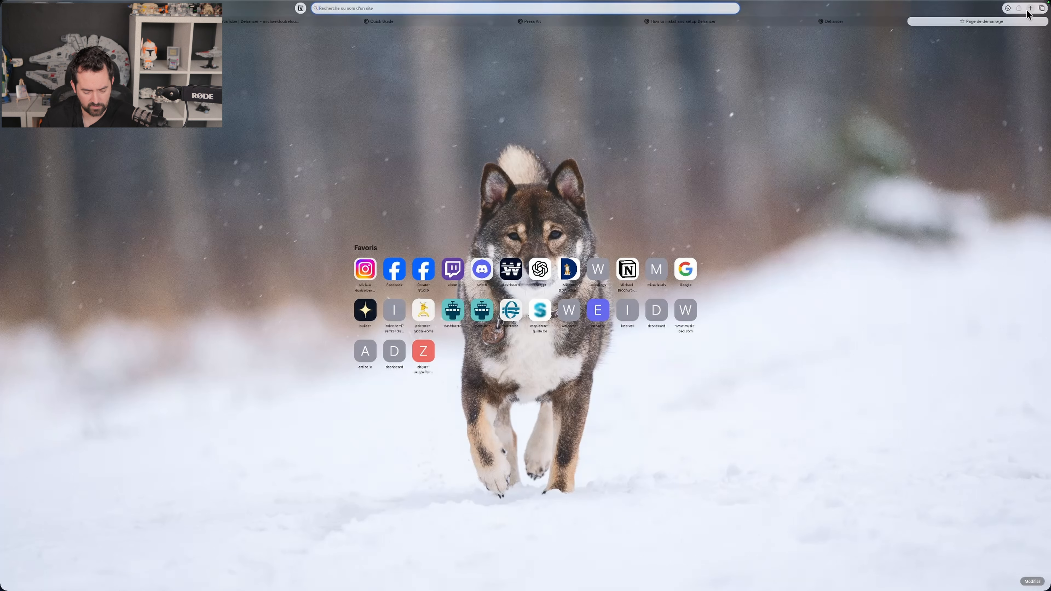
# Step: Search the web for "conversion dollars euro" in a new browser tab
pyautogui.click(1031, 8)
pyautogui.write('conversuoi')
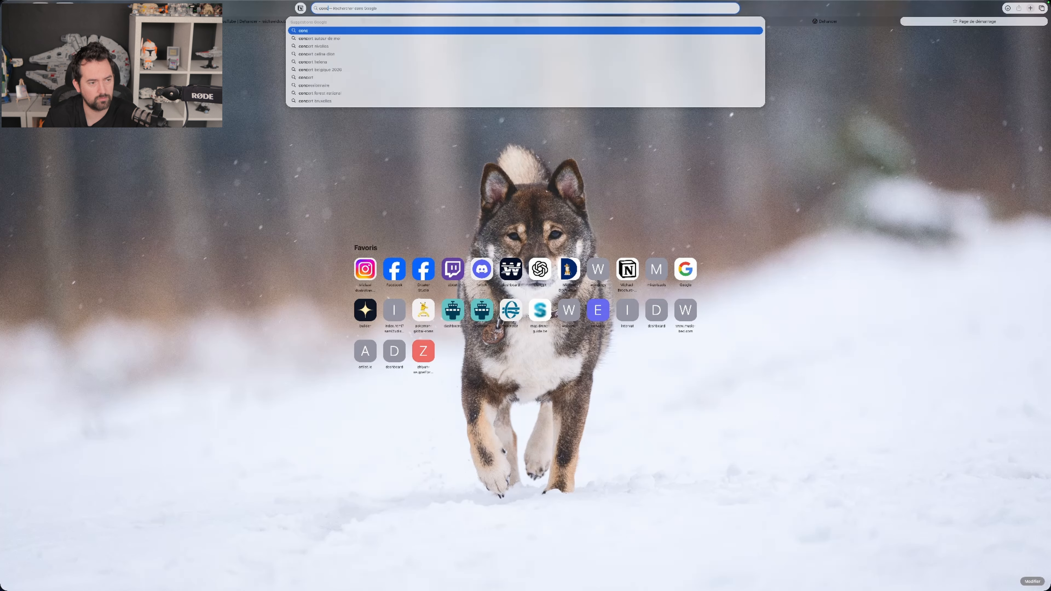
pyautogui.press('BackSpace')
pyautogui.press('BackSpace')
pyautogui.press('BackSpace')
pyautogui.write('ion dollars euro')
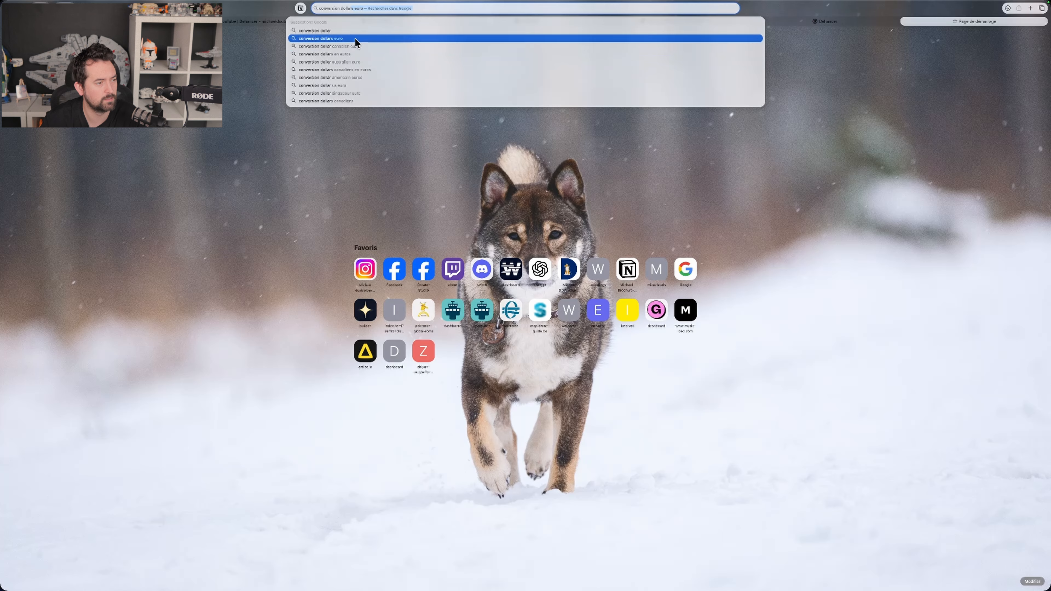
pyautogui.click(355, 38)
# Step: Convert 600 US dollars to euros in the search page's currency converter and return to the Dehancer prices
pyautogui.click(808, 22)
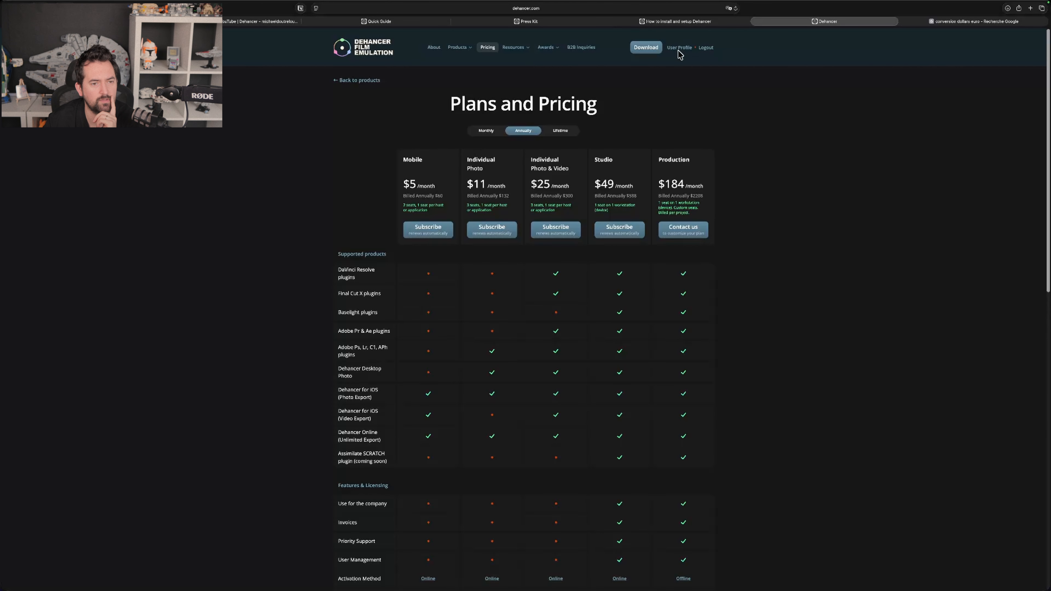
pyautogui.click(977, 21)
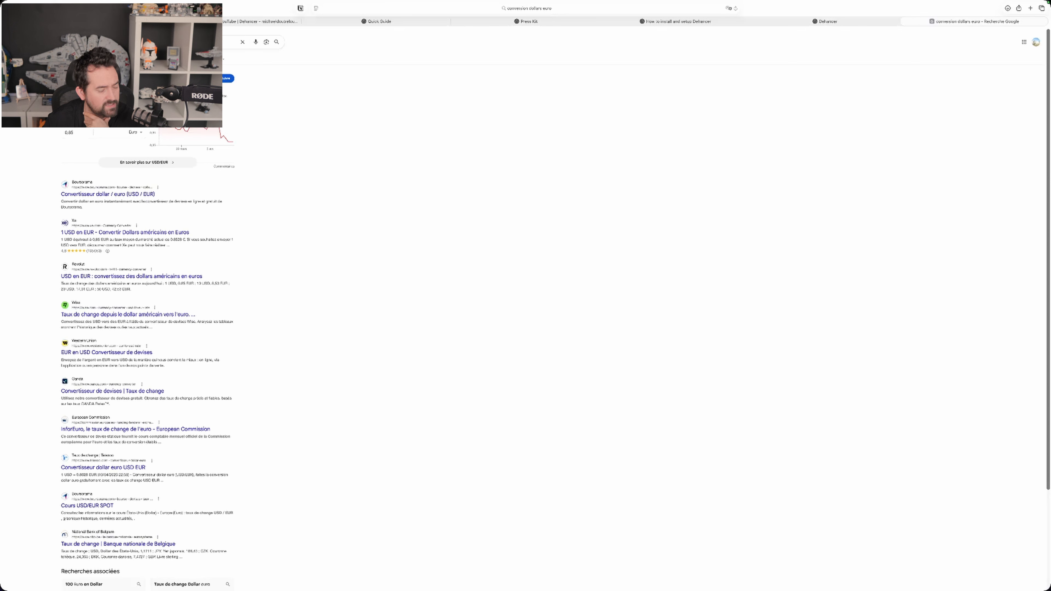
pyautogui.click(71, 111)
pyautogui.write('600')
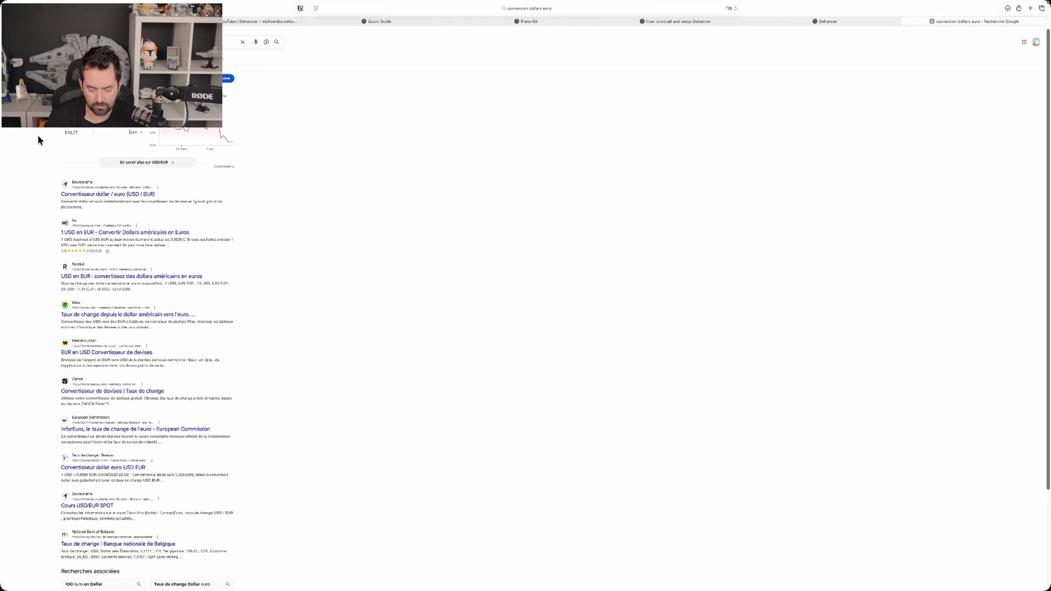
pyautogui.click(814, 24)
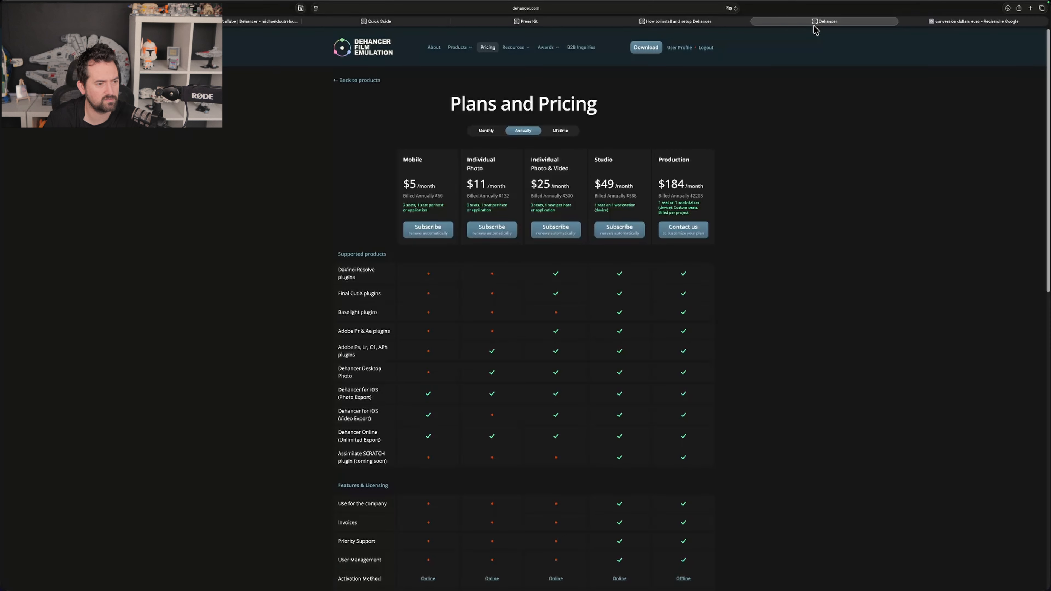
# Step: Convert further dollar amounts to euros in the currency converter to compare with the plan prices
pyautogui.click(958, 25)
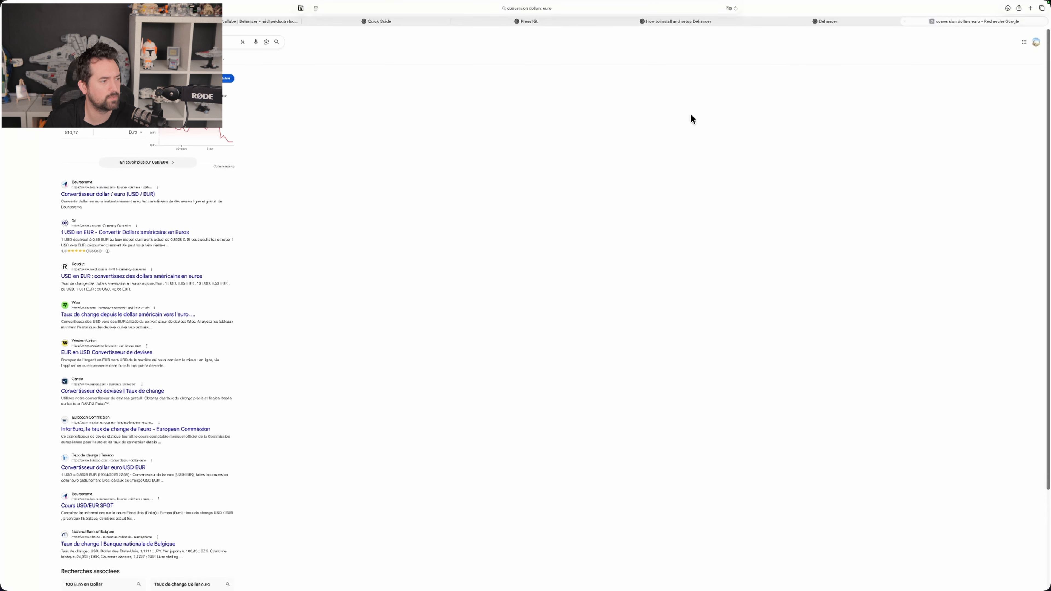
pyautogui.click(71, 108)
pyautogui.write('589')
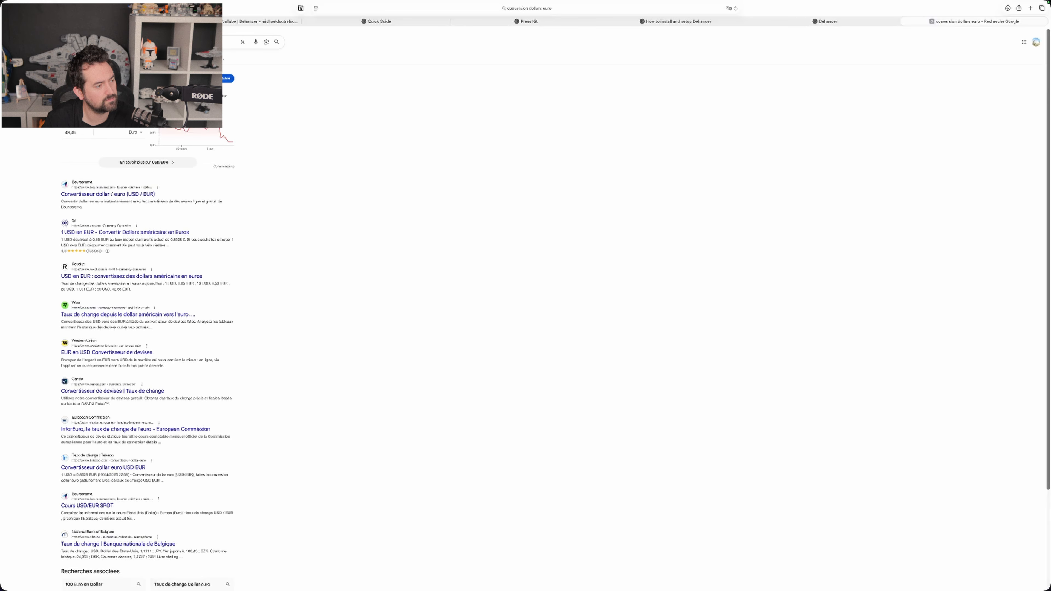
pyautogui.write('3')
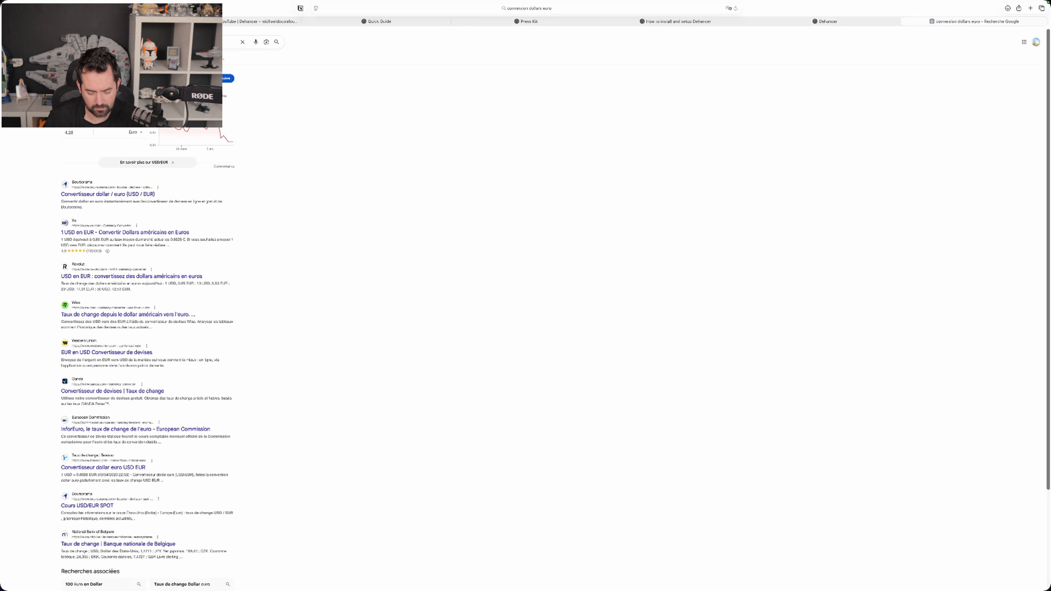
pyautogui.write('0')
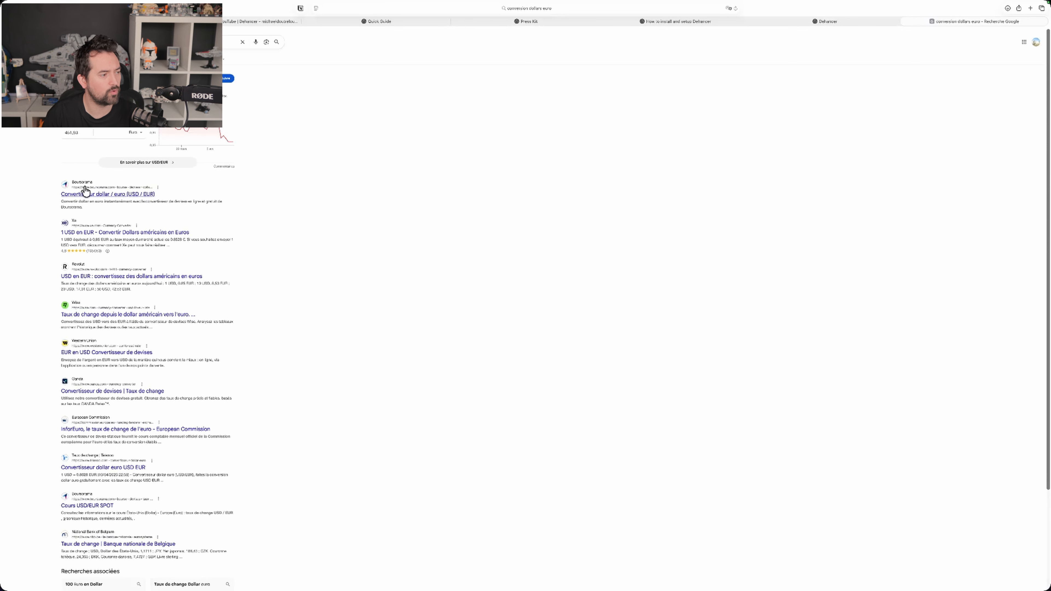
# Step: Open Dehancer's Learn resources page and look through the Let's Start and Tools sections
pyautogui.click(819, 21)
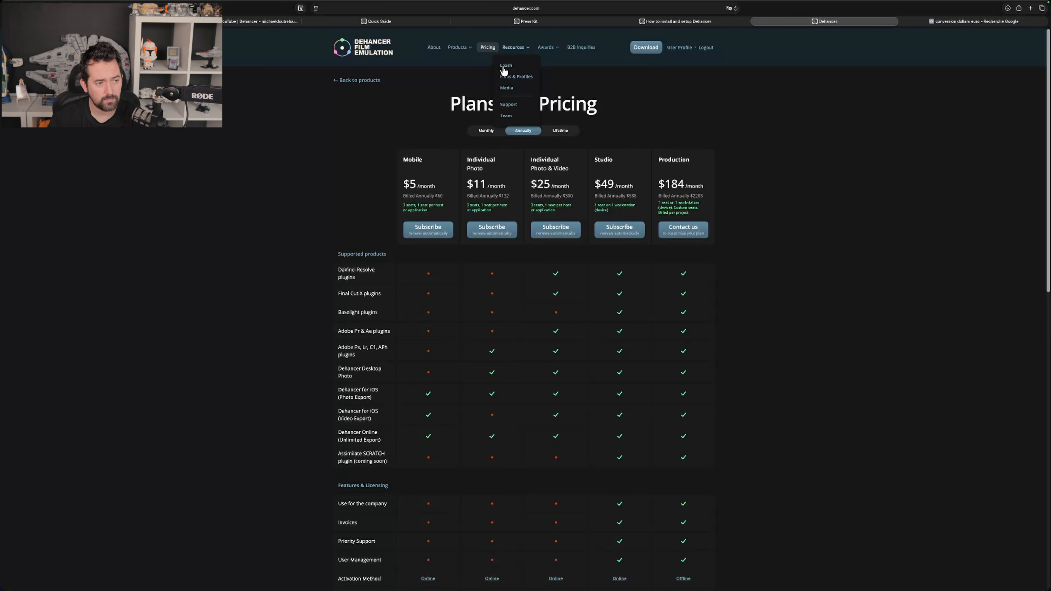
pyautogui.click(505, 66)
pyautogui.moveTo(514, 52)
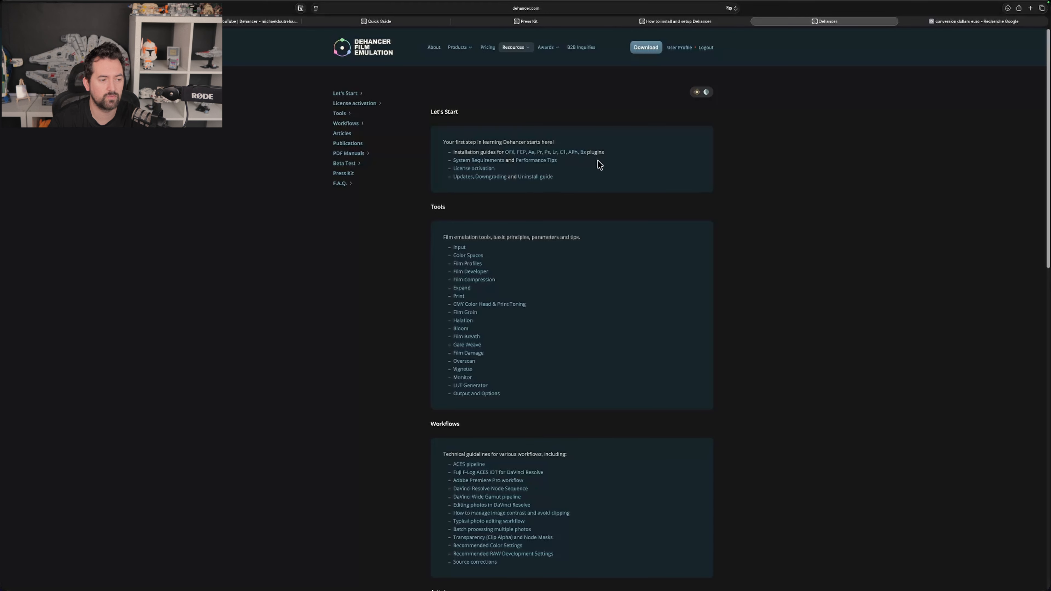
pyautogui.moveTo(464, 140); pyautogui.dragTo(589, 142)
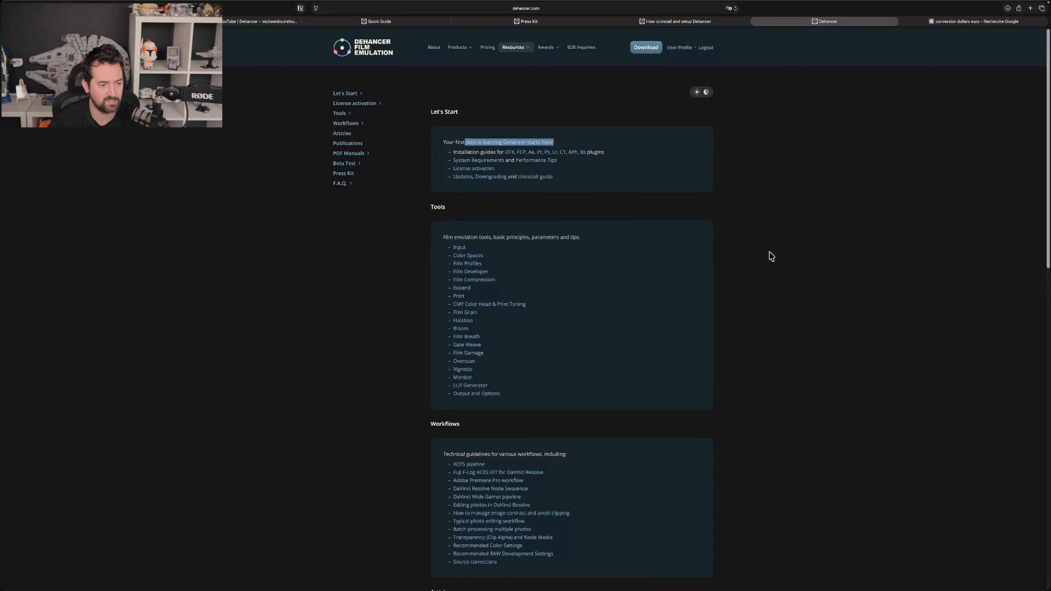
pyautogui.scroll(-3, 771, 256)
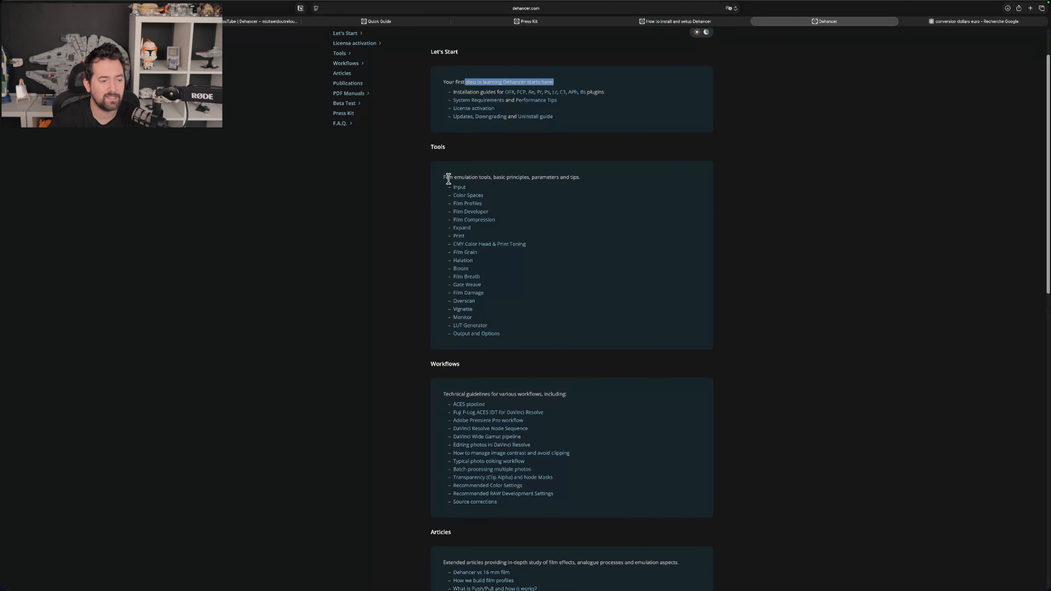
# Step: Look through the Learn page's sections from Tools down to Press Kit and FAQ, and return to the page's start
pyautogui.click(448, 178)
pyautogui.moveTo(562, 177); pyautogui.dragTo(484, 179)
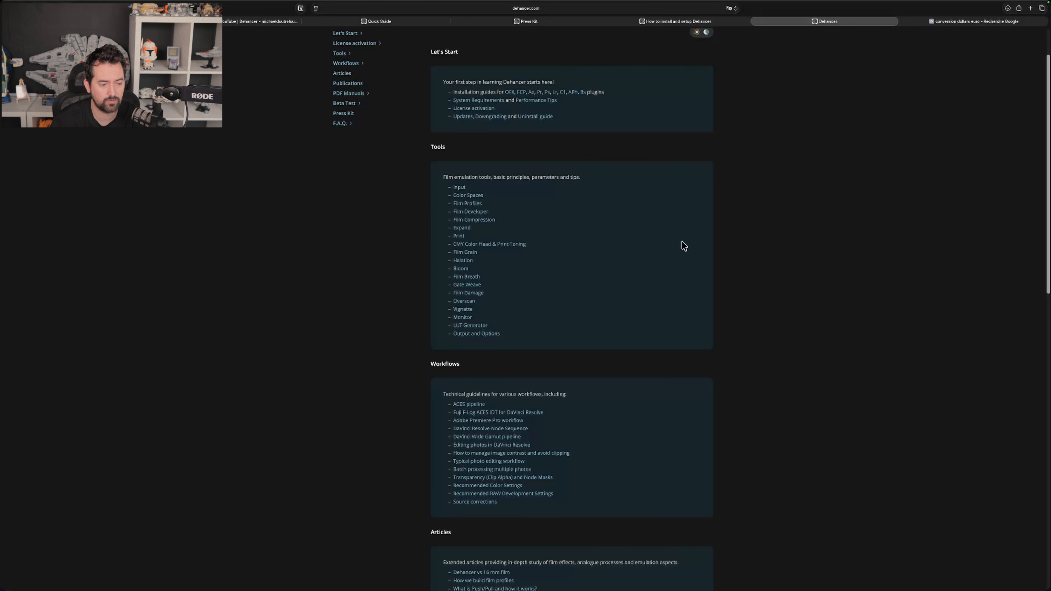
pyautogui.scroll(-1, 768, 281)
pyautogui.scroll(-6, 769, 281)
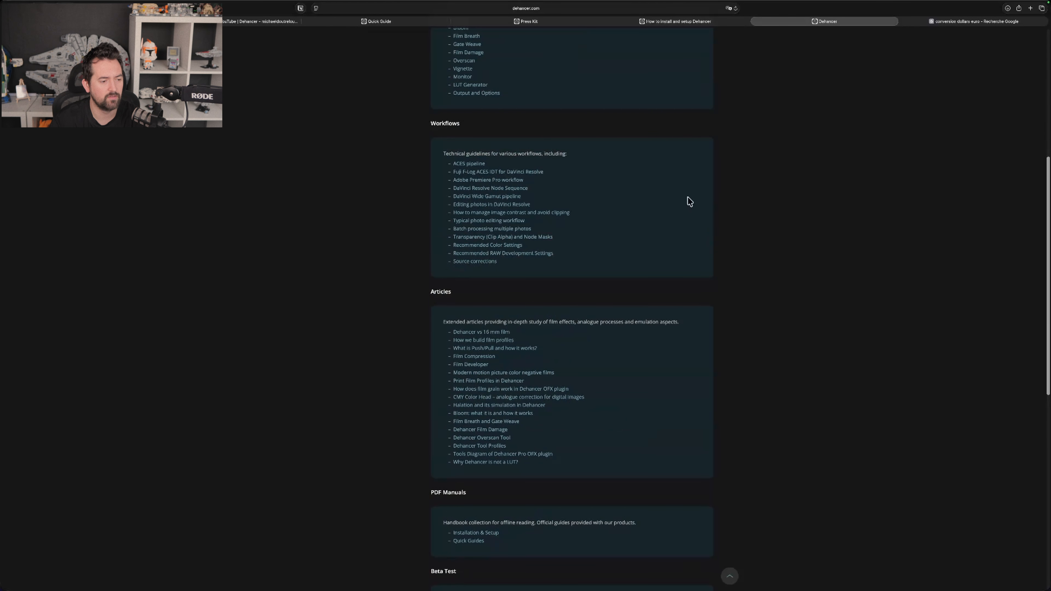
pyautogui.scroll(-8, 639, 340)
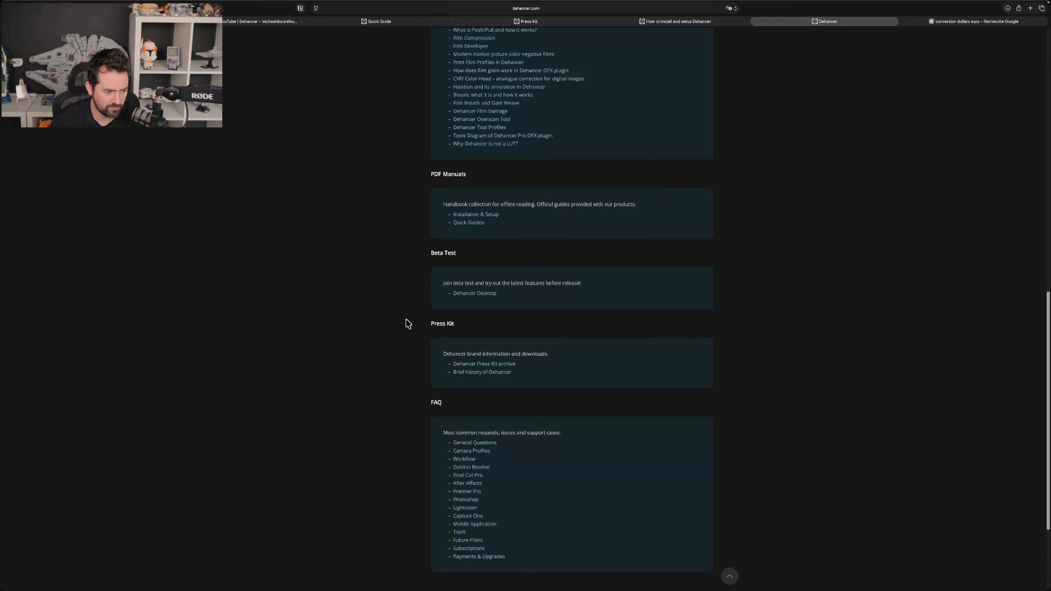
pyautogui.scroll(-1, 407, 332)
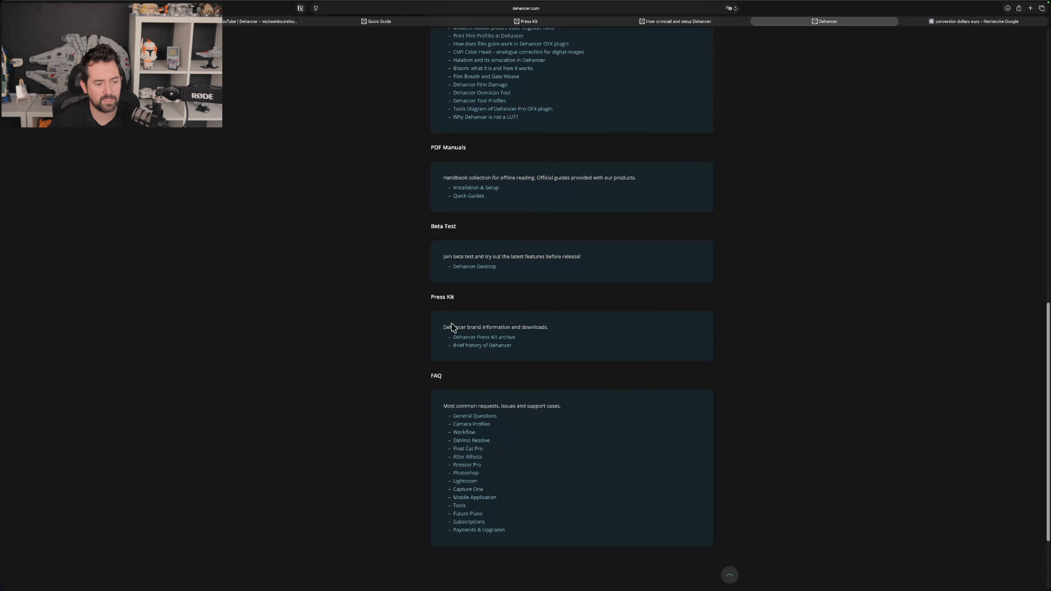
pyautogui.moveTo(465, 327); pyautogui.dragTo(612, 335)
pyautogui.click(619, 335)
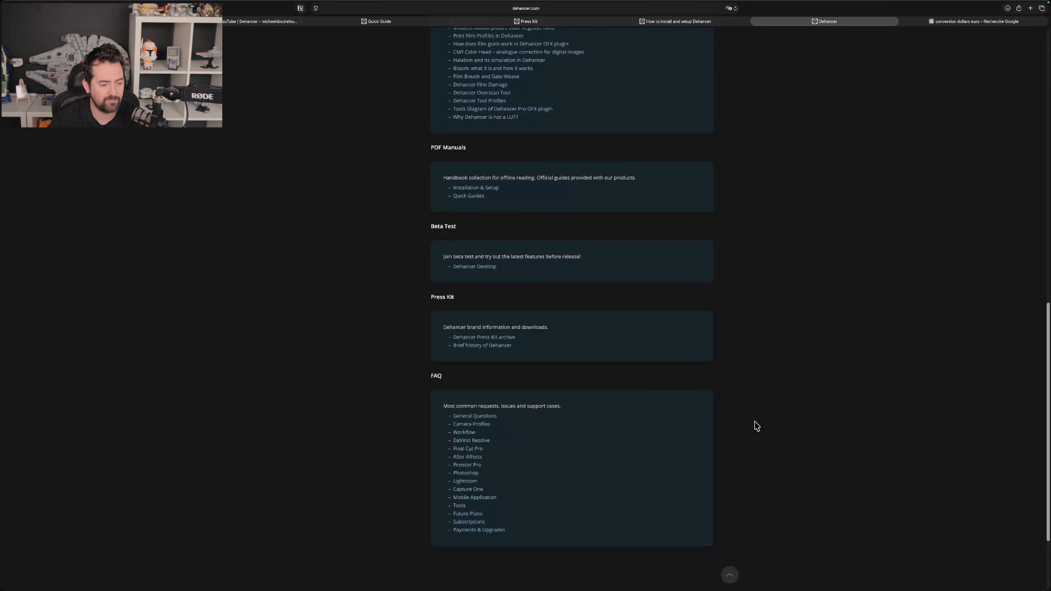
pyautogui.scroll(20, 754, 421)
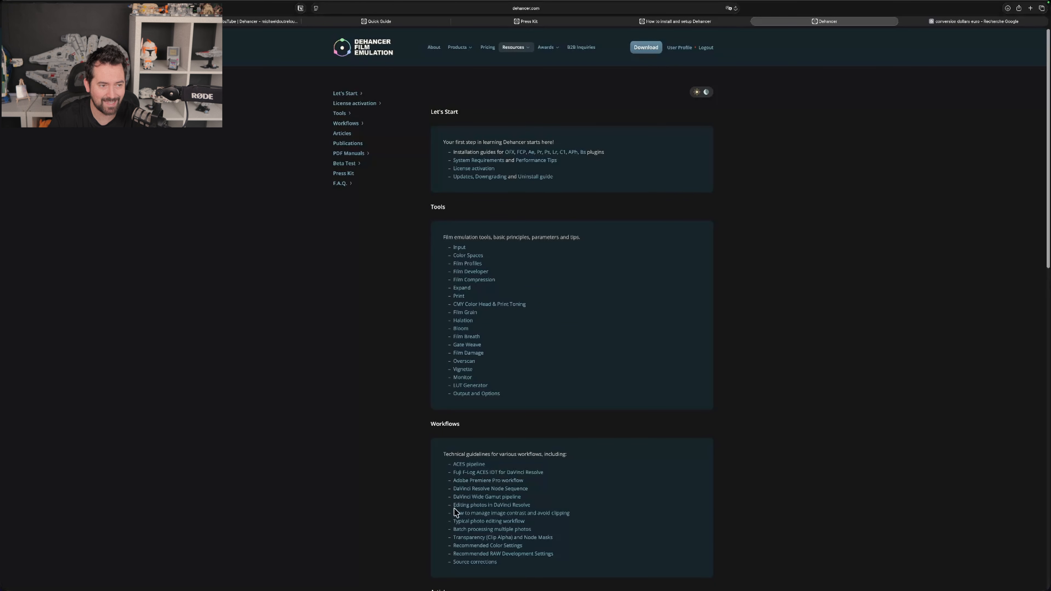
# Step: Open the Films & Profiles resource, look through the Film Profiles list, and open the Print Media Profiles
pyautogui.moveTo(511, 52)
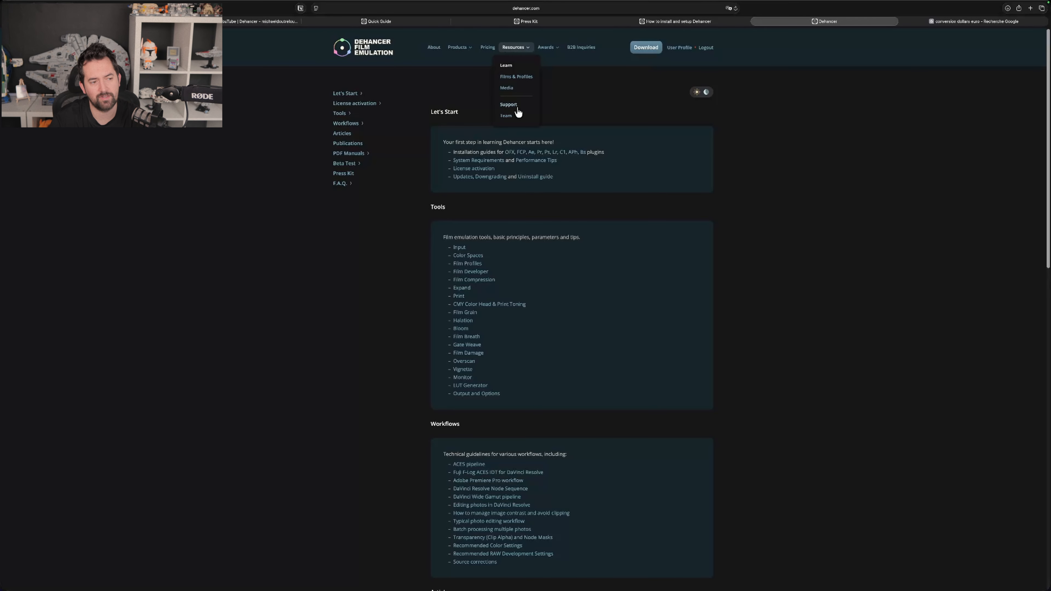
pyautogui.click(517, 77)
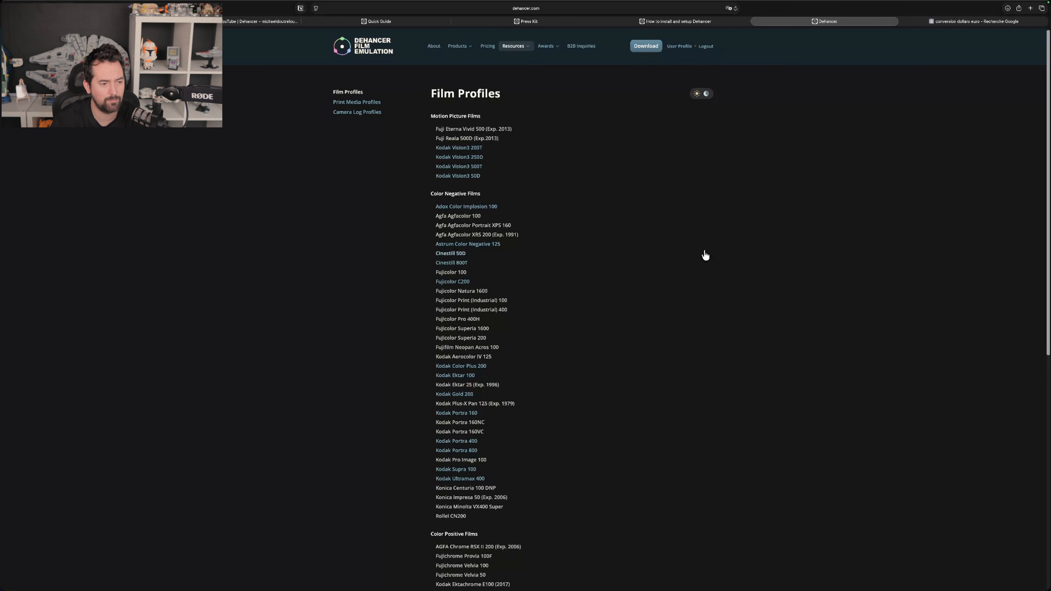
pyautogui.scroll(-10, 599, 265)
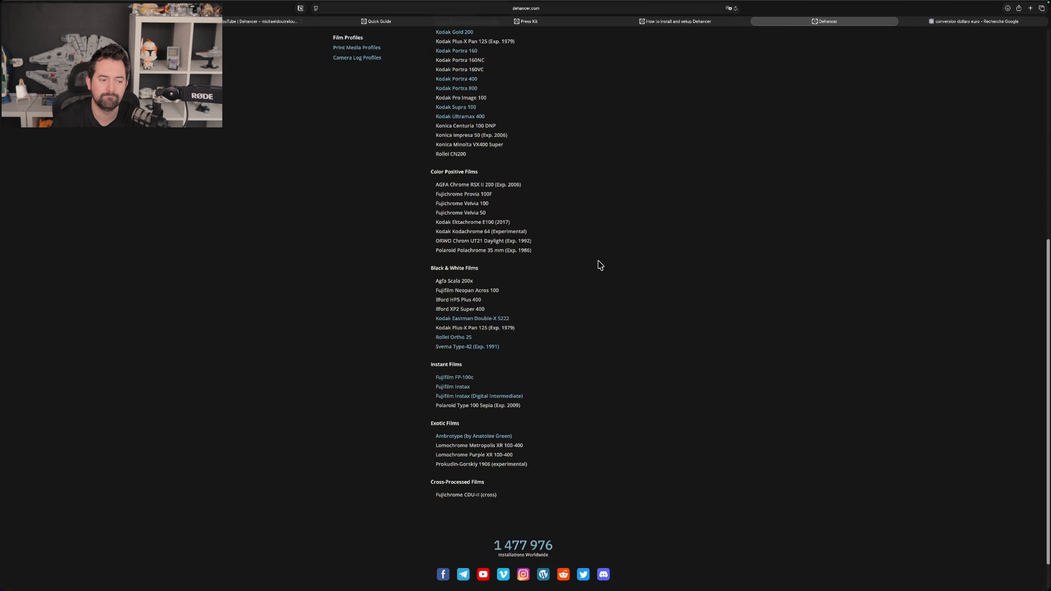
pyautogui.scroll(10, 600, 265)
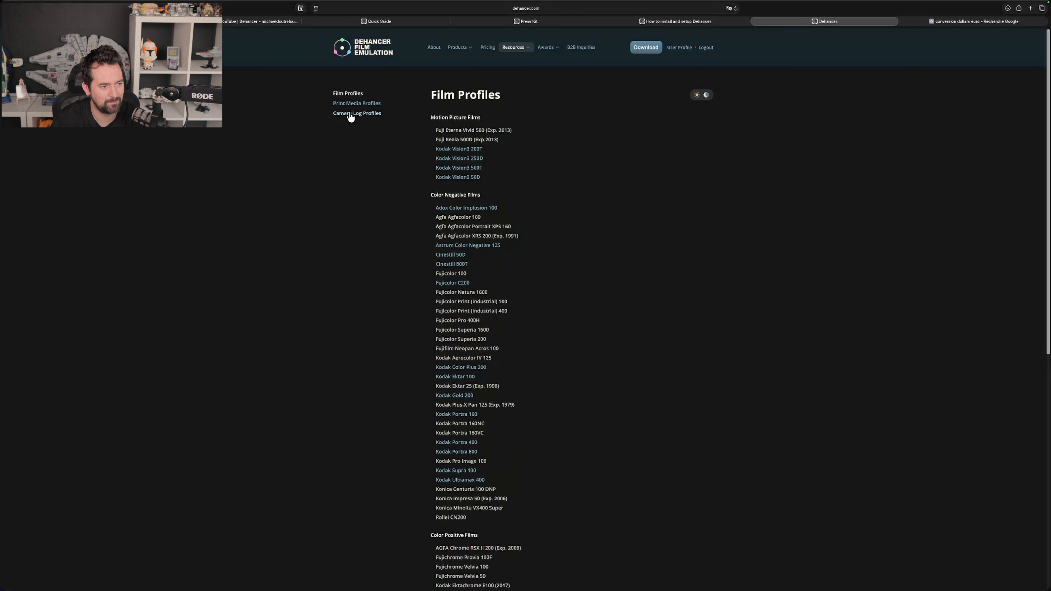
pyautogui.click(354, 104)
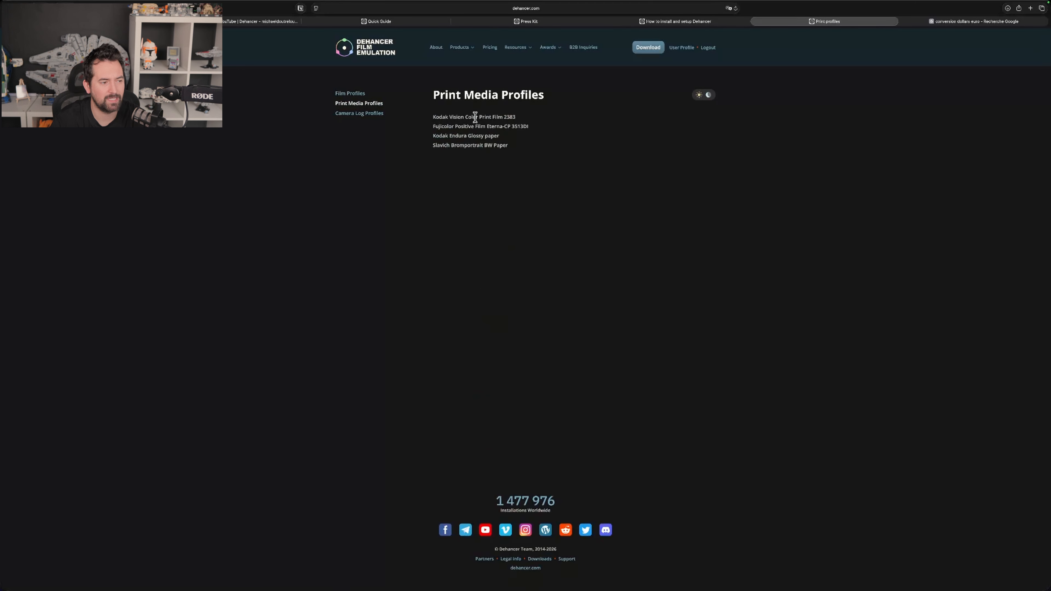
# Step: Open the Camera Log Profiles and examine the Apple, Arri and Blackmagic Design camera entries
pyautogui.click(363, 113)
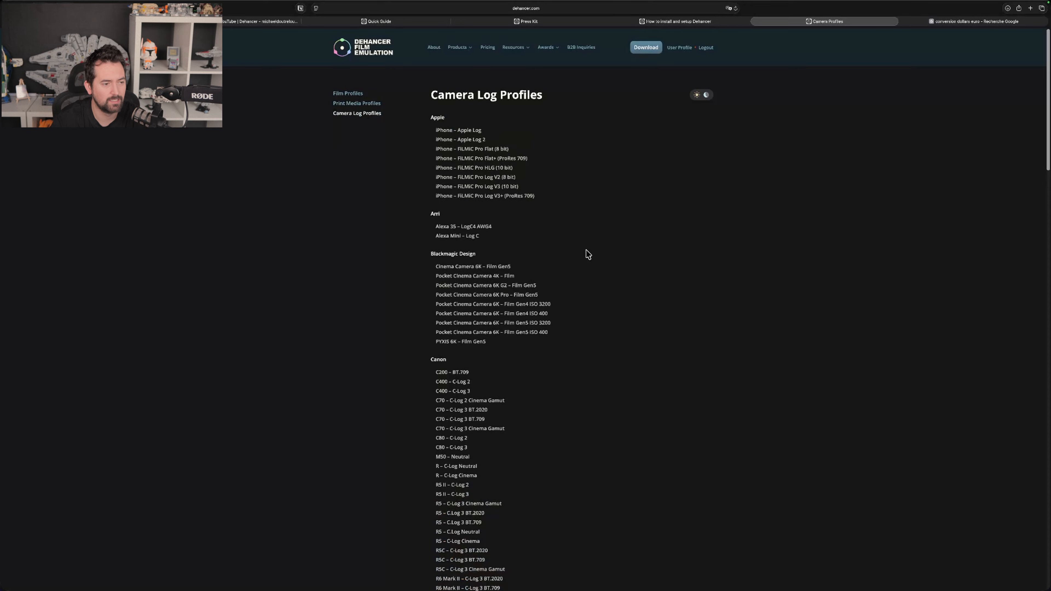
pyautogui.doubleClick(431, 118)
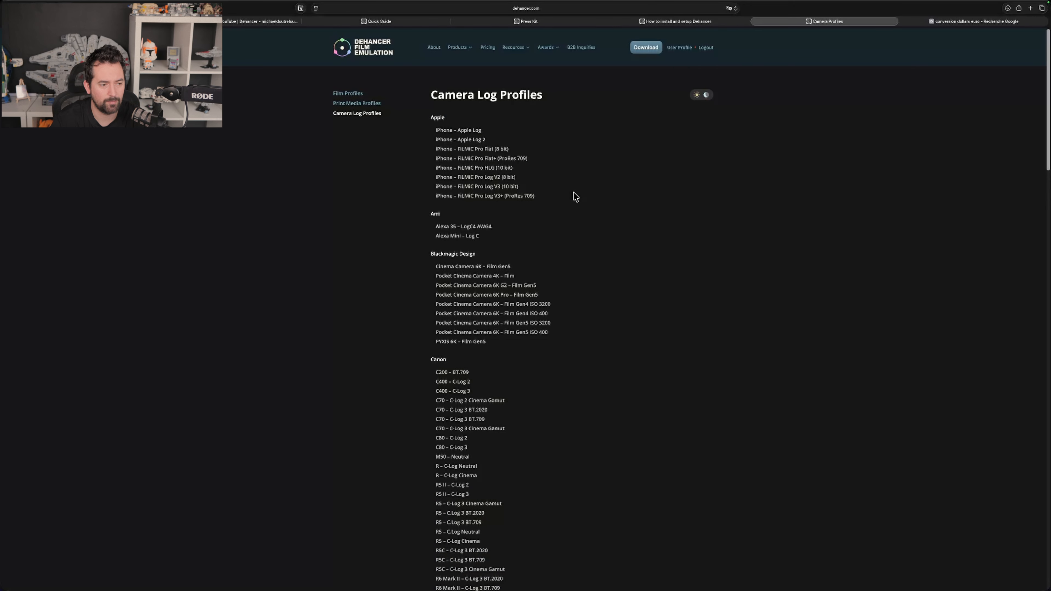
pyautogui.scroll(-3, 575, 228)
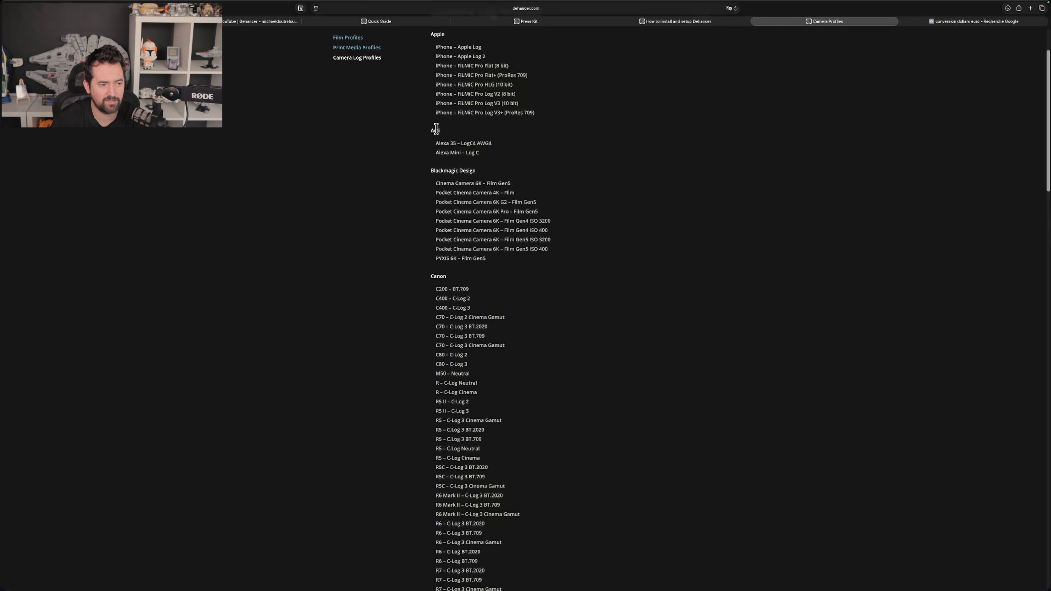
pyautogui.moveTo(444, 152); pyautogui.dragTo(505, 179)
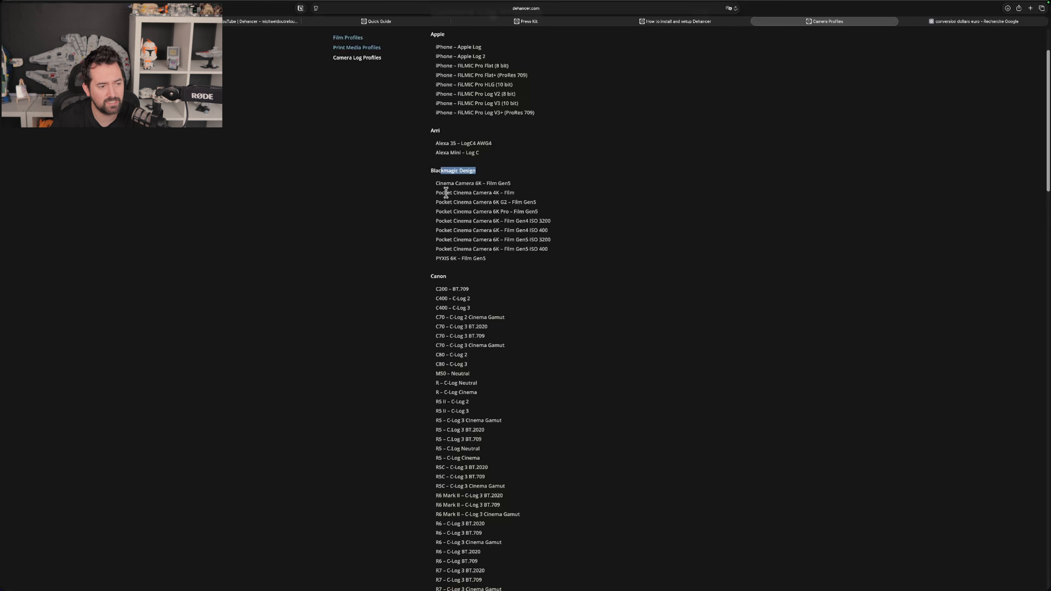
pyautogui.moveTo(442, 185); pyautogui.dragTo(507, 191)
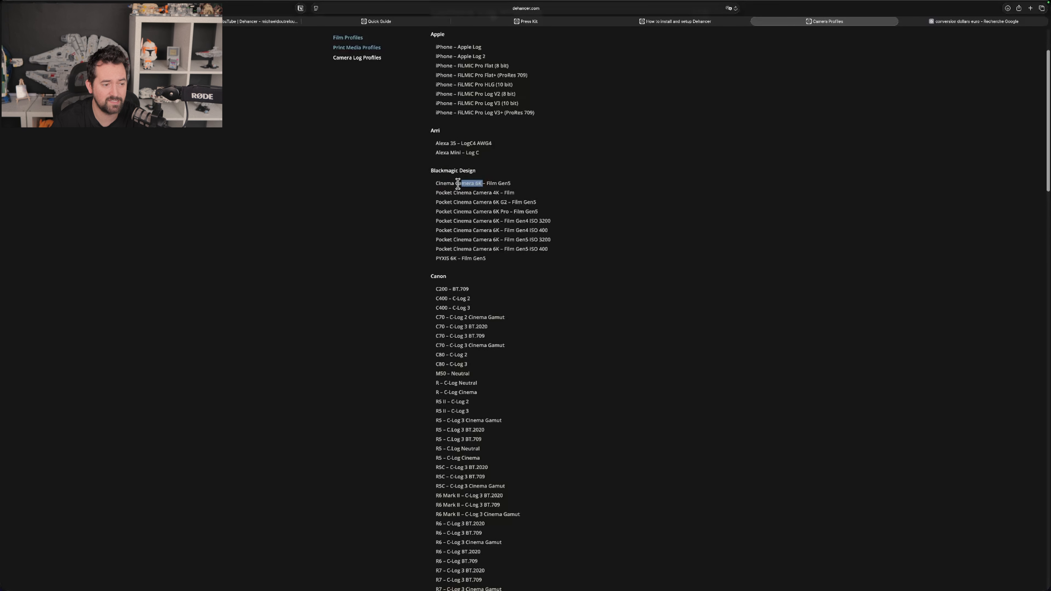
pyautogui.moveTo(435, 195); pyautogui.dragTo(500, 244)
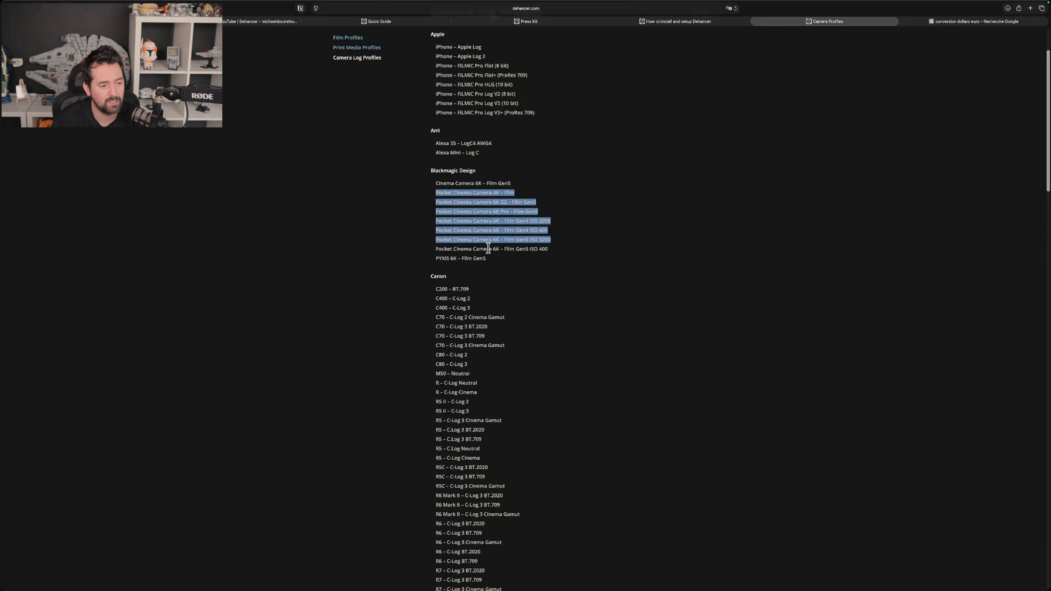
pyautogui.moveTo(438, 257); pyautogui.dragTo(490, 264)
pyautogui.click(566, 277)
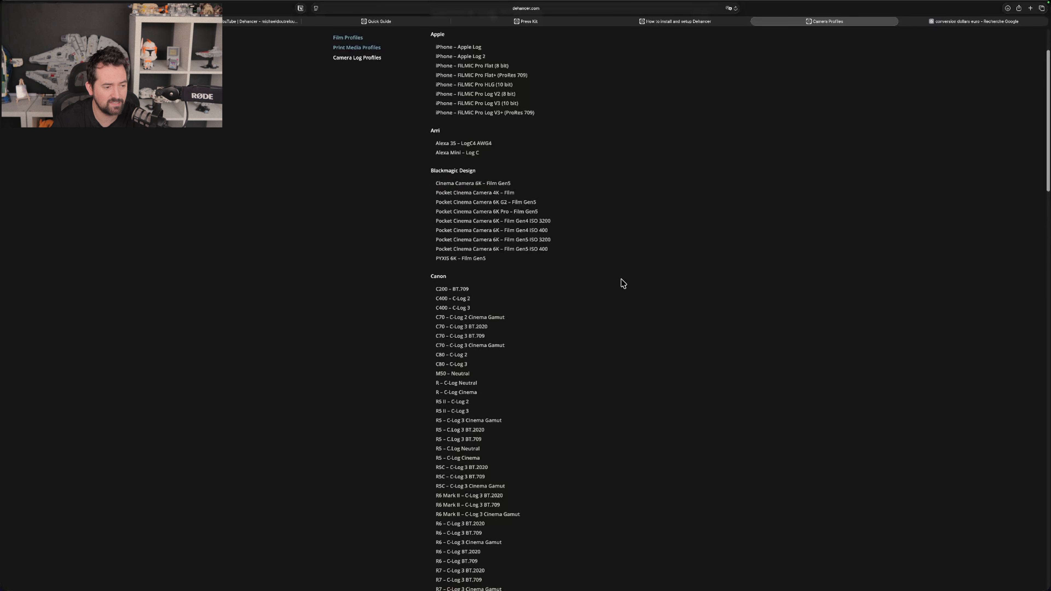
# Step: Examine the Canon entries in the camera log profile list, highlighting the C-Log models
pyautogui.scroll(-4, 621, 284)
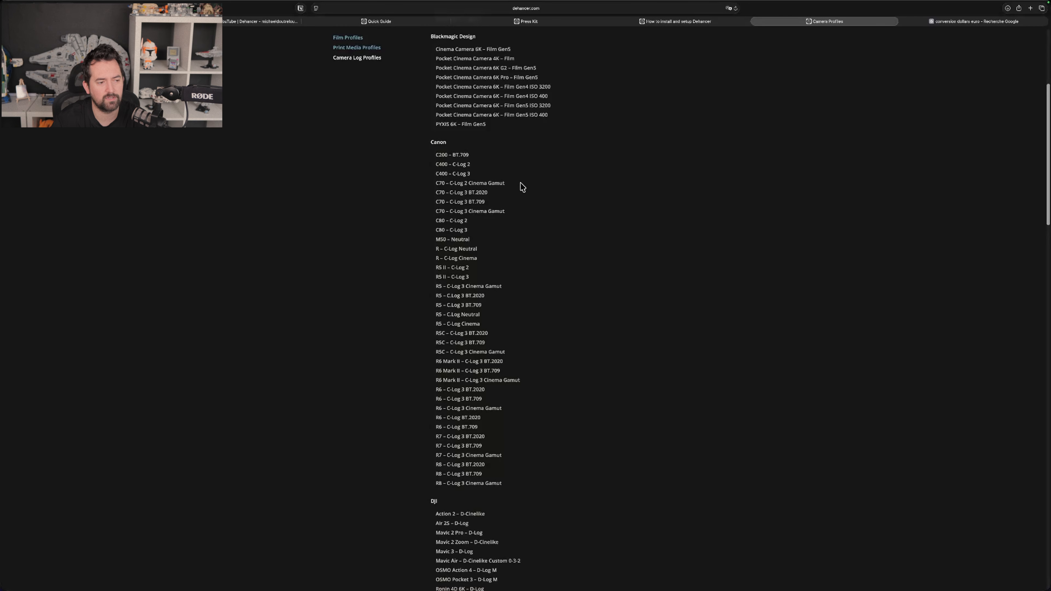
pyautogui.moveTo(446, 182); pyautogui.dragTo(435, 485)
pyautogui.click(574, 427)
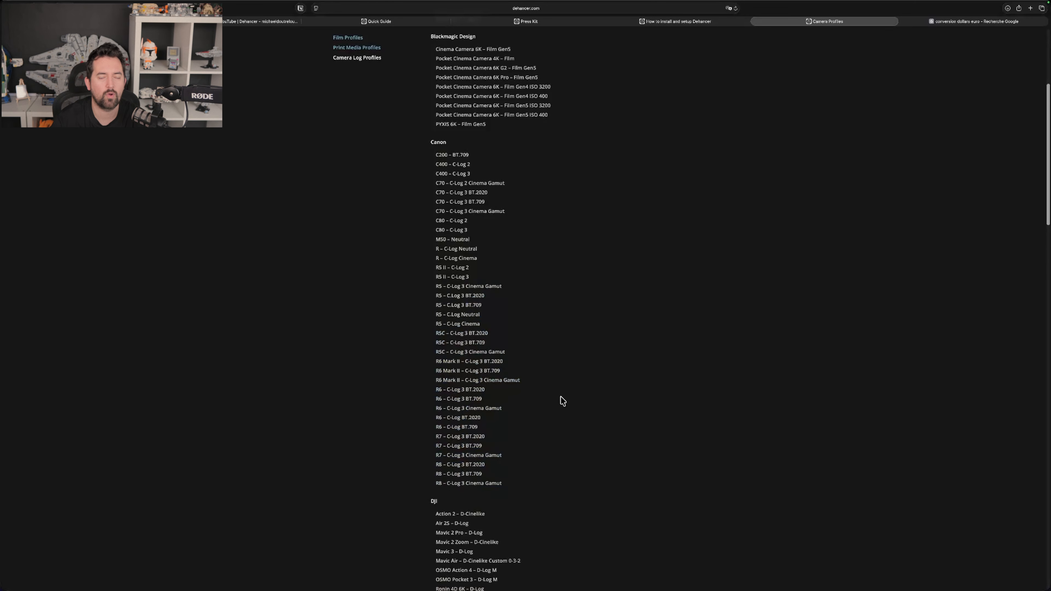
# Step: Examine the DJI log profiles, highlighting the OSMO Pocket 3 and Mavic 3 entries
pyautogui.scroll(-6, 562, 400)
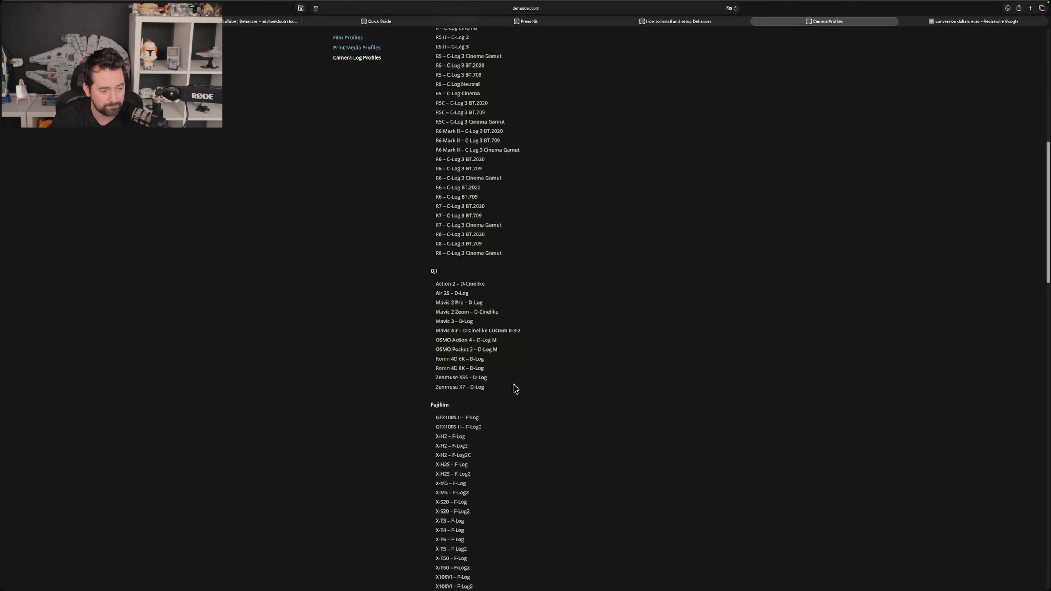
pyautogui.moveTo(442, 350); pyautogui.dragTo(522, 359)
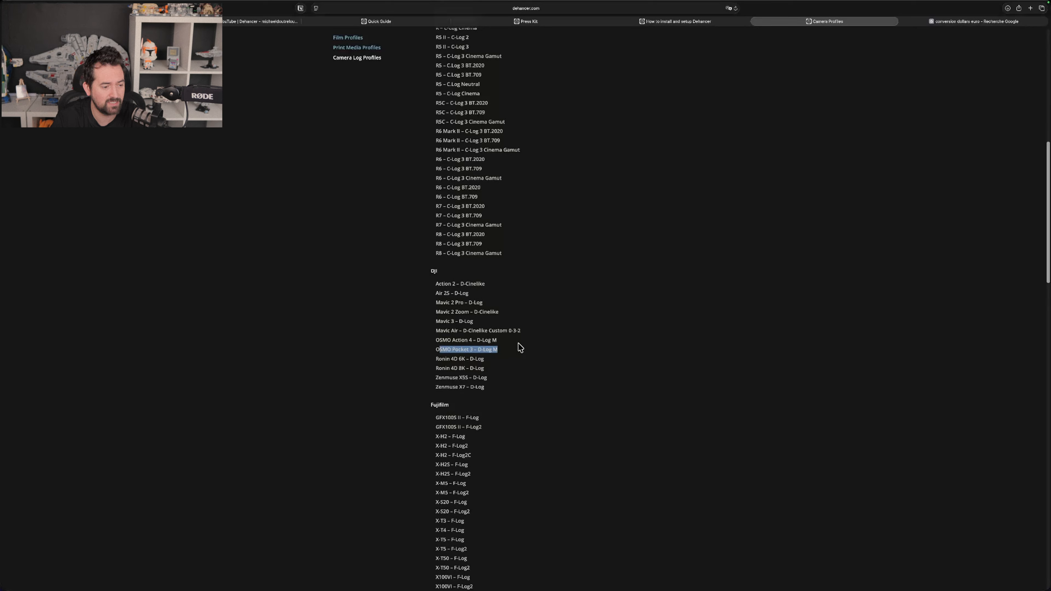
pyautogui.moveTo(435, 322); pyautogui.dragTo(486, 323)
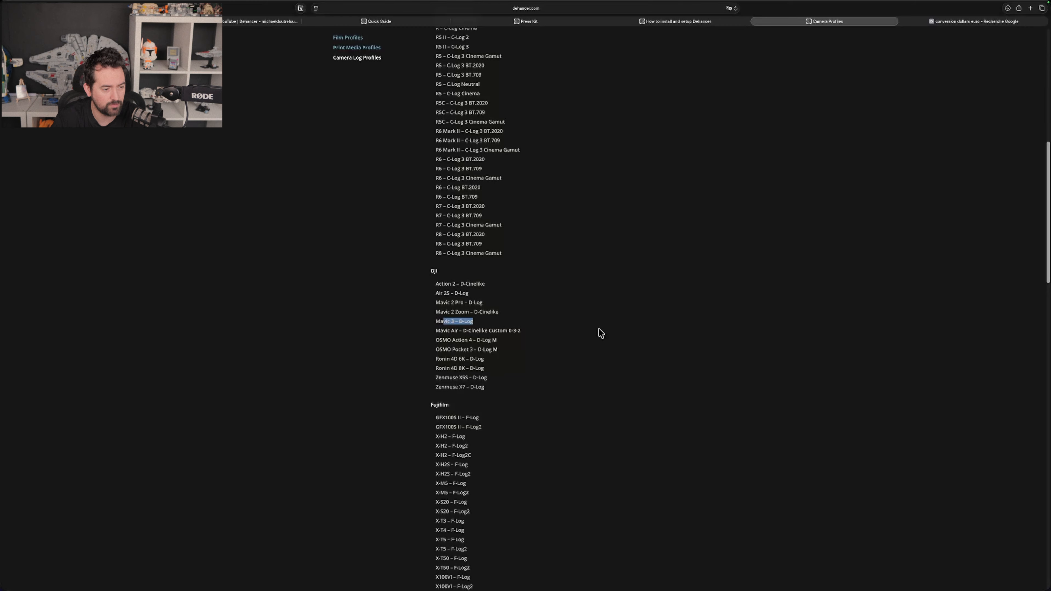
pyautogui.moveTo(487, 378); pyautogui.dragTo(476, 331)
pyautogui.click(543, 374)
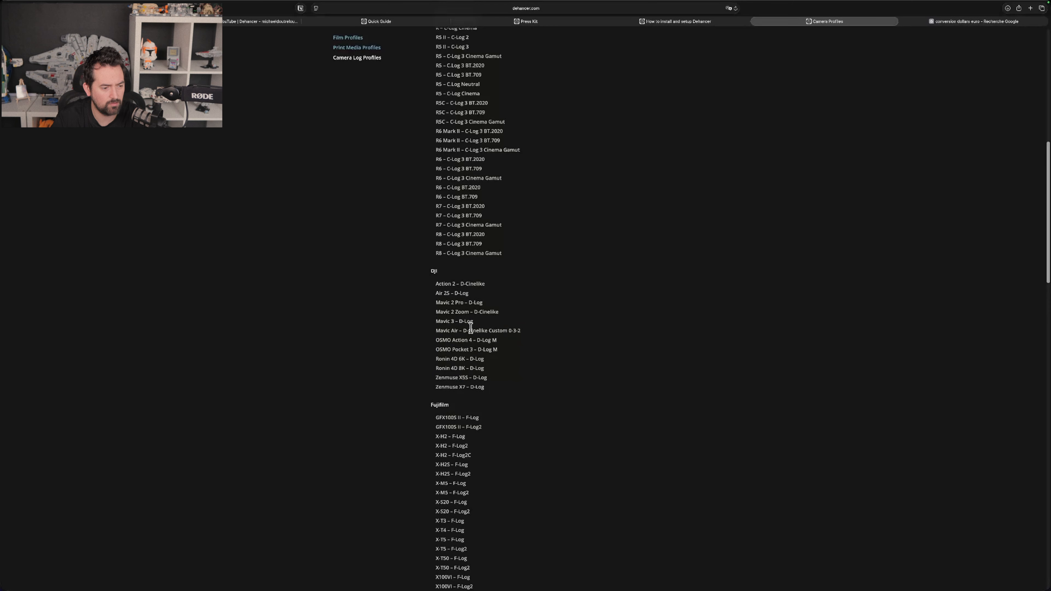
pyautogui.moveTo(439, 323); pyautogui.dragTo(470, 322)
pyautogui.click(437, 327)
pyautogui.moveTo(447, 322); pyautogui.dragTo(471, 322)
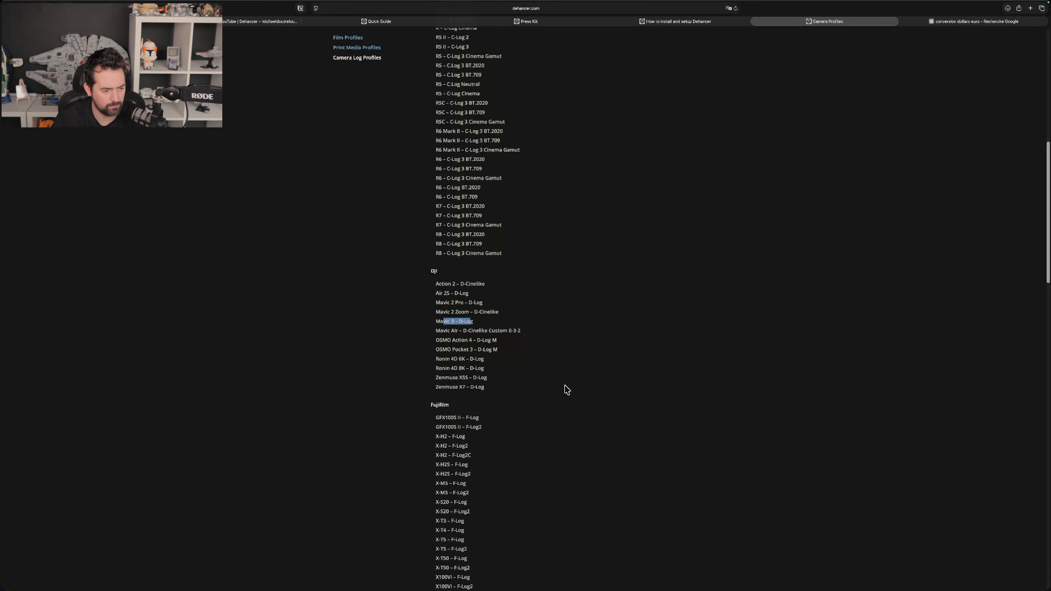
# Step: Examine the Fujifilm log profiles, from the GFX100S II entries to the X100VI entries
pyautogui.scroll(-5, 565, 385)
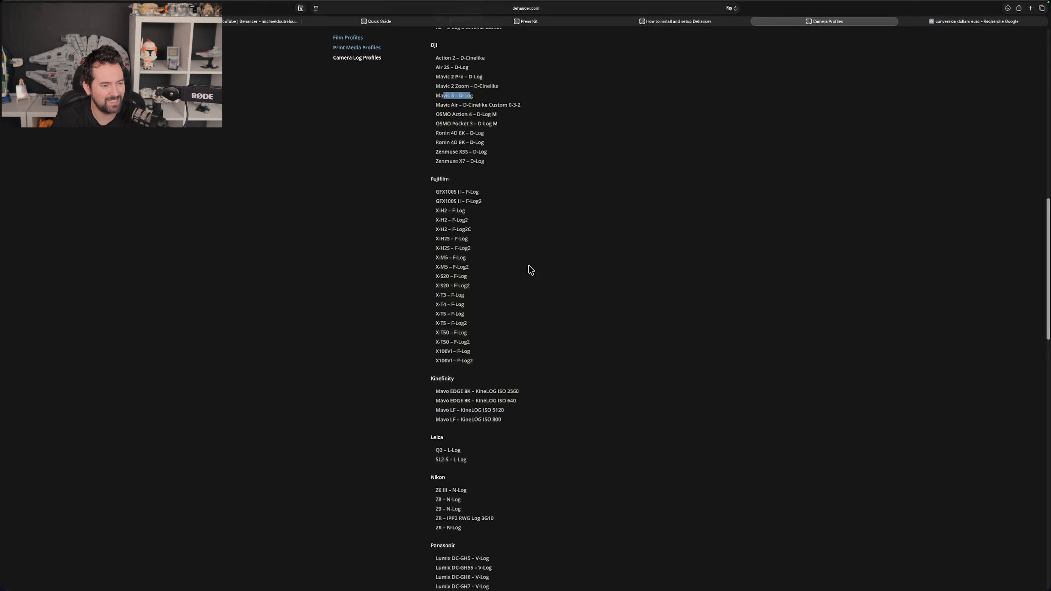
pyautogui.moveTo(435, 202); pyautogui.dragTo(456, 202)
pyautogui.click(446, 195)
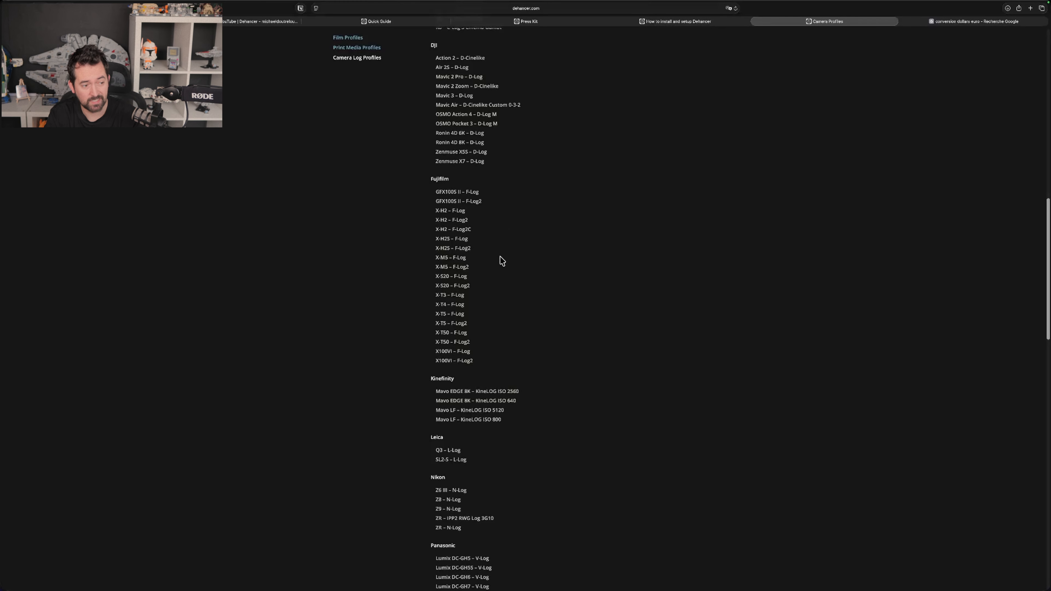
pyautogui.moveTo(460, 216); pyautogui.dragTo(431, 192)
pyautogui.tripleClick(495, 357)
pyautogui.click(488, 237)
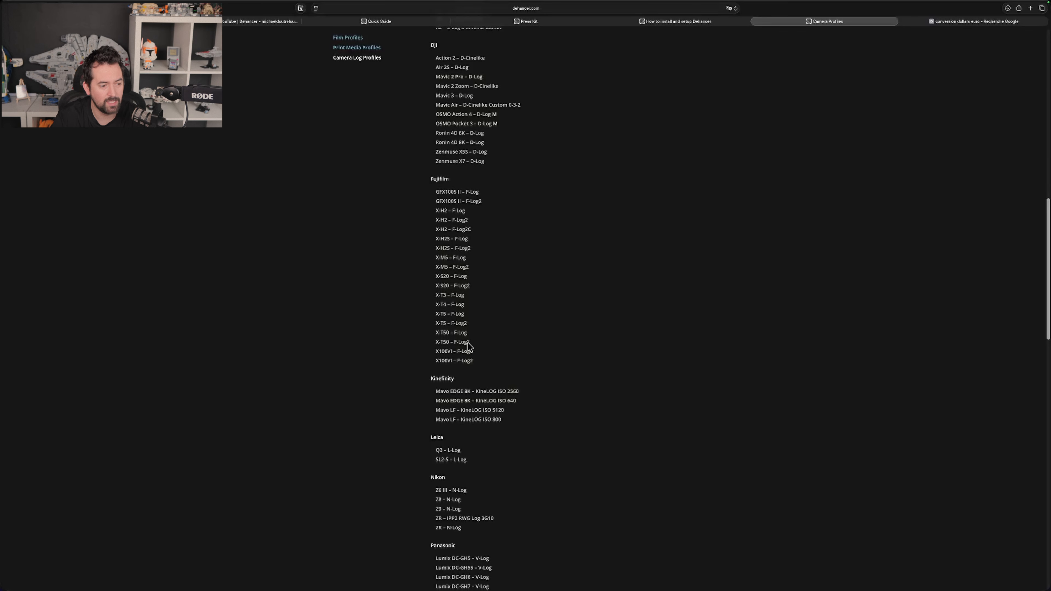
pyautogui.moveTo(437, 359)
pyautogui.mouseDown()
pyautogui.moveTo(499, 359)
pyautogui.moveTo(456, 351)
pyautogui.mouseUp()
pyautogui.click(497, 362)
pyautogui.click(554, 364)
pyautogui.click(439, 359)
# Step: Examine the Leica and Kinefinity entries in the camera log profile list
pyautogui.scroll(-3, 531, 361)
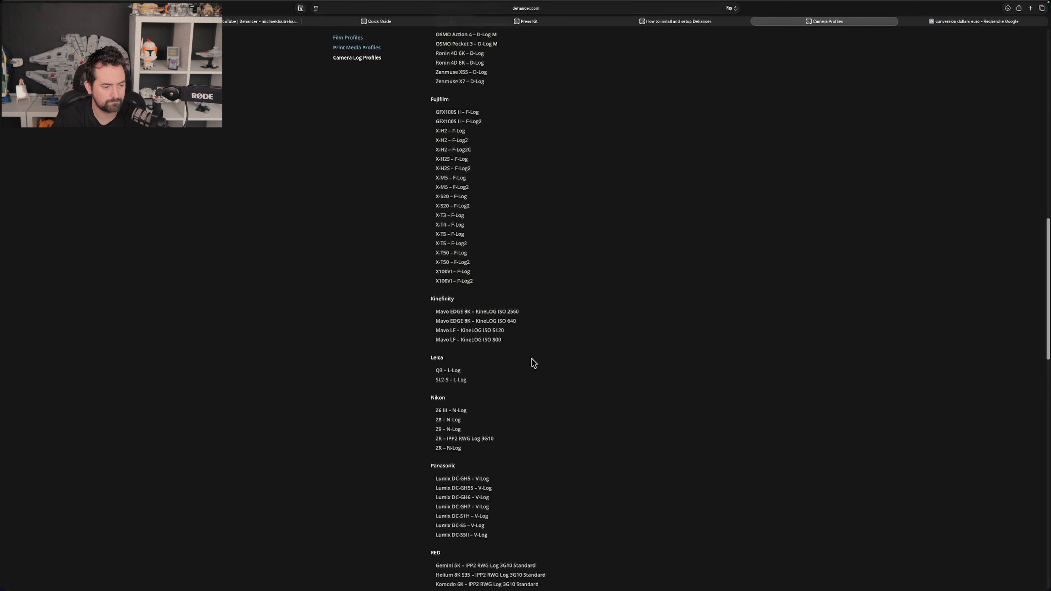
pyautogui.moveTo(440, 370); pyautogui.dragTo(509, 393)
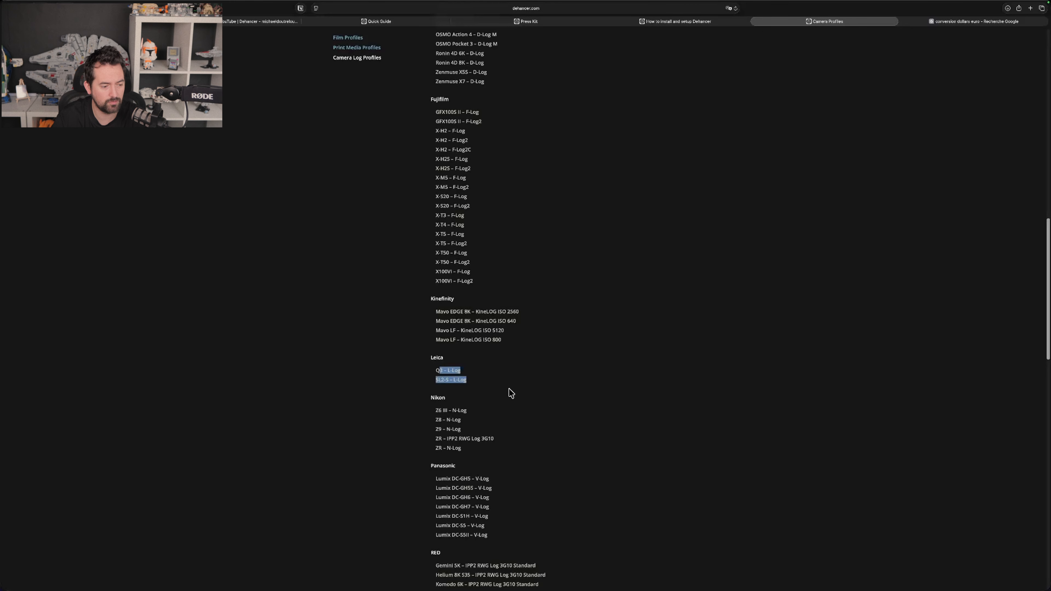
pyautogui.scroll(-2, 522, 388)
pyautogui.moveTo(434, 244); pyautogui.dragTo(455, 246)
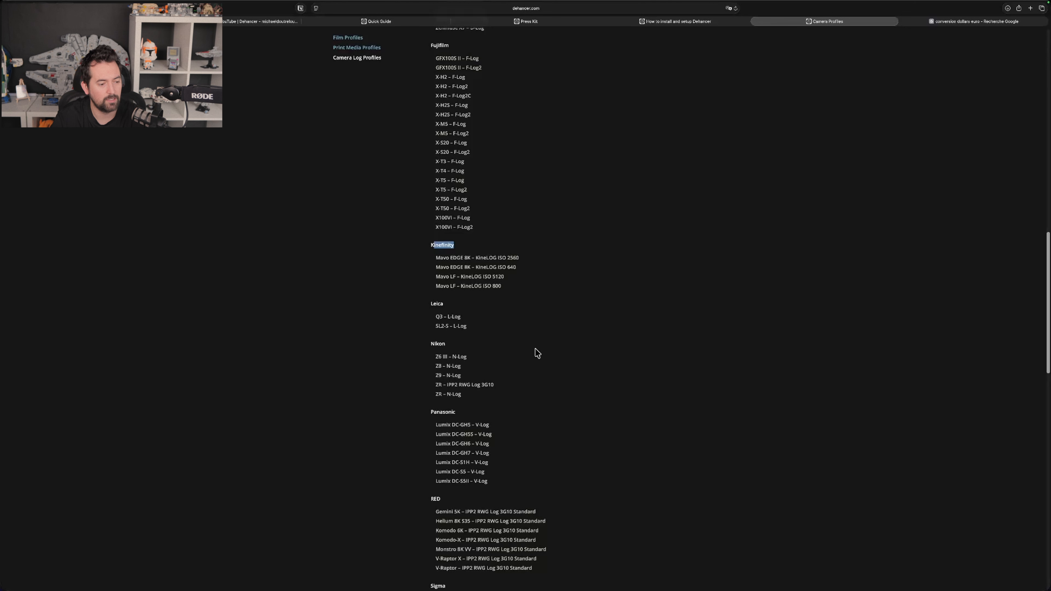
# Step: Examine the Nikon log profiles, highlighting the two ZR entries and the Z9 entry
pyautogui.scroll(-2, 536, 352)
pyautogui.moveTo(464, 353); pyautogui.dragTo(440, 343)
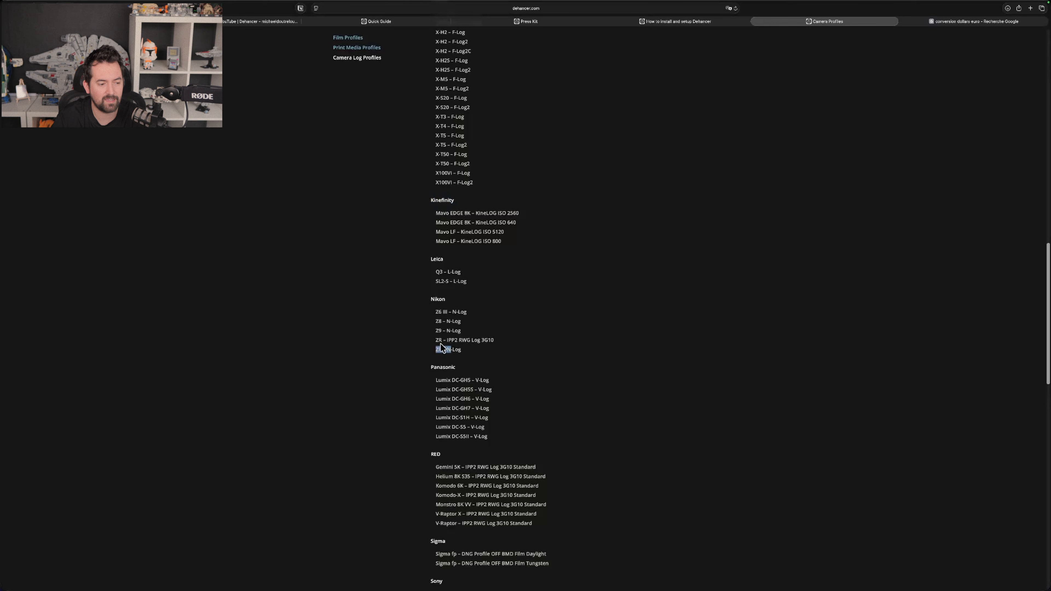
pyautogui.click(468, 351)
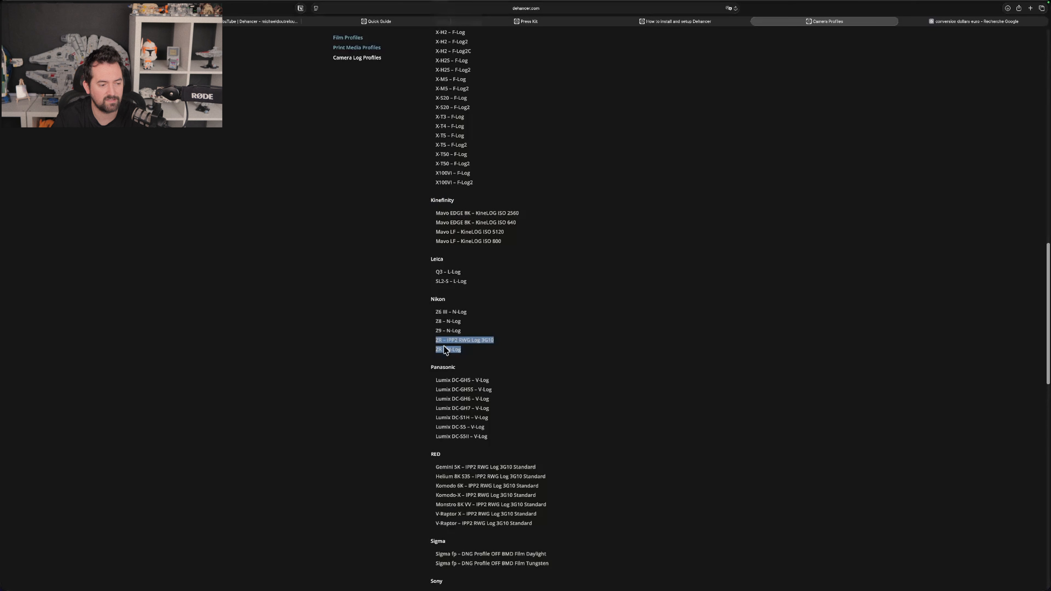
pyautogui.scroll(-1, 531, 380)
pyautogui.scroll(-2, 529, 376)
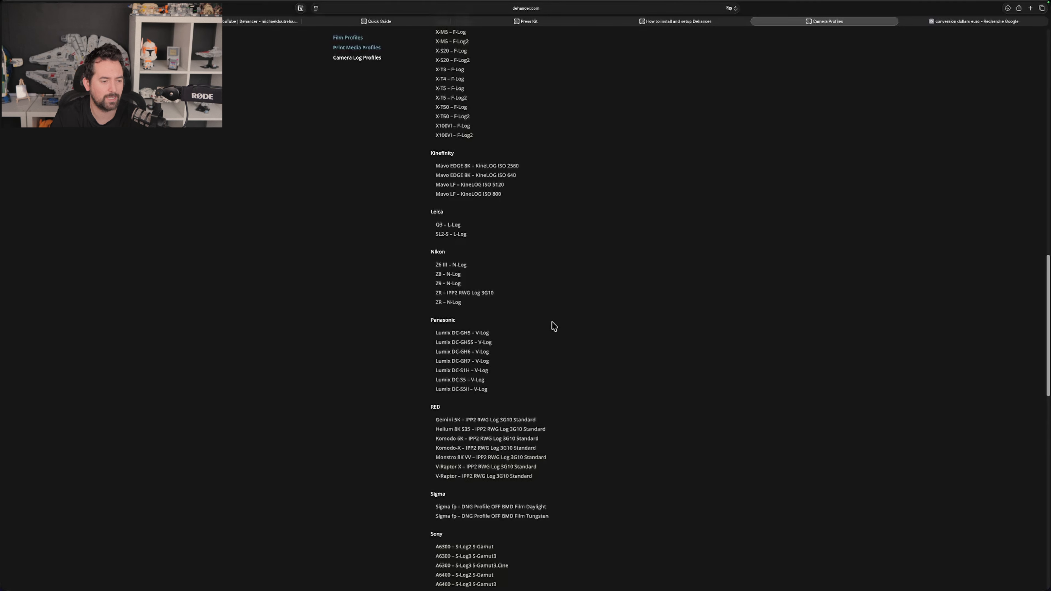
pyautogui.moveTo(437, 284); pyautogui.dragTo(446, 285)
pyautogui.click(446, 285)
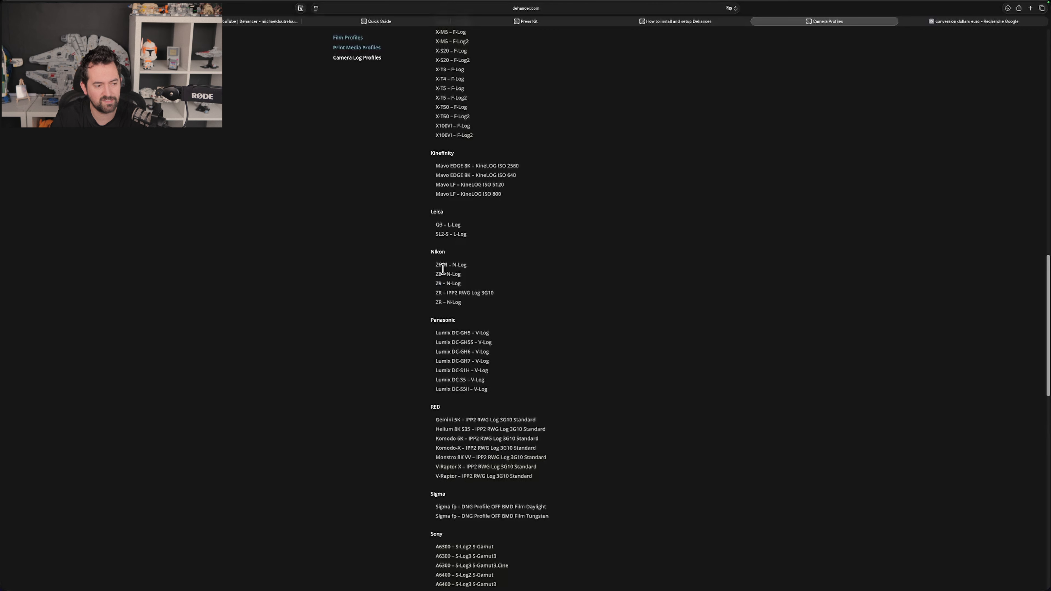
# Step: Examine the Panasonic log profiles, highlighting the Lumix DC-S5II, DC-S1H and DC-GH5 entries
pyautogui.scroll(-2, 564, 350)
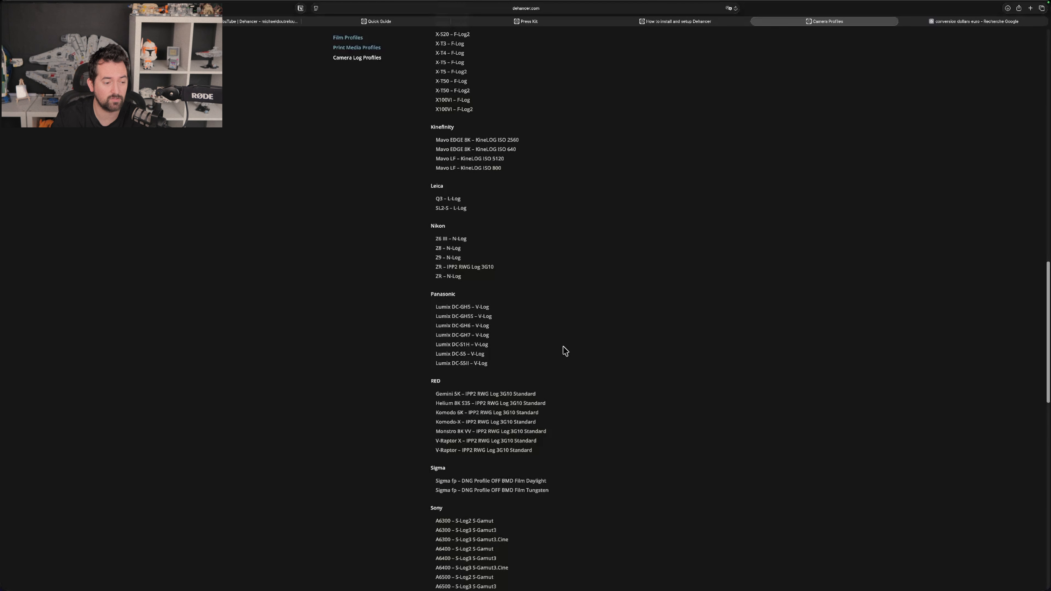
pyautogui.moveTo(447, 364); pyautogui.dragTo(527, 364)
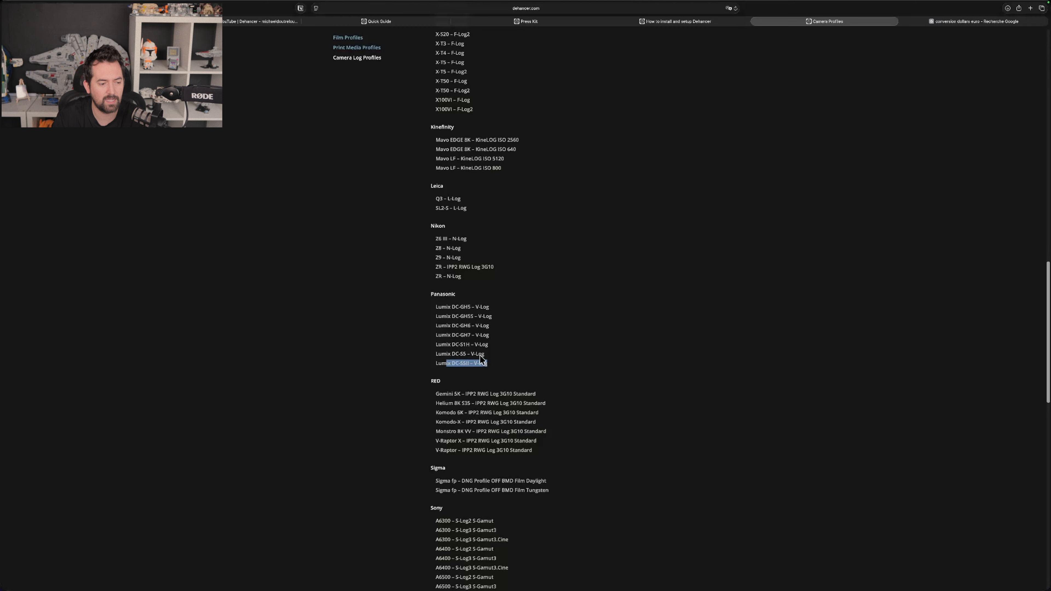
pyautogui.moveTo(451, 345); pyautogui.dragTo(500, 345)
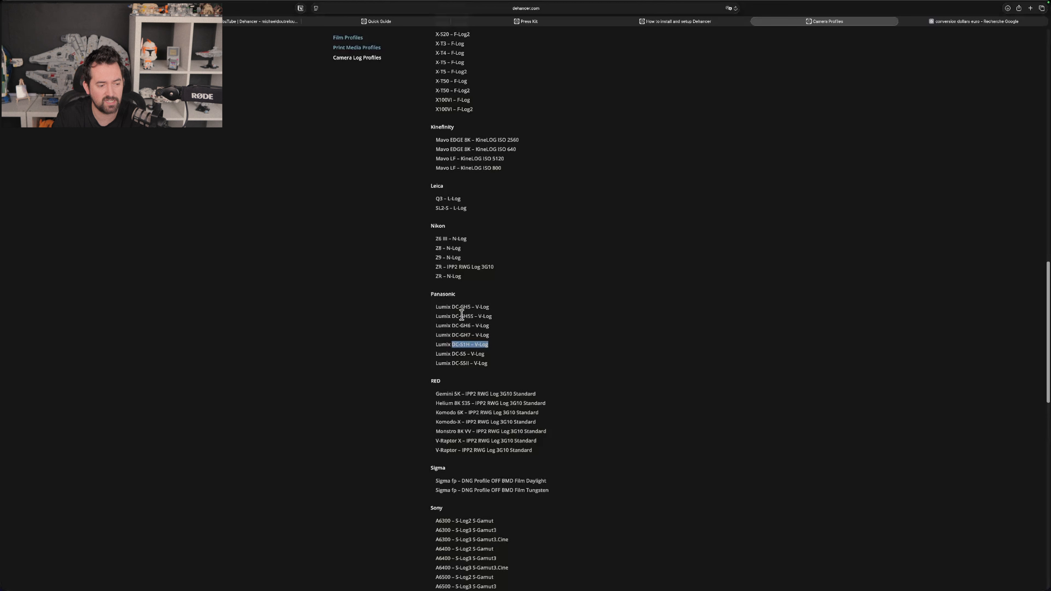
pyautogui.moveTo(460, 307); pyautogui.dragTo(431, 308)
pyautogui.click(575, 404)
# Step: Examine the RED log profiles, highlighting the entries from Gemini 5K to V-Raptor
pyautogui.scroll(-3, 588, 408)
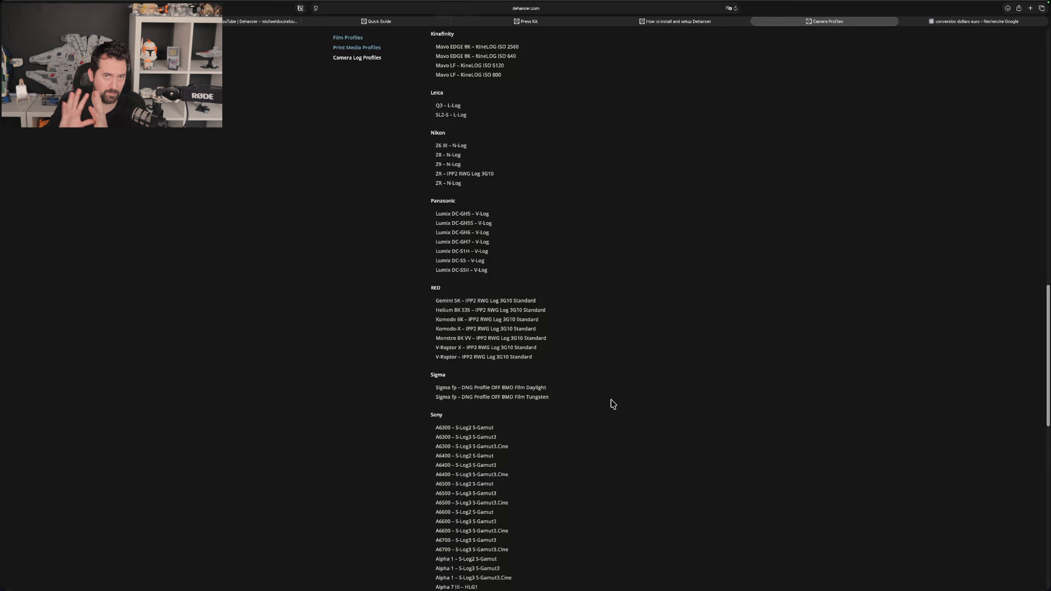
pyautogui.moveTo(480, 310); pyautogui.dragTo(437, 297)
pyautogui.click(583, 366)
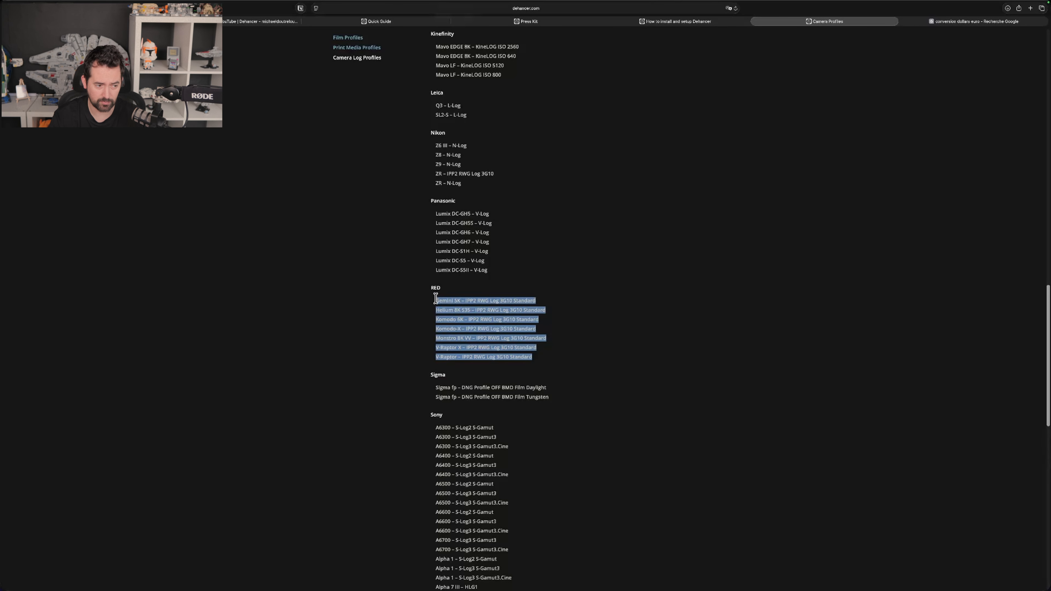
pyautogui.click(622, 365)
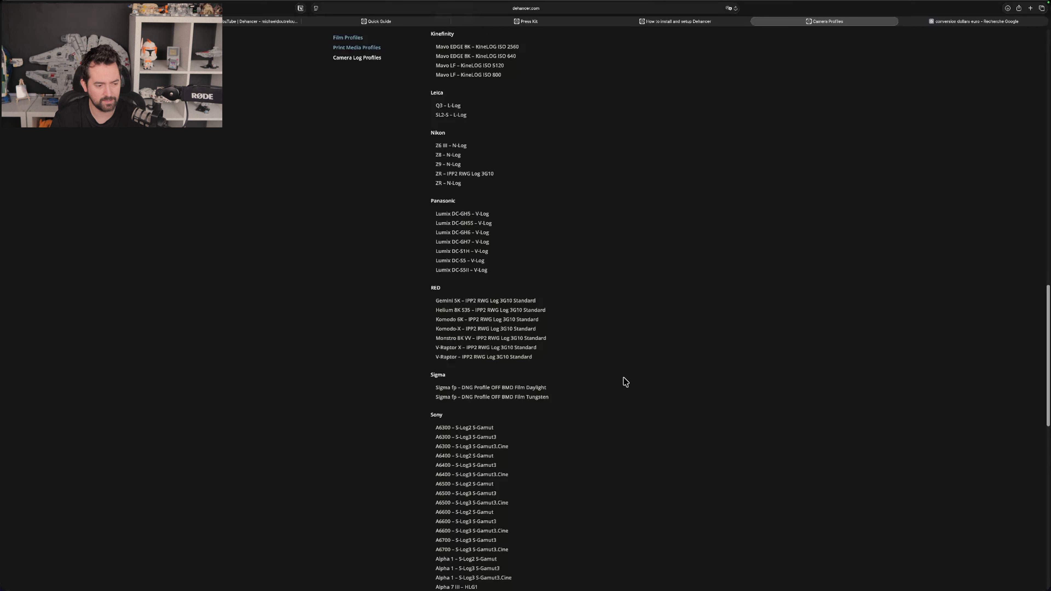
pyautogui.moveTo(459, 314); pyautogui.dragTo(430, 298)
pyautogui.tripleClick(555, 357)
pyautogui.click(633, 393)
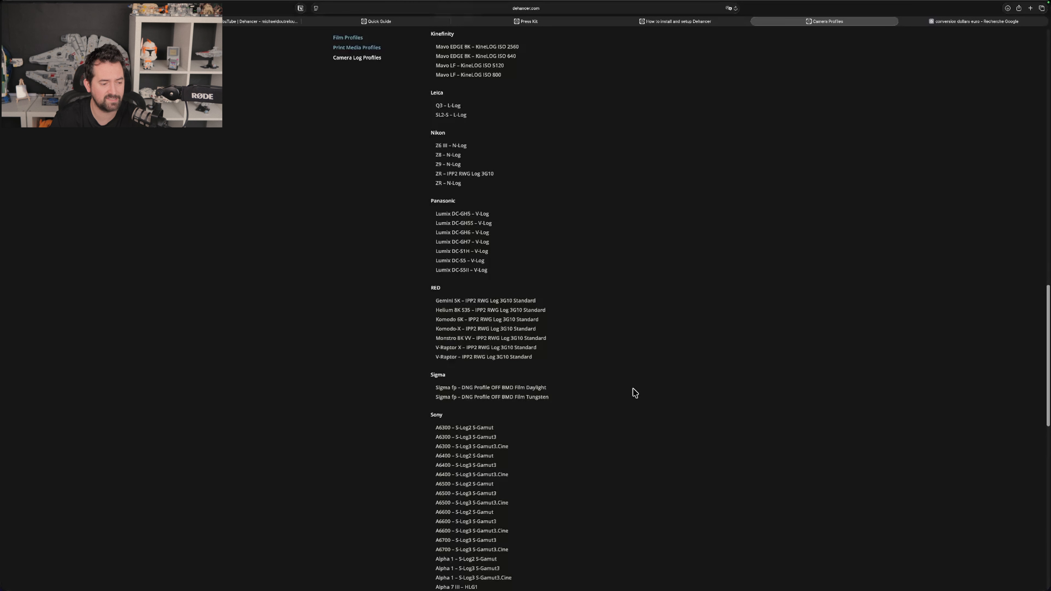
# Step: Examine the Sony log profiles from the A6300 onward, highlighting the Cinema Line FX2 to FX6 entries
pyautogui.scroll(-5, 617, 399)
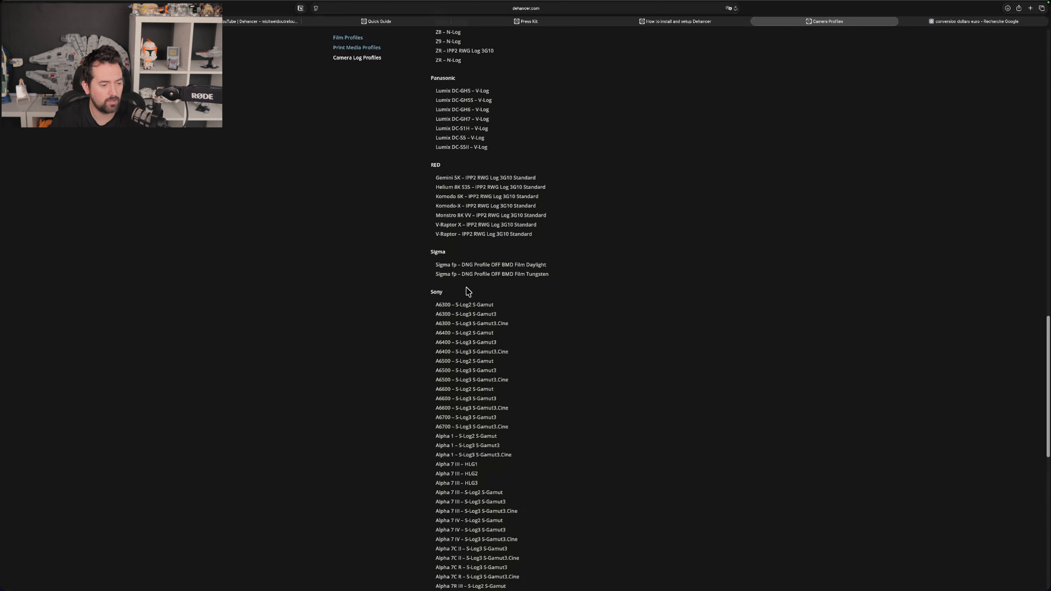
pyautogui.scroll(-7, 601, 401)
pyautogui.scroll(-2, 603, 405)
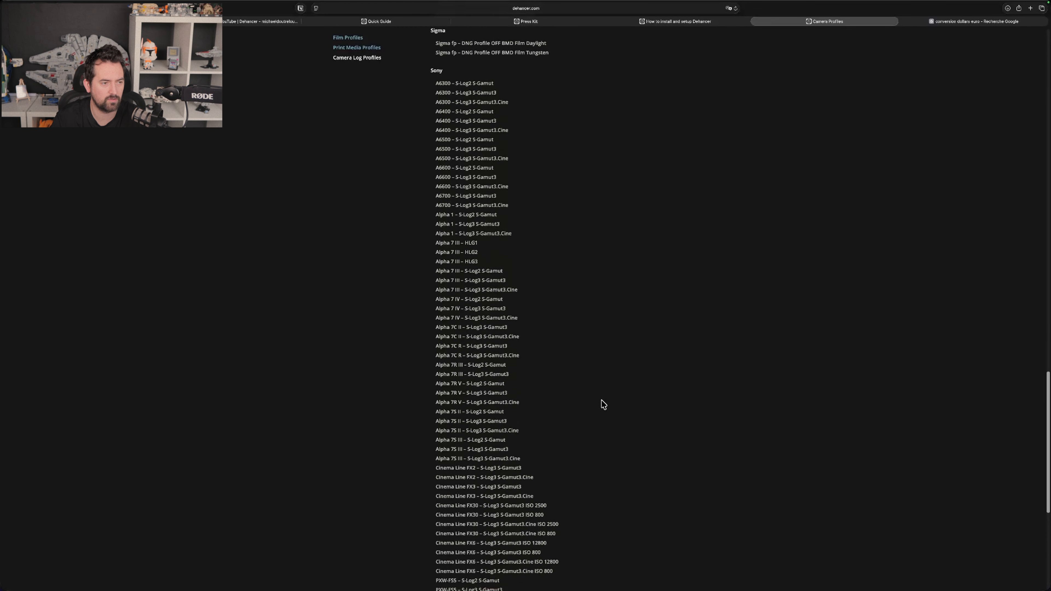
pyautogui.scroll(-2, 604, 404)
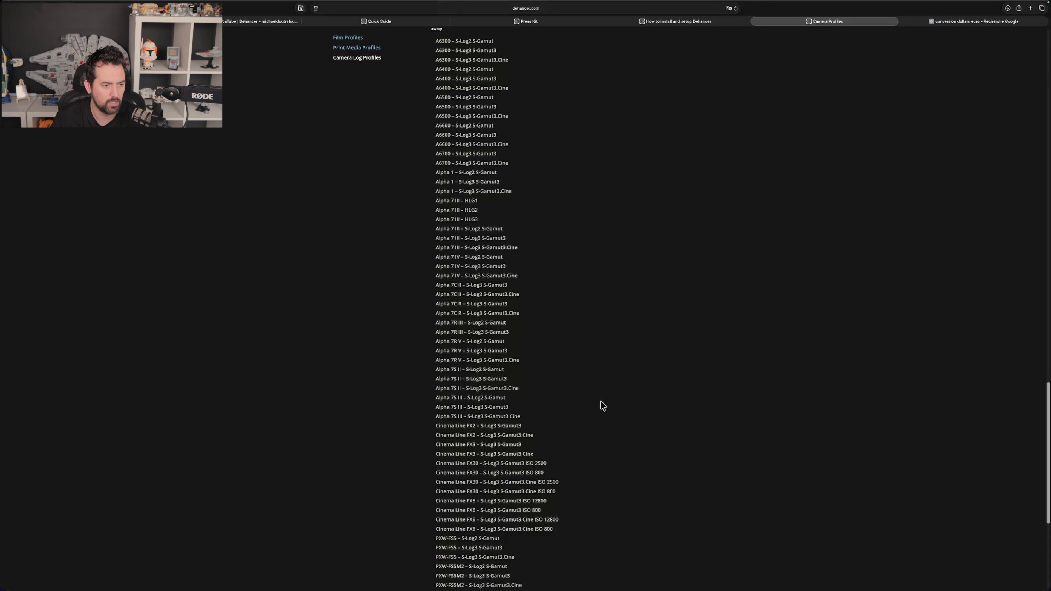
pyautogui.scroll(-2, 603, 404)
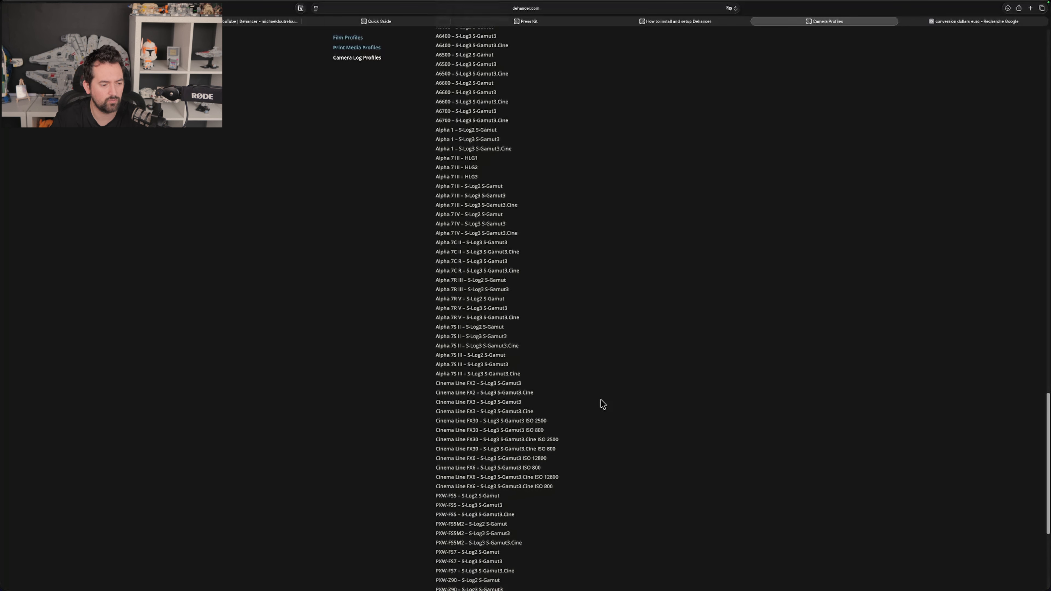
pyautogui.moveTo(452, 392); pyautogui.dragTo(481, 494)
# Step: Examine the end of the Sony log profile list, highlighting the PXW-Z90 and Venice entries
pyautogui.scroll(-4, 570, 490)
pyautogui.scroll(-5, 556, 479)
pyautogui.moveTo(459, 459); pyautogui.dragTo(449, 348)
pyautogui.moveTo(439, 403); pyautogui.dragTo(438, 375)
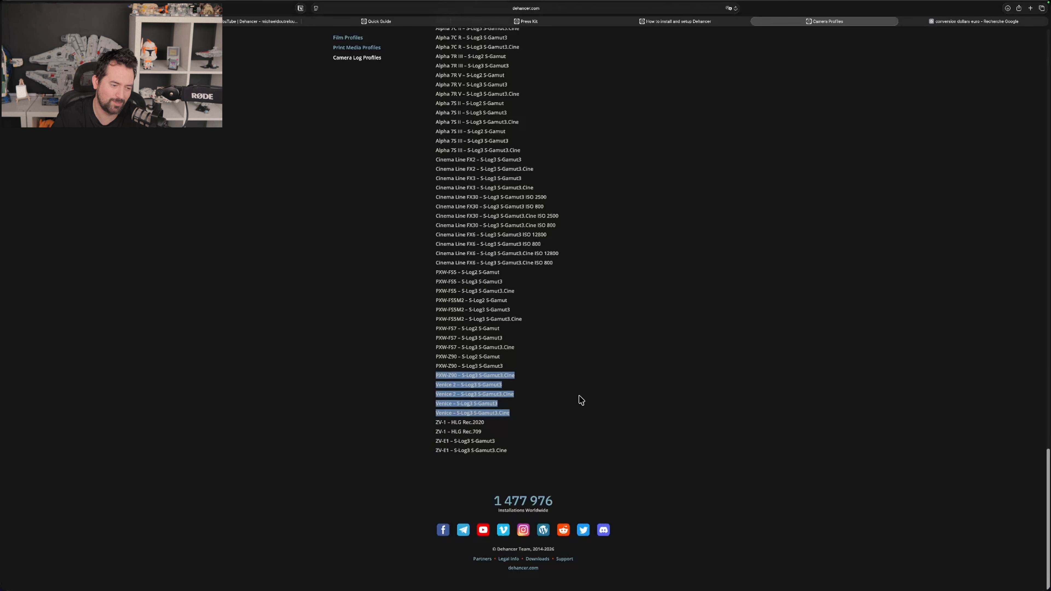
pyautogui.click(576, 412)
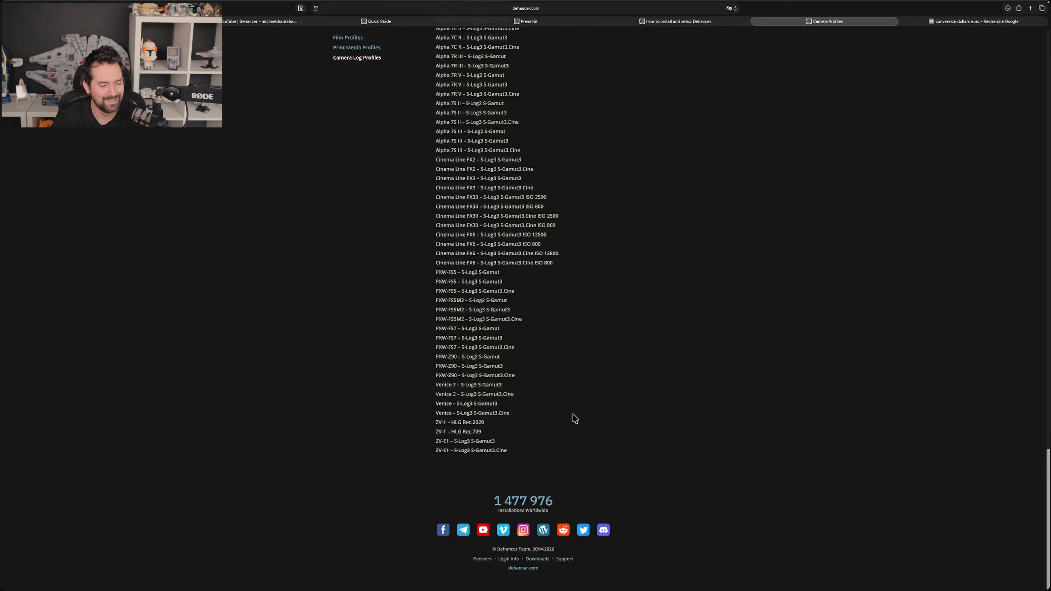
# Step: Return to the start of the camera profile page and open the Media section of the resources
pyautogui.scroll(10, 592, 438)
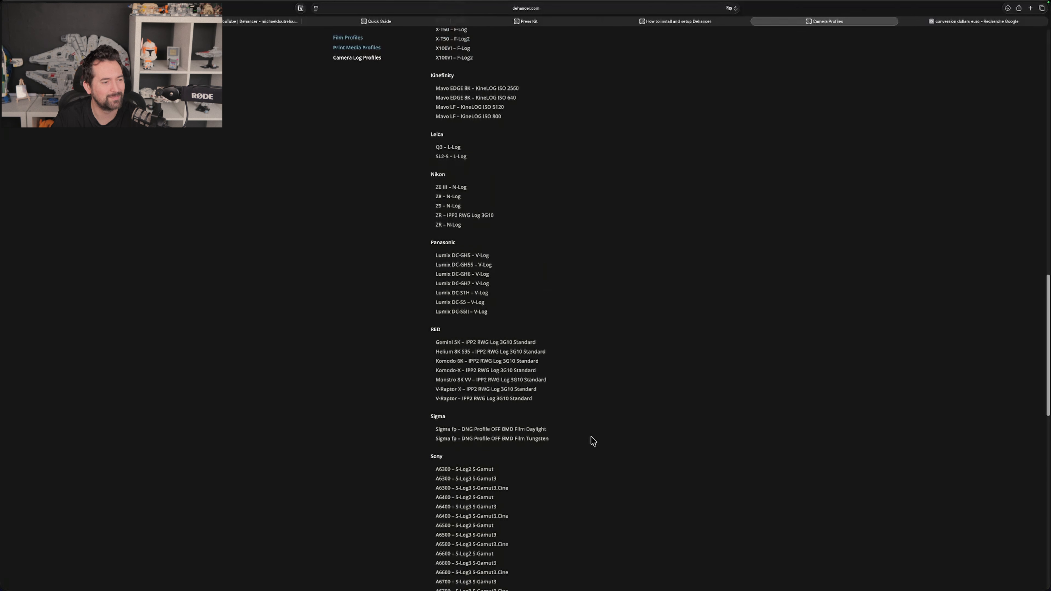
pyautogui.scroll(10, 591, 439)
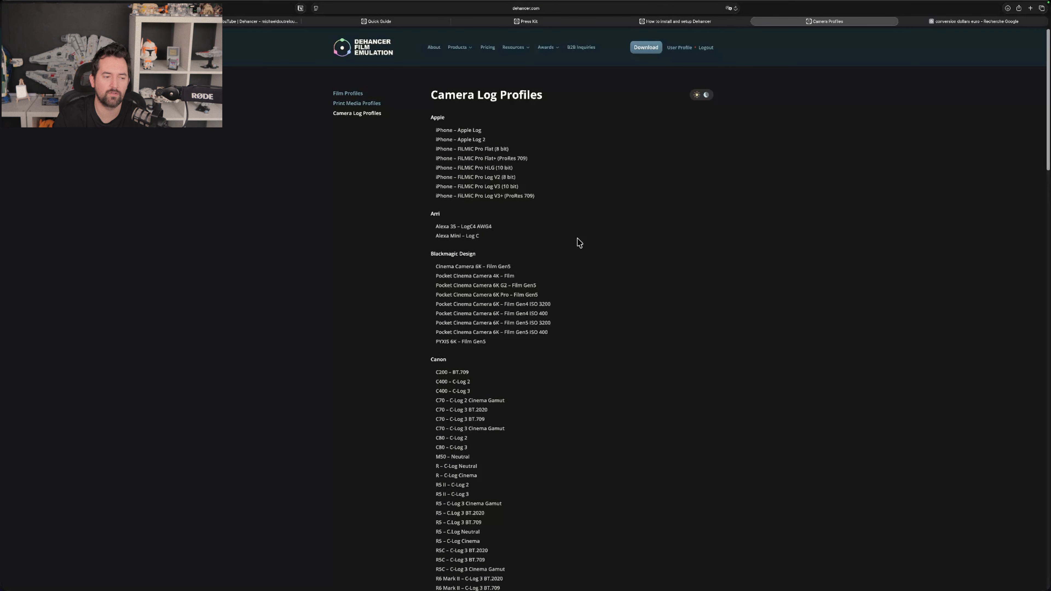
pyautogui.moveTo(522, 48)
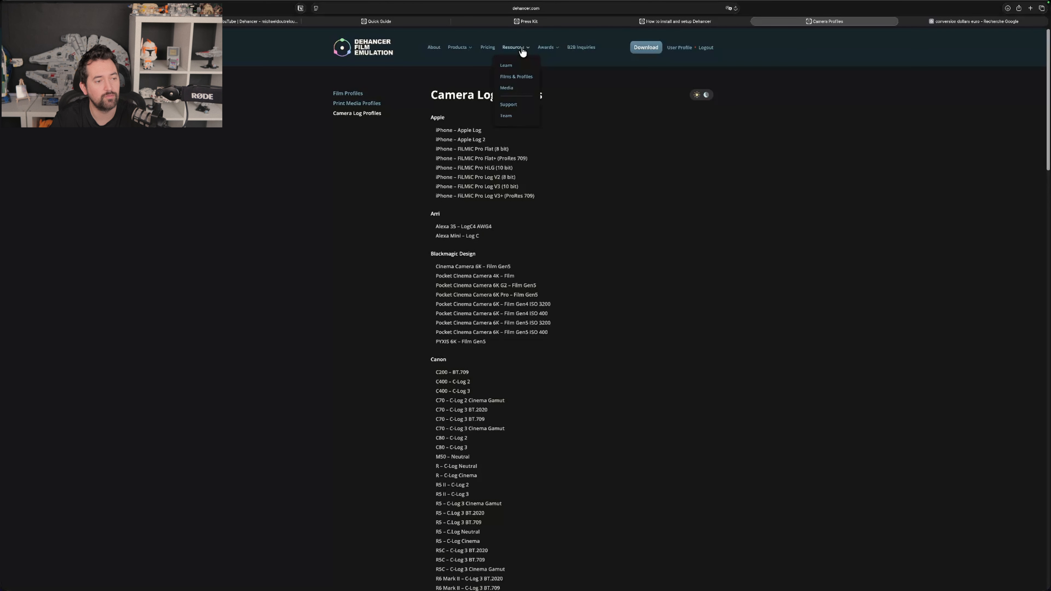
pyautogui.click(507, 88)
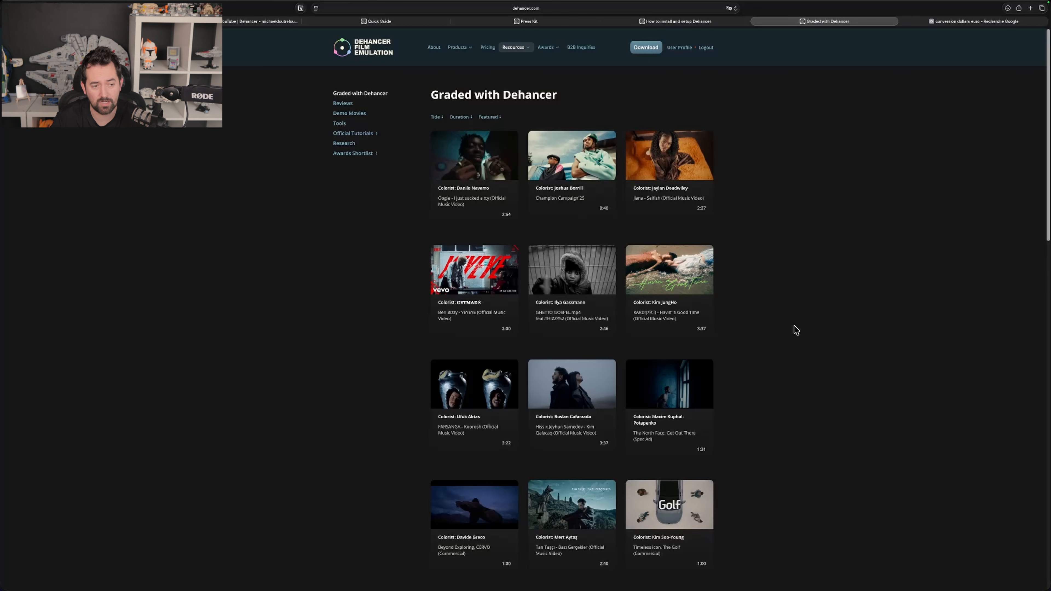
# Step: Browse the Graded with Dehancer video gallery and return to its beginning
pyautogui.scroll(-5, 797, 330)
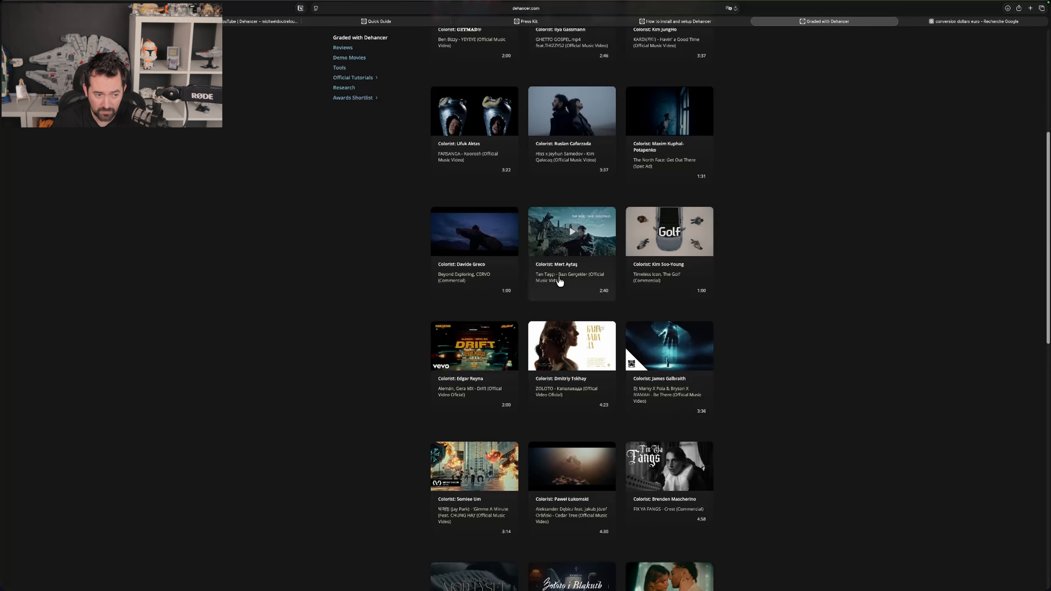
pyautogui.scroll(-3, 760, 300)
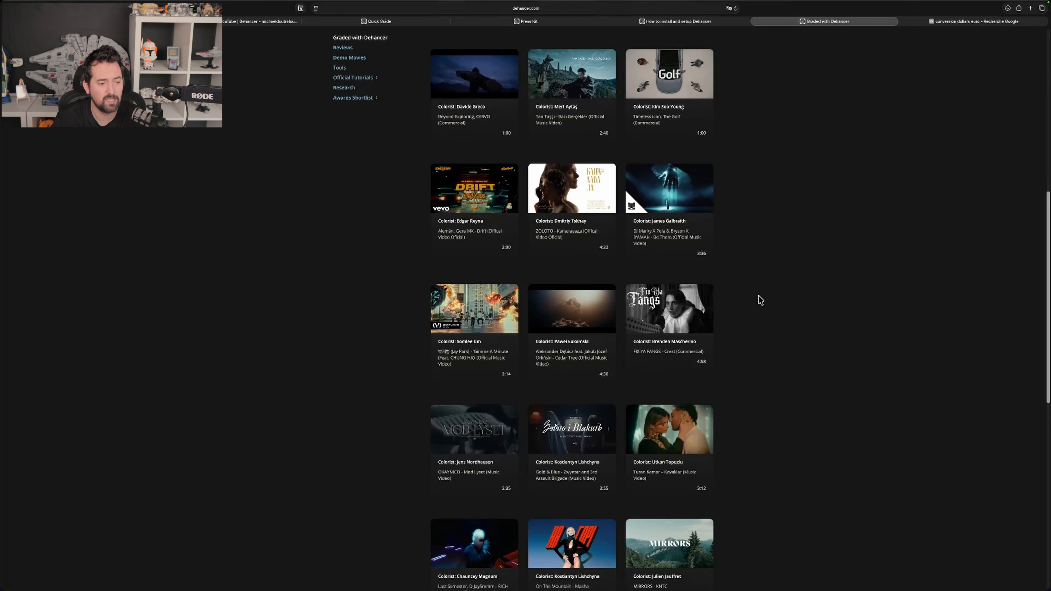
pyautogui.scroll(-6, 760, 300)
pyautogui.scroll(-4, 760, 300)
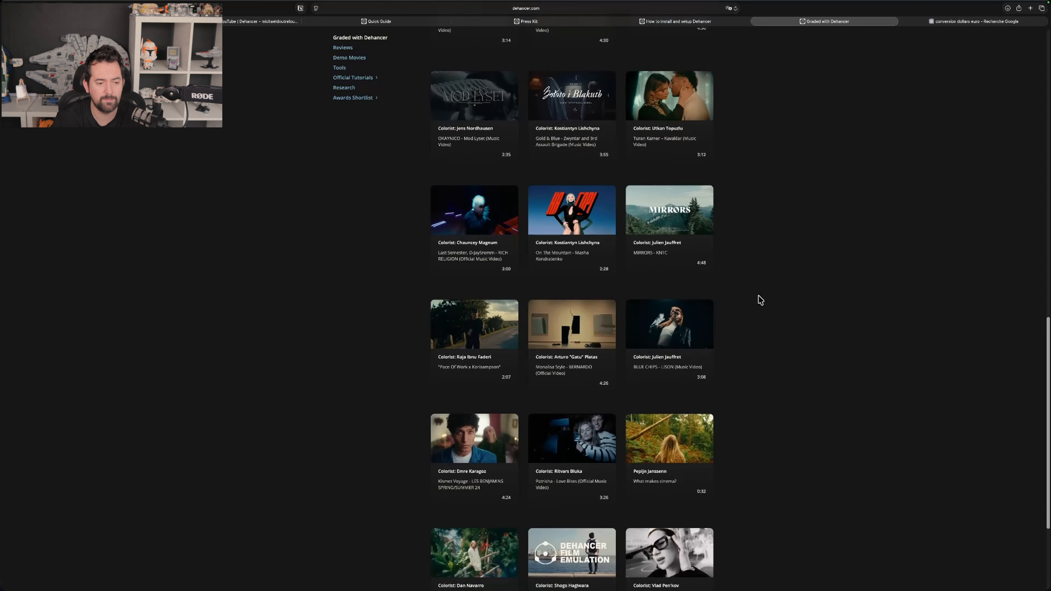
pyautogui.scroll(20, 761, 299)
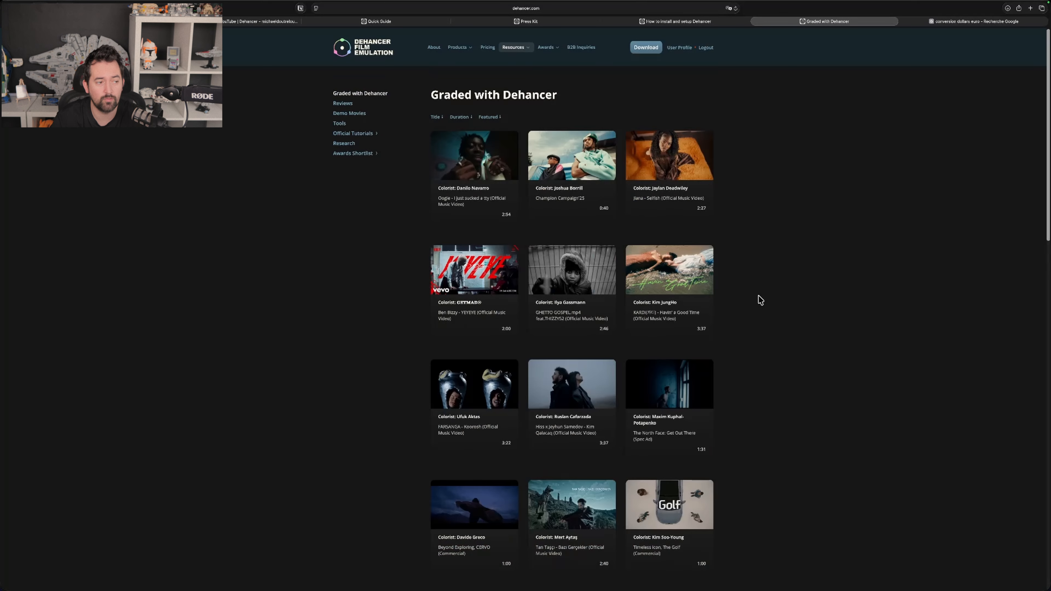
# Step: View the Demo Movies page and browse the Tools video guides
pyautogui.click(352, 114)
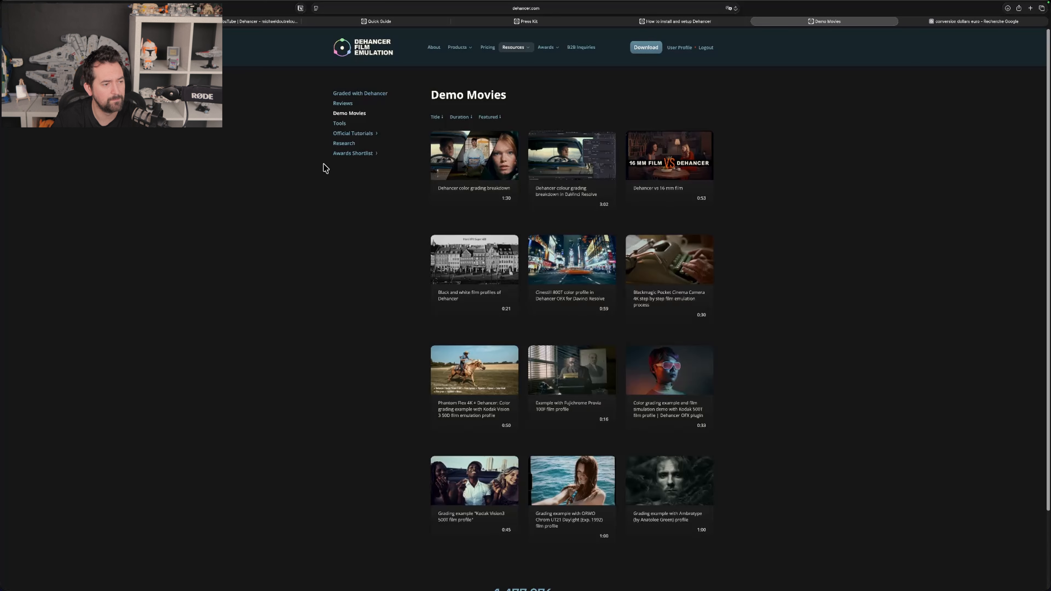
pyautogui.click(338, 124)
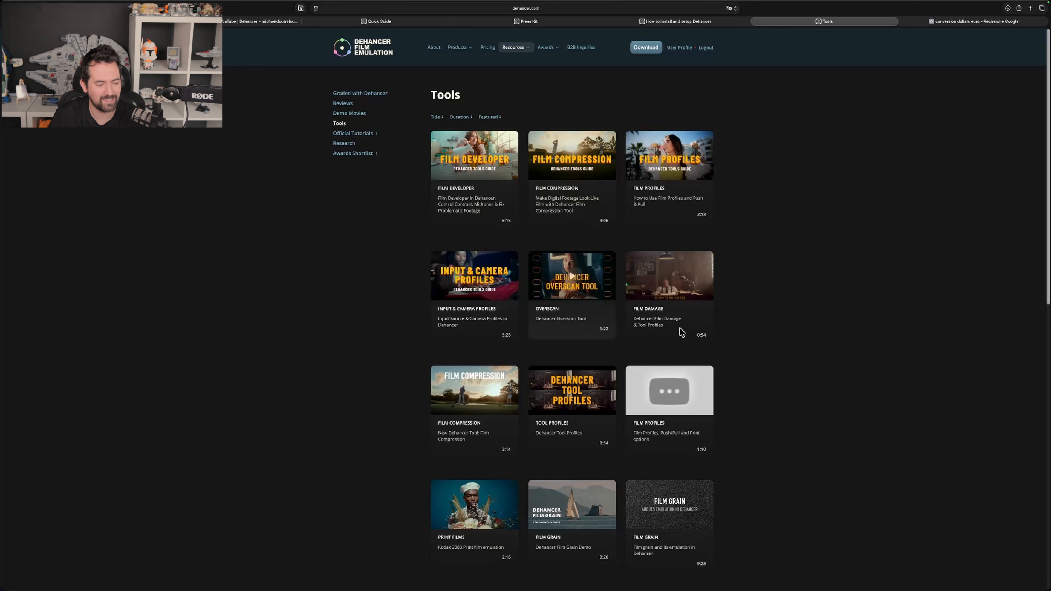
pyautogui.scroll(-10, 789, 375)
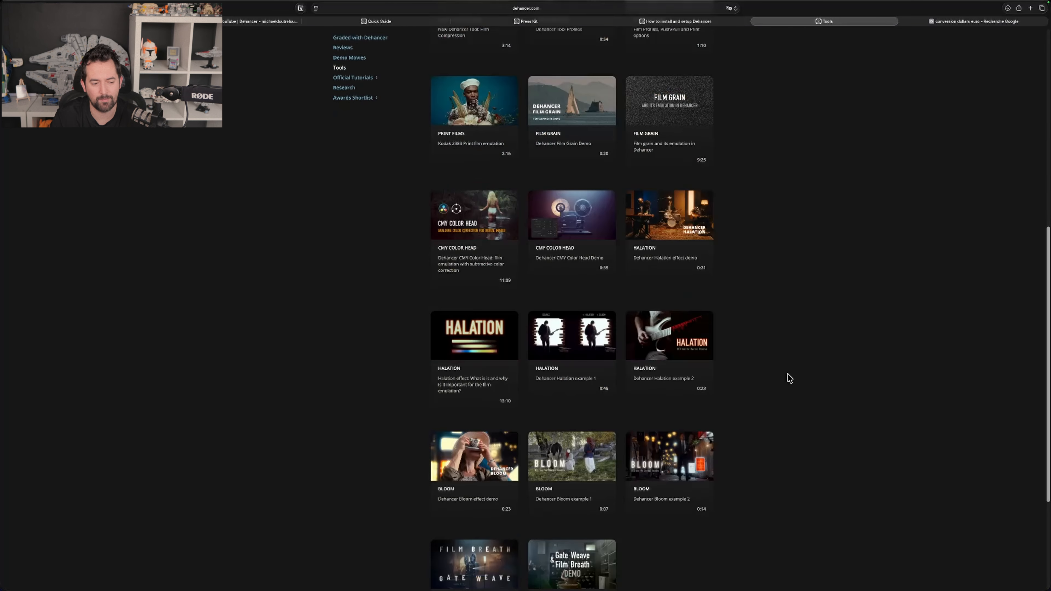
pyautogui.scroll(8, 782, 365)
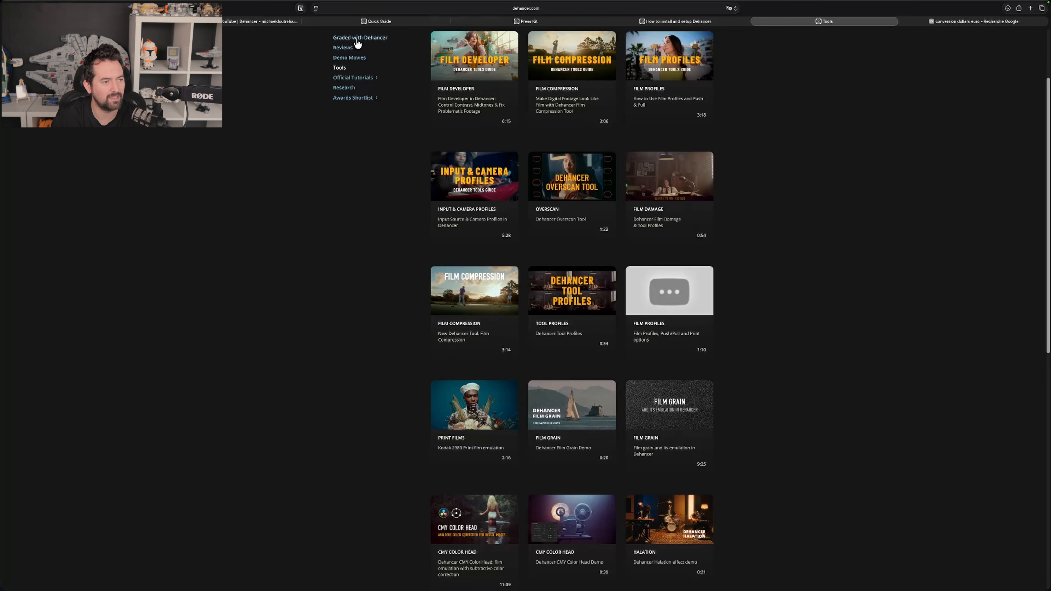
# Step: Browse the whole Reviews video gallery and return to its beginning
pyautogui.click(348, 47)
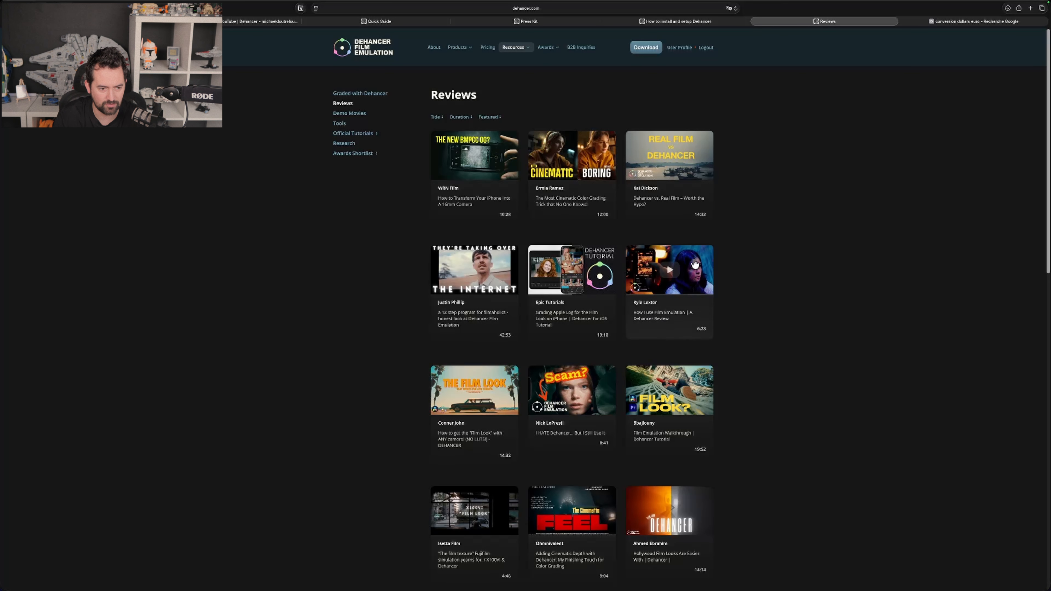
pyautogui.scroll(-1, 757, 256)
pyautogui.scroll(-3, 757, 256)
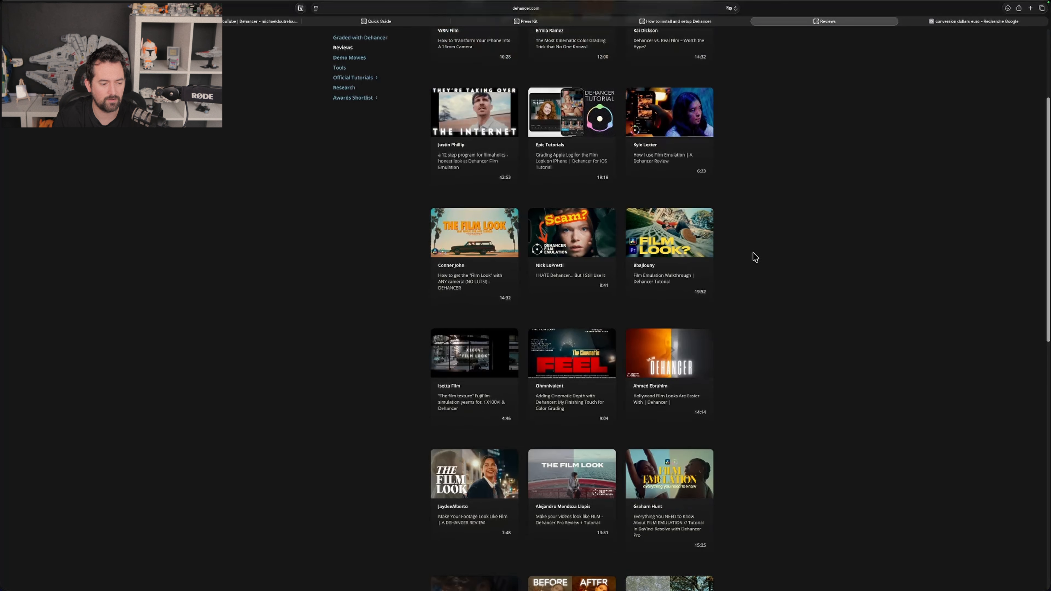
pyautogui.scroll(4, 755, 257)
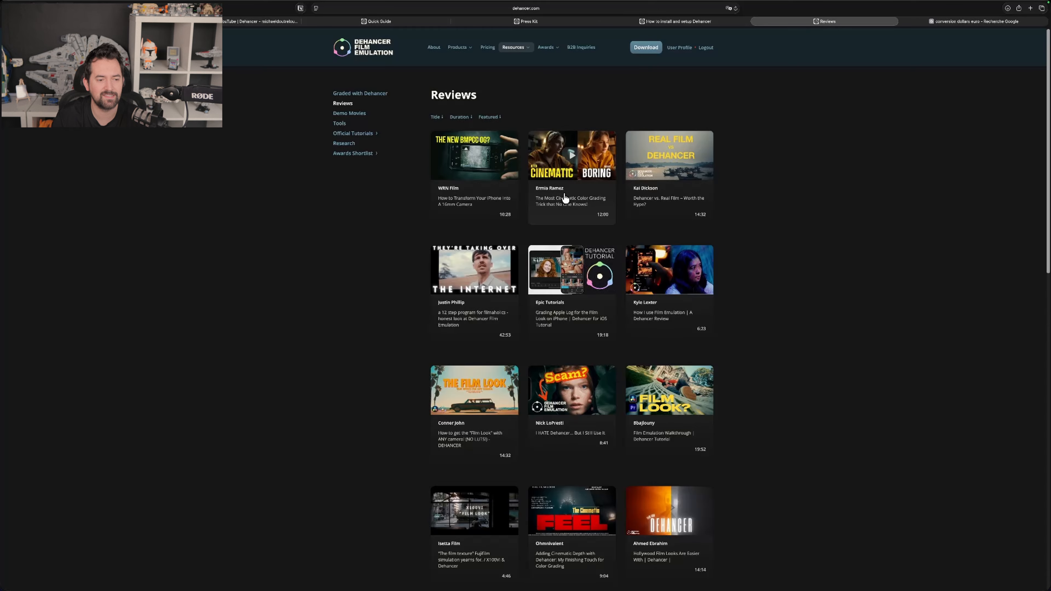
pyautogui.scroll(-5, 786, 249)
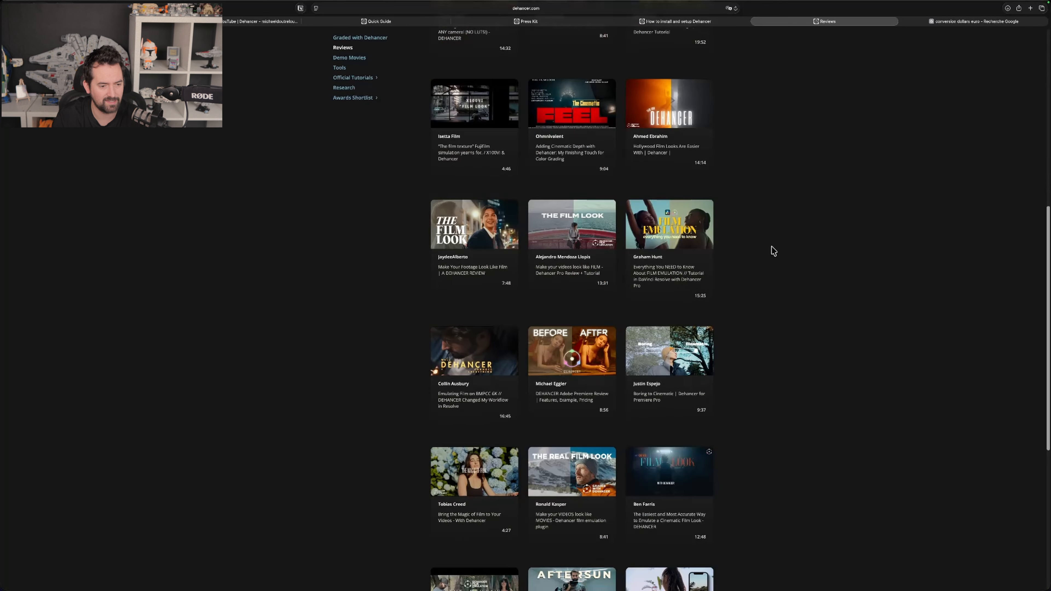
pyautogui.scroll(-5, 580, 251)
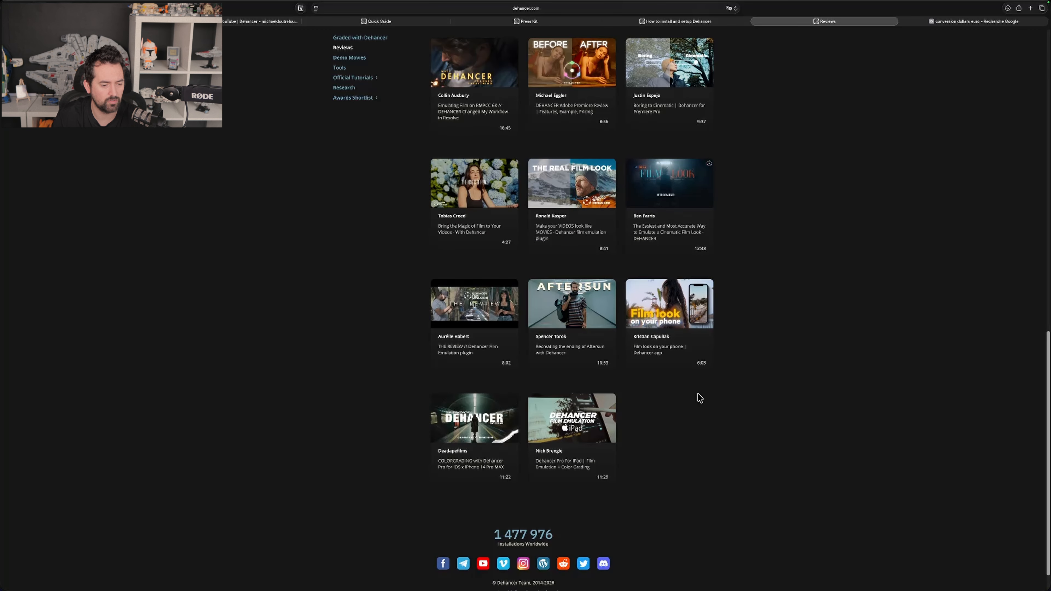
pyautogui.press('Home')
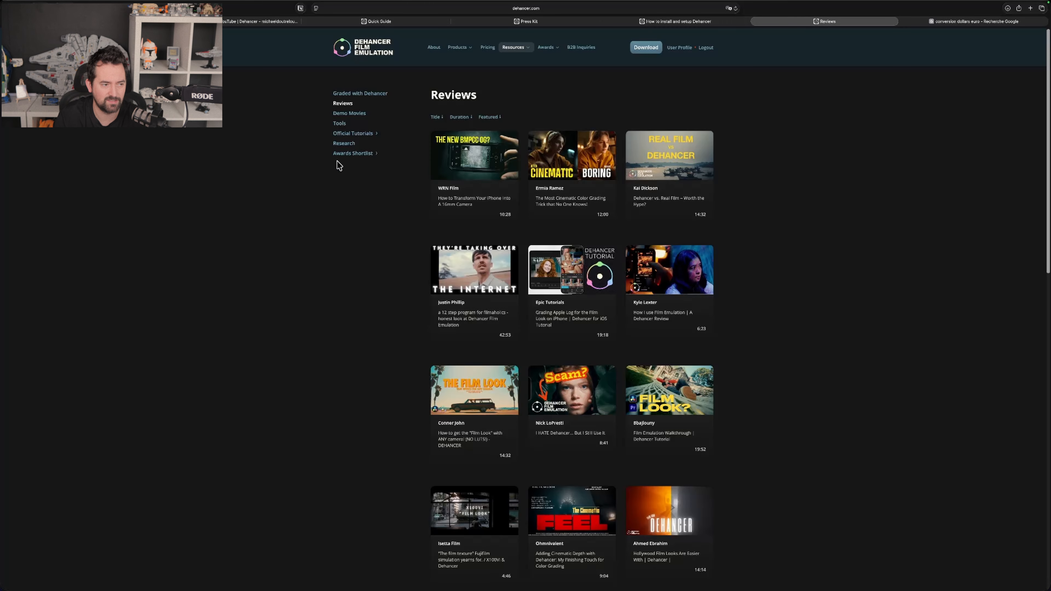
# Step: Look through the Official Tutorials for the OFX, AePr and Film plugins, and open the Research videos
pyautogui.click(350, 113)
pyautogui.click(340, 123)
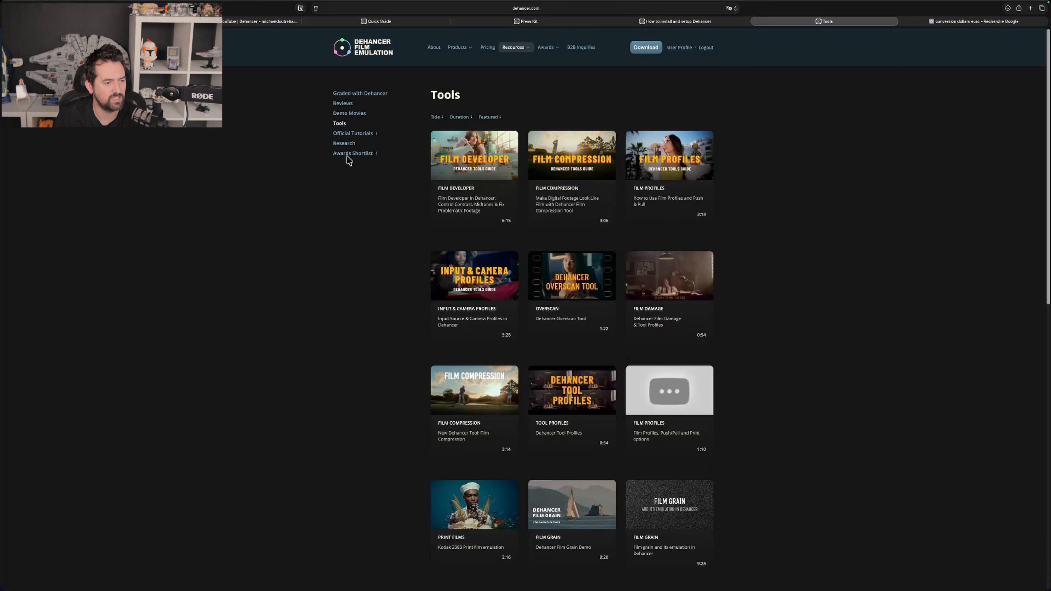
pyautogui.click(363, 136)
pyautogui.click(358, 144)
pyautogui.click(354, 156)
pyautogui.click(358, 145)
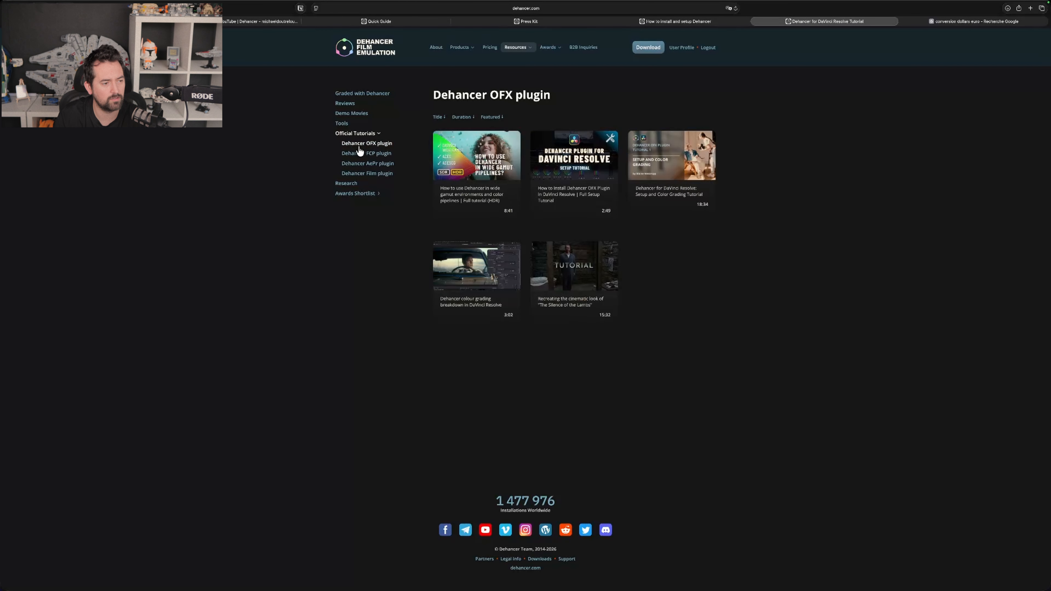
pyautogui.click(378, 164)
pyautogui.click(379, 173)
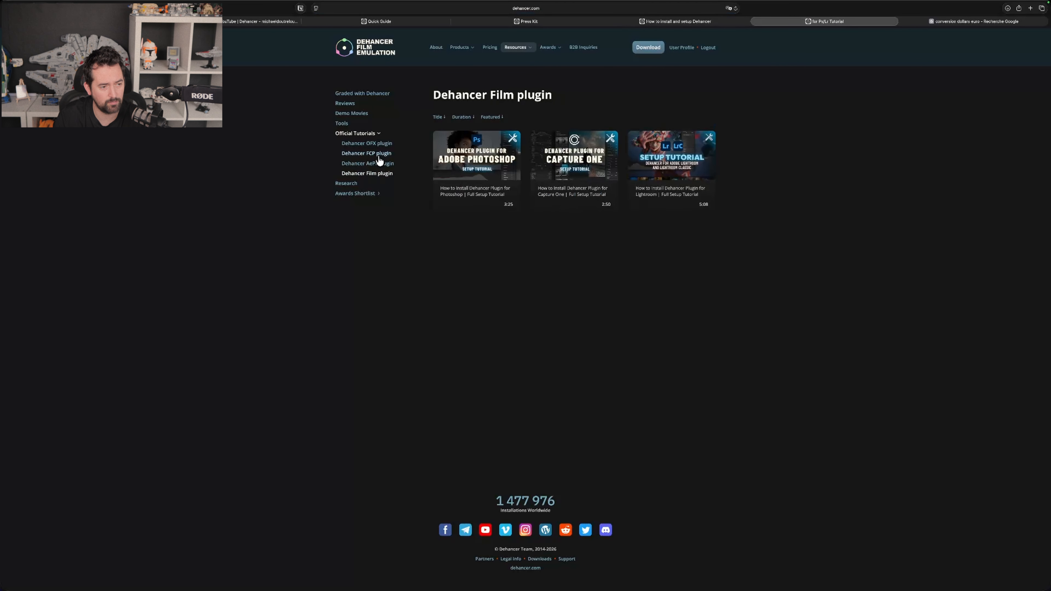
pyautogui.click(349, 184)
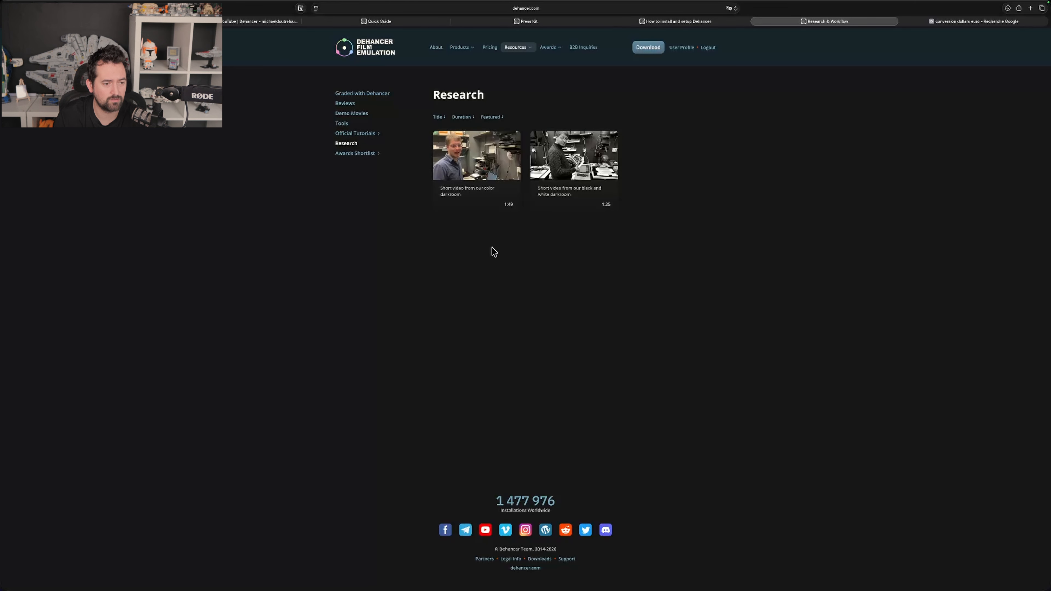
# Step: View the 2024 and 2023 Awards Shortlist galleries and open the 2026 Colourist Awards page
pyautogui.click(354, 155)
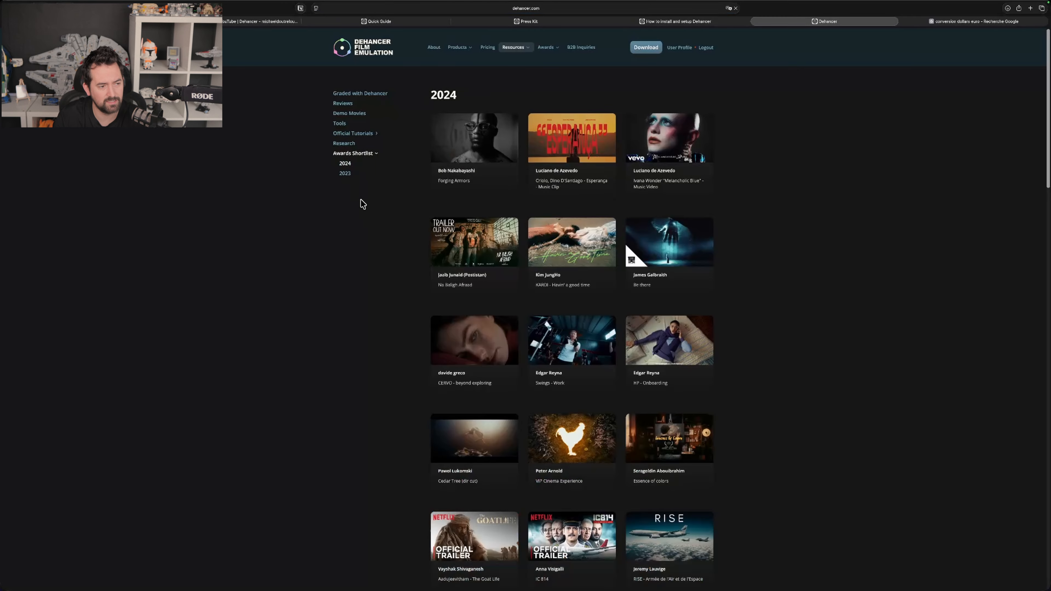
pyautogui.click(352, 175)
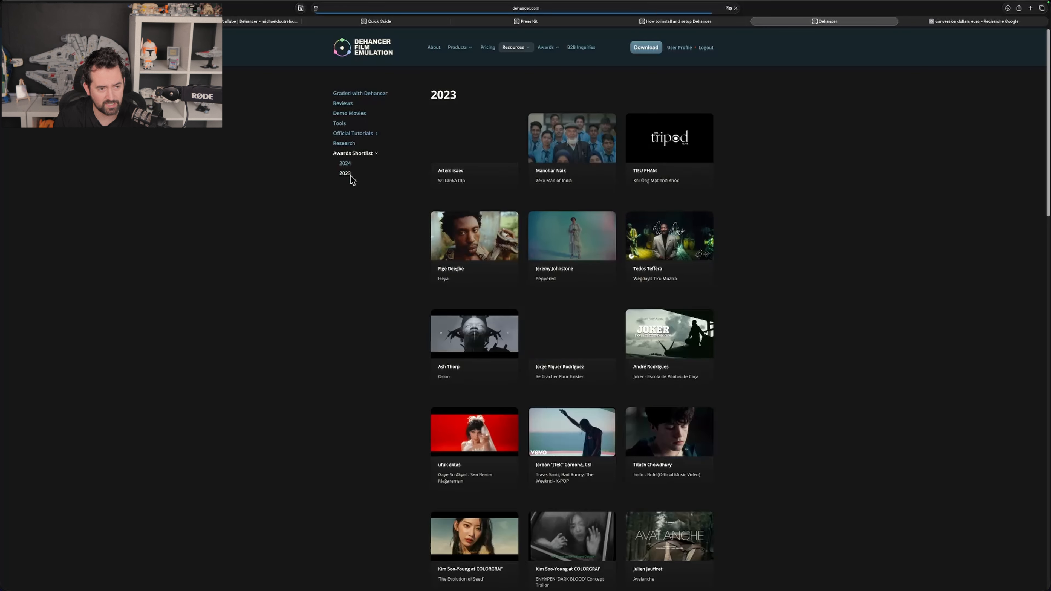
pyautogui.moveTo(547, 47)
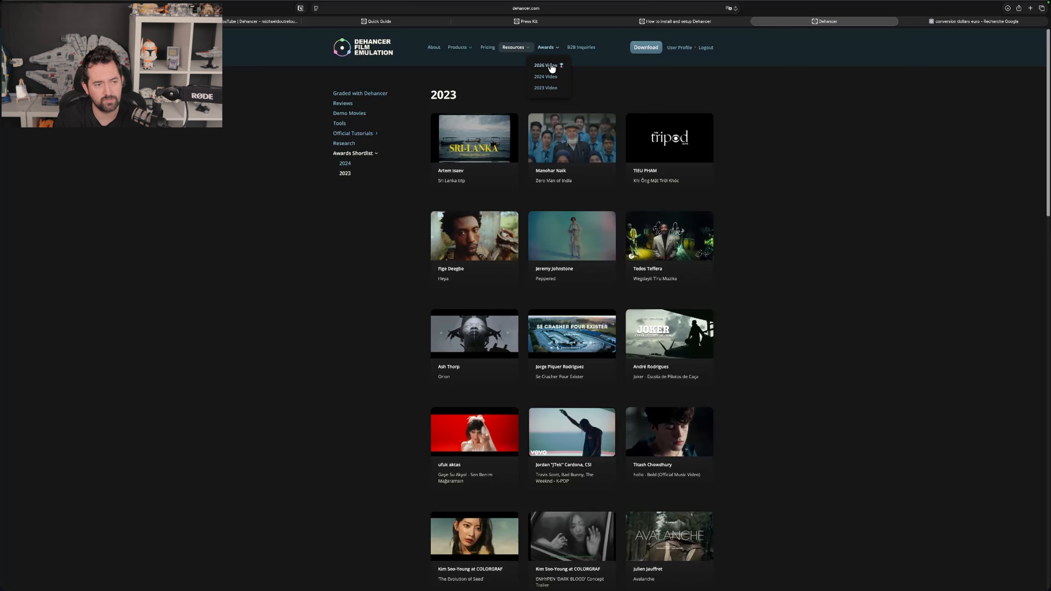
pyautogui.click(550, 66)
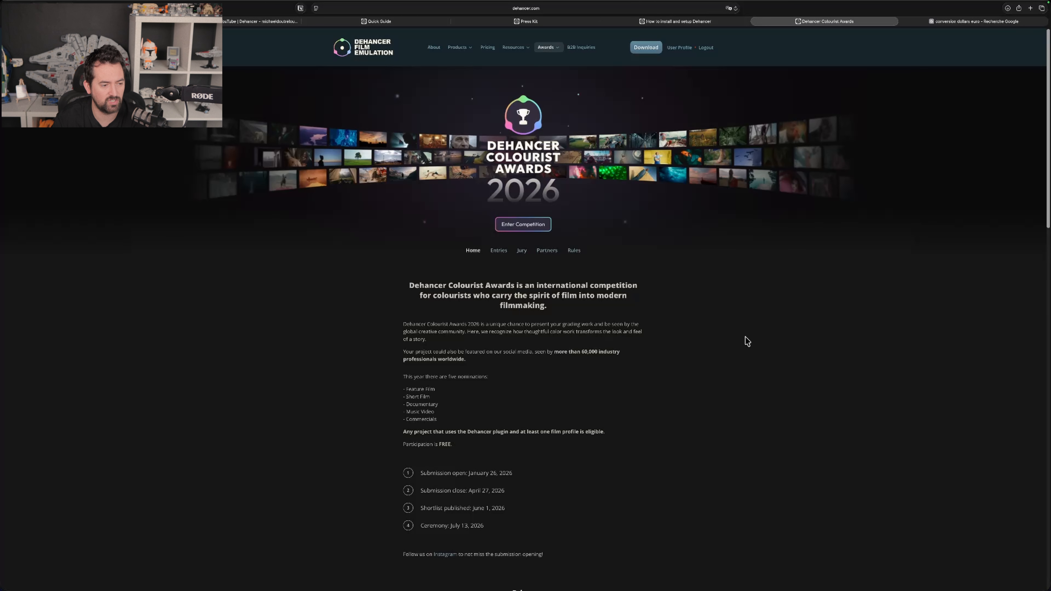
# Step: Read the Colourist Awards 2026 presentation, highlighting the nominations, the participation terms and the submission dates
pyautogui.scroll(-3, 741, 348)
pyautogui.moveTo(400, 375); pyautogui.dragTo(461, 376)
pyautogui.click(687, 397)
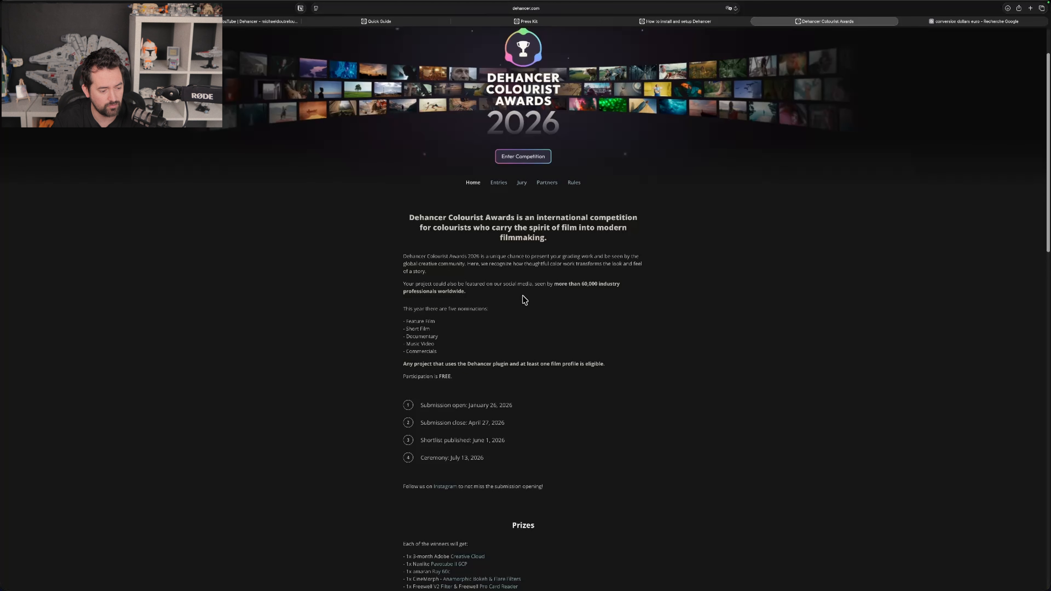
pyautogui.moveTo(414, 257); pyautogui.dragTo(470, 424)
pyautogui.click(695, 439)
pyautogui.scroll(-5, 695, 439)
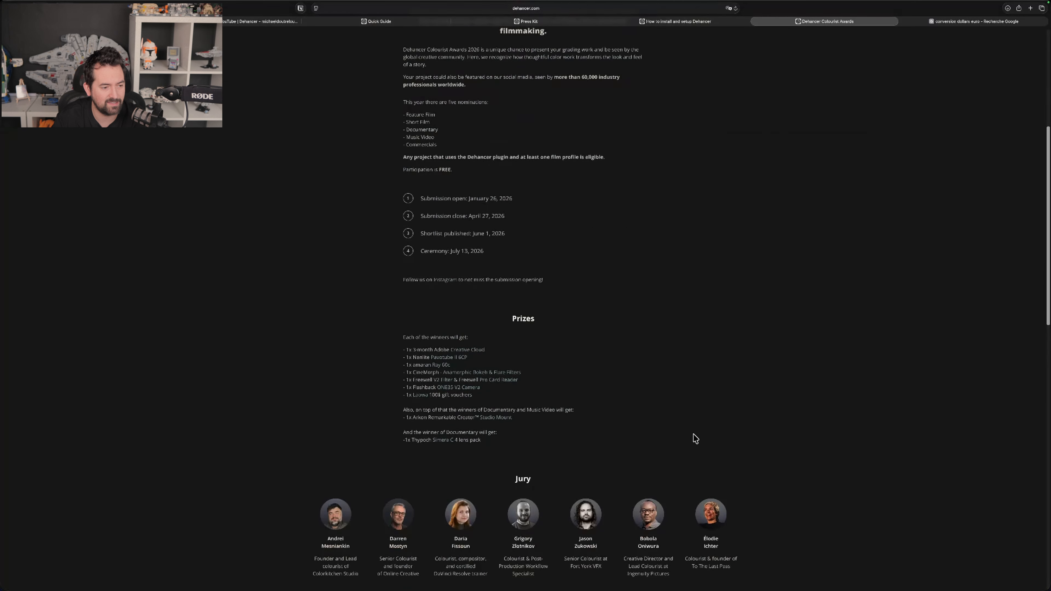
pyautogui.moveTo(421, 216); pyautogui.dragTo(523, 227)
pyautogui.click(505, 226)
pyautogui.moveTo(454, 215); pyautogui.dragTo(489, 216)
pyautogui.click(529, 224)
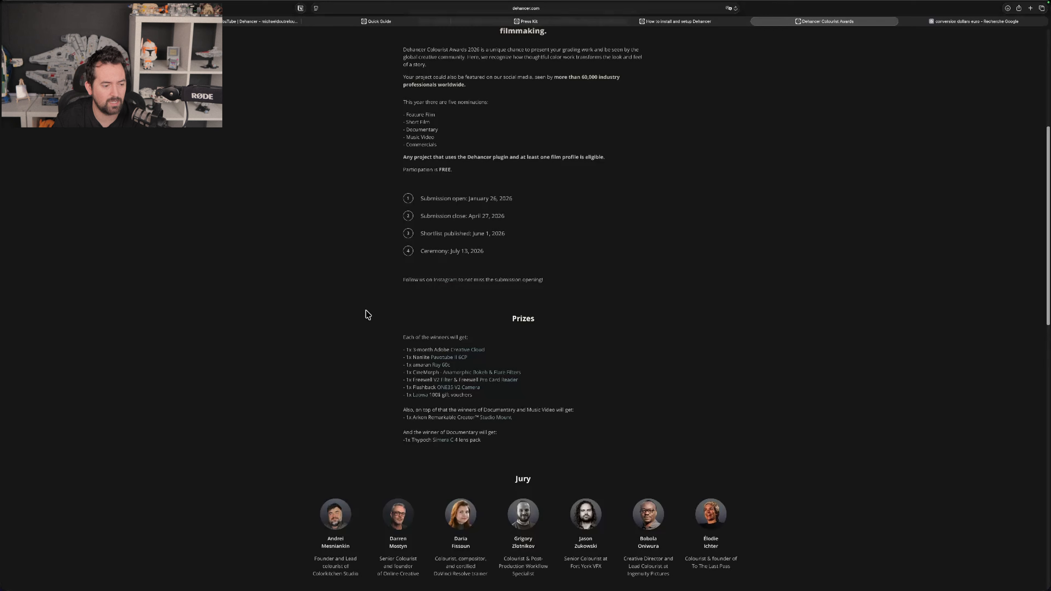
# Step: Go through the Prizes section, highlighting the gift vouchers and the extra prizes for the Documentary and Music Video winners
pyautogui.moveTo(405, 336); pyautogui.dragTo(494, 340)
pyautogui.click(495, 340)
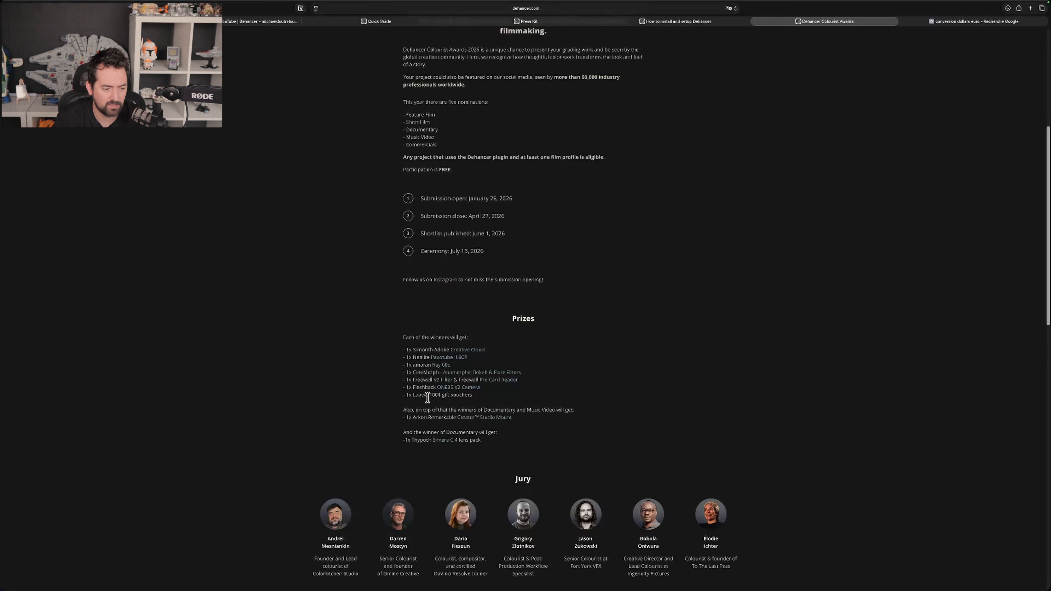
pyautogui.moveTo(470, 397); pyautogui.dragTo(433, 398)
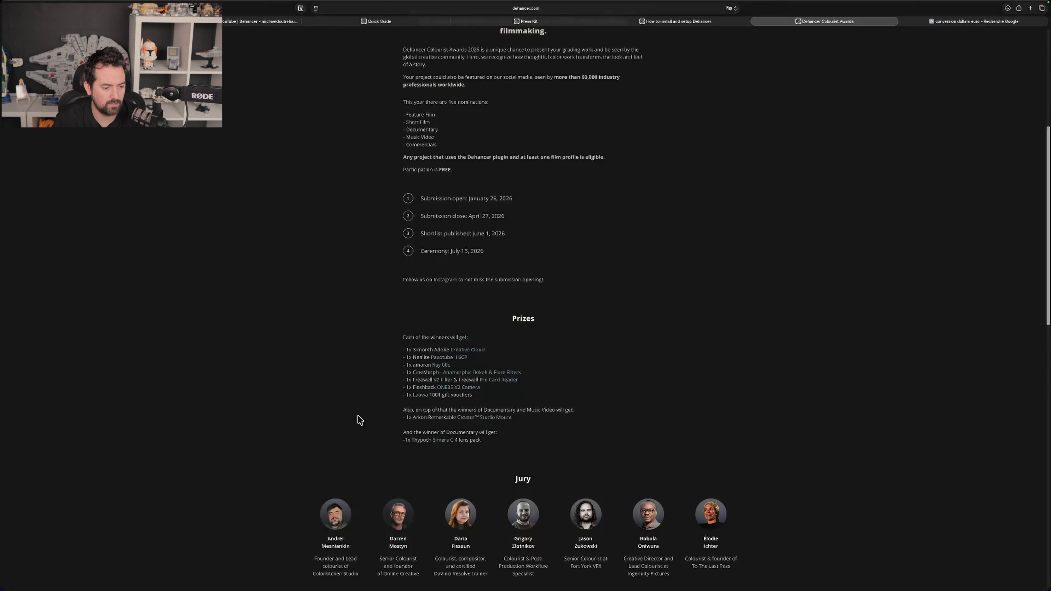
pyautogui.moveTo(410, 410); pyautogui.dragTo(574, 410)
pyautogui.moveTo(407, 417); pyautogui.dragTo(471, 418)
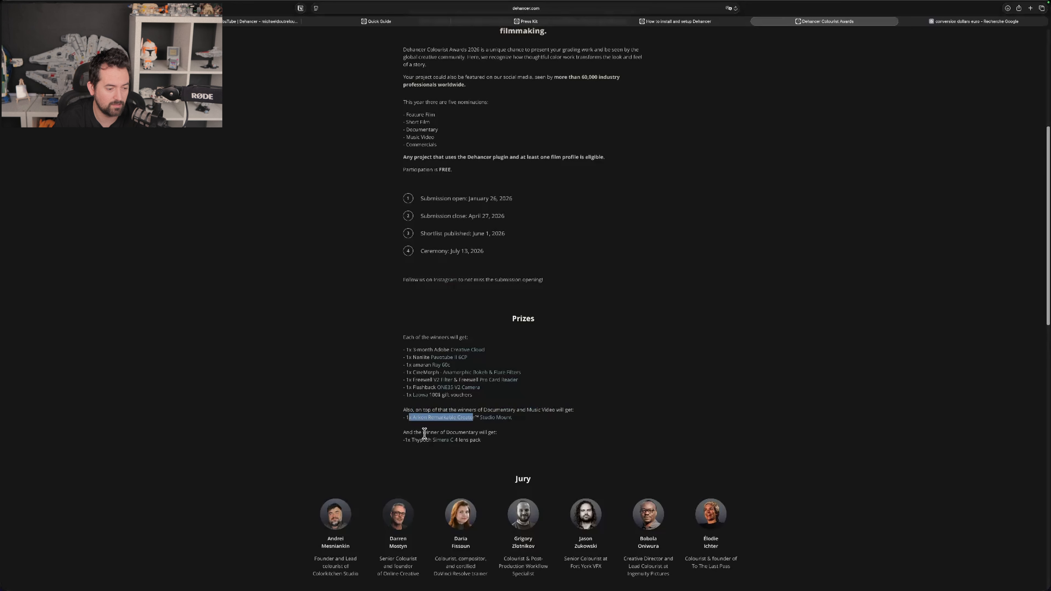
pyautogui.click(366, 437)
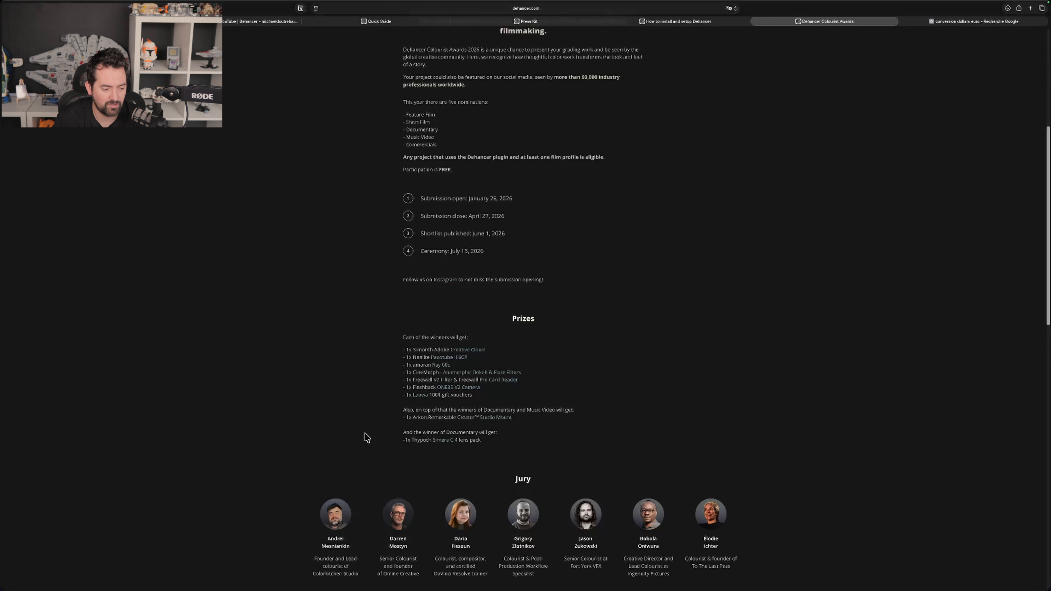
pyautogui.moveTo(425, 433); pyautogui.dragTo(512, 437)
pyautogui.click(503, 445)
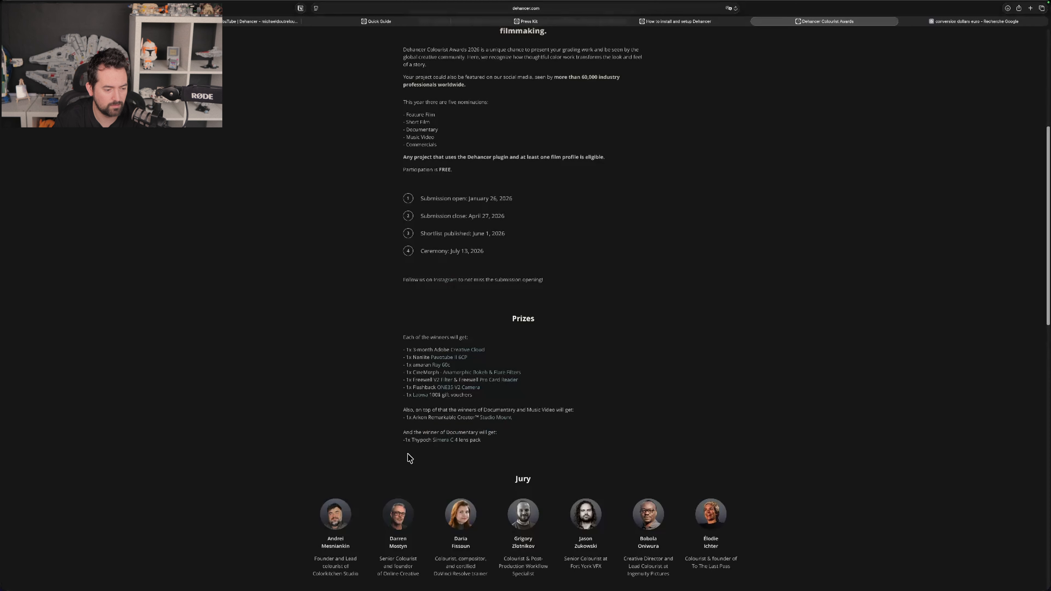
# Step: Look through the Jury, Partners and Award Founder and Director sections of the awards page
pyautogui.scroll(-5, 301, 439)
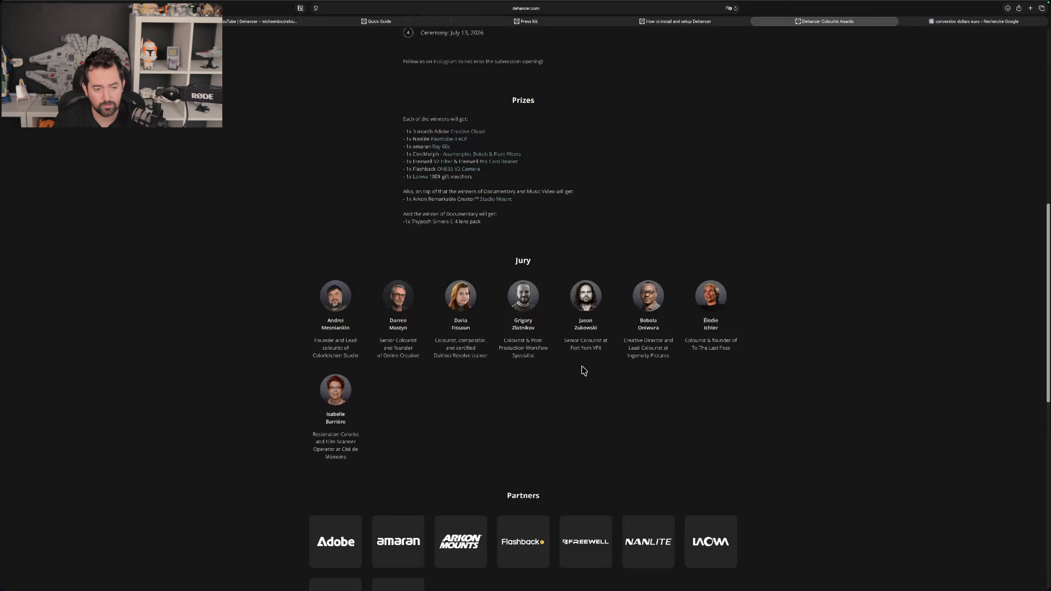
pyautogui.scroll(-7, 817, 409)
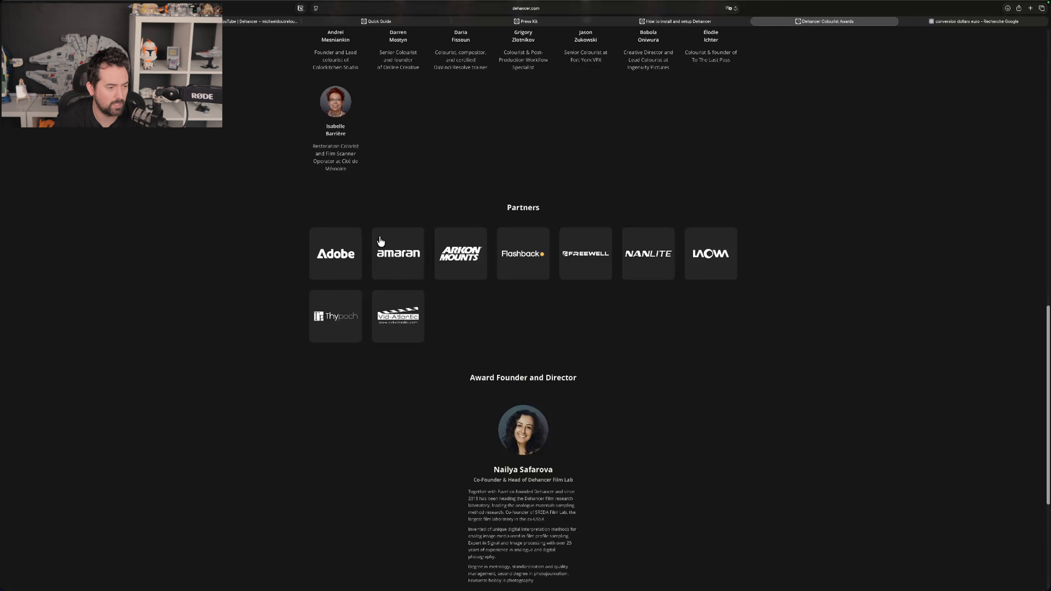
pyautogui.scroll(-5, 283, 358)
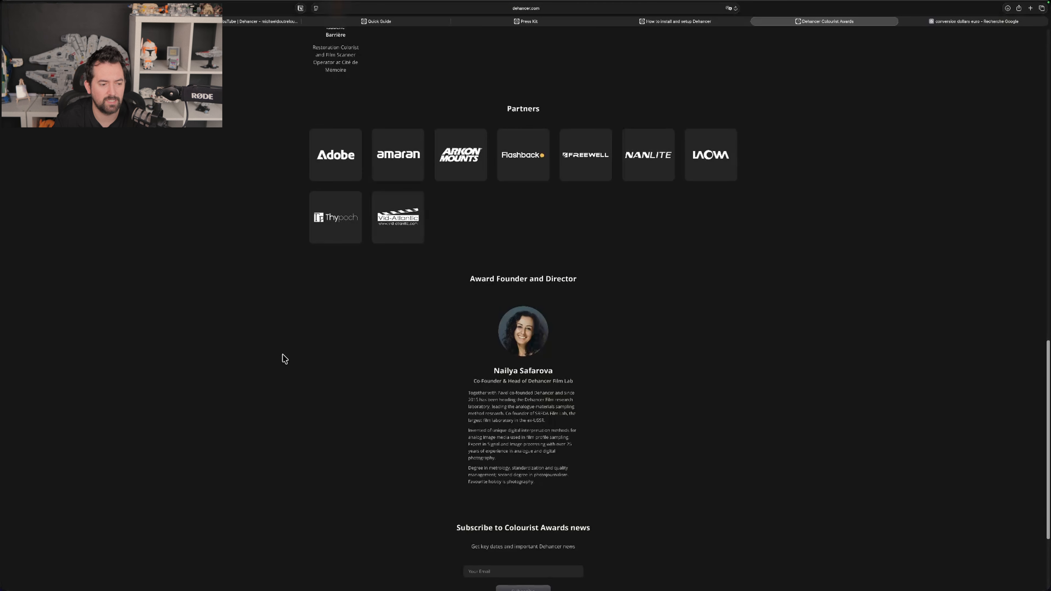
pyautogui.scroll(-5, 284, 358)
pyautogui.press('super+Up')
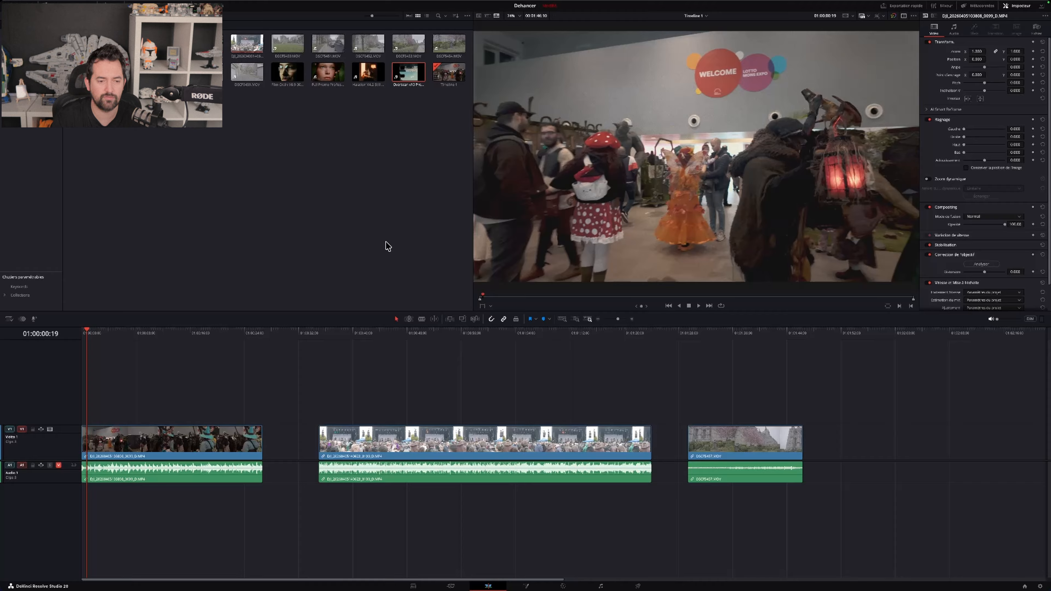
# Step: Switch to DaVinci Resolve and preview the media pool's source clips, alternating between the source and timeline views
pyautogui.moveTo(650, 579)
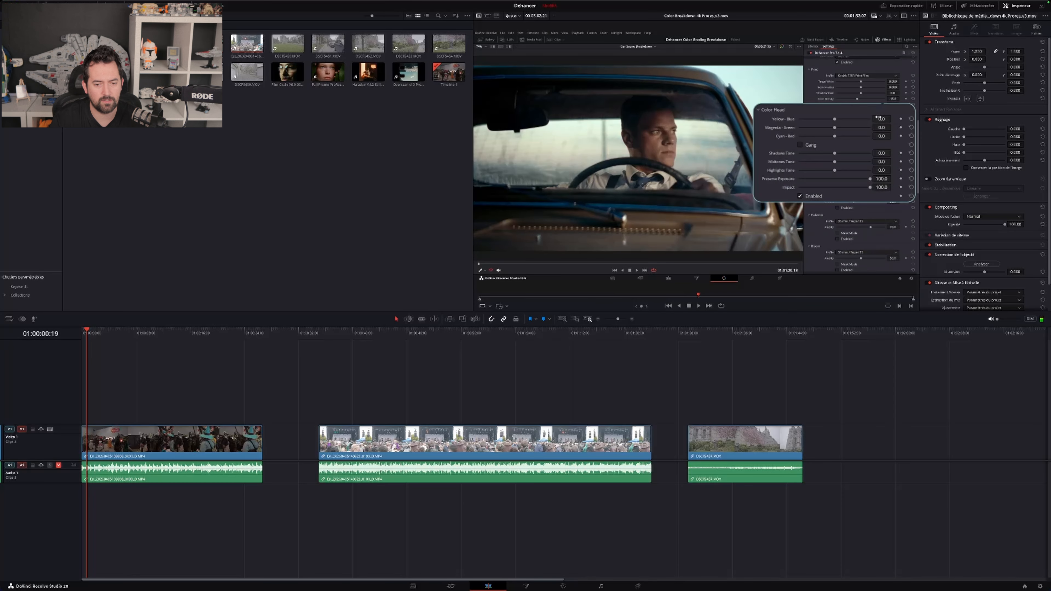
pyautogui.press('q')
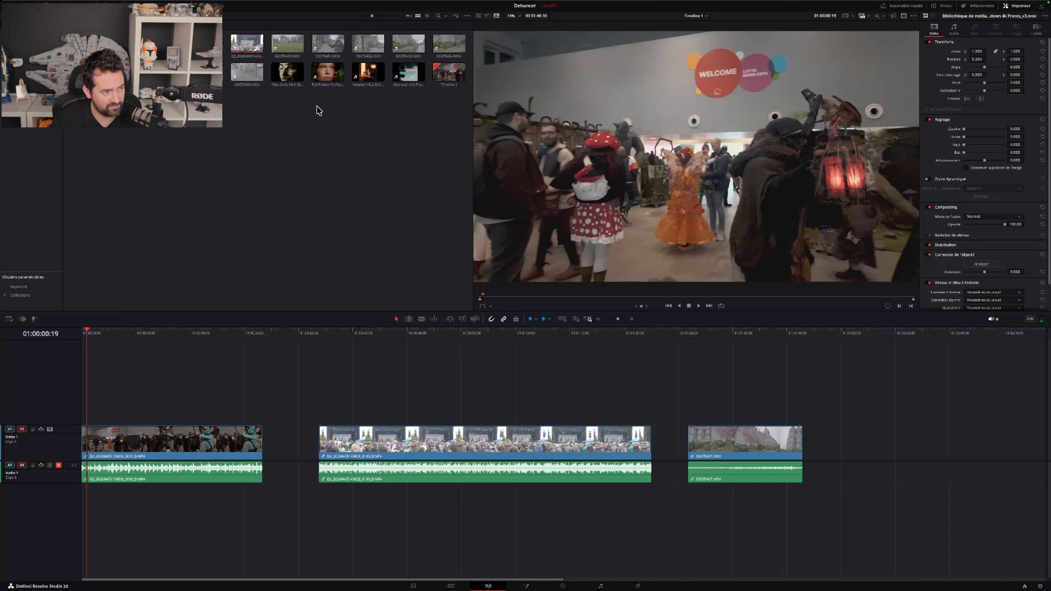
pyautogui.press('q')
pyautogui.press('f')
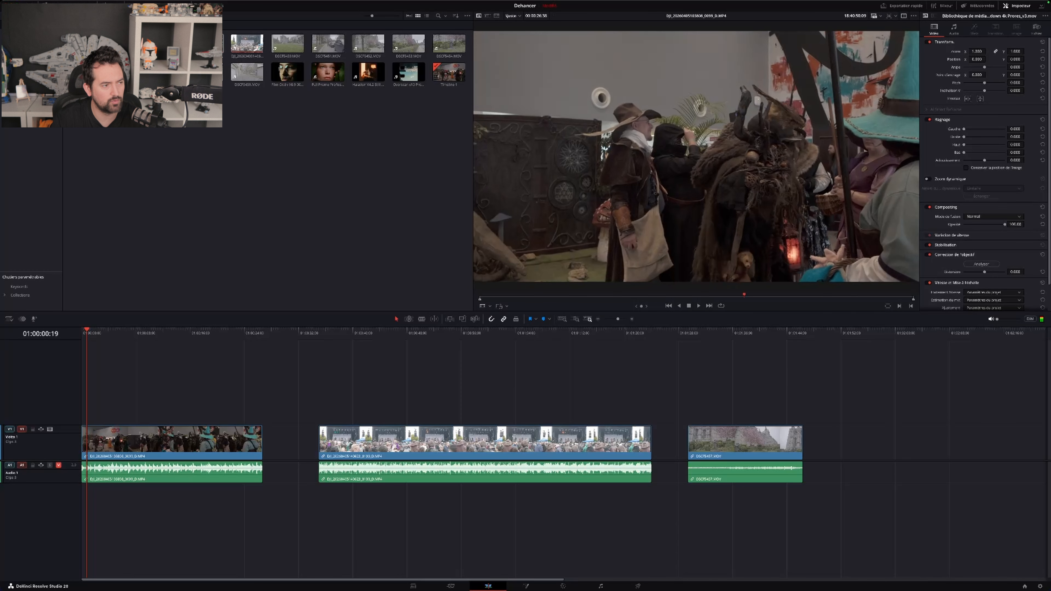
pyautogui.click(286, 79)
pyautogui.press('q')
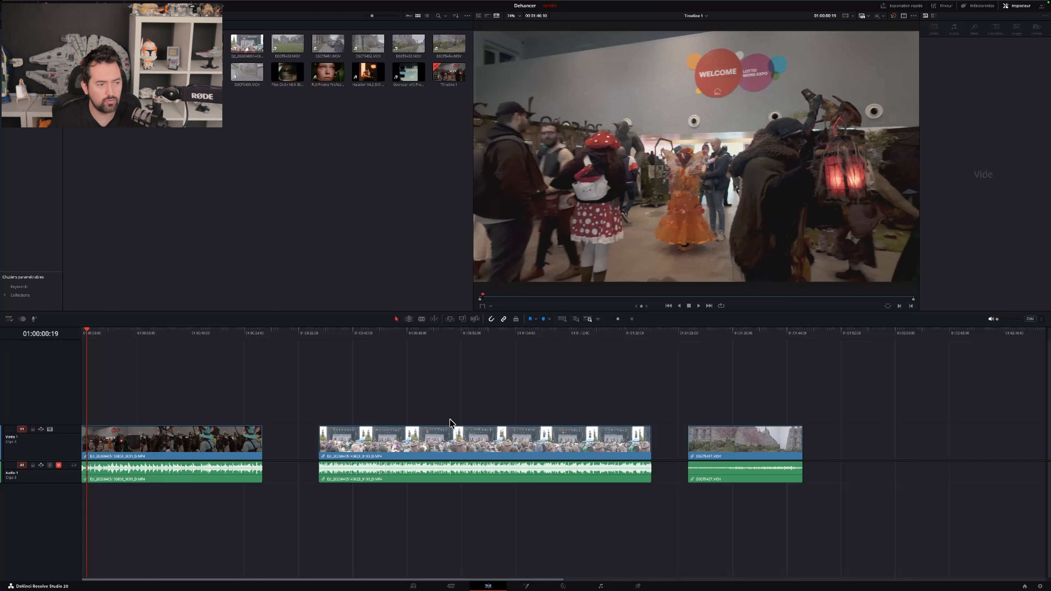
# Step: Open the Color page and reset the Dehancer Pro effect to its defaults on the first clip
pyautogui.click(563, 585)
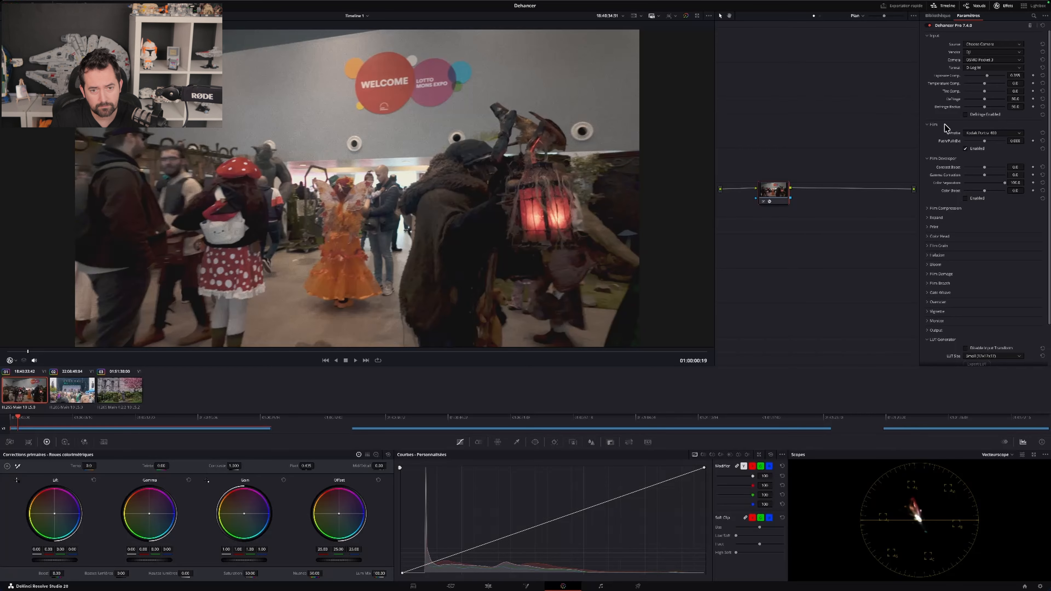
pyautogui.click(966, 149)
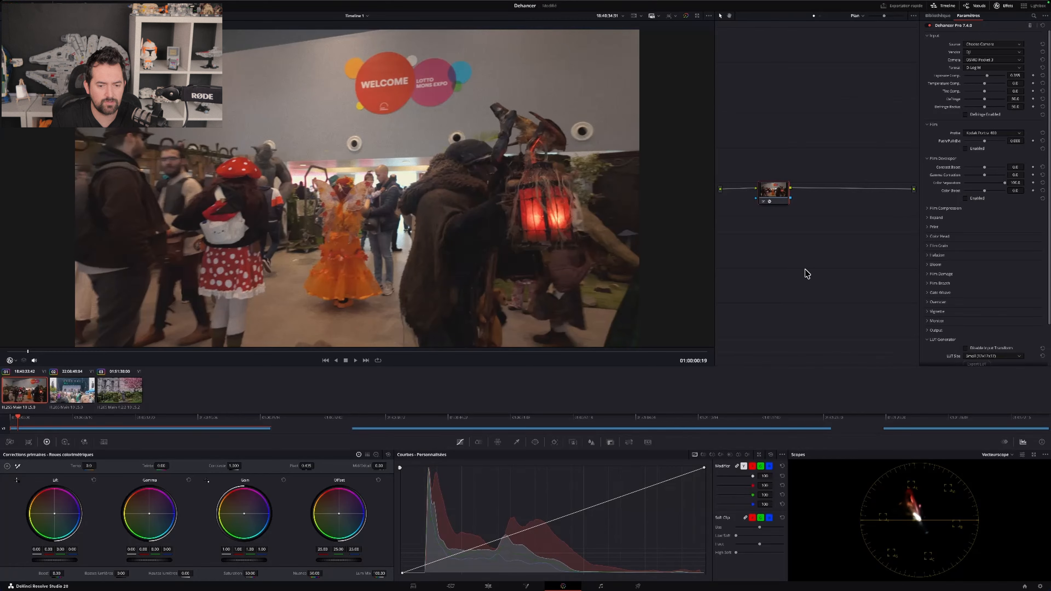
pyautogui.click(1042, 25)
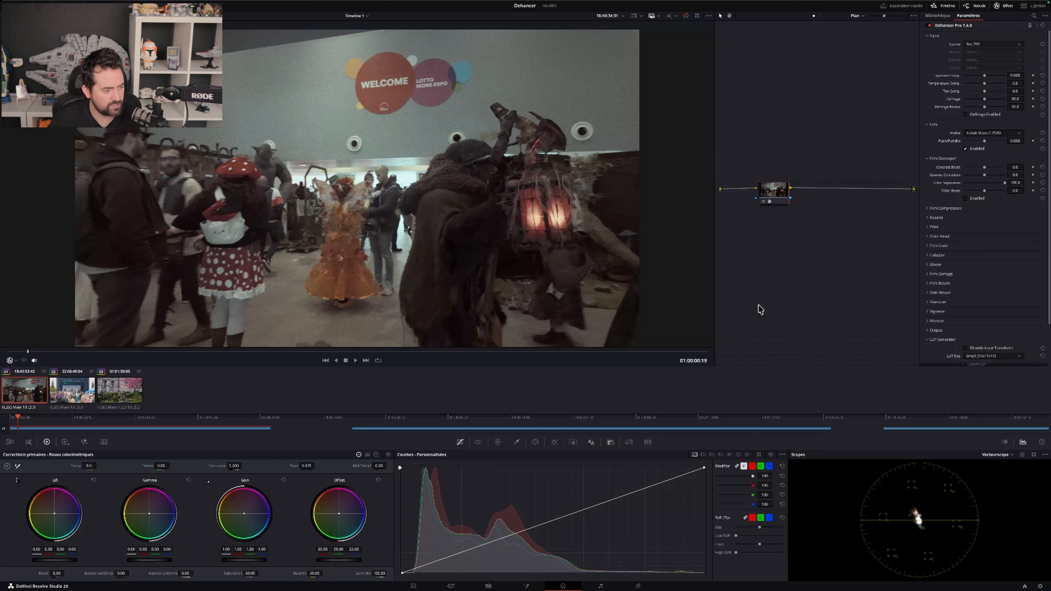
# Step: Reset the Dehancer Pro effect on the second and third clips and return to the first clip
pyautogui.click(79, 386)
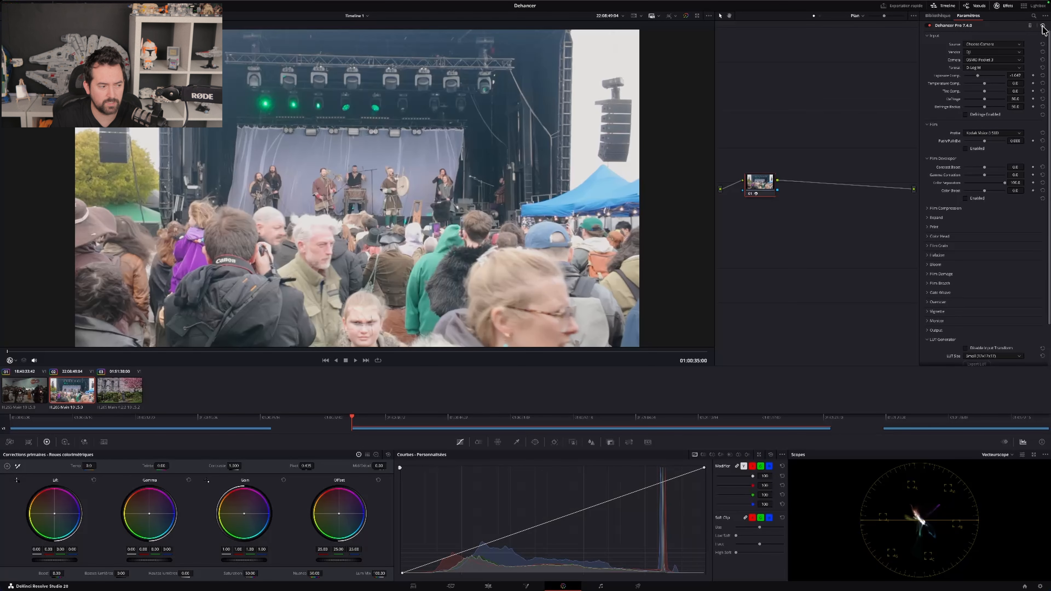
pyautogui.press('Down')
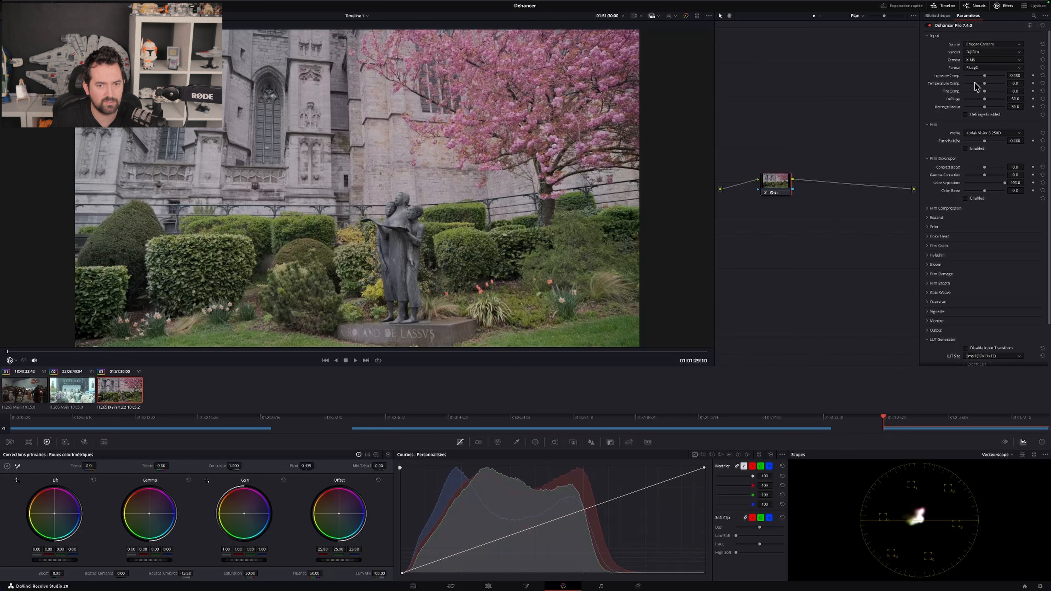
pyautogui.click(1042, 25)
pyautogui.click(68, 392)
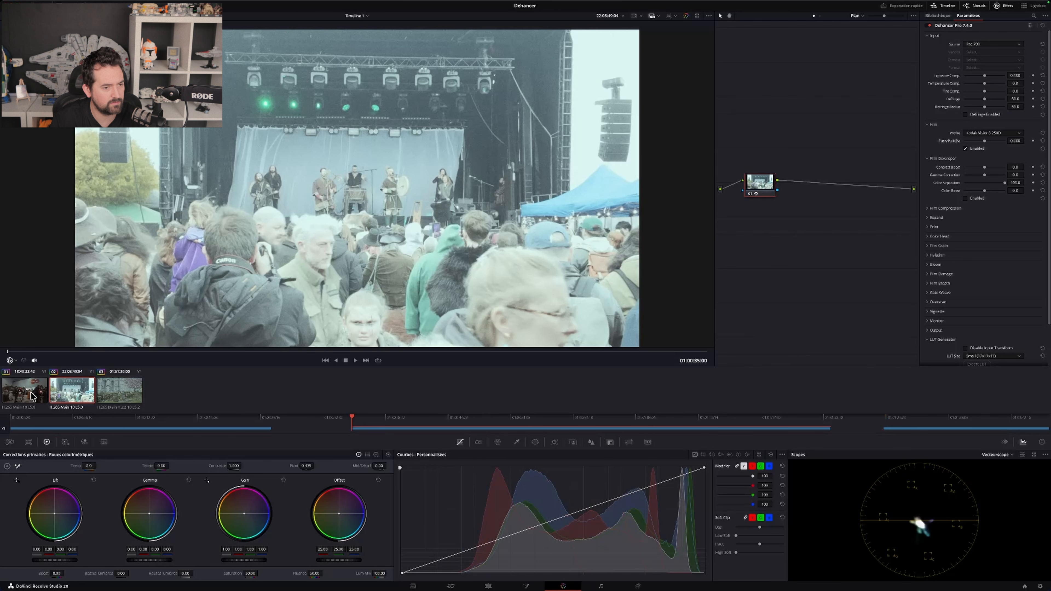
pyautogui.click(32, 393)
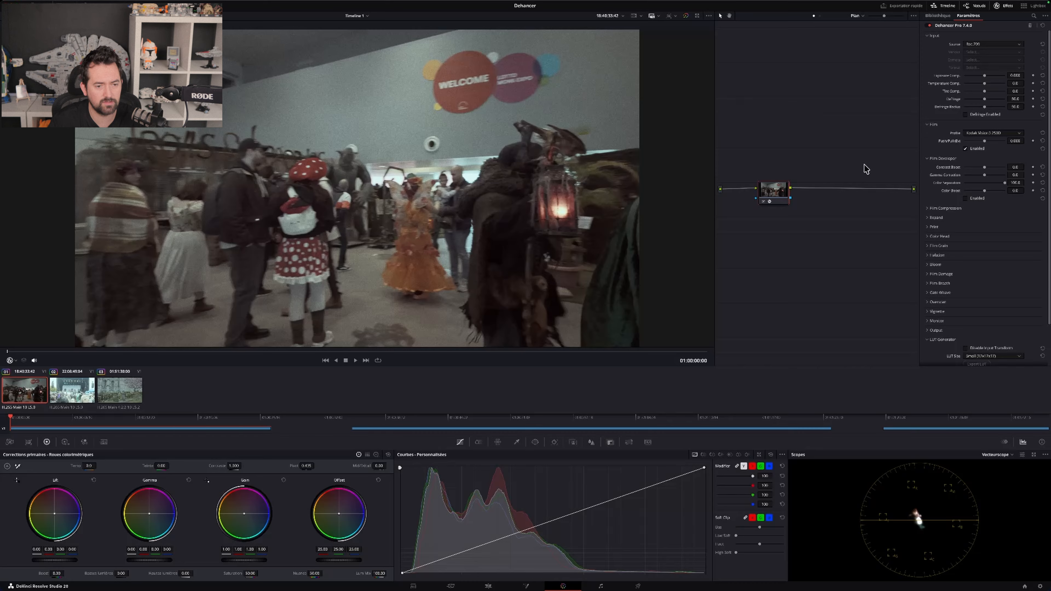
# Step: Show the Dehancer Pro effect under Film Emulation in the effects library and return to the node's effect settings
pyautogui.moveTo(778, 200); pyautogui.dragTo(770, 201)
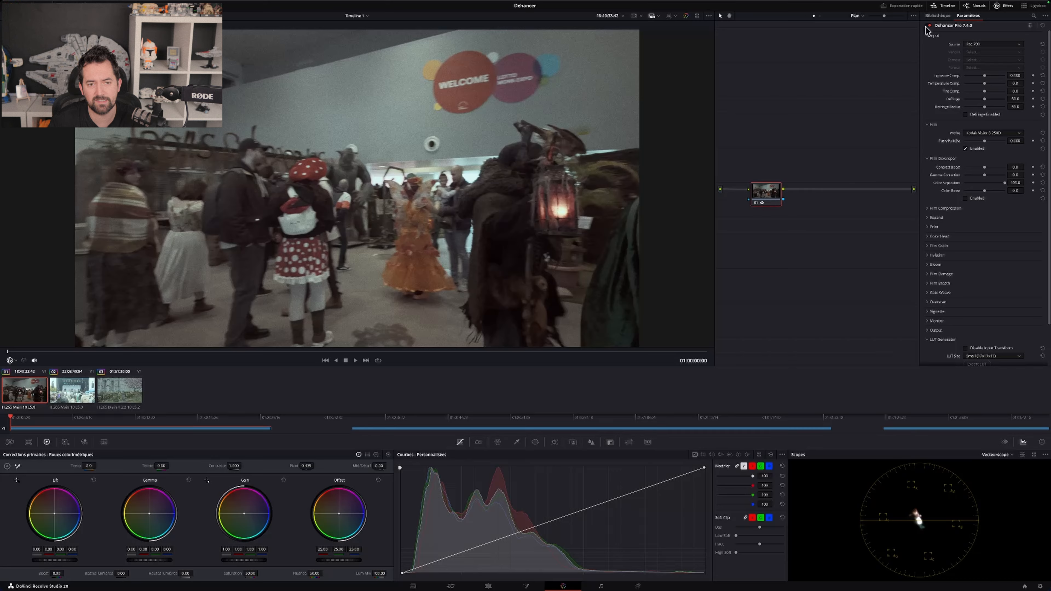
pyautogui.click(937, 15)
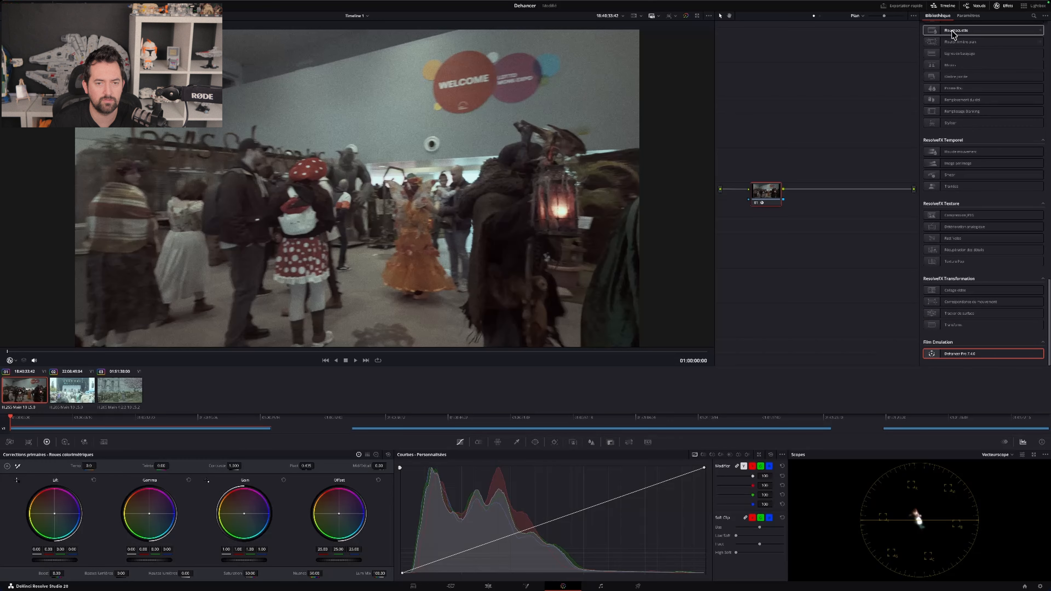
pyautogui.click(968, 15)
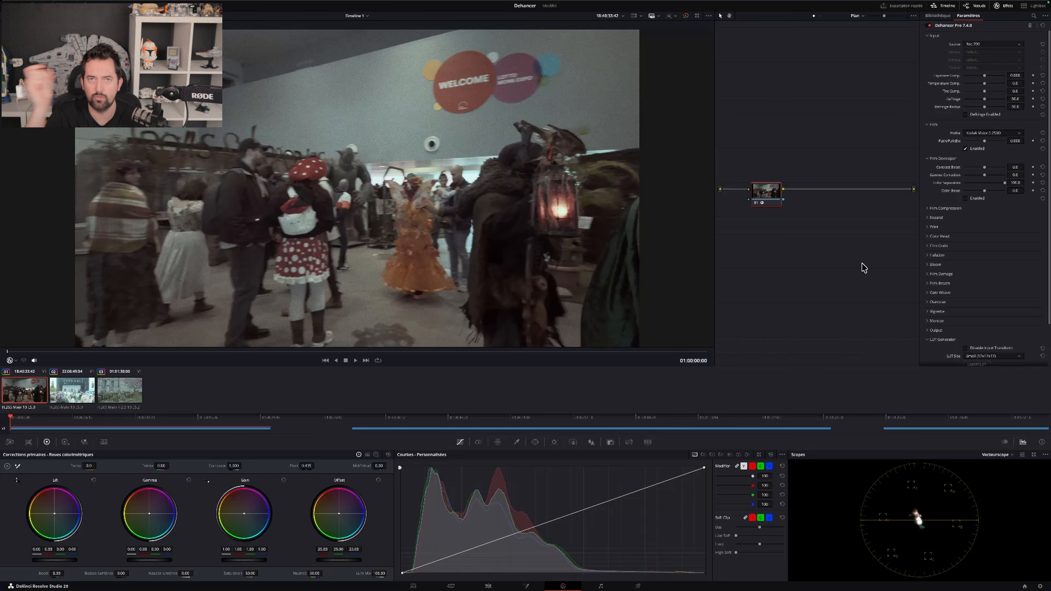
pyautogui.moveTo(767, 200)
pyautogui.mouseDown()
pyautogui.moveTo(802, 179)
pyautogui.moveTo(770, 201)
pyautogui.mouseUp()
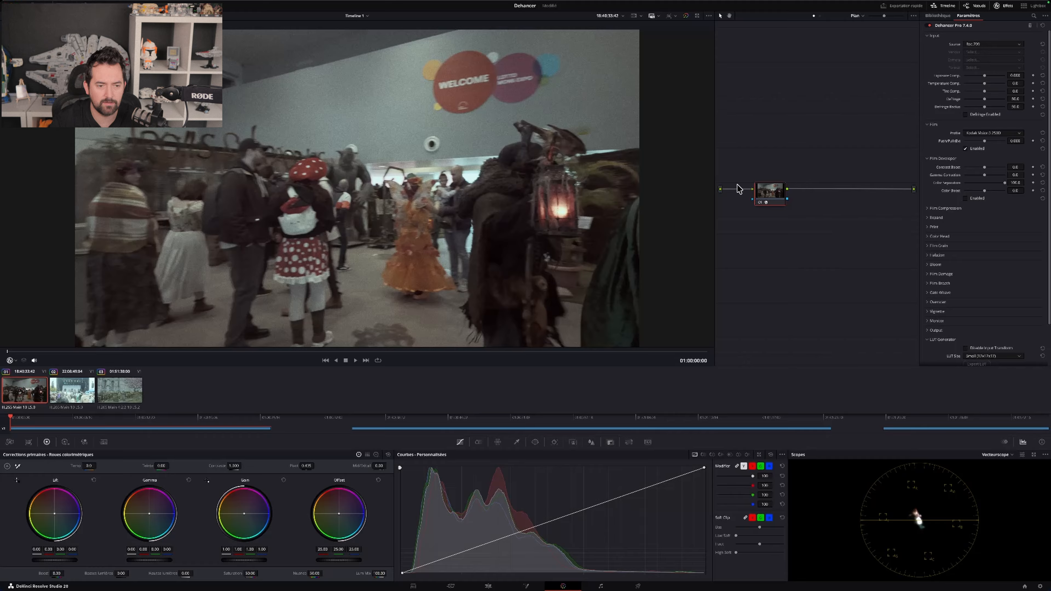
# Step: Set Dehancer's input source to Choose Camera with vendor DJI and camera OSMO Pocket 3
pyautogui.click(1003, 43)
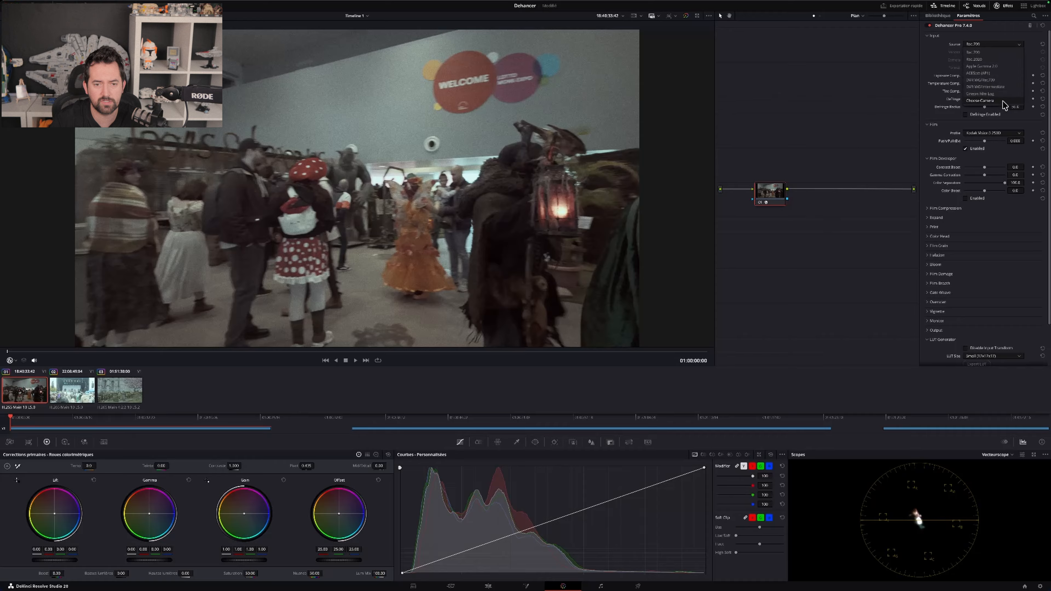
pyautogui.click(984, 101)
pyautogui.click(990, 52)
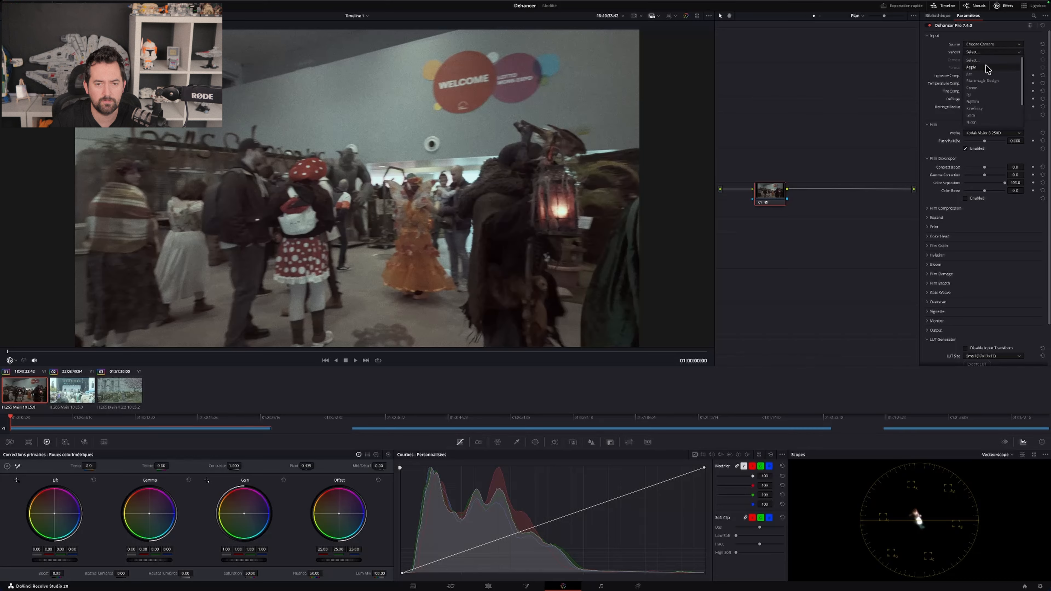
pyautogui.click(970, 95)
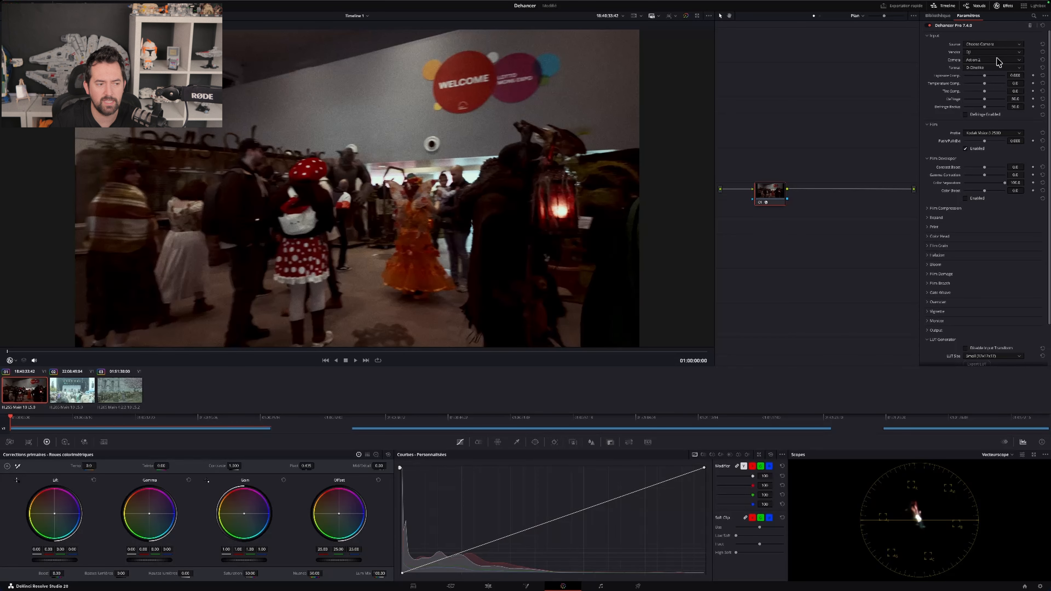
pyautogui.click(979, 63)
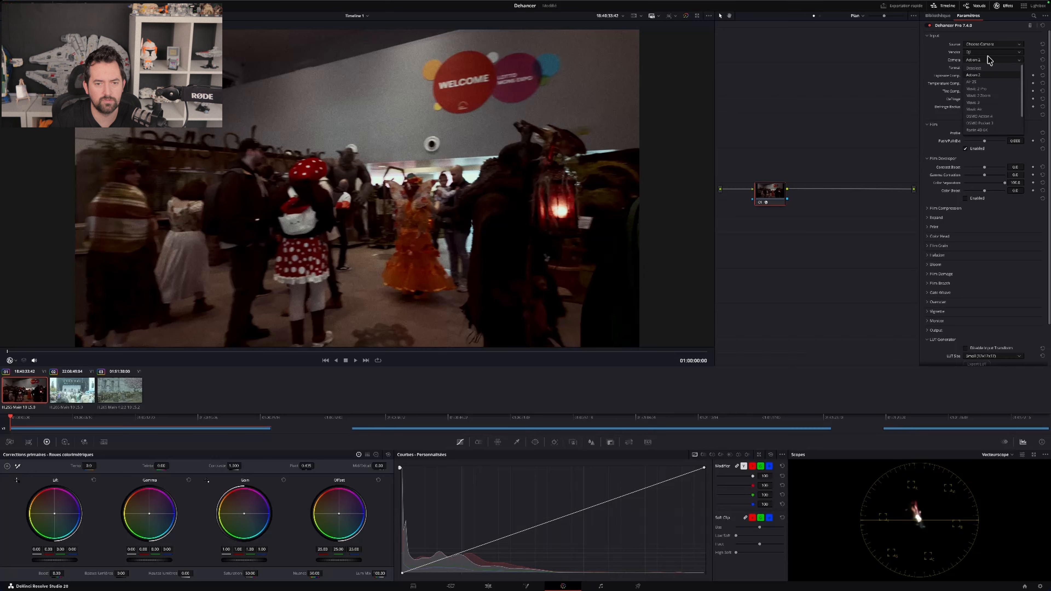
pyautogui.click(985, 123)
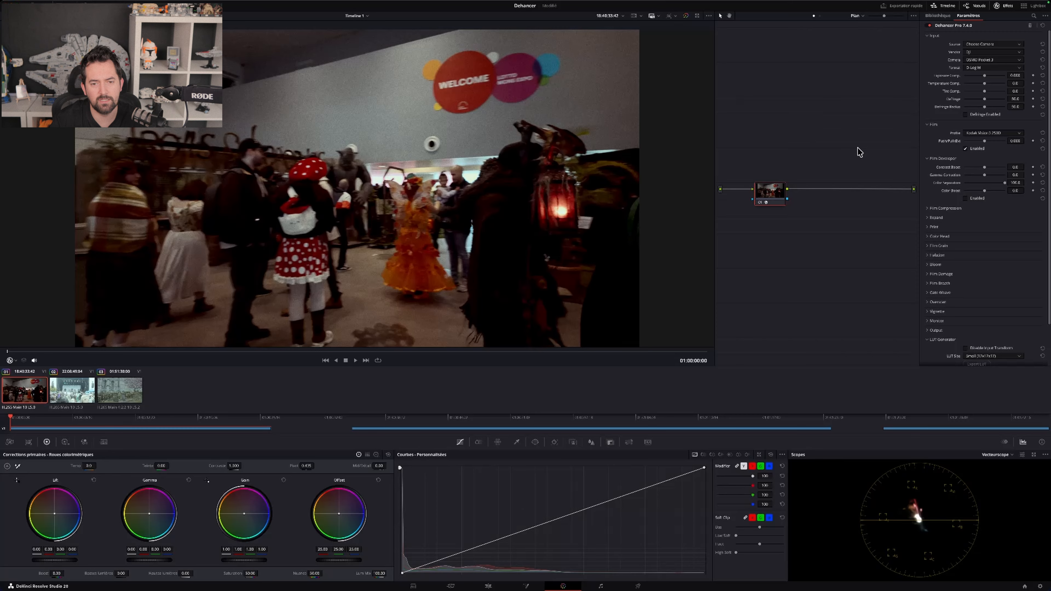
# Step: Toggle the Film emulation off and on to compare the image, leaving it disabled
pyautogui.click(966, 149)
pyautogui.click(966, 149)
pyautogui.click(966, 148)
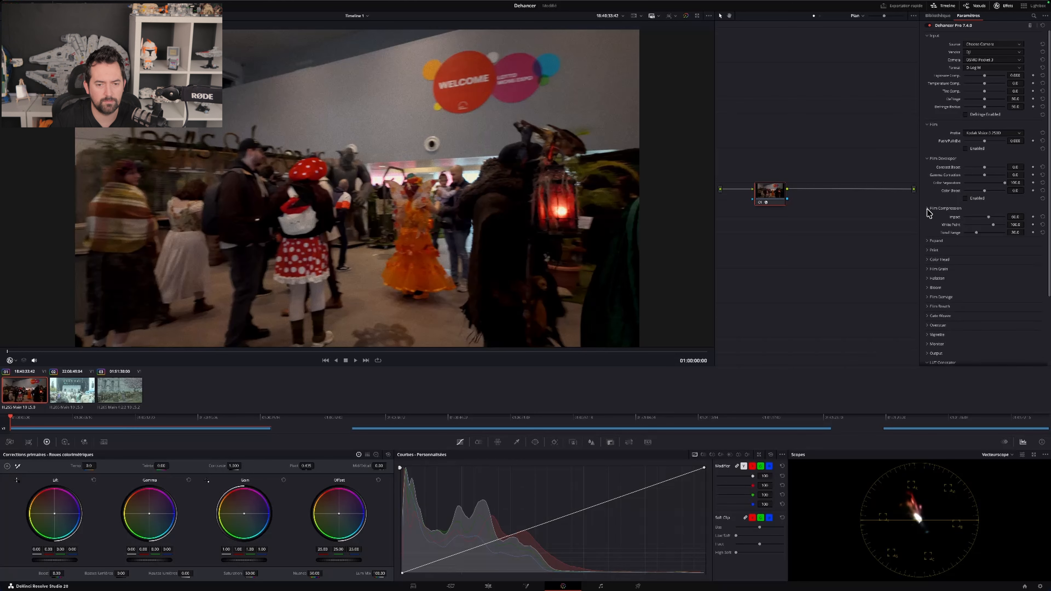
# Step: Collapse the Film and Film Developer sections and slightly raise the input's exposure compensation
pyautogui.click(931, 159)
pyautogui.click(930, 125)
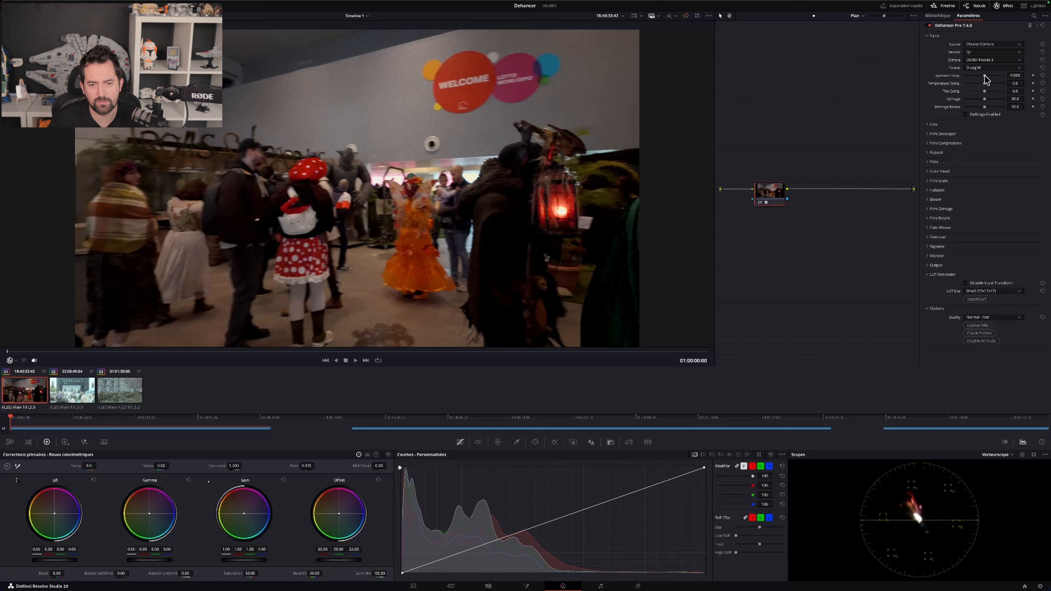
pyautogui.moveTo(984, 75); pyautogui.dragTo(986, 84)
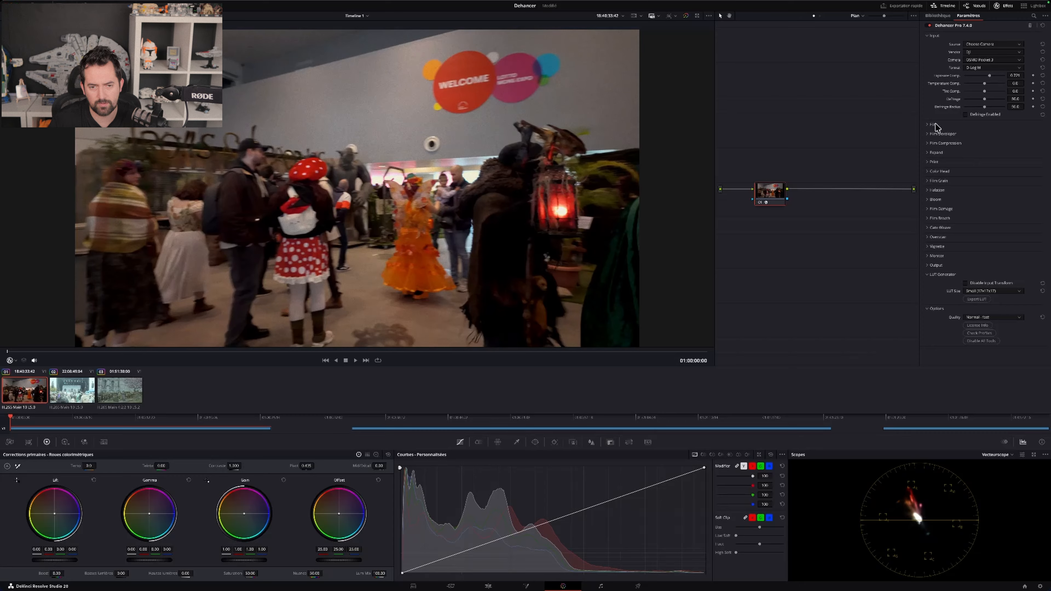
# Step: Re-enable the Film emulation and apply the Cinestill 50D film profile
pyautogui.click(932, 36)
pyautogui.click(932, 45)
pyautogui.click(1001, 54)
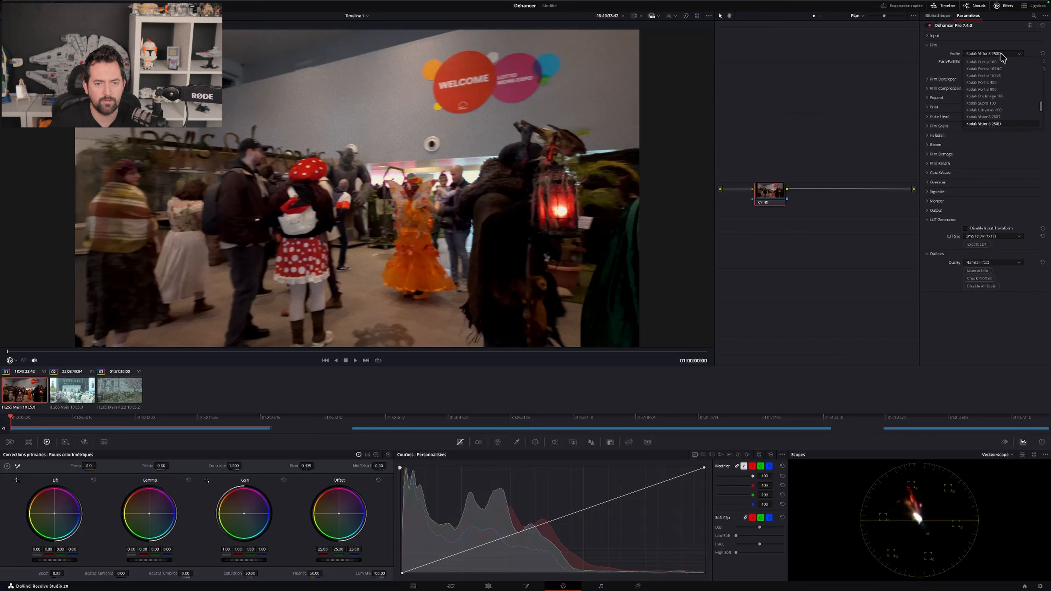
pyautogui.click(1001, 54)
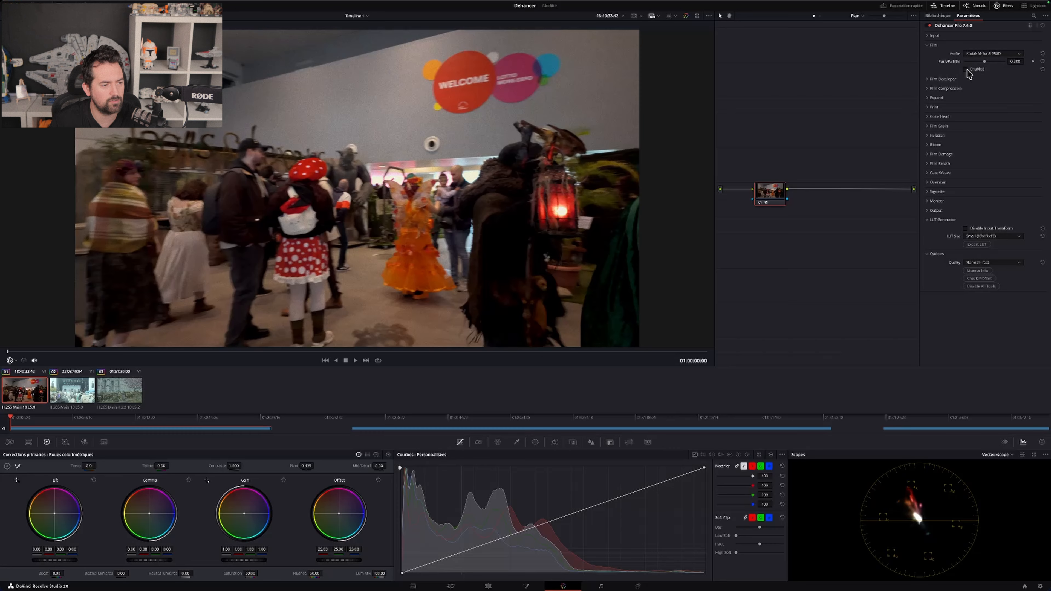
pyautogui.click(1000, 53)
pyautogui.scroll(5, 995, 96)
pyautogui.scroll(10, 1012, 98)
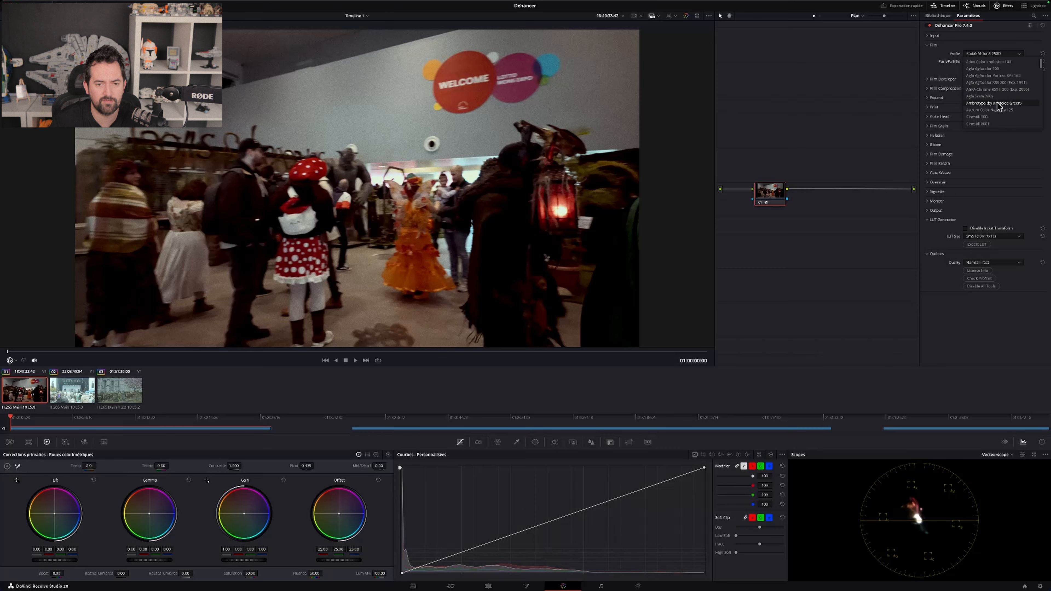
pyautogui.click(996, 117)
# Step: Try an Agfacolor Portrait film profile, followed by a Fujicolor Superia profile
pyautogui.click(995, 53)
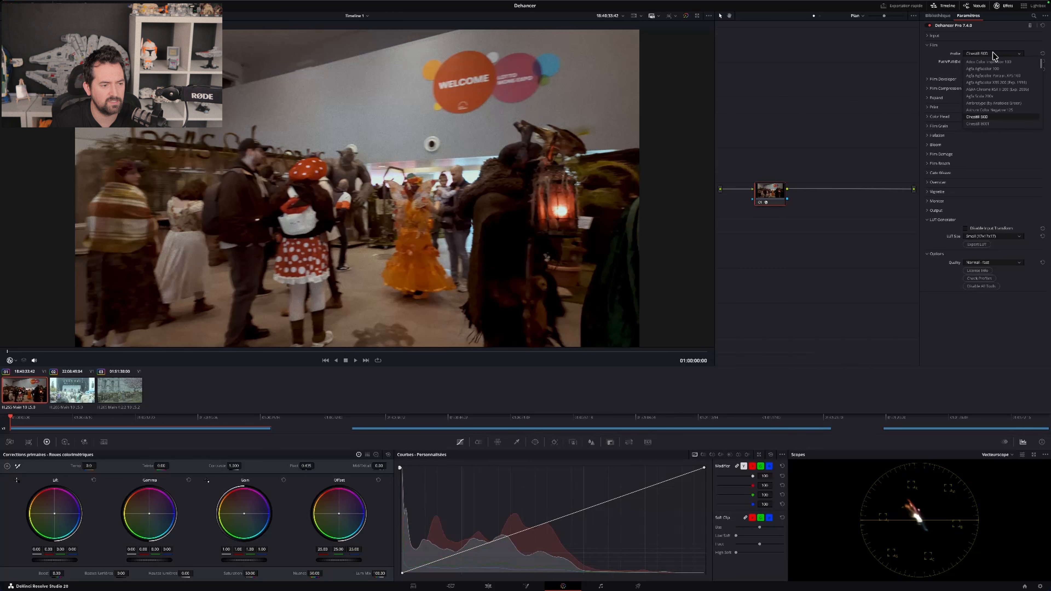
pyautogui.click(992, 76)
pyautogui.click(996, 54)
pyautogui.scroll(-5, 994, 99)
pyautogui.click(985, 110)
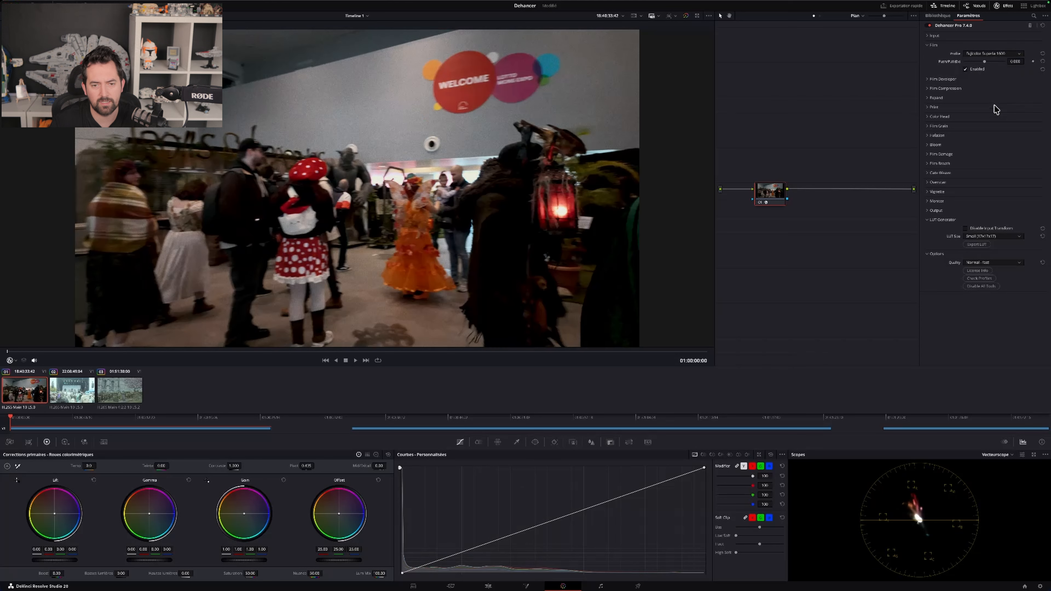
# Step: Set the film profile to Kodak Portra 400
pyautogui.click(1005, 55)
pyautogui.scroll(-3, 998, 121)
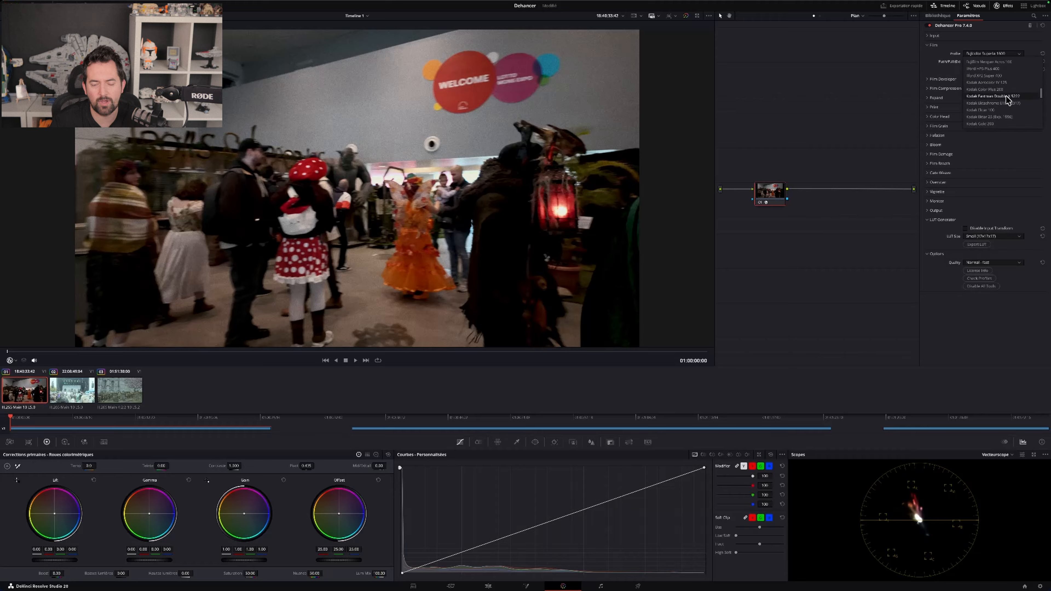
pyautogui.scroll(-3, 1009, 108)
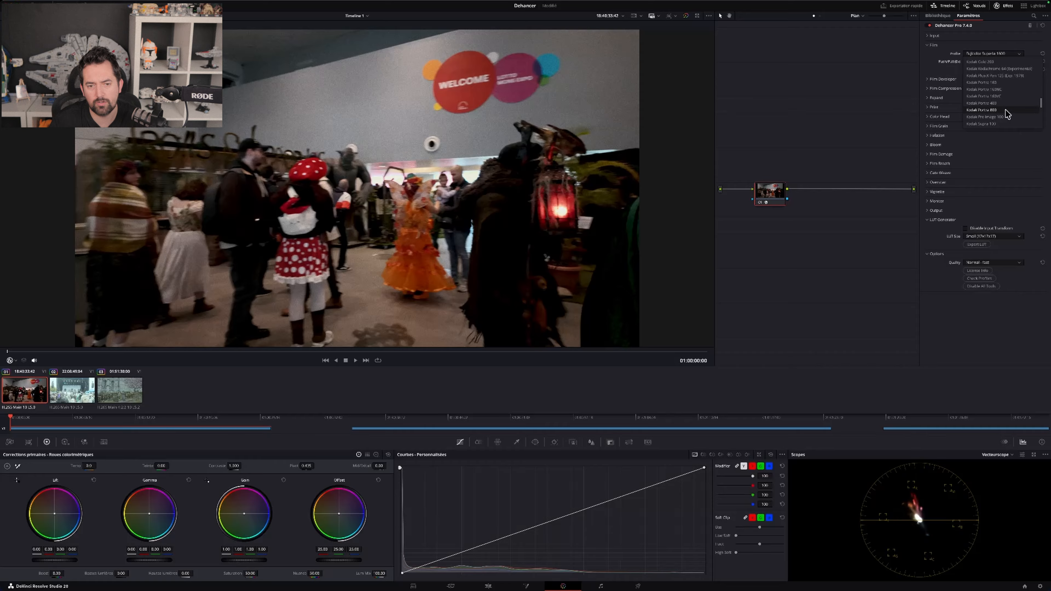
pyautogui.click(991, 103)
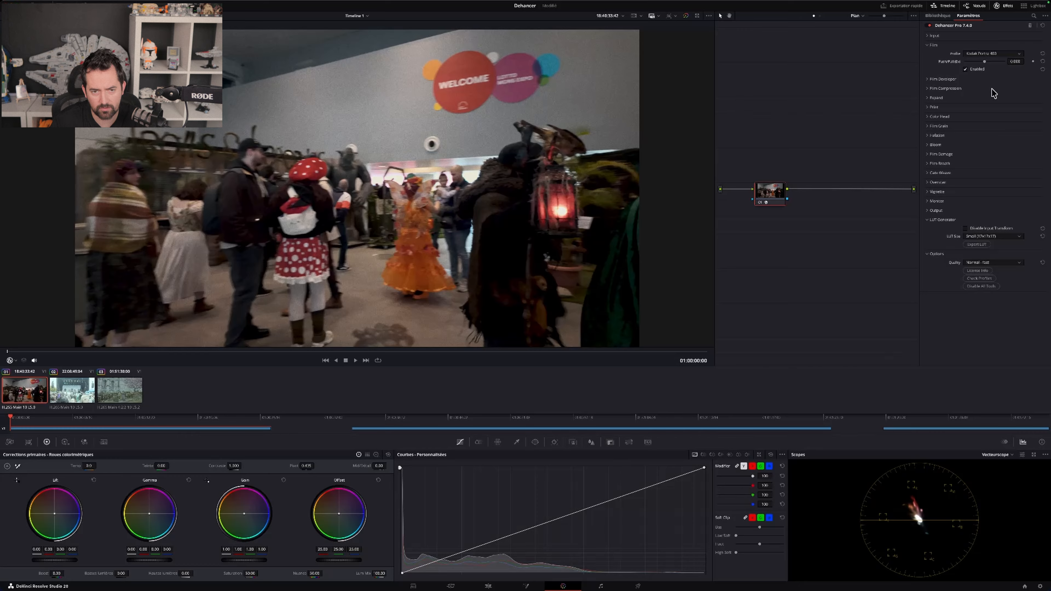
# Step: Try a lower Push/Pull value on the film, reset it to default and collapse the Film section
pyautogui.moveTo(985, 62)
pyautogui.mouseDown()
pyautogui.moveTo(997, 63)
pyautogui.moveTo(948, 69)
pyautogui.moveTo(1011, 67)
pyautogui.moveTo(948, 75)
pyautogui.moveTo(993, 70)
pyautogui.moveTo(951, 72)
pyautogui.moveTo(991, 72)
pyautogui.moveTo(975, 71)
pyautogui.mouseUp()
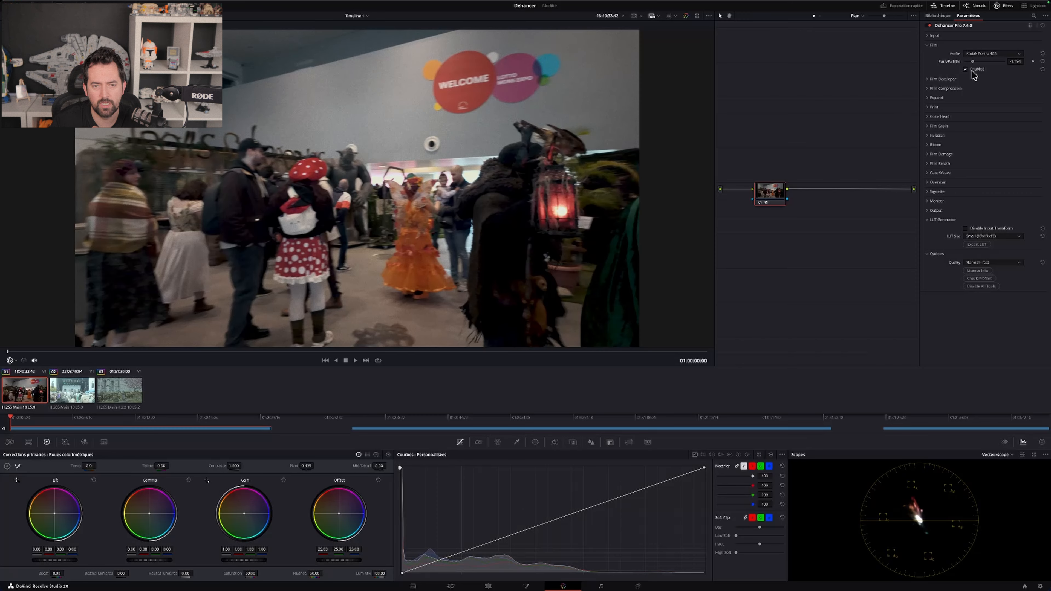
pyautogui.click(1043, 61)
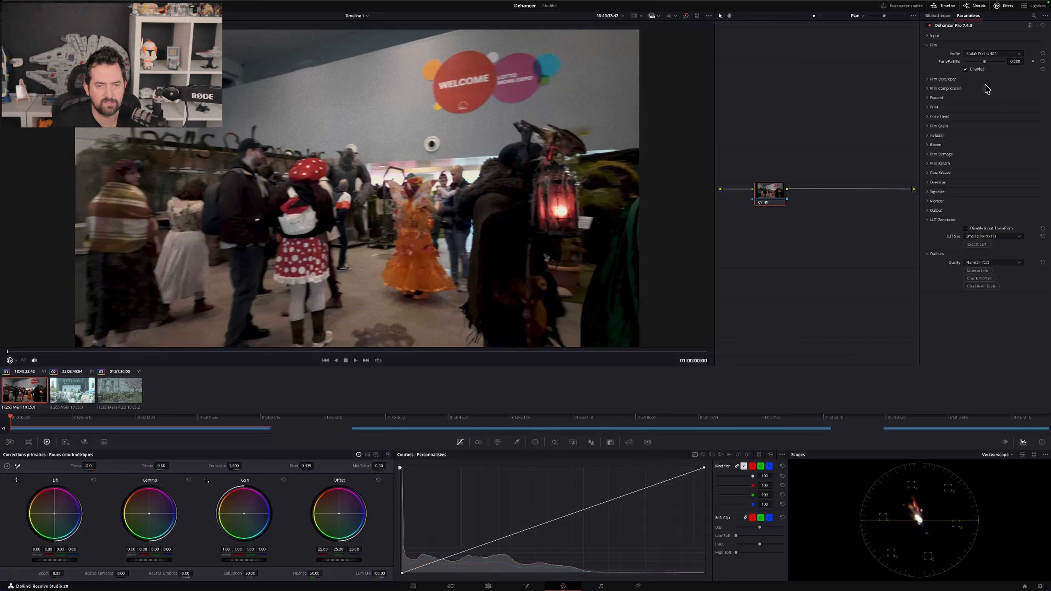
pyautogui.click(930, 47)
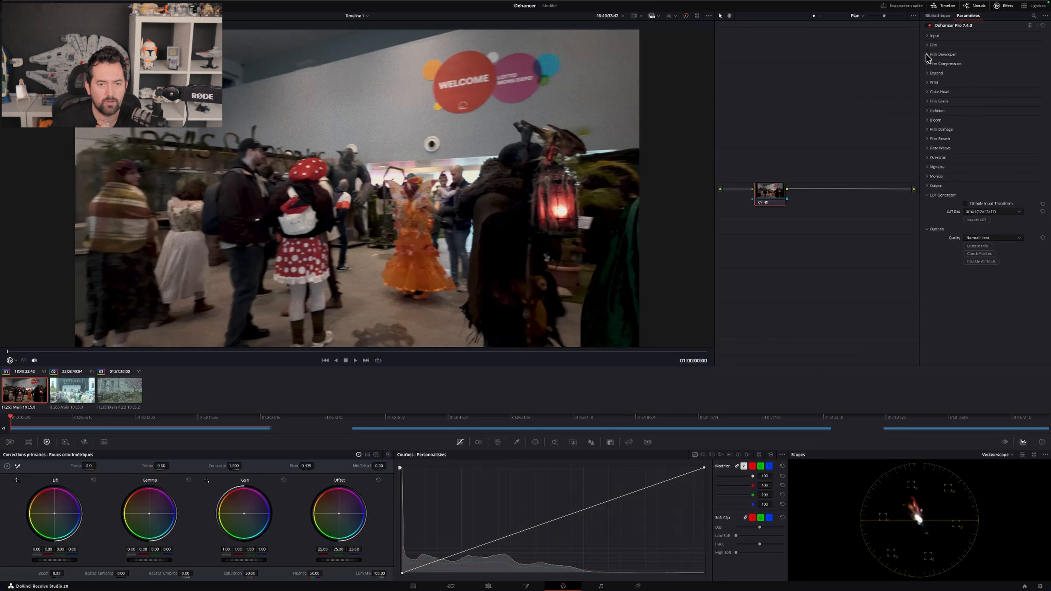
# Step: Try a small Contrast Boost in an enabled Film Developer, reset it, and leave Film Developer disabled and collapsed
pyautogui.click(931, 54)
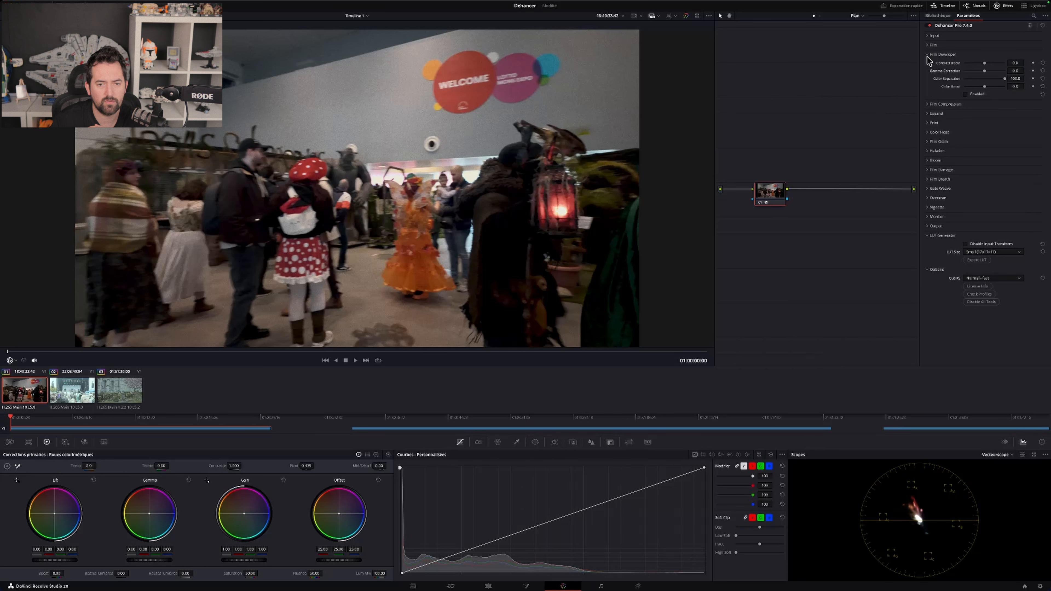
pyautogui.click(967, 94)
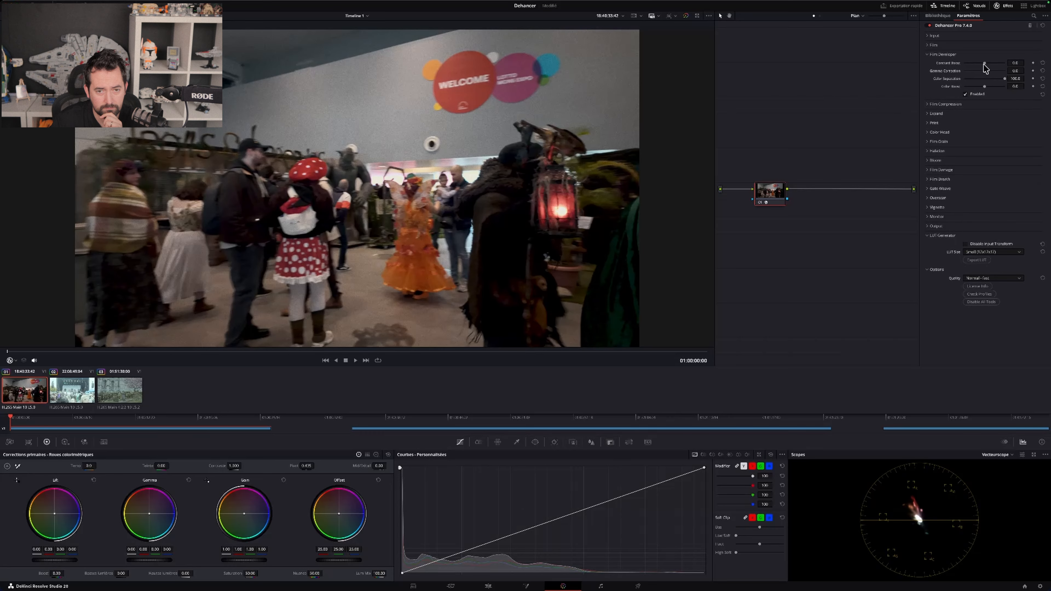
pyautogui.moveTo(985, 63); pyautogui.dragTo(987, 63)
pyautogui.click(1042, 63)
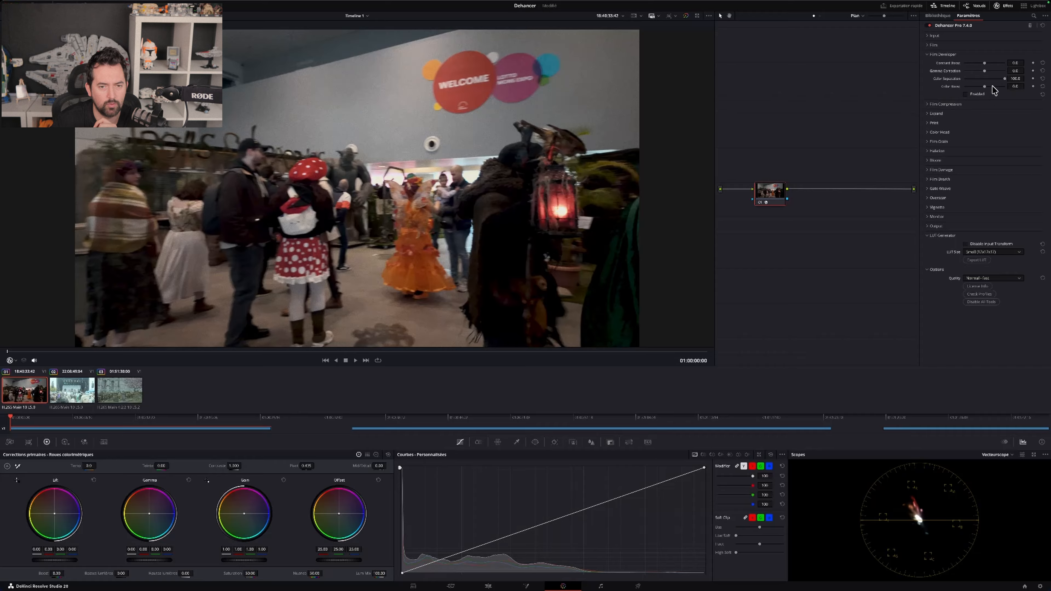
pyautogui.click(929, 55)
# Step: Show the Film Compression settings and toggle the Expand adjustment
pyautogui.click(928, 65)
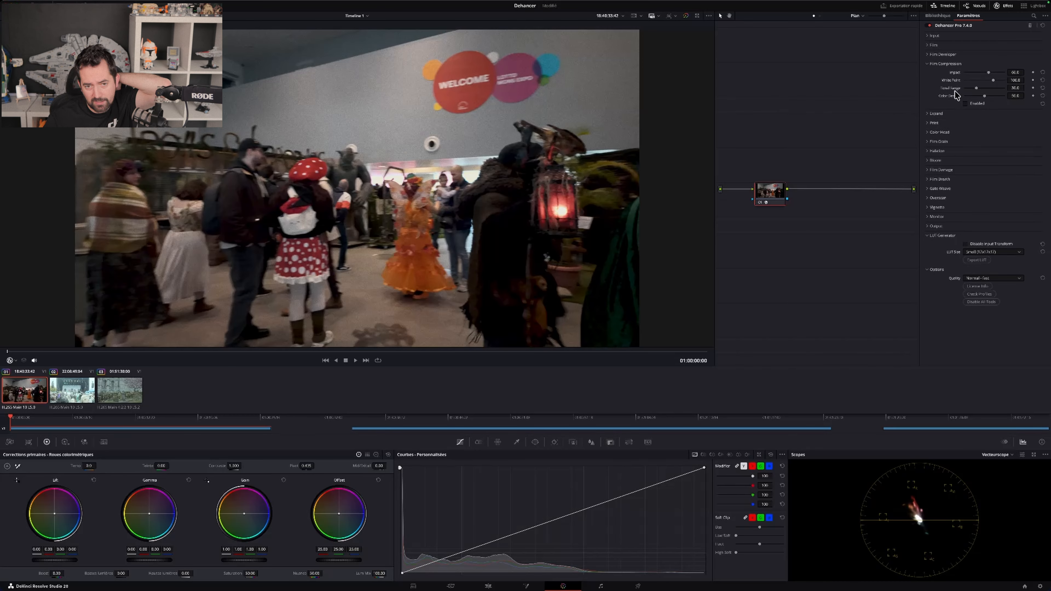
pyautogui.click(928, 64)
pyautogui.click(930, 74)
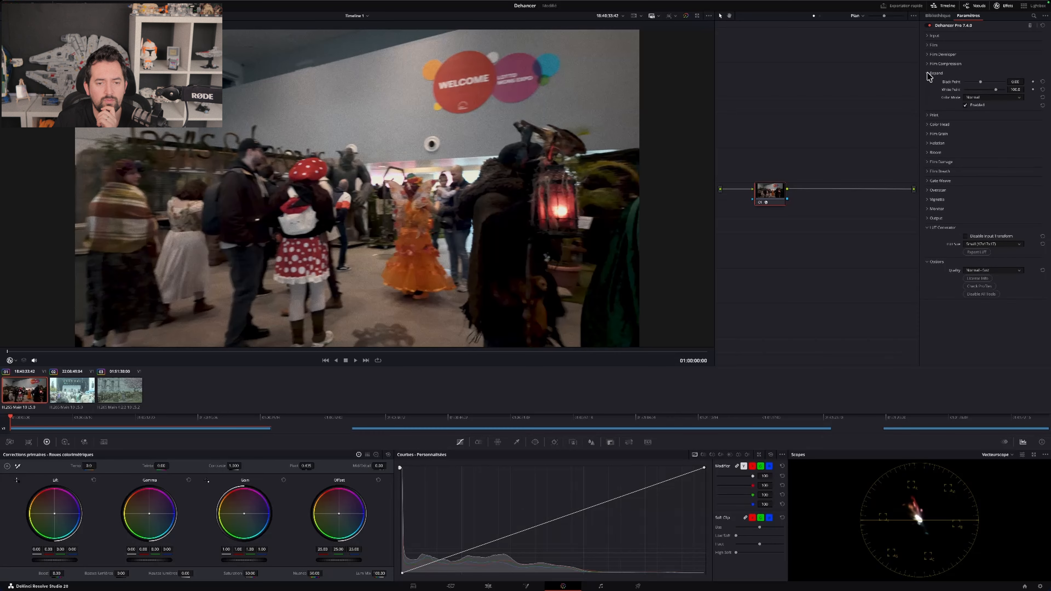
pyautogui.click(966, 105)
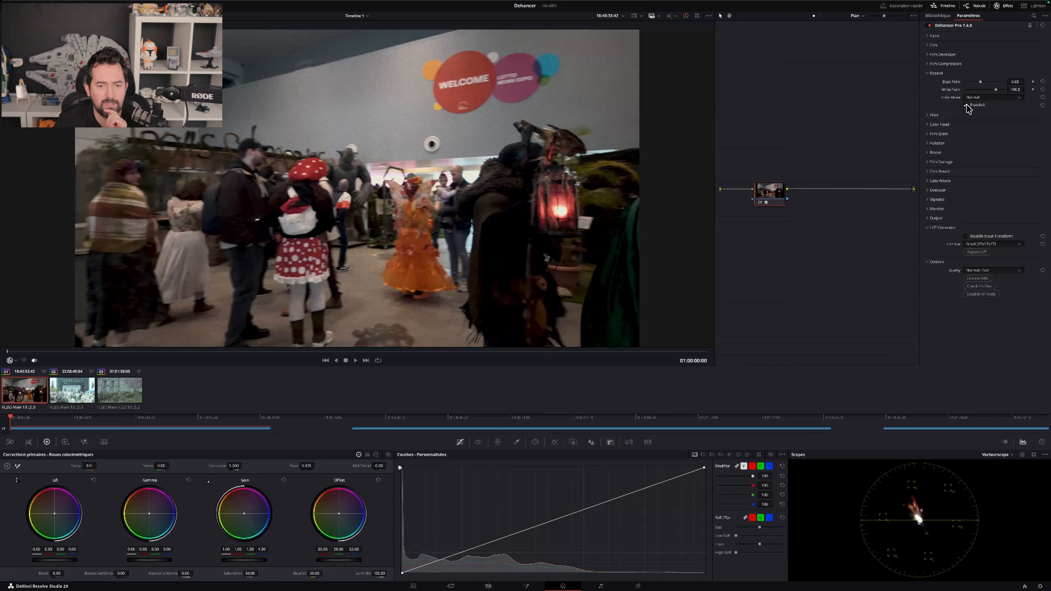
pyautogui.click(931, 74)
# Step: Try the Cineon Film Log and Fujifilm 3513 print profiles in the Print section
pyautogui.click(929, 83)
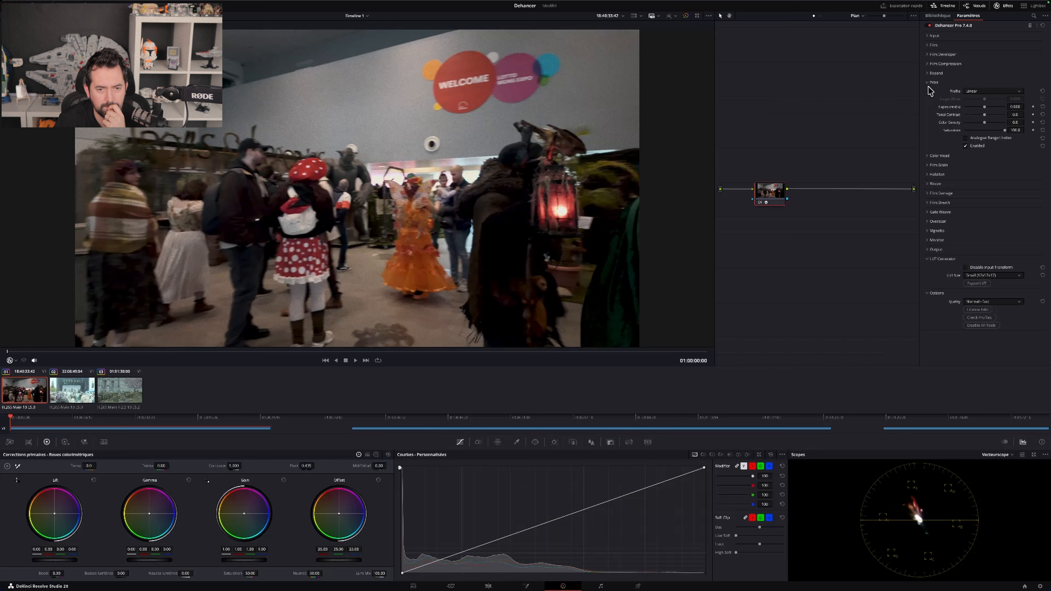
pyautogui.click(1017, 92)
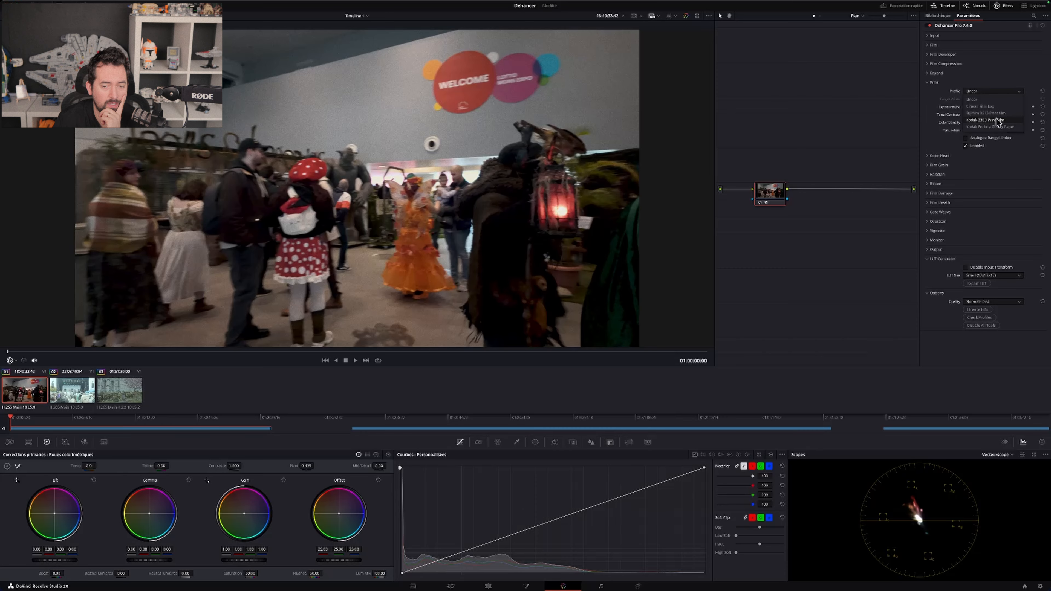
pyautogui.click(980, 108)
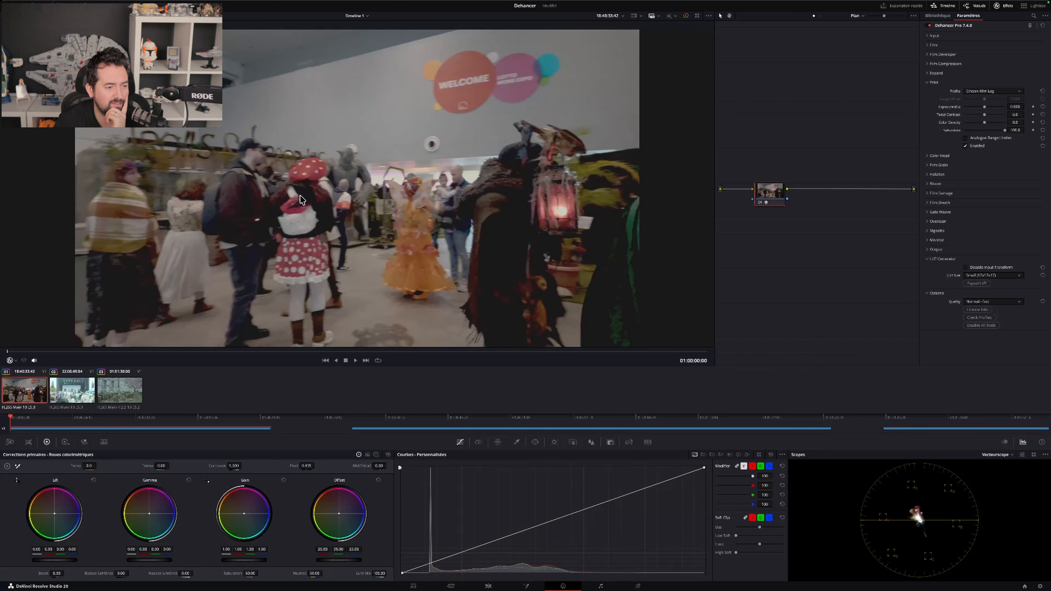
pyautogui.click(1012, 92)
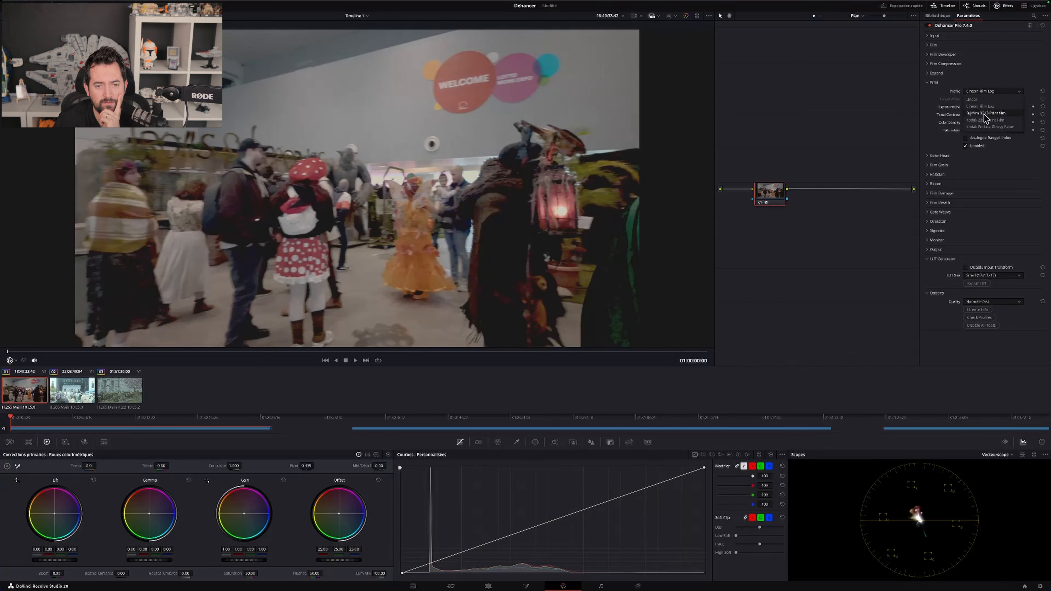
pyautogui.click(981, 116)
# Step: Try the Kodak 2383 Print Film and Kodak Endura Glossy Paper print profiles
pyautogui.click(1011, 92)
pyautogui.click(1000, 120)
pyautogui.click(1001, 92)
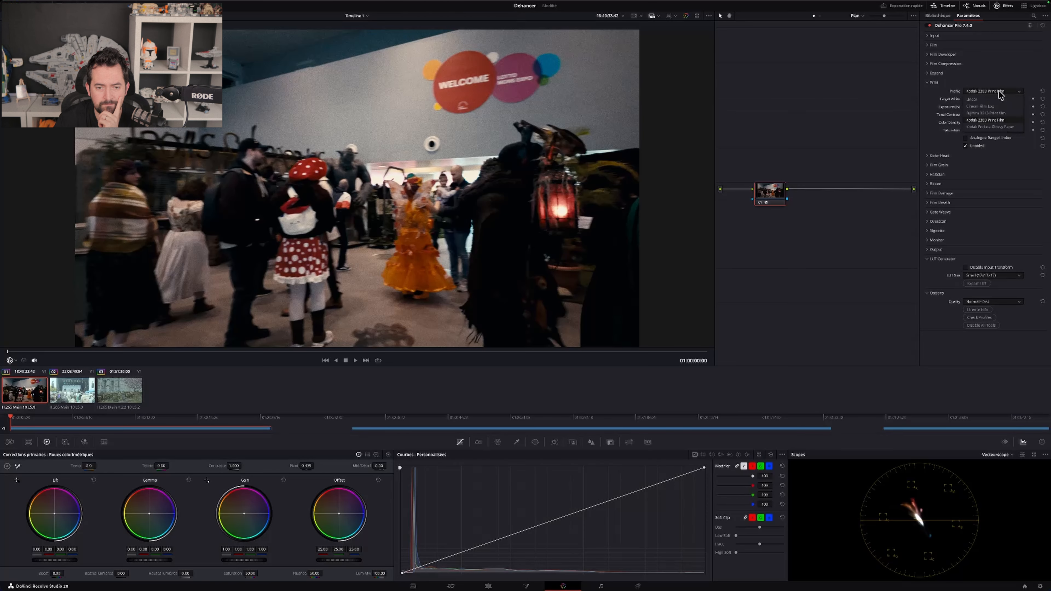
pyautogui.click(981, 127)
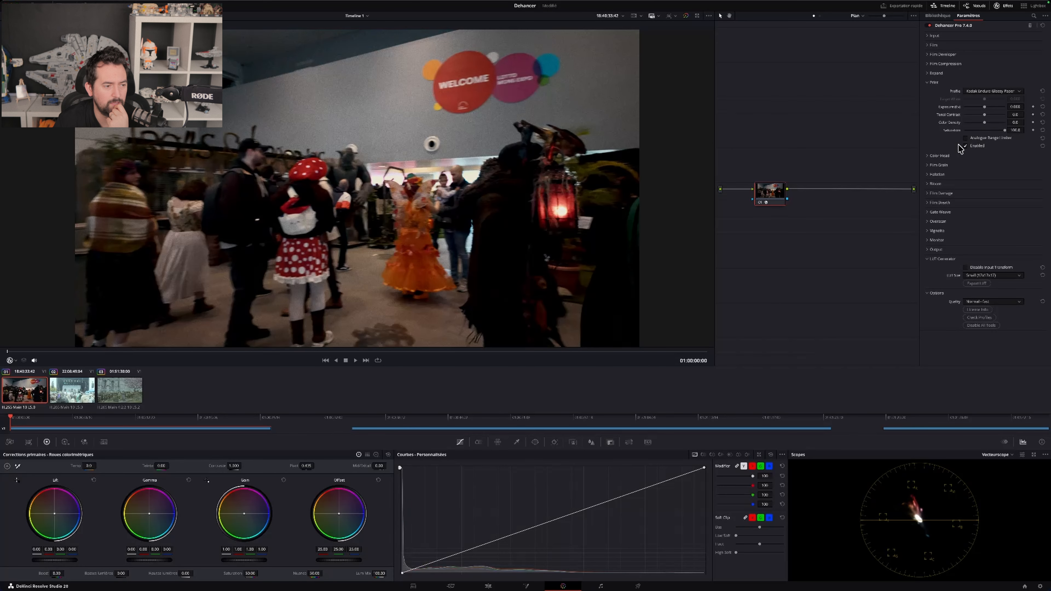
# Step: Try the Cineon Film Log print profile again and set the print profile back to Linear
pyautogui.click(1017, 92)
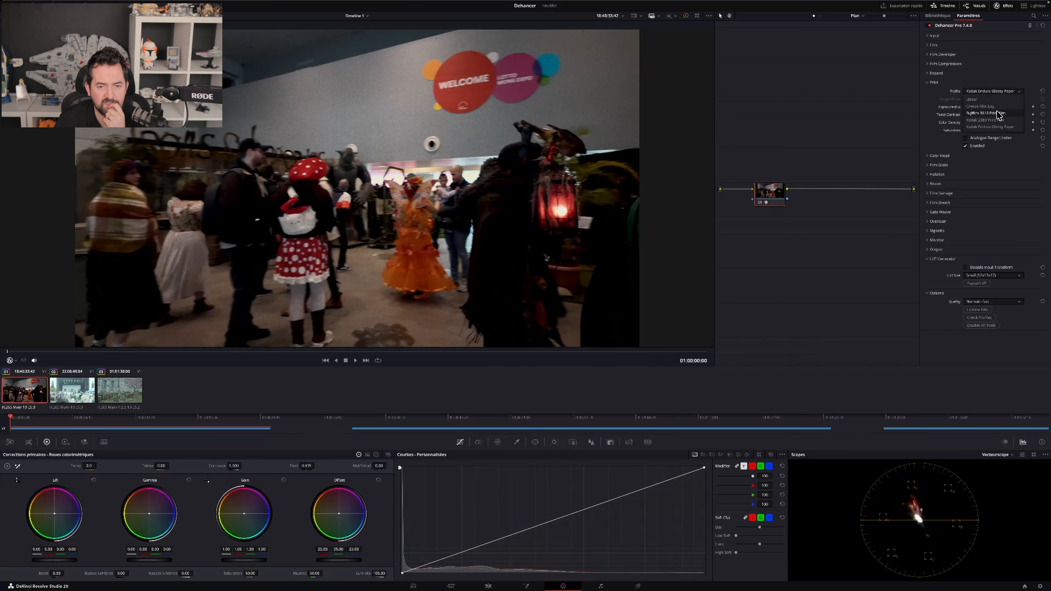
pyautogui.click(995, 106)
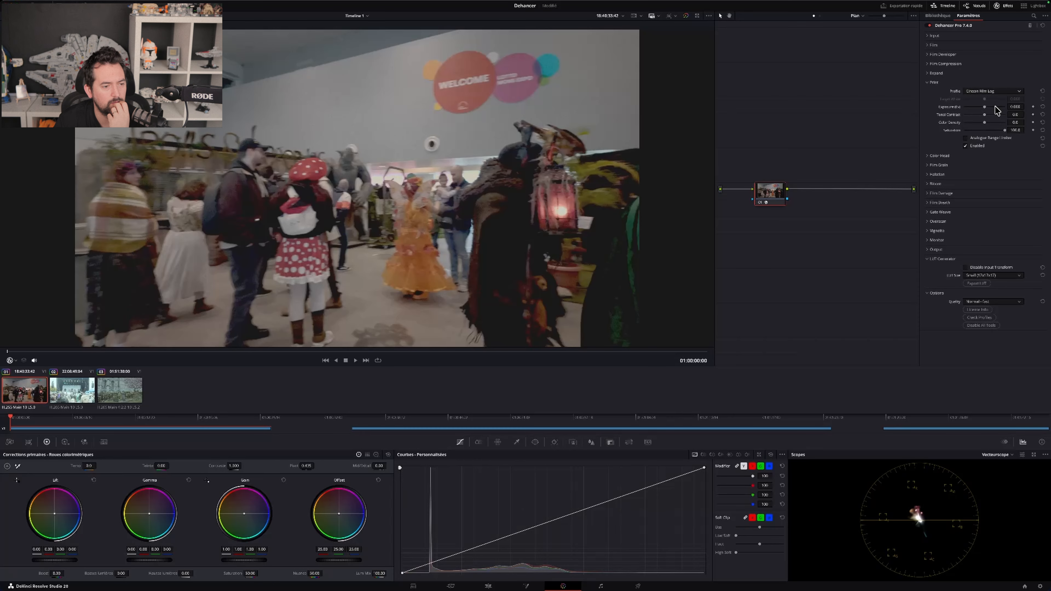
pyautogui.click(995, 95)
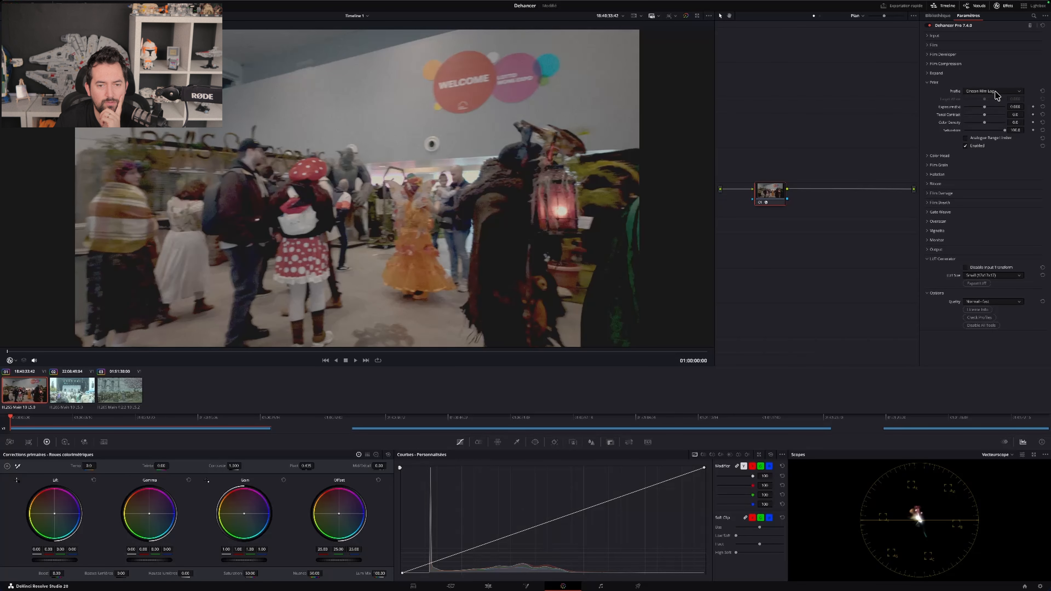
pyautogui.click(993, 100)
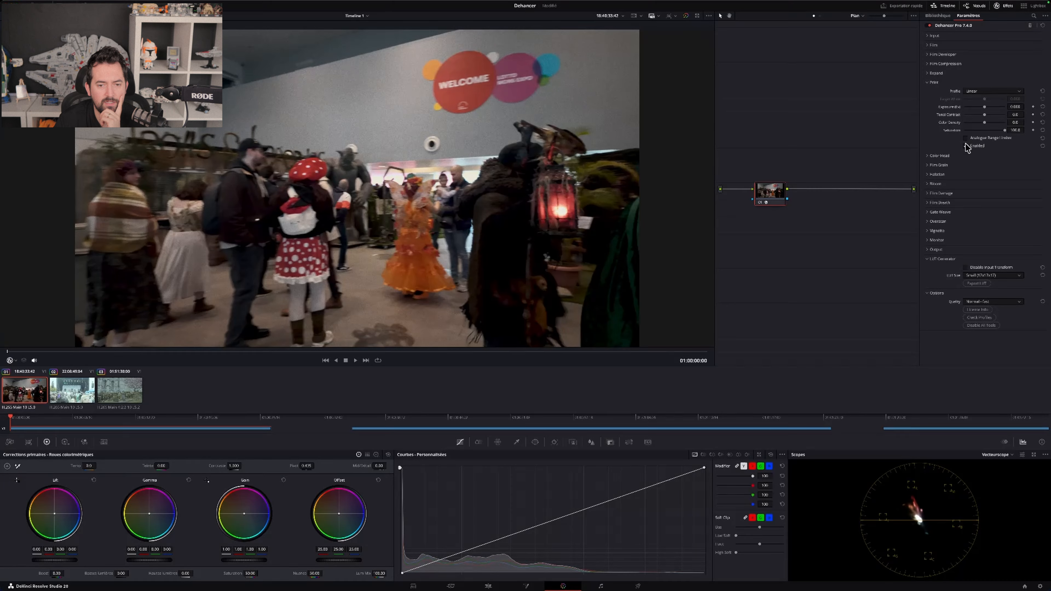
# Step: Enable the Color Head adjustment, try shifting the Yellow-Blue balance toward yellow, and reset it
pyautogui.click(929, 84)
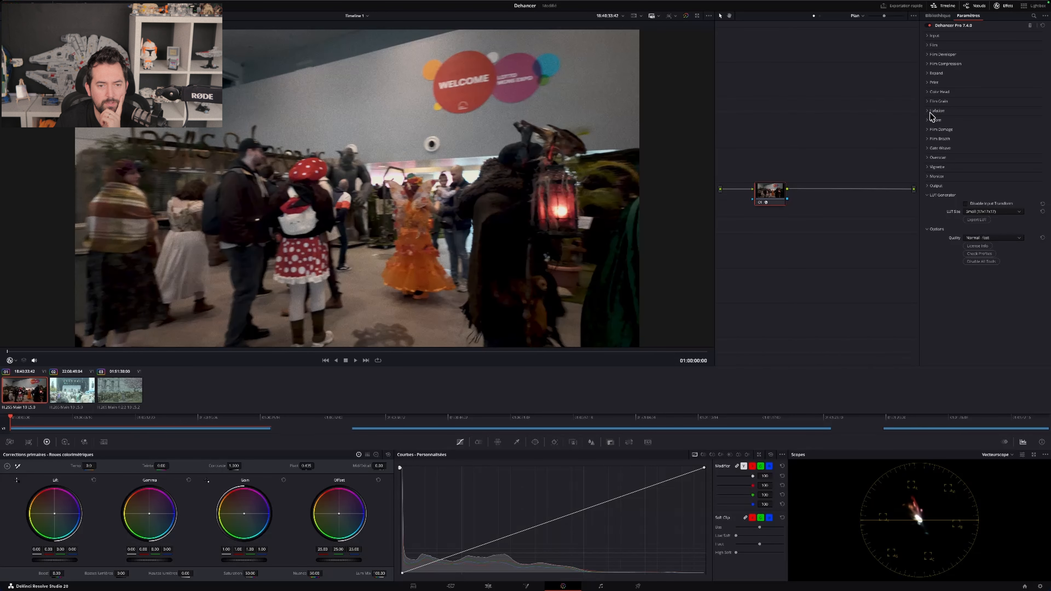
pyautogui.click(928, 92)
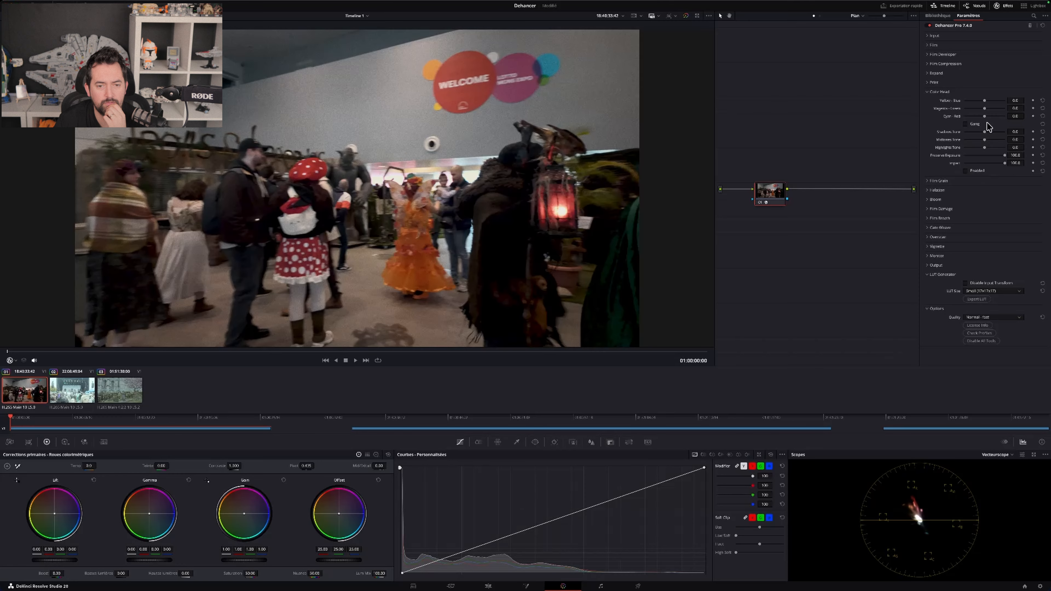
pyautogui.click(970, 170)
pyautogui.moveTo(986, 102); pyautogui.dragTo(979, 103)
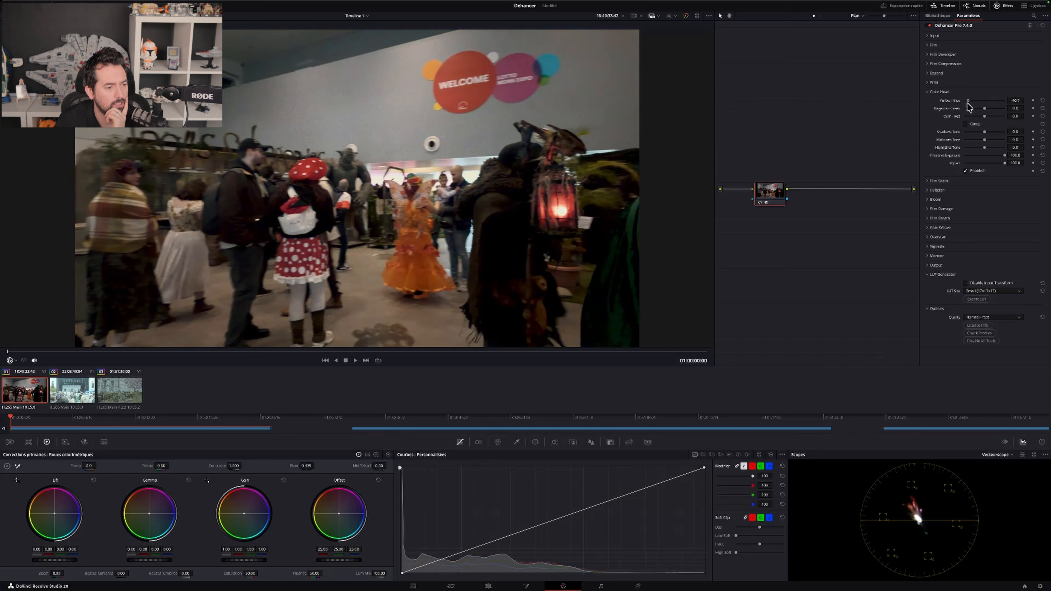
pyautogui.click(1042, 101)
# Step: Try the Color Head shadow, midtone and highlight tones and Preserve Exposure, then disable the adjustment and reset these values
pyautogui.moveTo(984, 132); pyautogui.dragTo(986, 132)
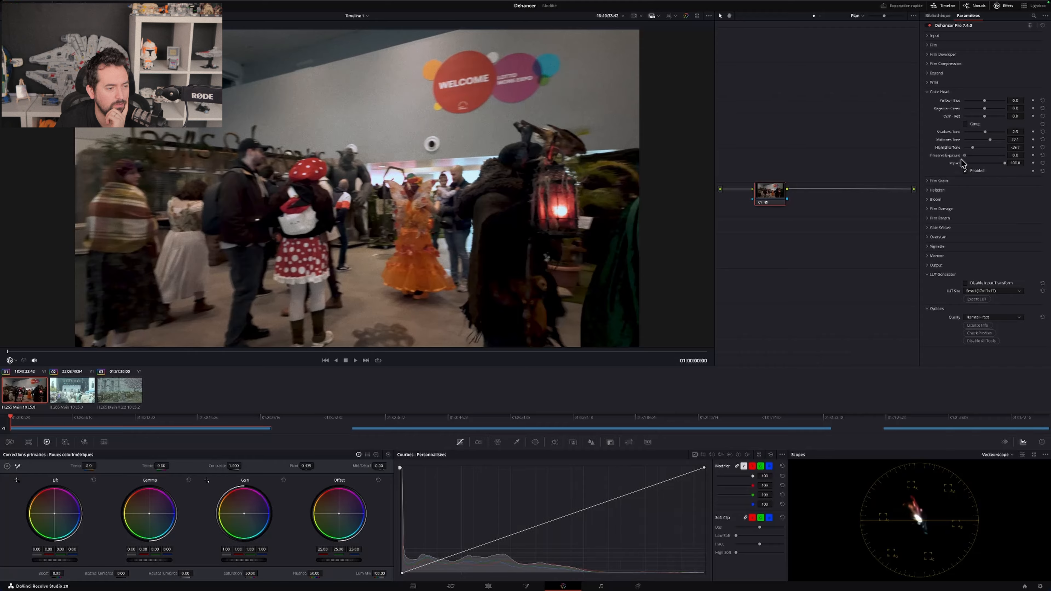
pyautogui.click(966, 171)
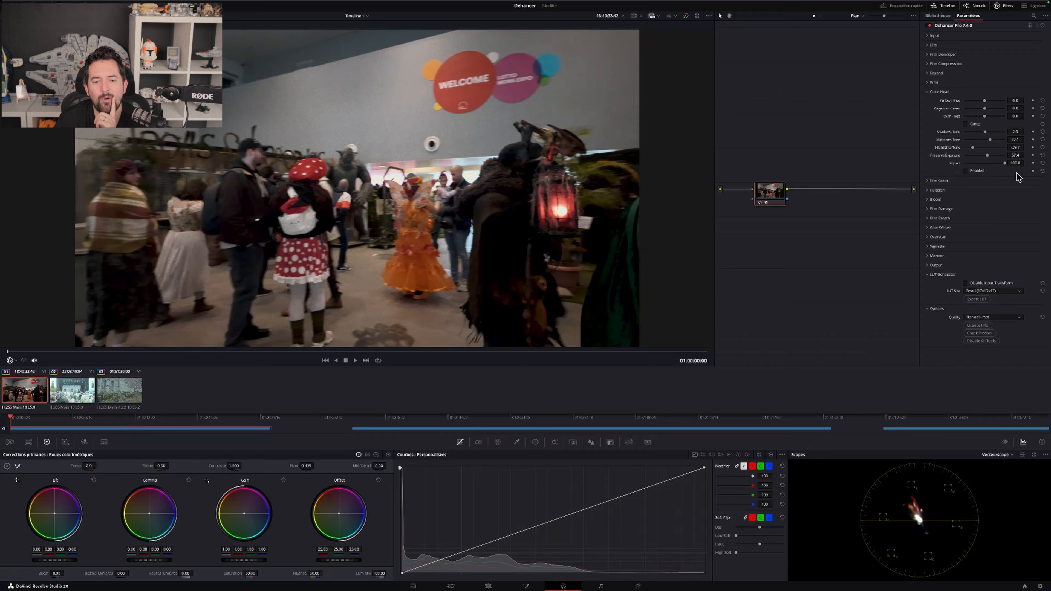
pyautogui.click(1042, 147)
pyautogui.click(1042, 155)
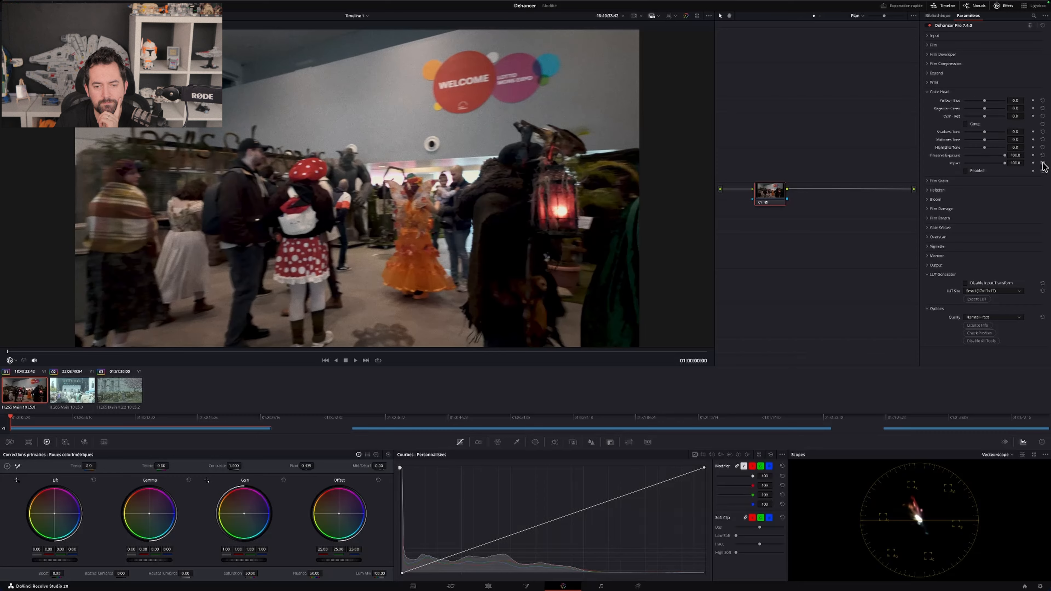
pyautogui.click(934, 92)
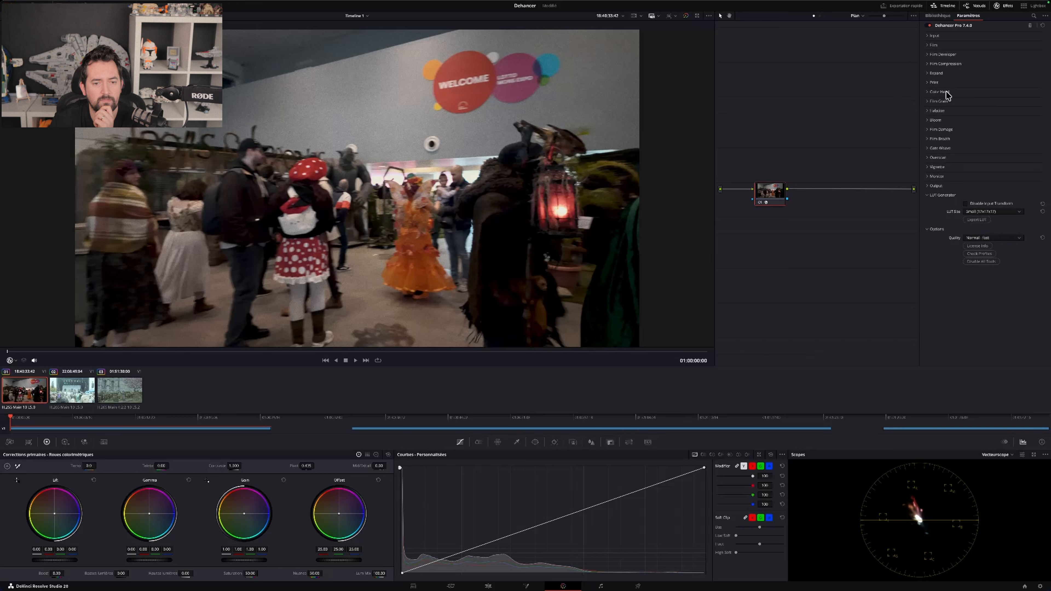
# Step: Browse the Film Grain profiles, trying 65 mm ISO 50 before choosing 65 mm ISO 250
pyautogui.click(928, 102)
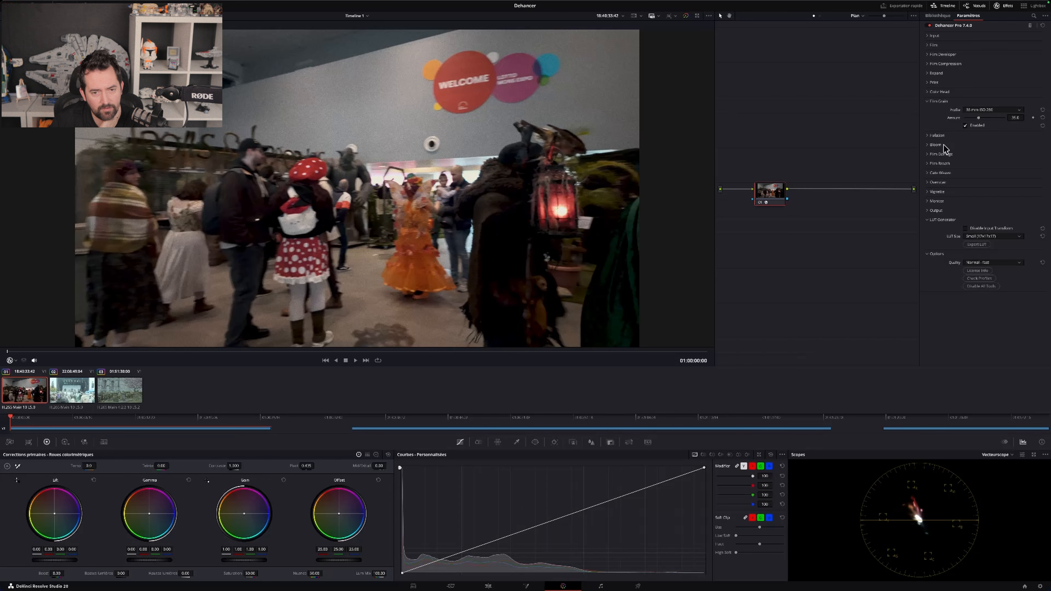
pyautogui.click(984, 110)
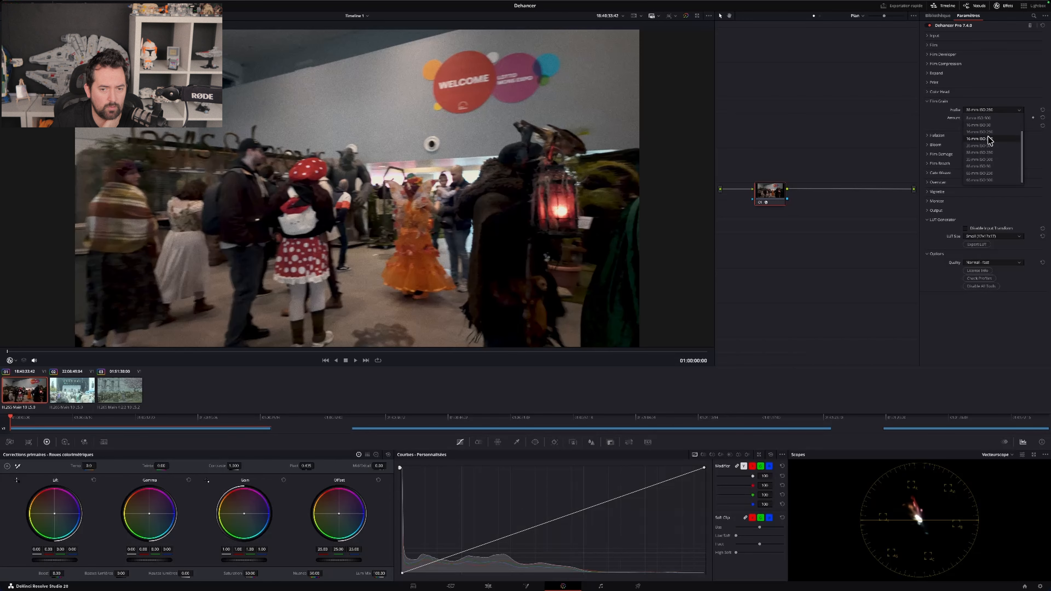
pyautogui.moveTo(1023, 137); pyautogui.dragTo(1024, 120)
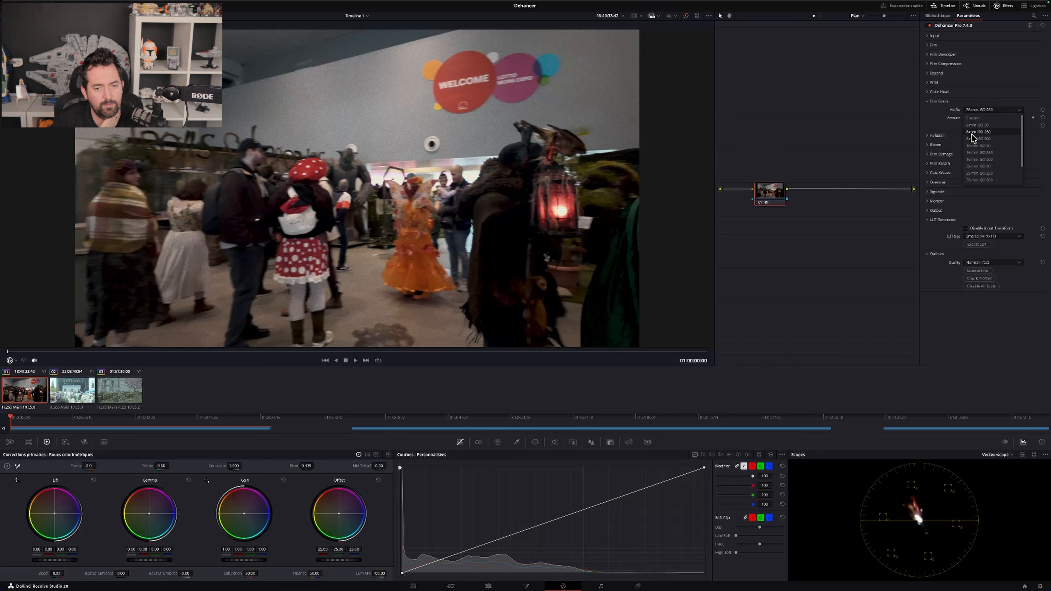
pyautogui.moveTo(1021, 153); pyautogui.dragTo(1025, 163)
pyautogui.click(979, 153)
pyautogui.click(993, 110)
pyautogui.click(992, 173)
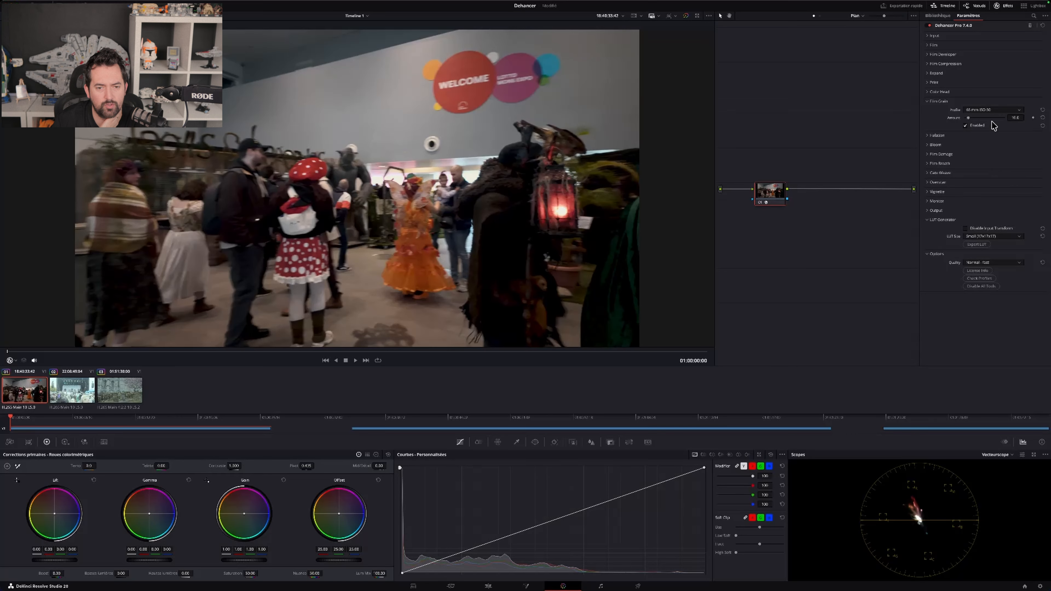
pyautogui.click(984, 111)
pyautogui.click(995, 181)
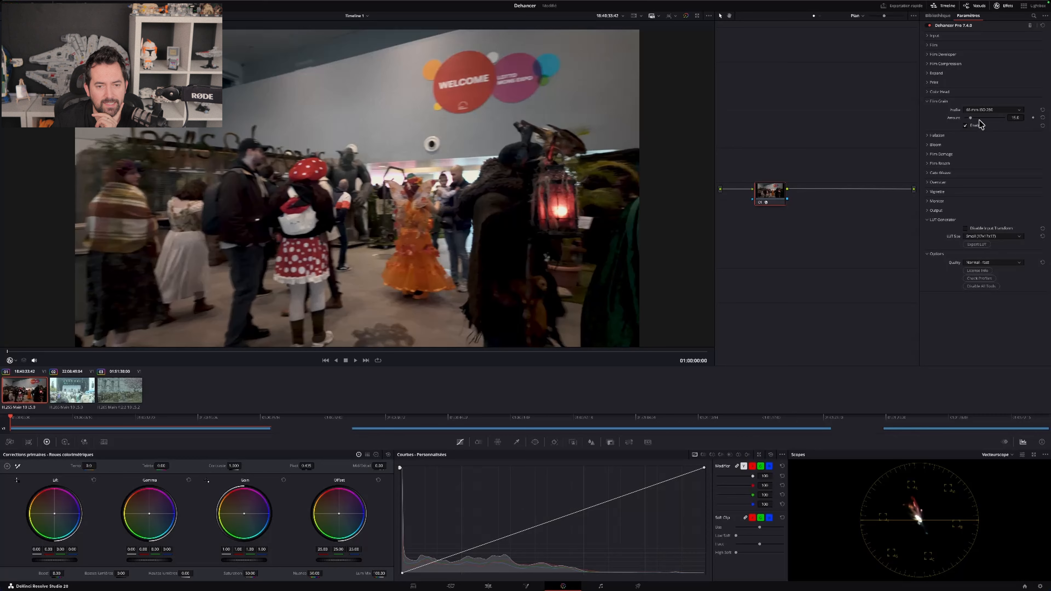
# Step: Try the maximum film grain amount, then set the amount to 35
pyautogui.moveTo(972, 122); pyautogui.dragTo(1008, 121)
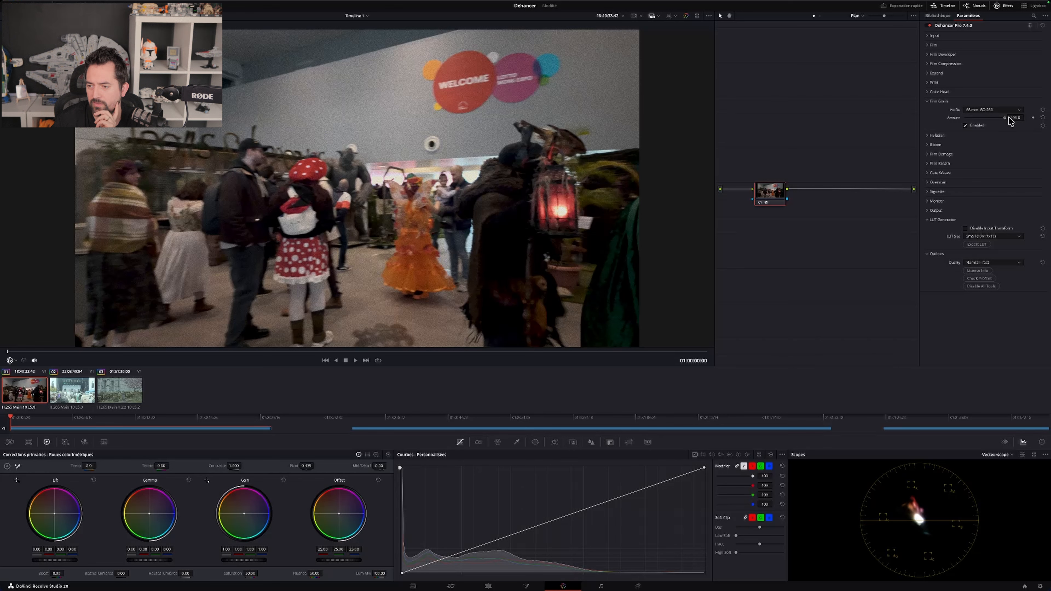
pyautogui.doubleClick(1010, 120)
pyautogui.write('35')
pyautogui.press('Return')
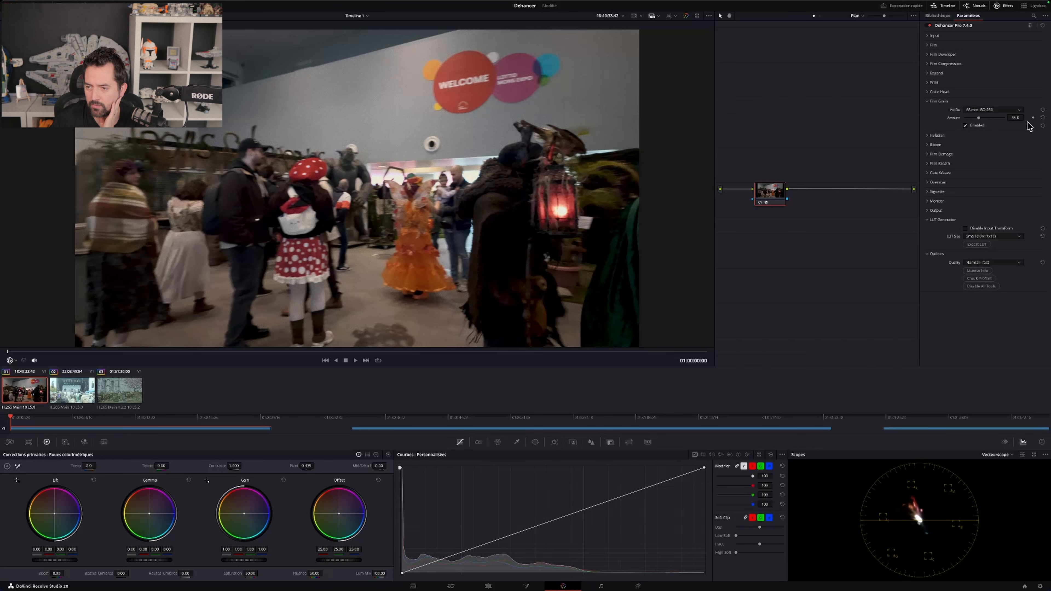
pyautogui.click(928, 102)
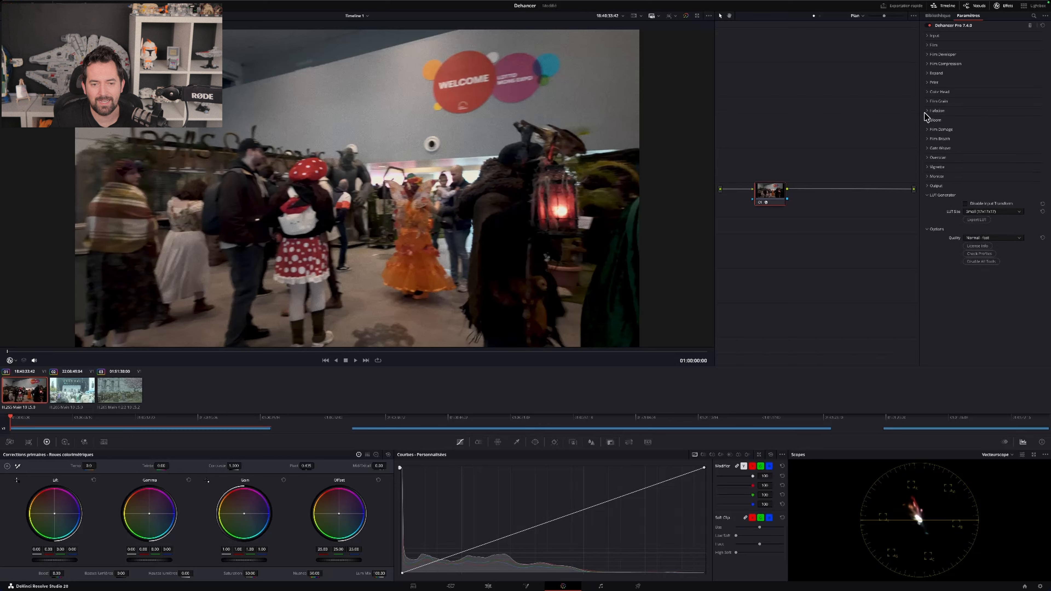
# Step: Set the Halation profile to 65 mm / 70 mm No Remjet
pyautogui.click(929, 111)
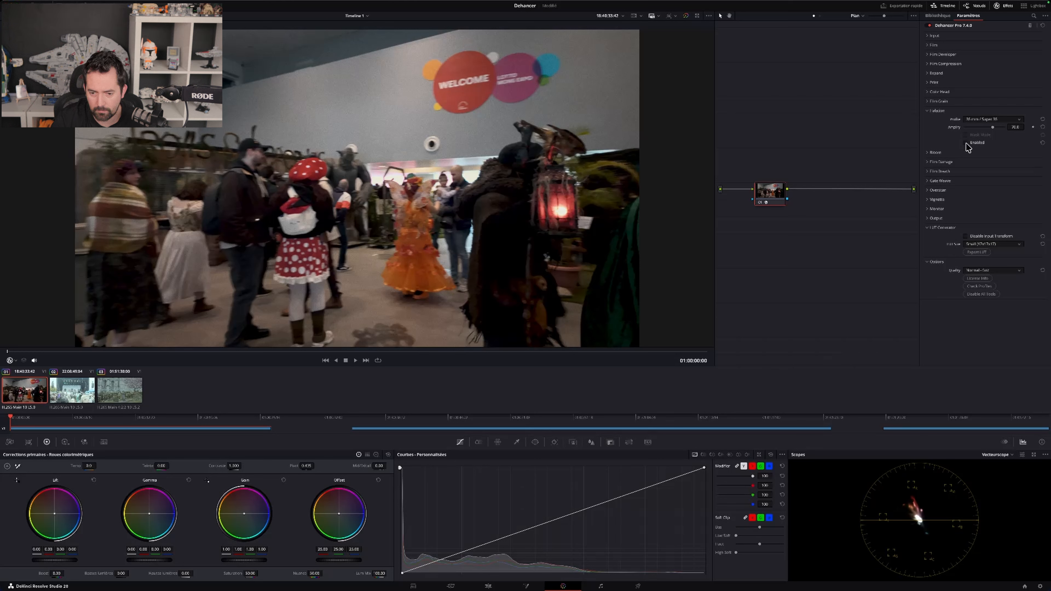
pyautogui.click(1012, 119)
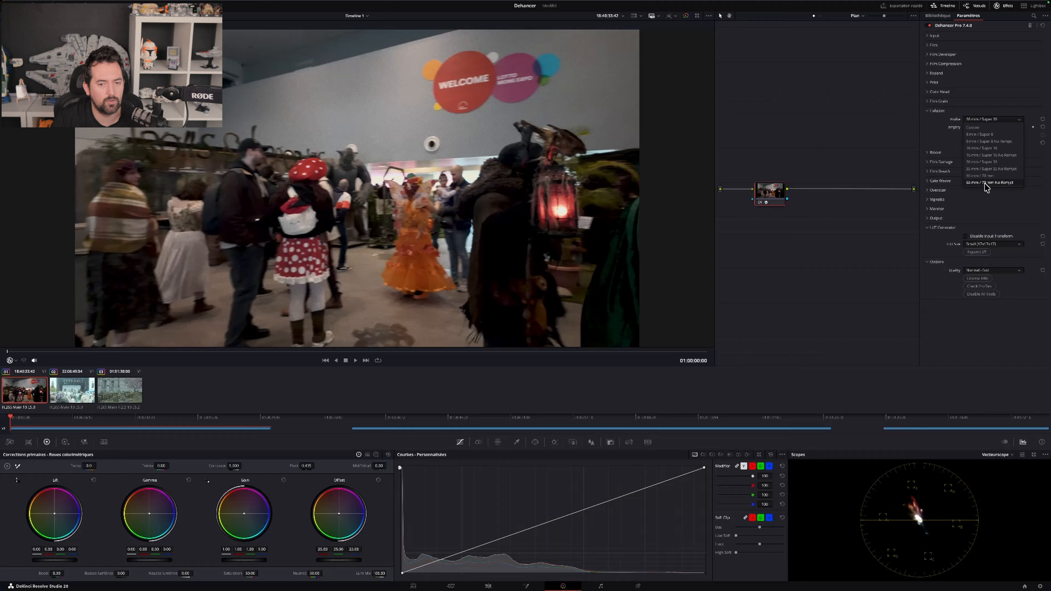
pyautogui.click(996, 182)
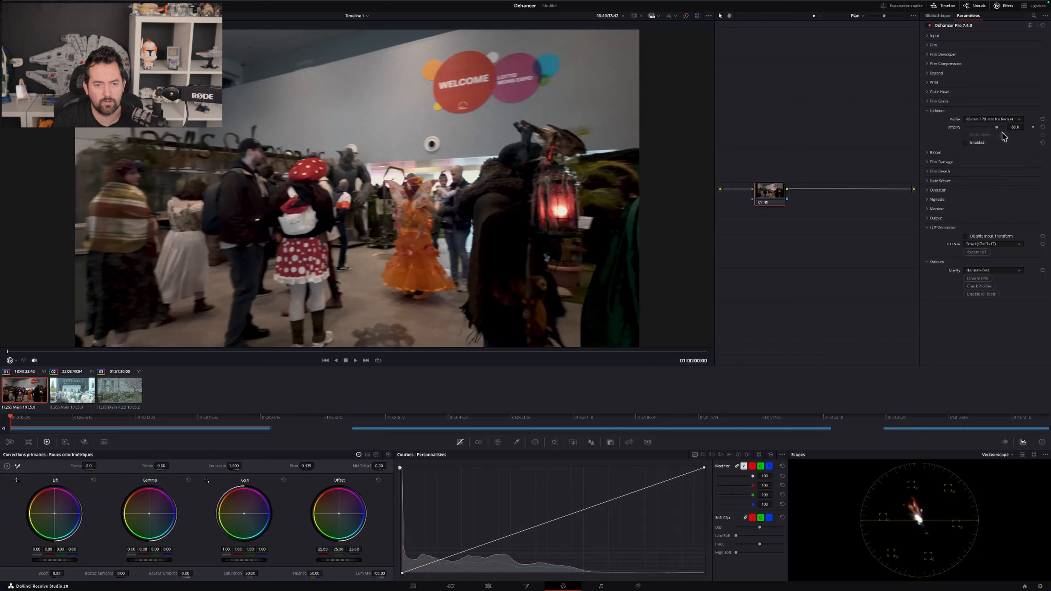
# Step: Enable Halation and switch it off and on repeatedly to compare the glow around the lantern and highlights
pyautogui.click(967, 143)
pyautogui.click(966, 143)
pyautogui.click(966, 143)
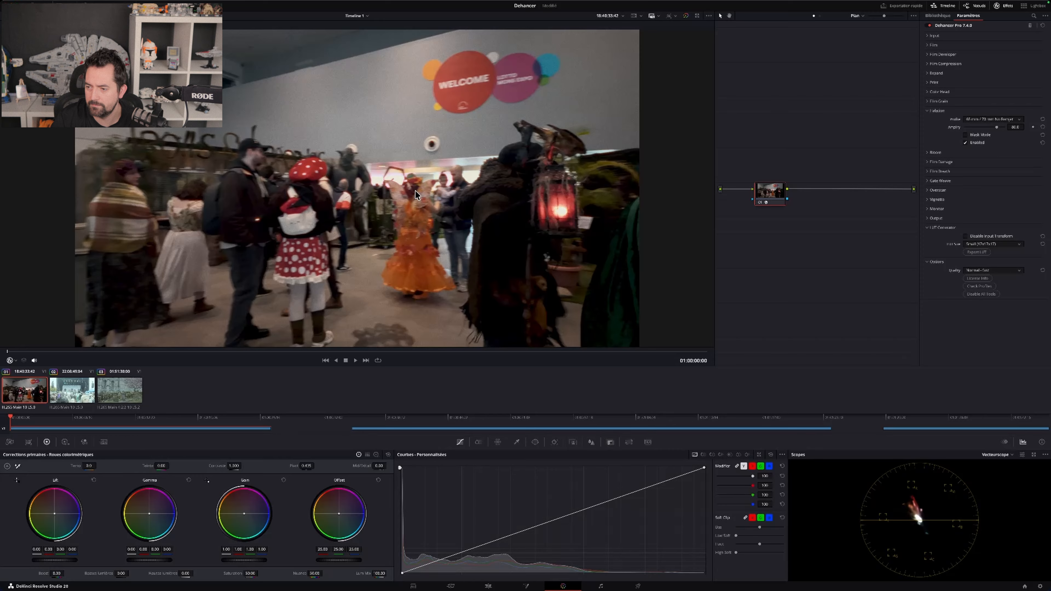
pyautogui.click(966, 143)
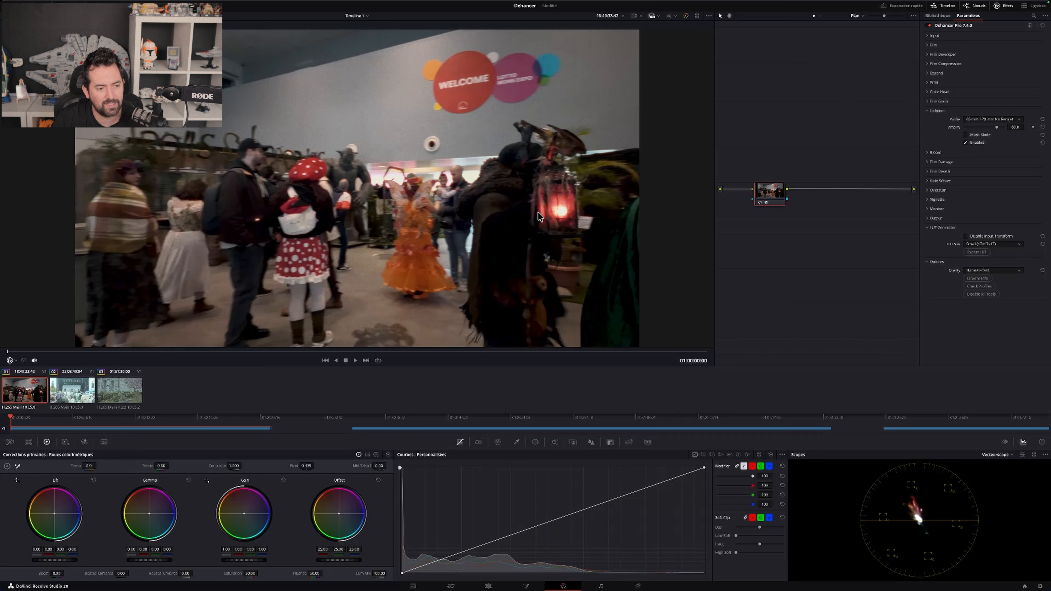
pyautogui.click(966, 143)
pyautogui.click(965, 143)
pyautogui.click(965, 143)
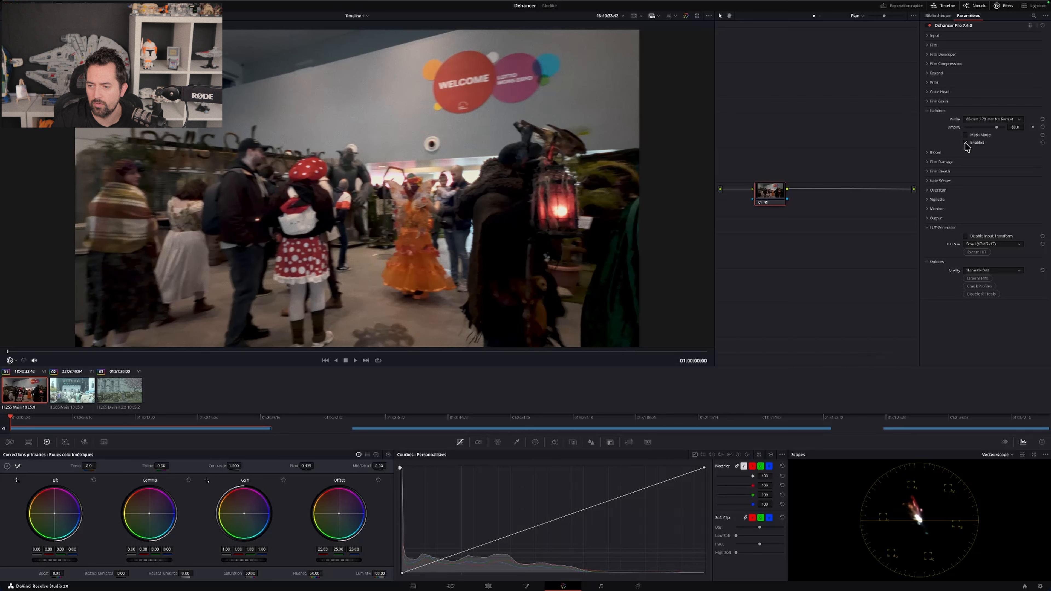
pyautogui.click(965, 143)
pyautogui.click(966, 143)
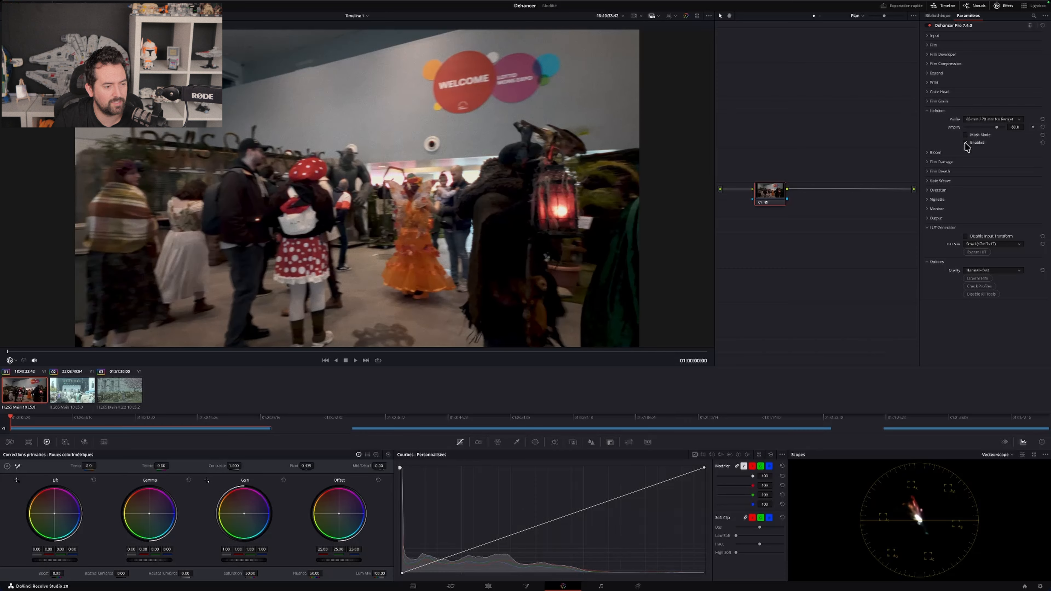
pyautogui.click(966, 143)
pyautogui.click(966, 143)
# Step: Change the Halation profile to 35 mm / Super 35, increase its Amplify value and compare the effect
pyautogui.click(997, 120)
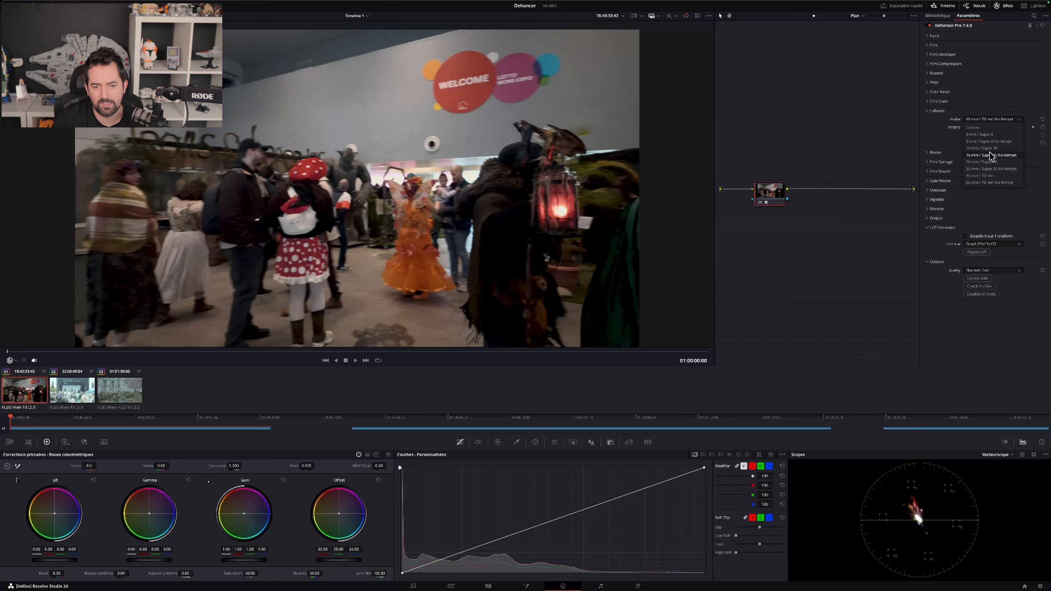
pyautogui.click(989, 162)
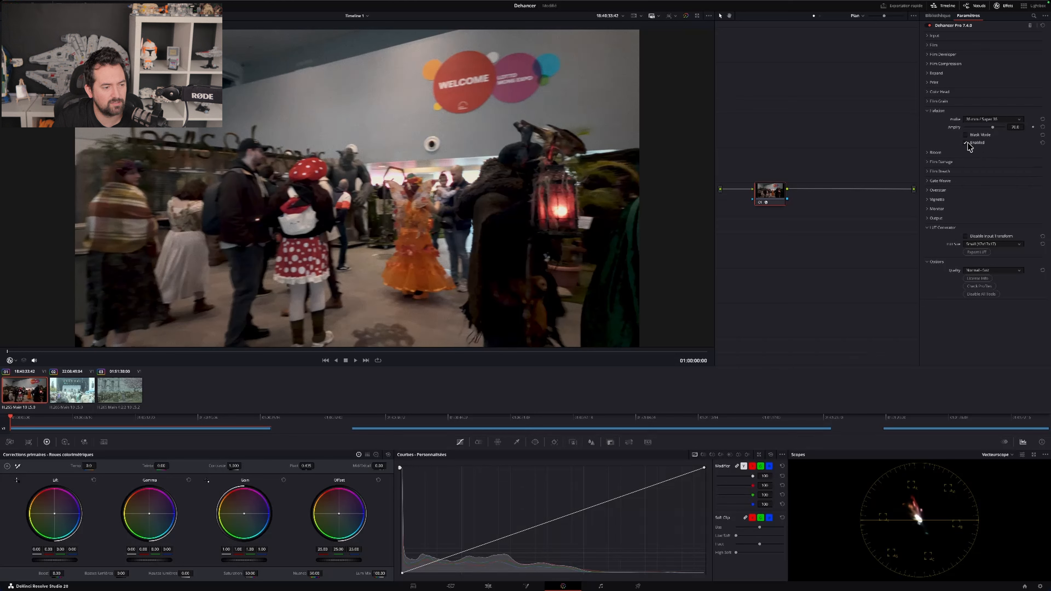
pyautogui.moveTo(994, 131)
pyautogui.mouseDown()
pyautogui.moveTo(1009, 132)
pyautogui.moveTo(956, 135)
pyautogui.moveTo(996, 132)
pyautogui.mouseUp()
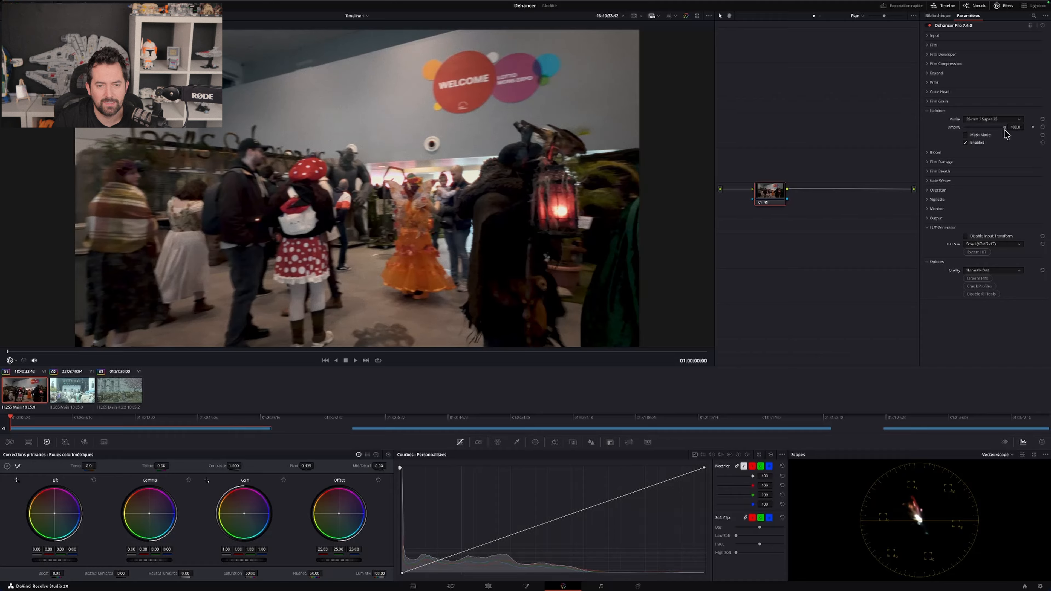
pyautogui.click(967, 142)
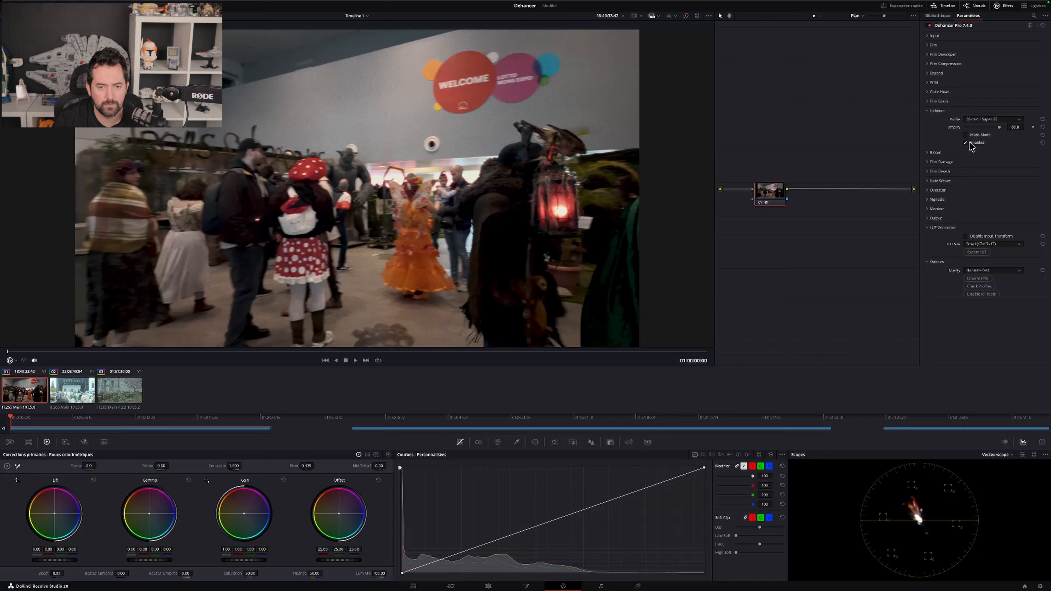
pyautogui.click(927, 110)
# Step: Enable Bloom with the 35 mm / Super 35 profile and toggle it repeatedly to compare the image
pyautogui.click(927, 120)
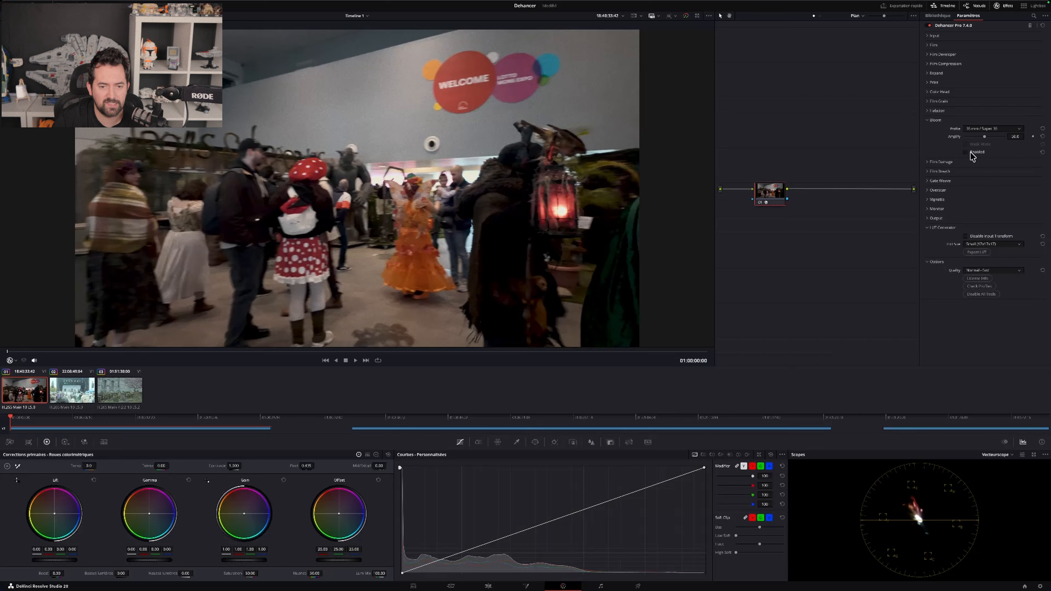
pyautogui.click(966, 153)
pyautogui.click(966, 153)
pyautogui.click(966, 153)
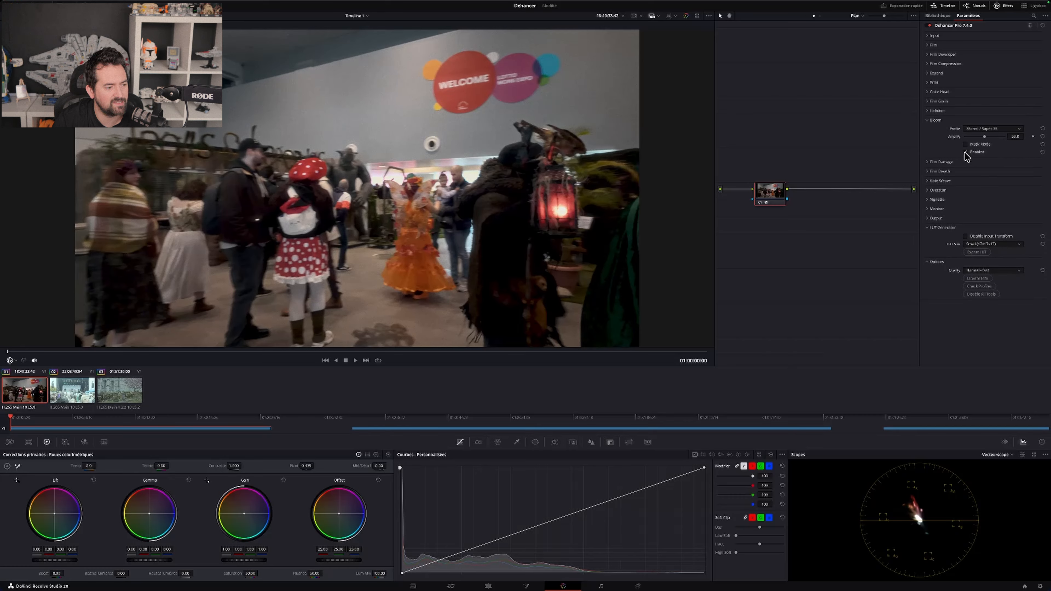
pyautogui.click(967, 153)
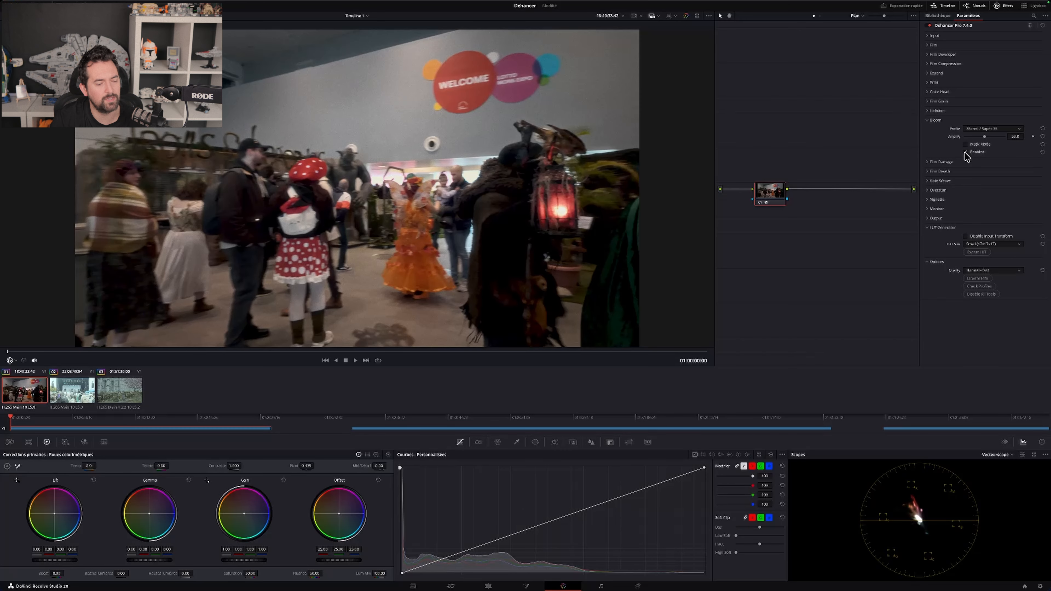
pyautogui.click(966, 153)
pyautogui.click(965, 152)
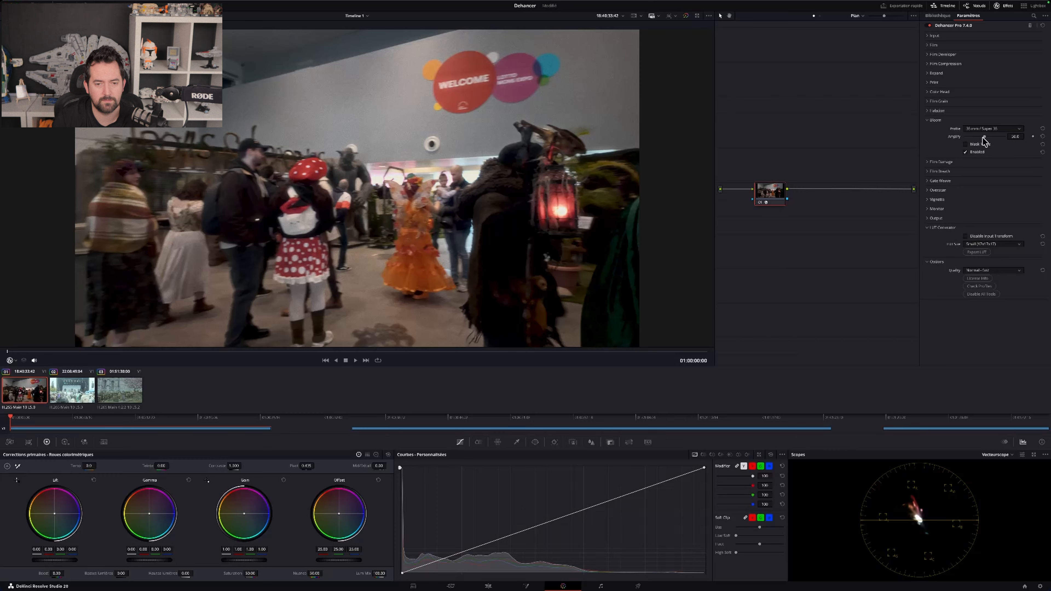
# Step: Try a stronger Bloom Amplify value, then disable Bloom and reset the value
pyautogui.moveTo(986, 141)
pyautogui.mouseDown()
pyautogui.moveTo(1006, 140)
pyautogui.moveTo(973, 141)
pyautogui.moveTo(1010, 142)
pyautogui.moveTo(950, 142)
pyautogui.moveTo(1030, 142)
pyautogui.moveTo(980, 143)
pyautogui.moveTo(999, 142)
pyautogui.mouseUp()
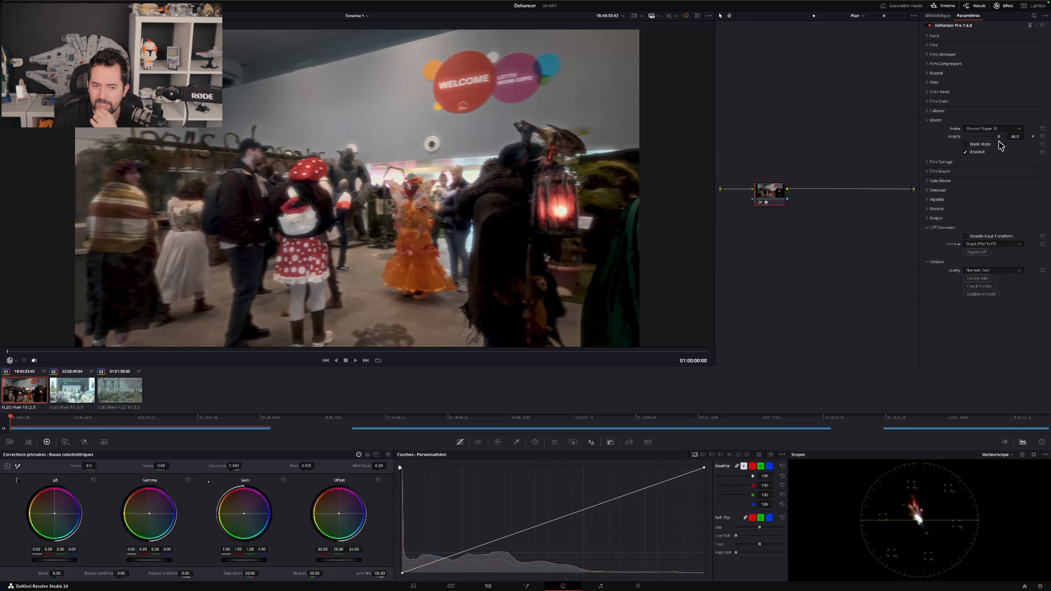
pyautogui.click(975, 152)
pyautogui.click(1043, 136)
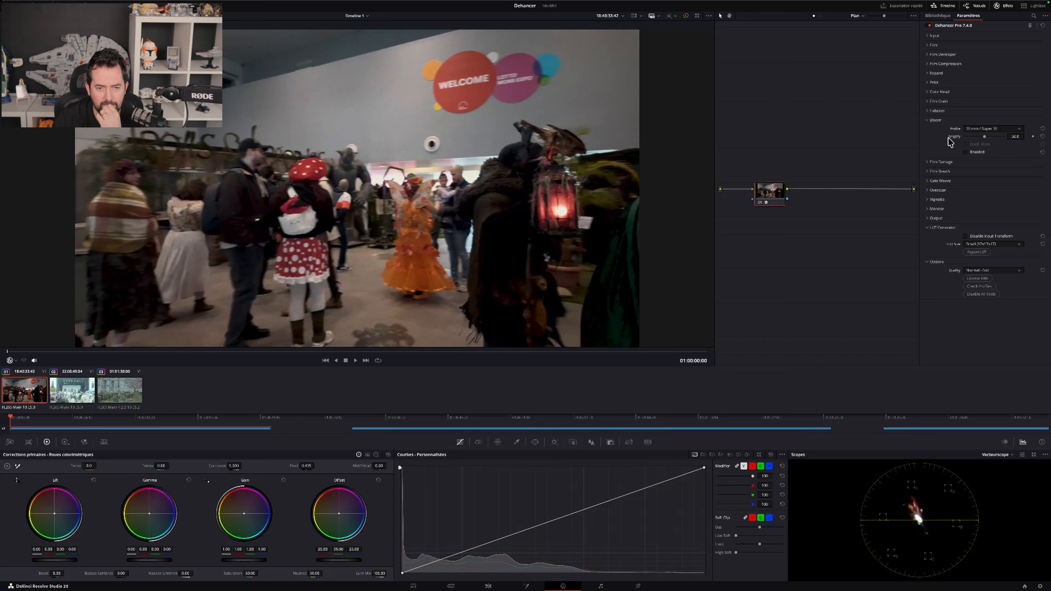
pyautogui.click(928, 120)
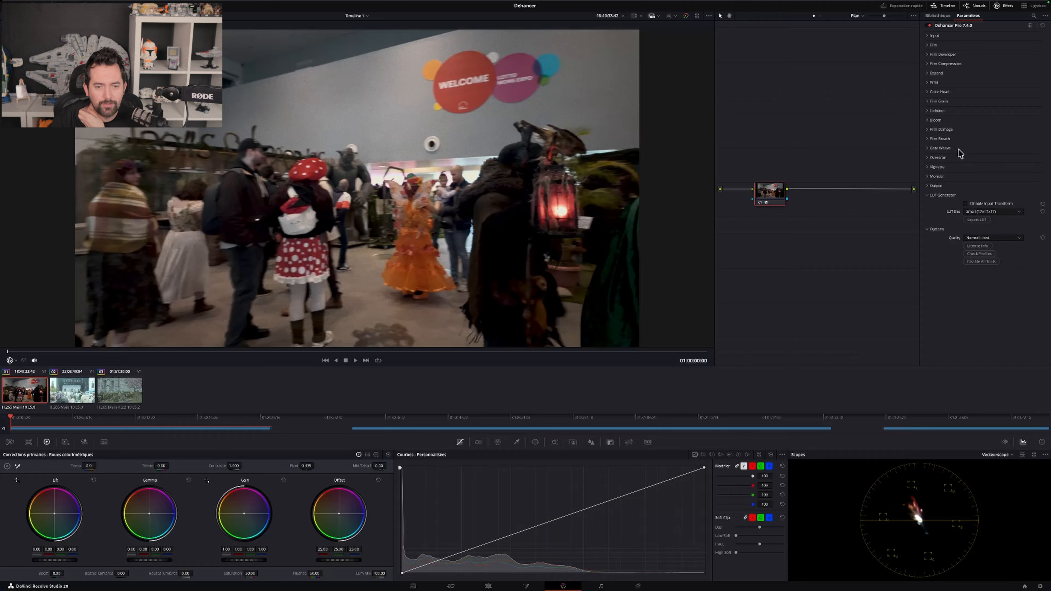
# Step: Set the Film Damage profile to 8 mm / Super 8 and raise Total Amount to its maximum
pyautogui.click(928, 128)
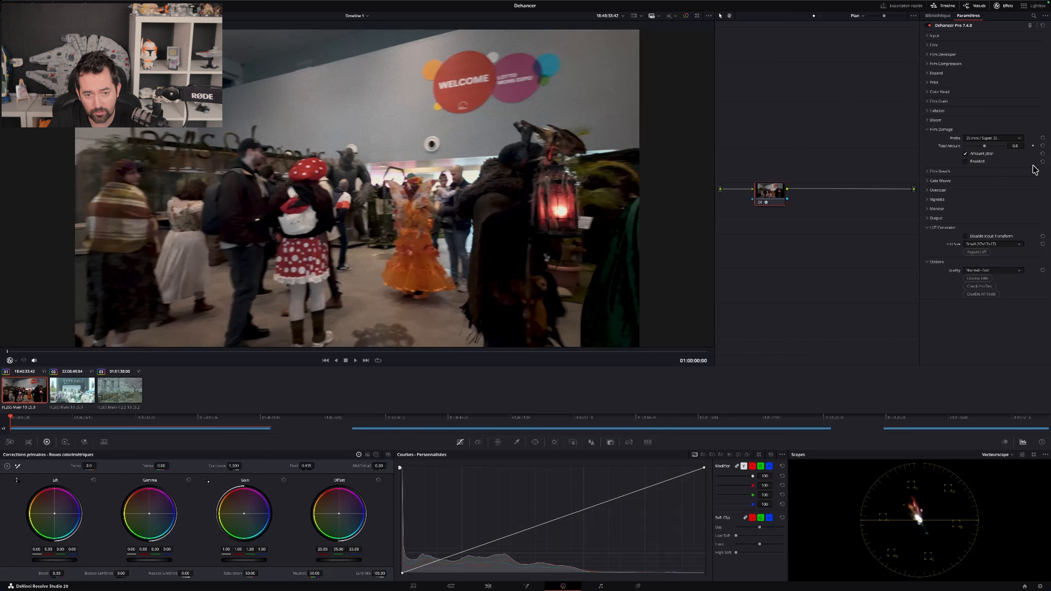
pyautogui.moveTo(985, 146)
pyautogui.mouseDown()
pyautogui.moveTo(1003, 146)
pyautogui.moveTo(976, 149)
pyautogui.mouseUp()
pyautogui.click(1007, 140)
pyautogui.click(995, 154)
pyautogui.moveTo(984, 146); pyautogui.dragTo(1018, 146)
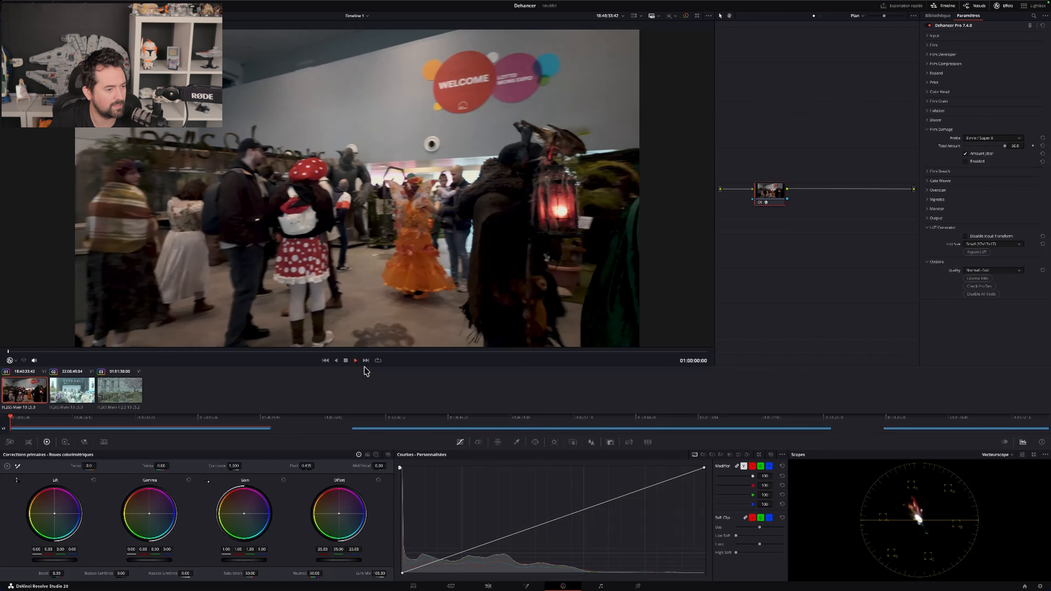
# Step: Preview the clip, switch the Film Damage profile to 65 mm / 70 mm with a high Total Amount, and play it to compare
pyautogui.click(355, 360)
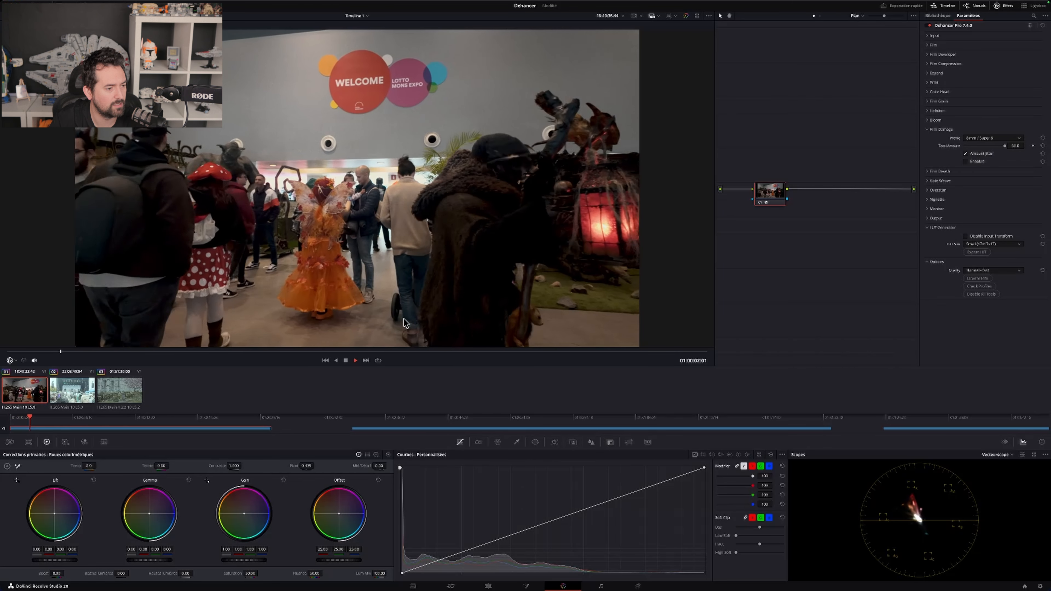
pyautogui.press('space')
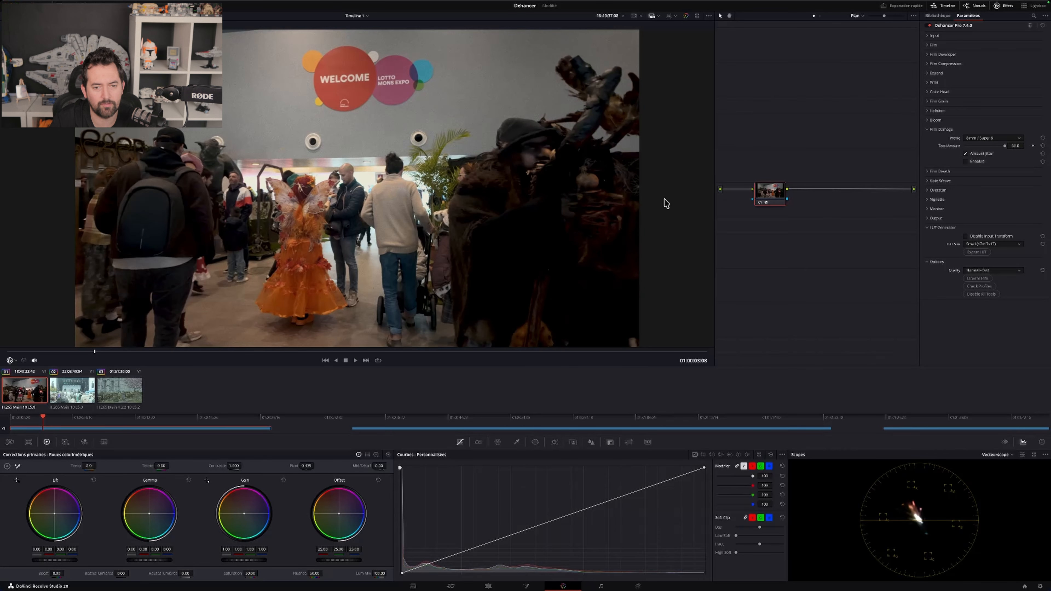
pyautogui.click(985, 138)
pyautogui.click(993, 145)
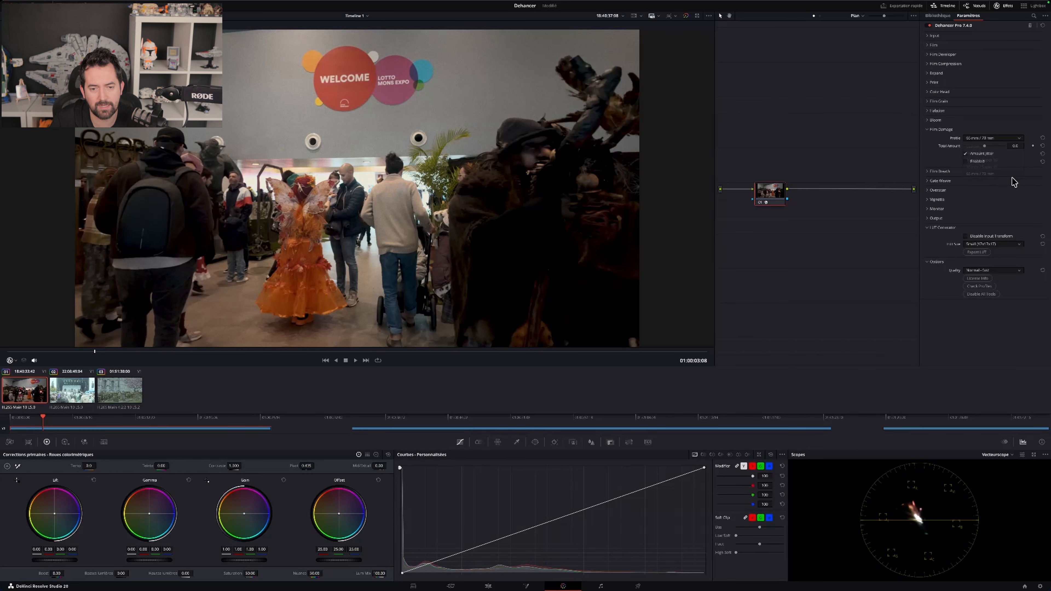
pyautogui.doubleClick(985, 145)
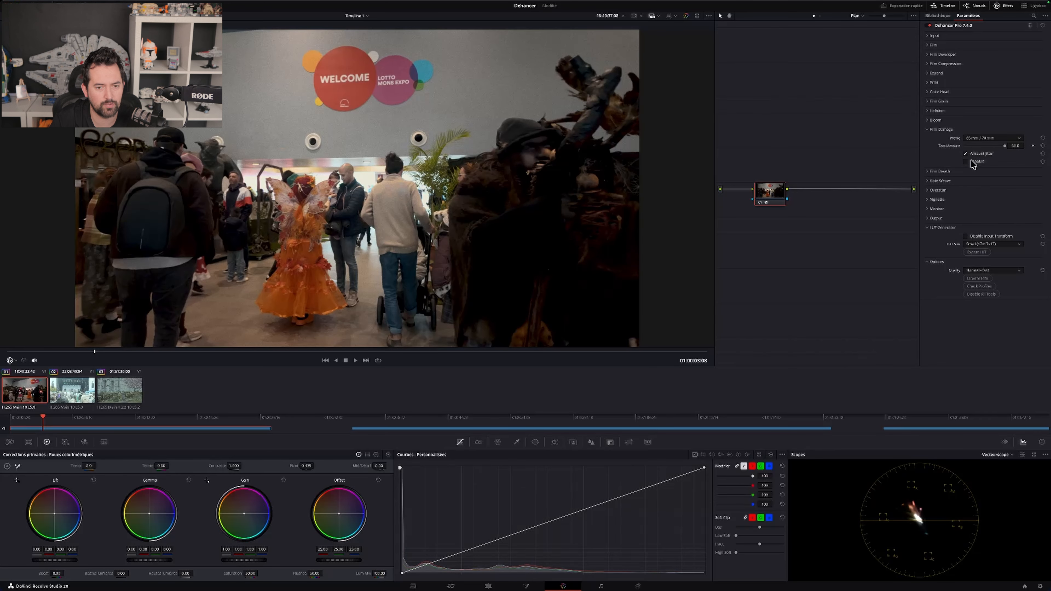
pyautogui.press('space')
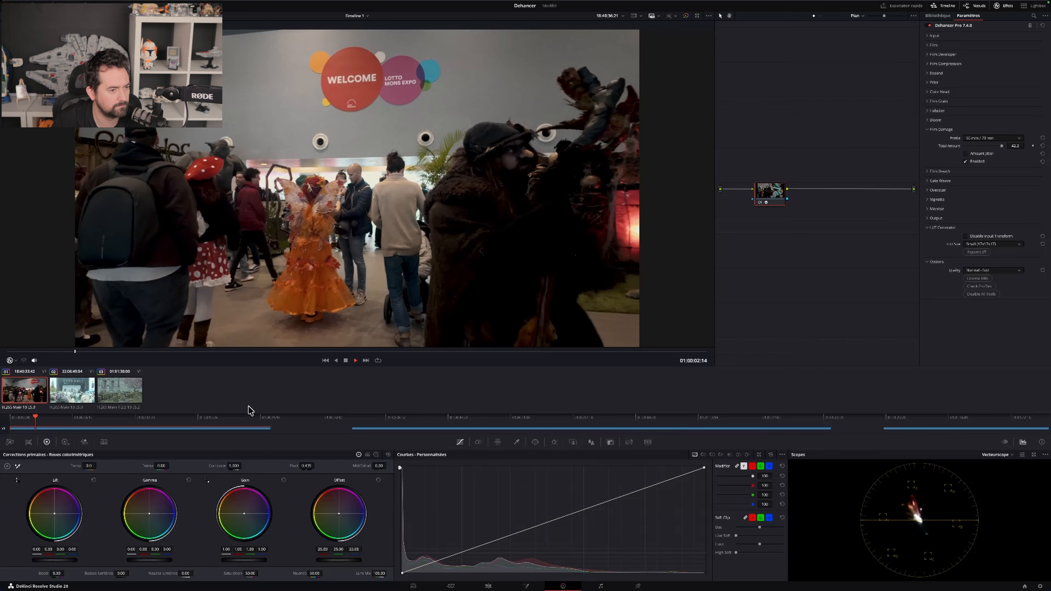
pyautogui.press('space')
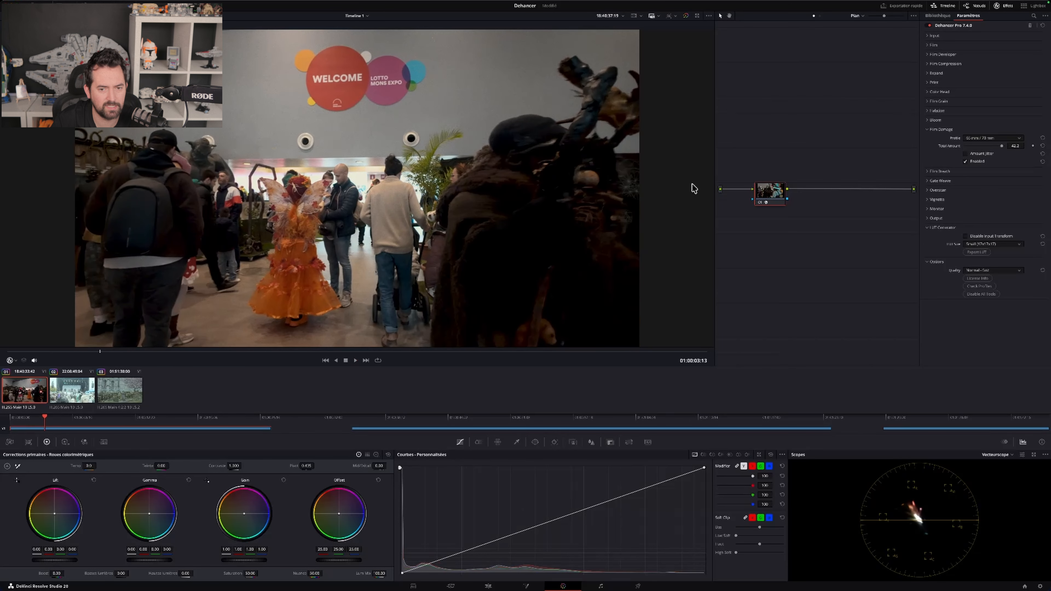
pyautogui.press('space')
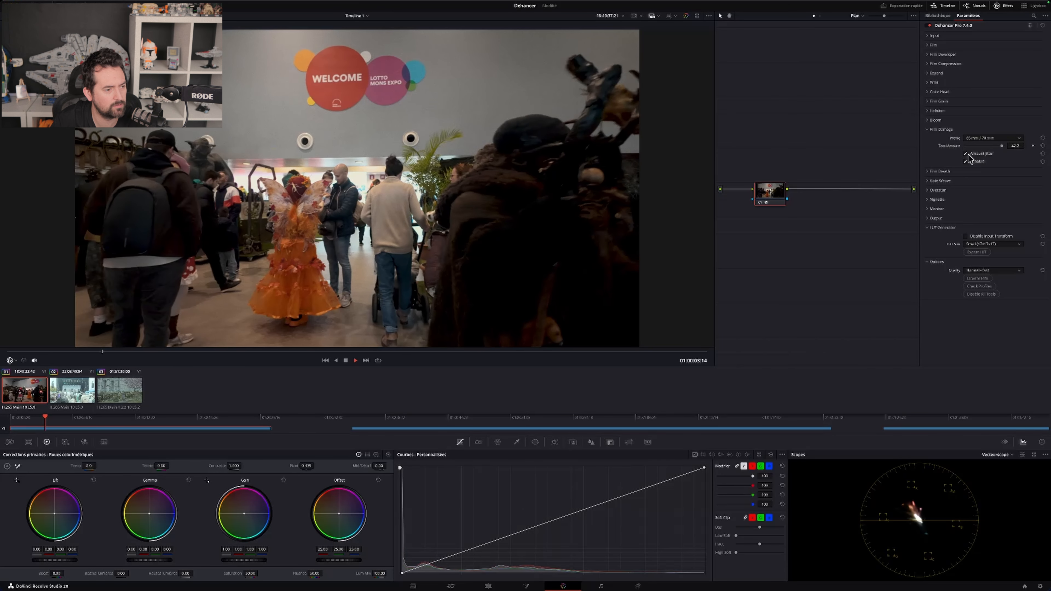
# Step: Preview Film Damage during playback with the 8 mm / Super 8 profile at maximum Total Amount, then disable the effect
pyautogui.click(996, 139)
pyautogui.click(979, 151)
pyautogui.press('space')
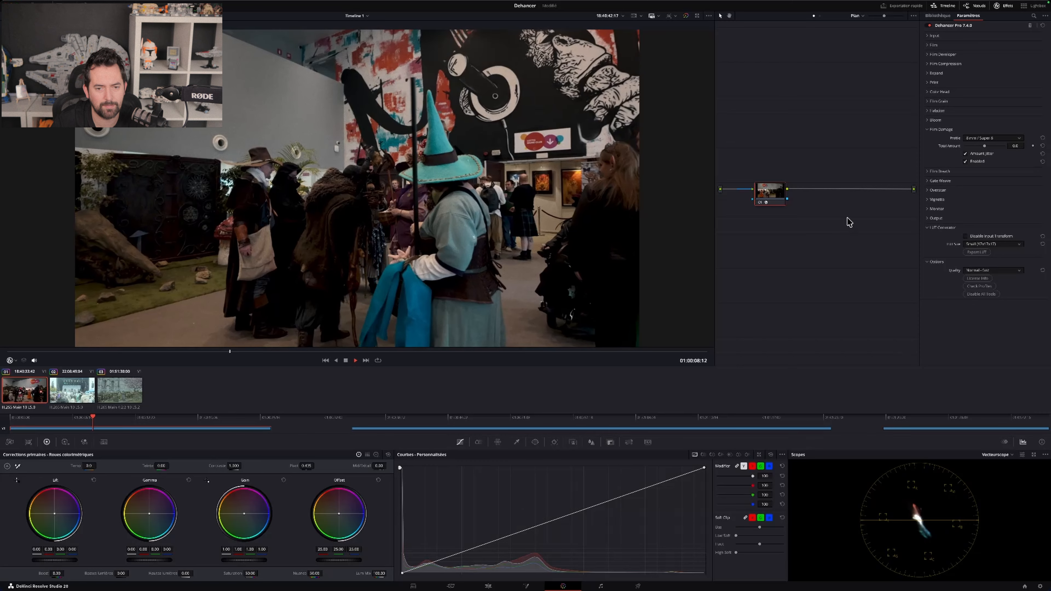
pyautogui.press('space')
pyautogui.press('space')
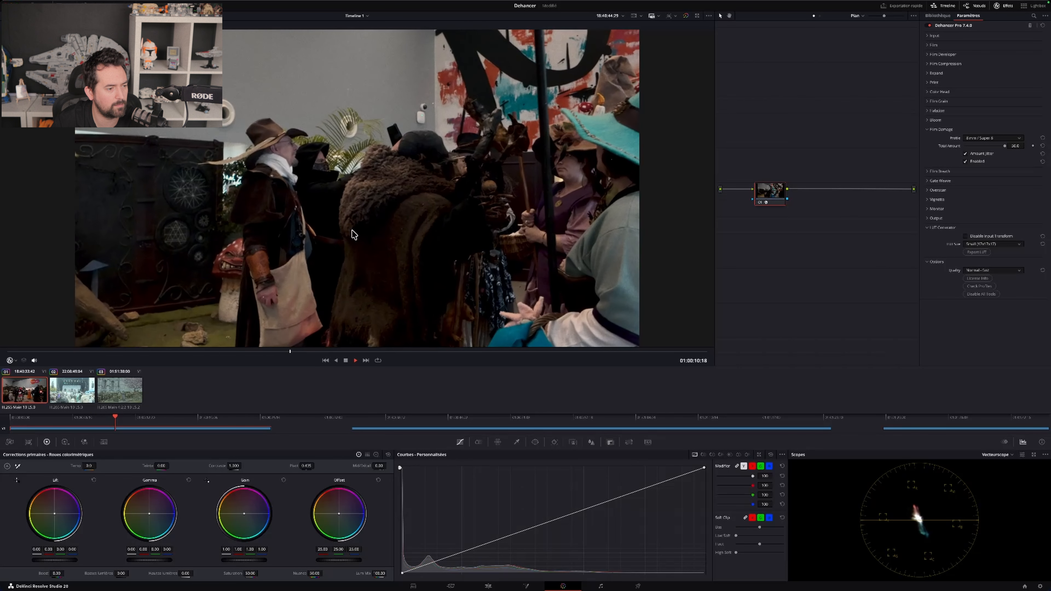
pyautogui.press('space')
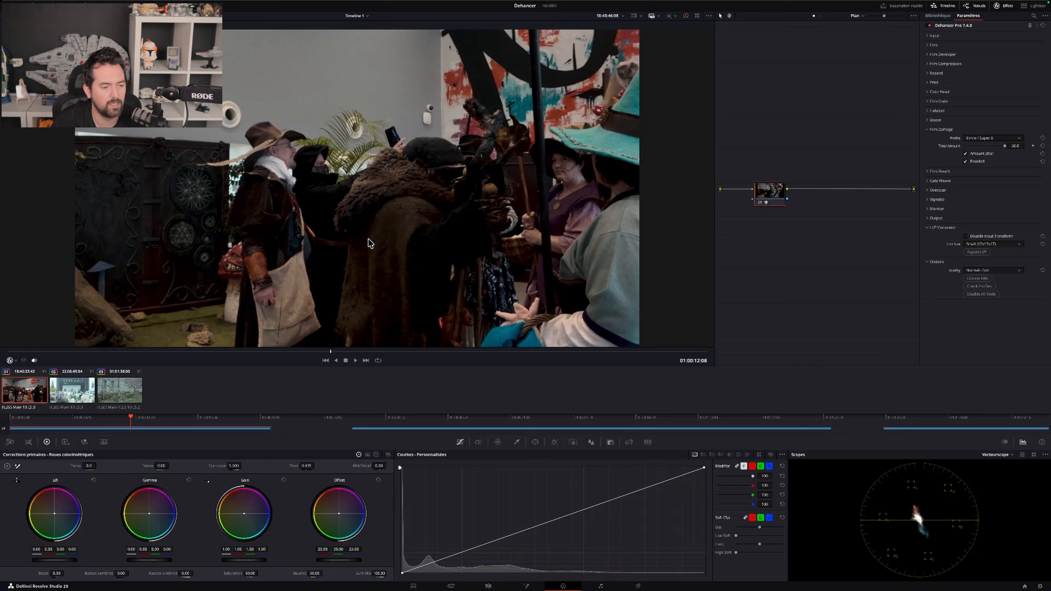
pyautogui.click(973, 163)
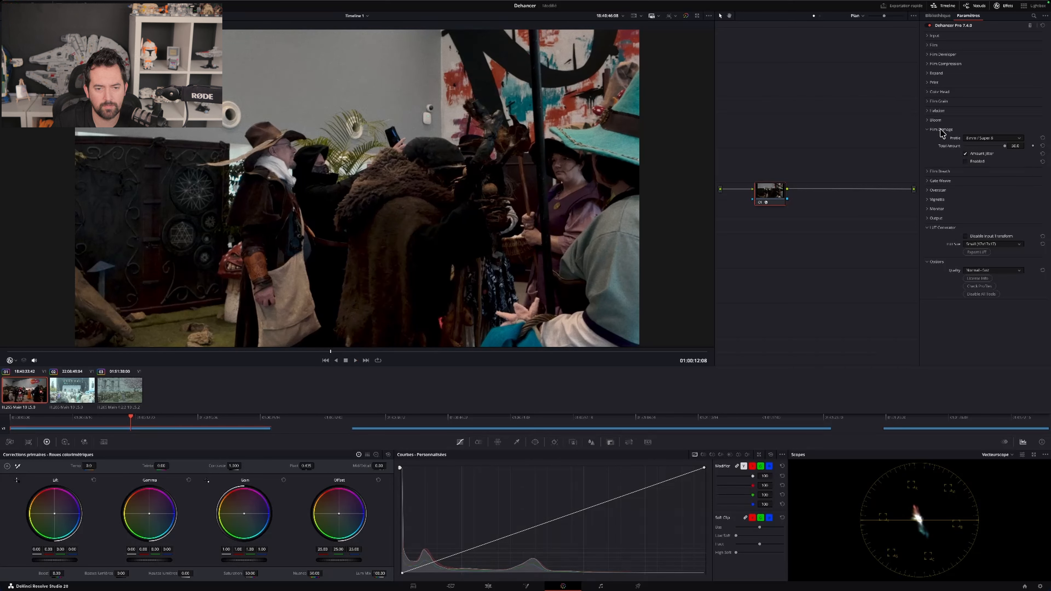
# Step: Enable Film Breath with the 8 mm / Super 8 profile and preview it by playing the clip from near its start
pyautogui.click(928, 130)
pyautogui.click(931, 139)
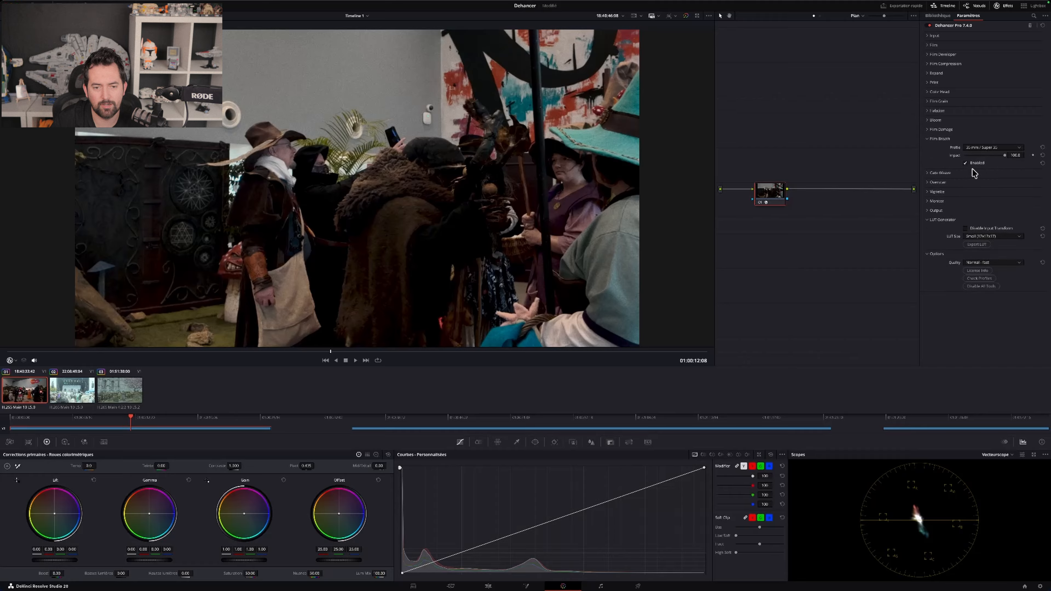
pyautogui.click(1007, 149)
pyautogui.click(1000, 162)
pyautogui.press('space')
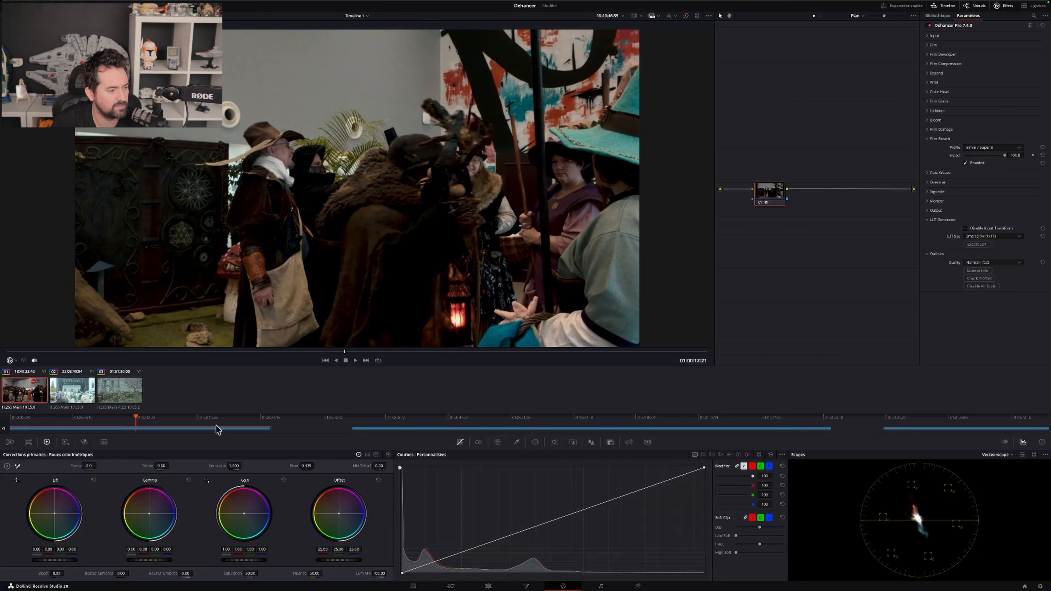
pyautogui.click(23, 418)
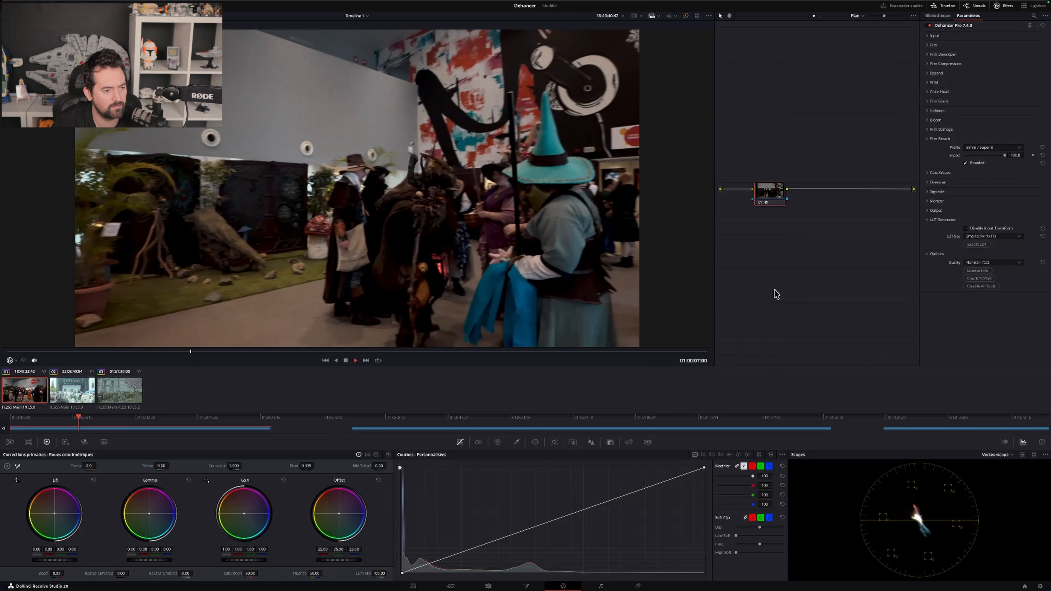
pyautogui.press('space')
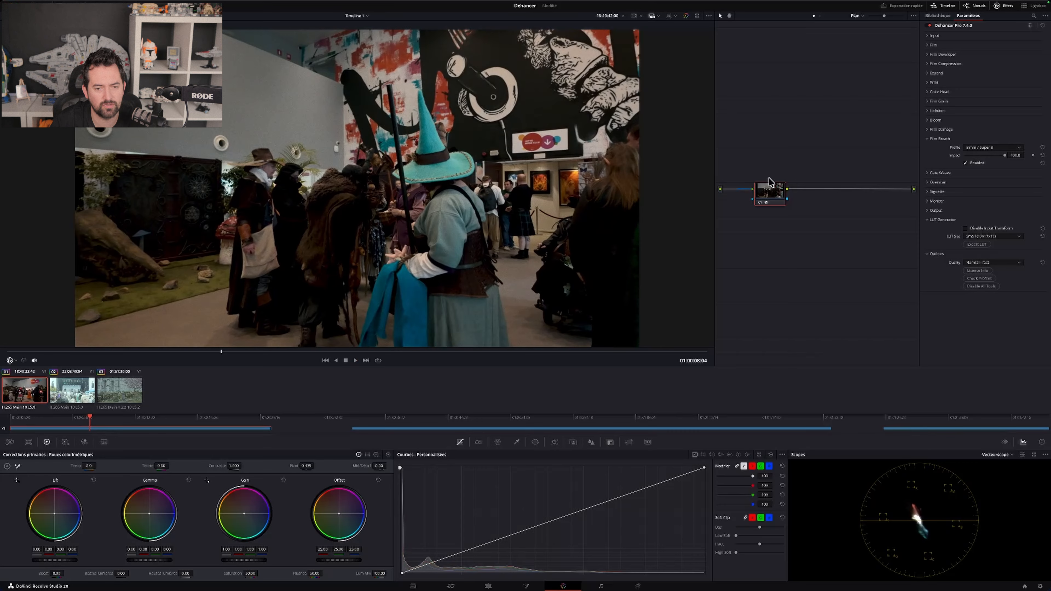
# Step: Change the Film Breath profile to 65 mm / 70 mm and play the clip to compare the effect
pyautogui.click(1004, 147)
pyautogui.click(1002, 183)
pyautogui.press('space')
pyautogui.press('space')
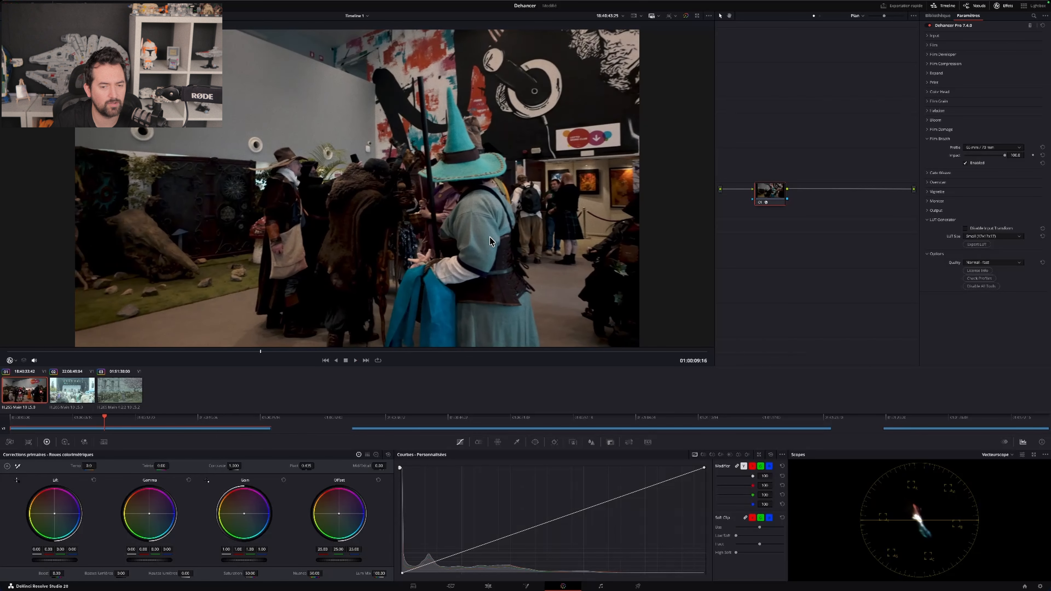
# Step: Enable Gate Weave and set its profile to 65 mm / 70 mm
pyautogui.click(937, 139)
pyautogui.click(928, 149)
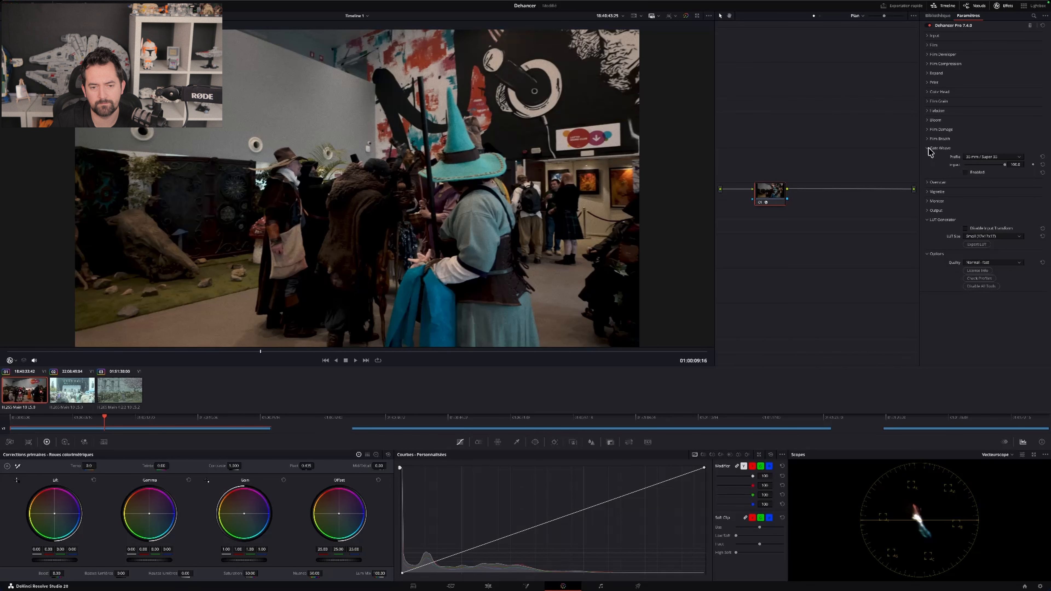
pyautogui.click(967, 172)
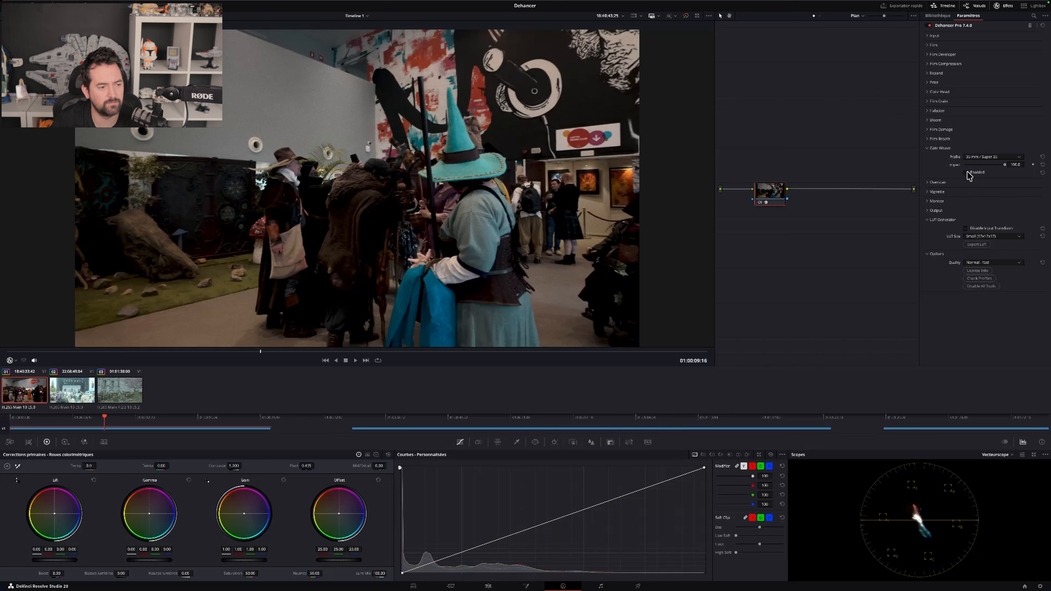
pyautogui.click(995, 160)
pyautogui.click(995, 189)
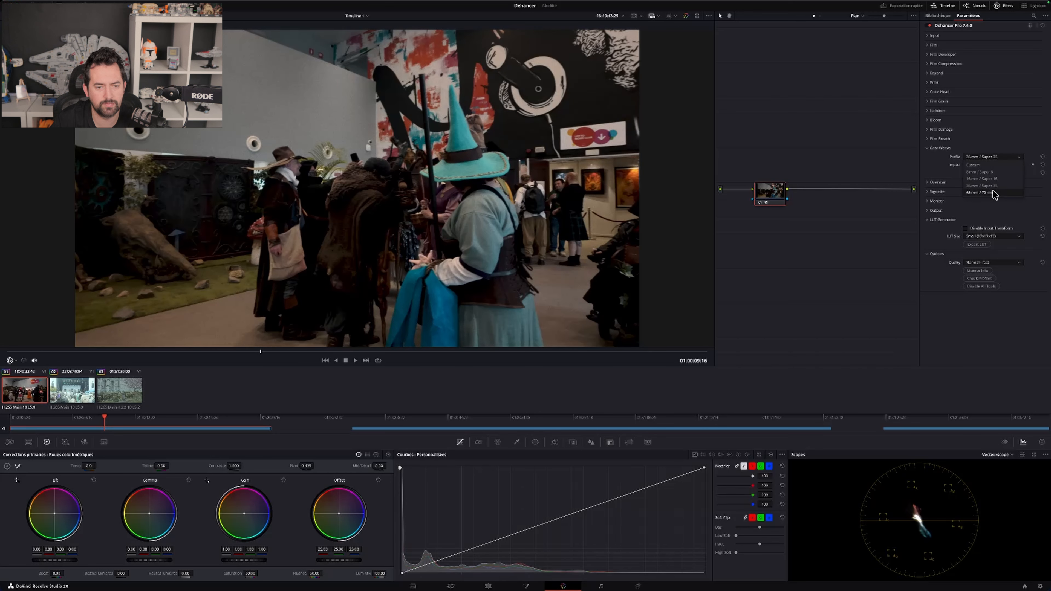
# Step: Preview the 8 mm / Super 8 Gate Weave profile during playback, then disable Gate Weave
pyautogui.click(993, 157)
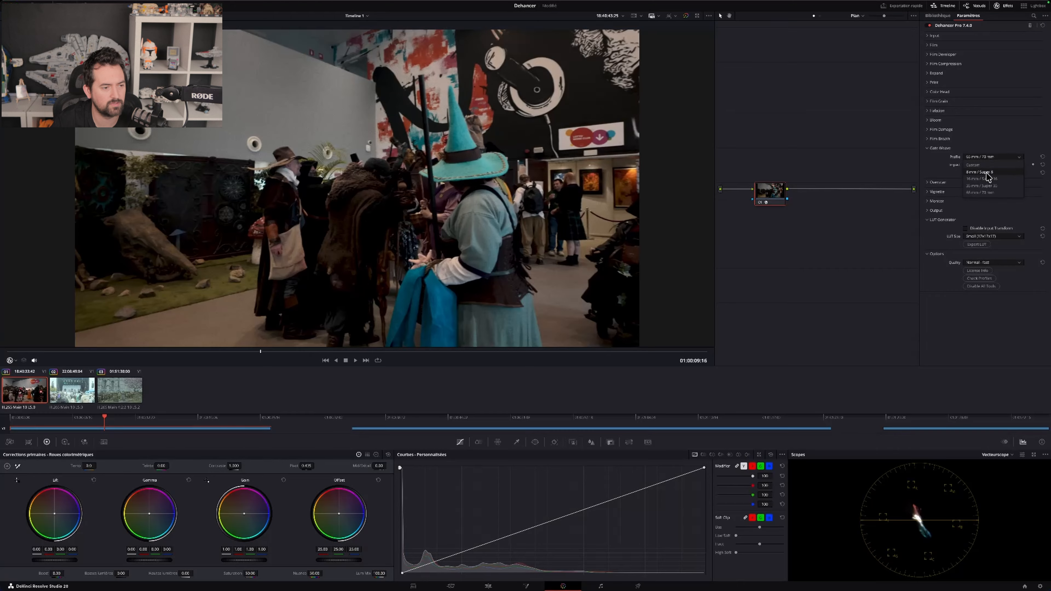
pyautogui.click(988, 177)
pyautogui.press('space')
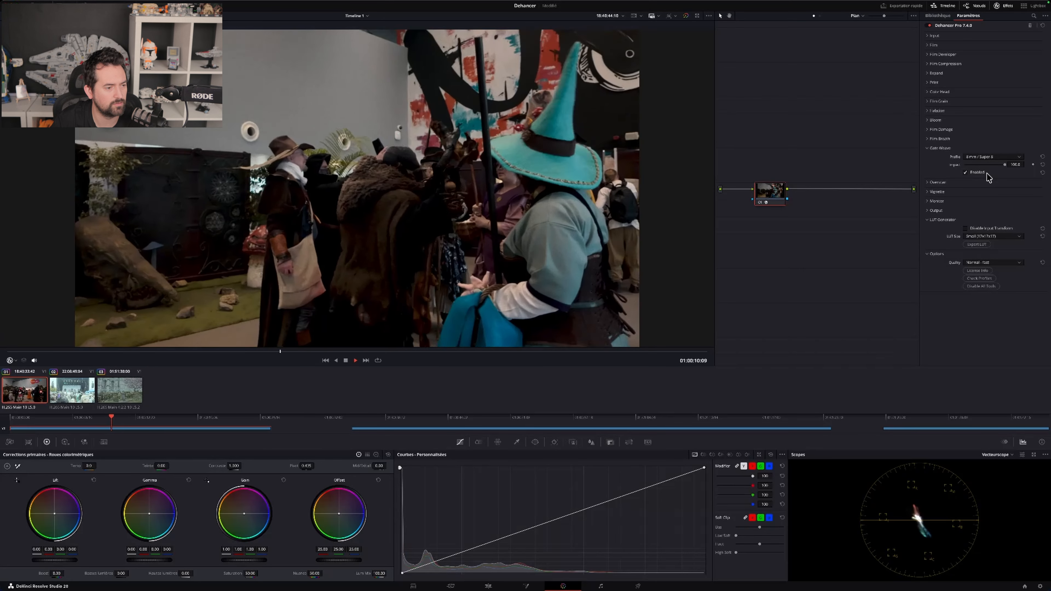
pyautogui.click(1005, 158)
pyautogui.click(988, 174)
pyautogui.press('space')
pyautogui.click(966, 172)
# Step: Enable Overscan with the Super 8mm 1.33:1 gate type and view it on an earlier part of the clip
pyautogui.click(928, 148)
pyautogui.click(927, 158)
pyautogui.click(992, 167)
pyautogui.click(993, 170)
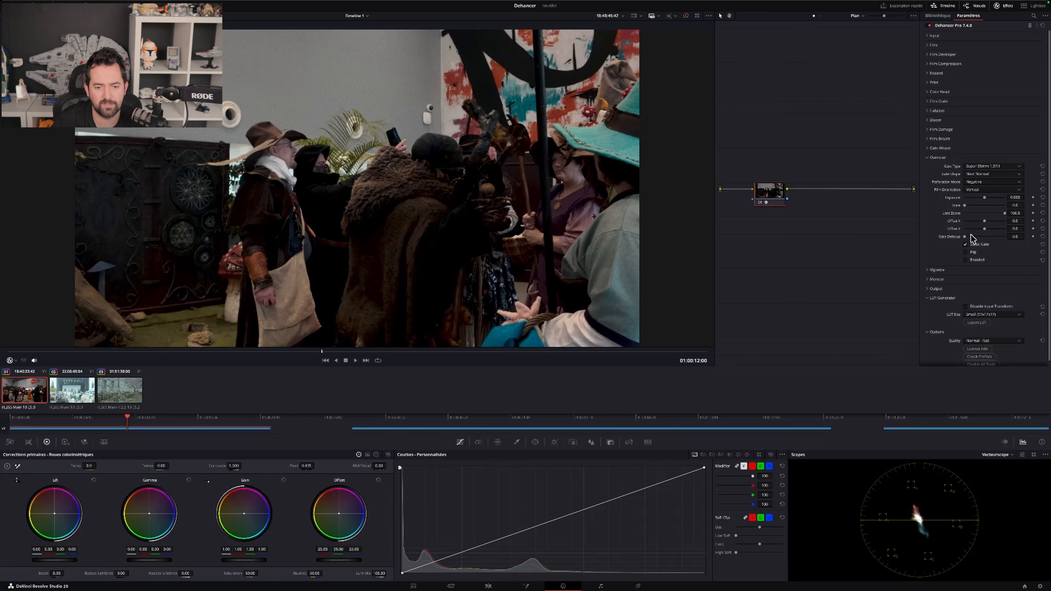
pyautogui.click(966, 260)
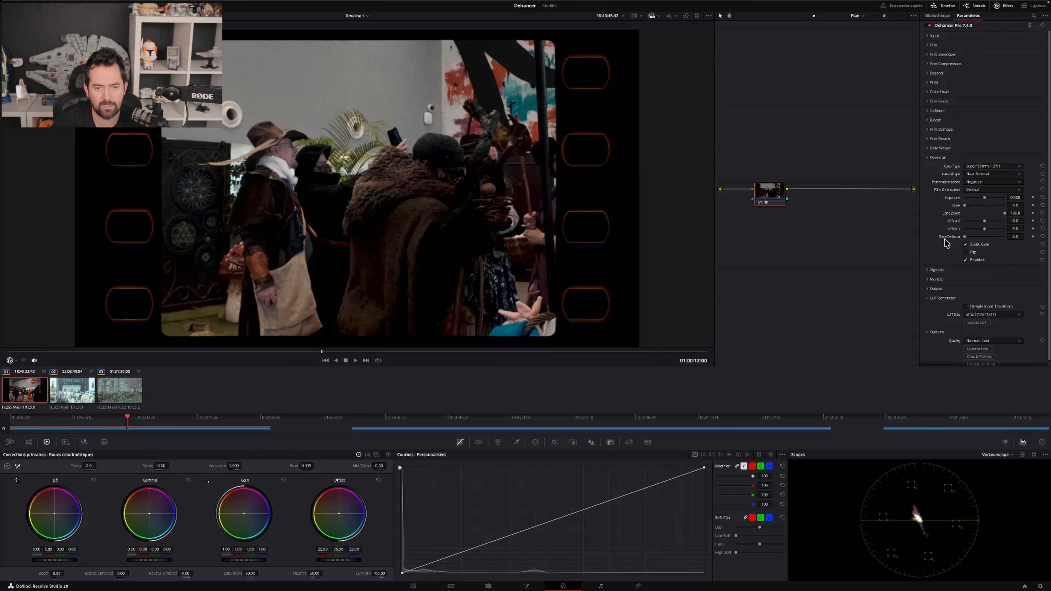
pyautogui.click(1002, 166)
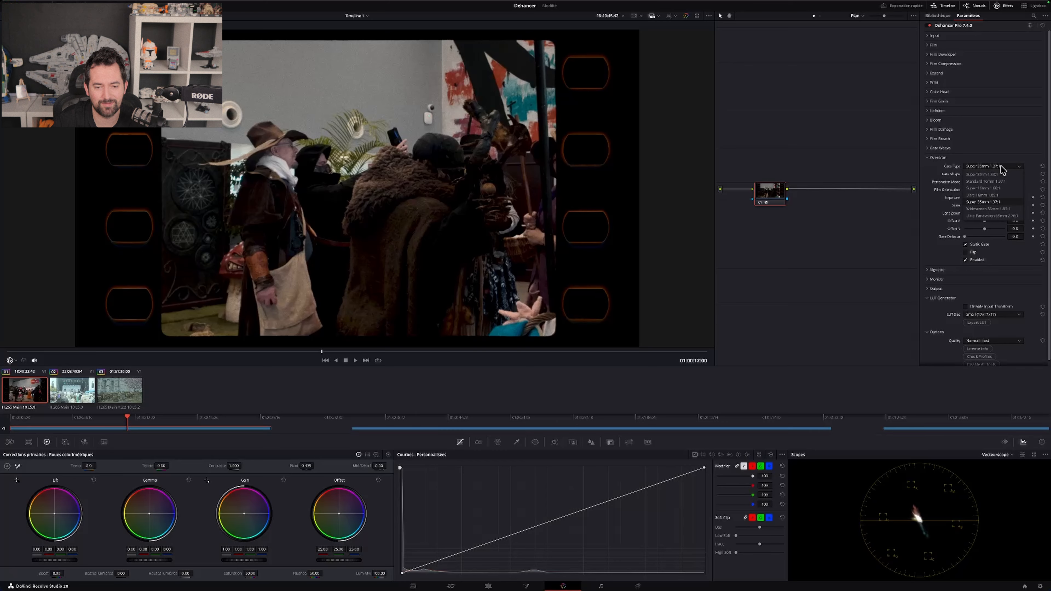
pyautogui.click(992, 178)
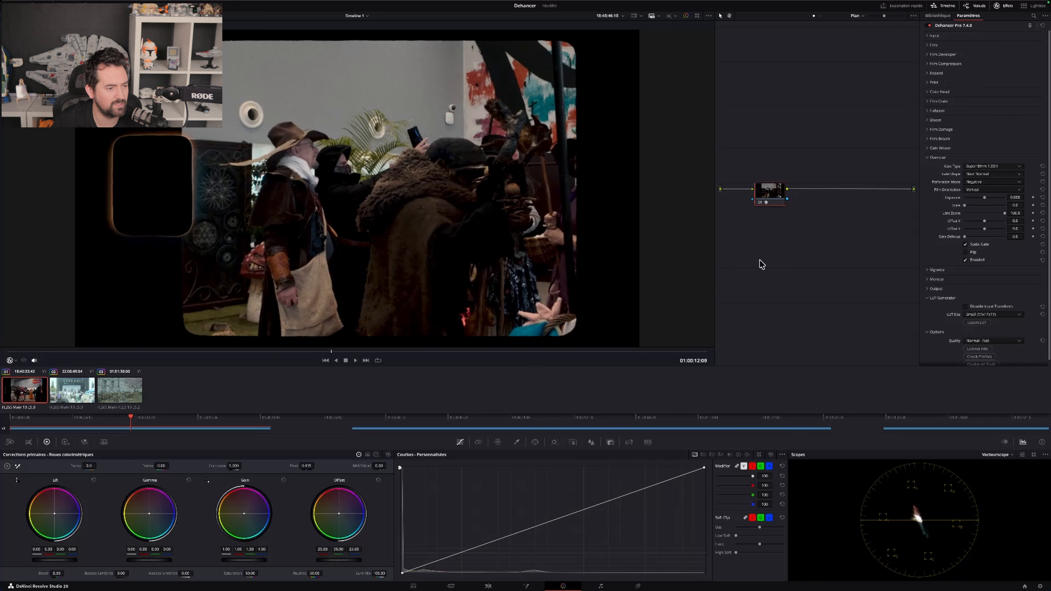
pyautogui.moveTo(63, 422); pyautogui.dragTo(45, 422)
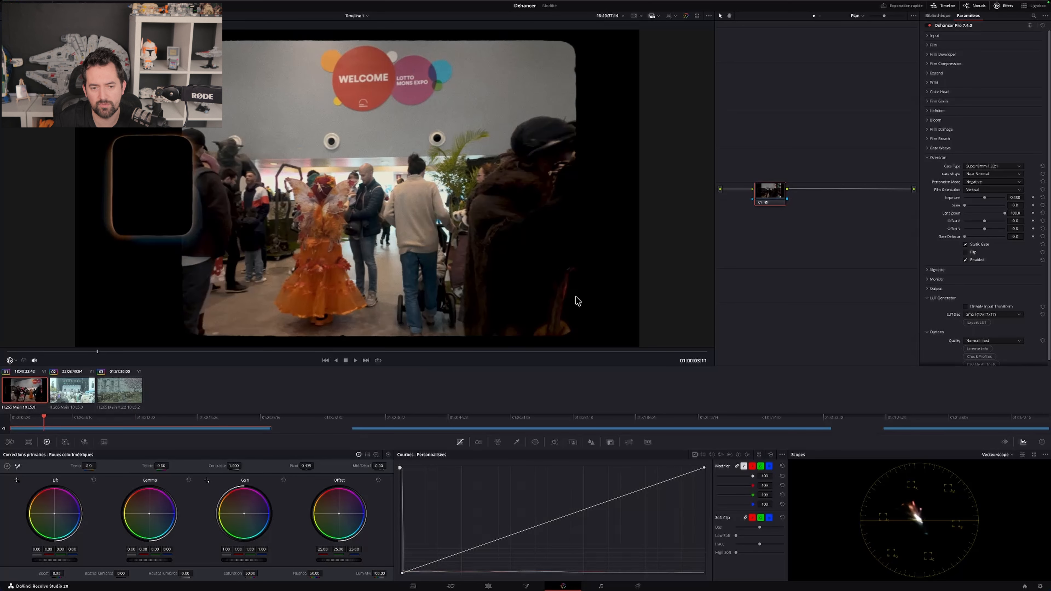
# Step: Compare the Sharp, Rounded and Normal gate shapes in Overscan, finishing with the Rounded shape
pyautogui.click(1004, 174)
pyautogui.click(993, 187)
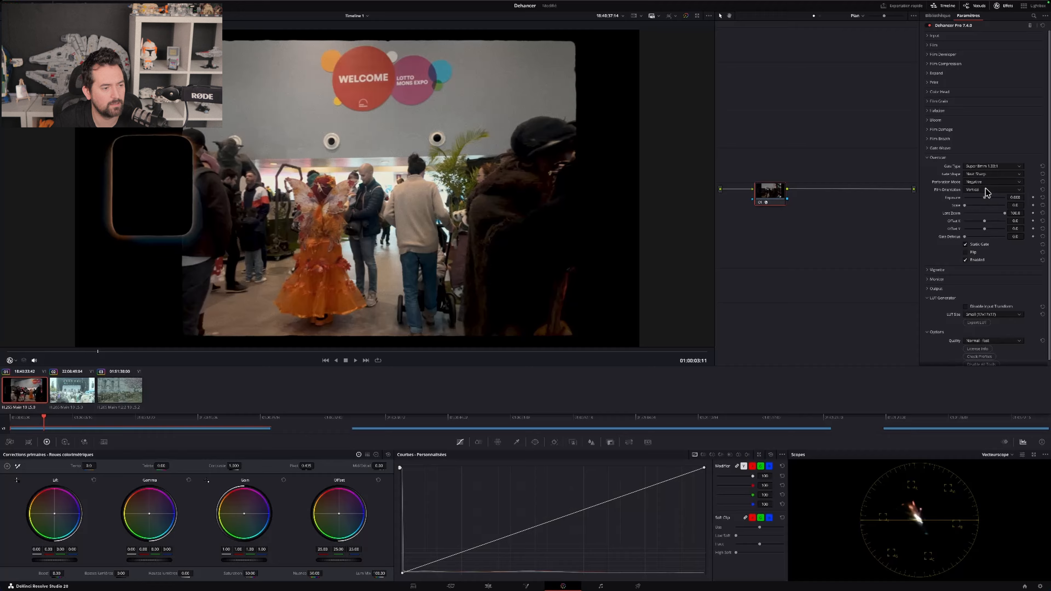
pyautogui.click(993, 174)
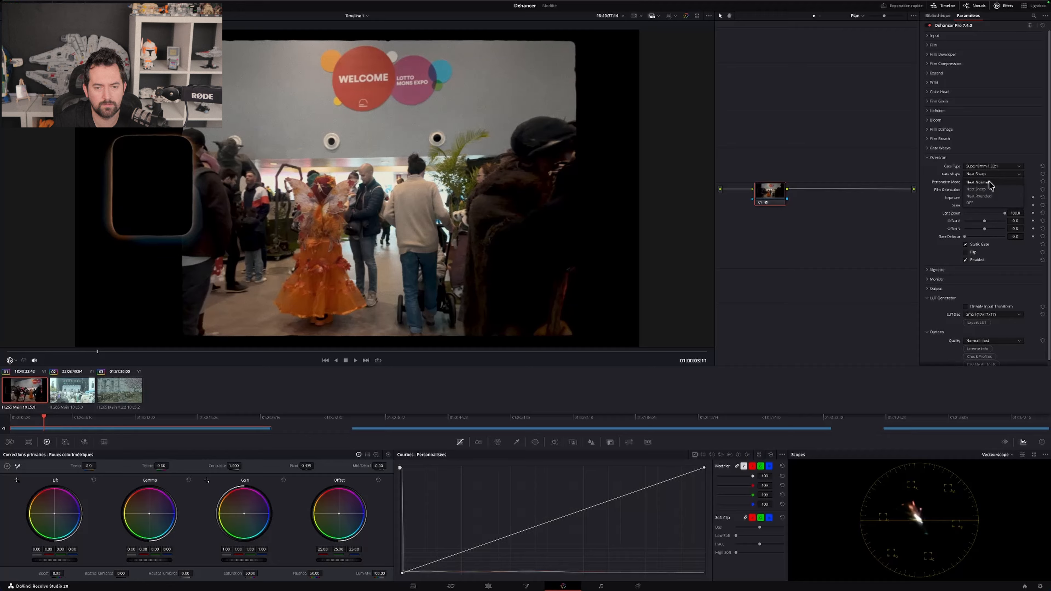
pyautogui.click(986, 201)
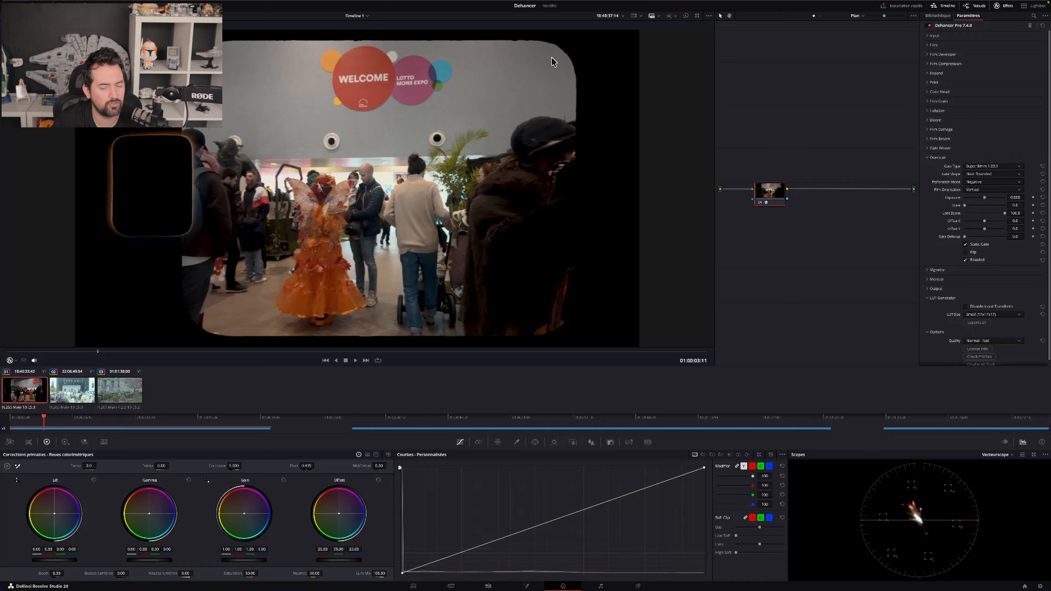
pyautogui.click(992, 174)
pyautogui.click(975, 181)
pyautogui.click(980, 176)
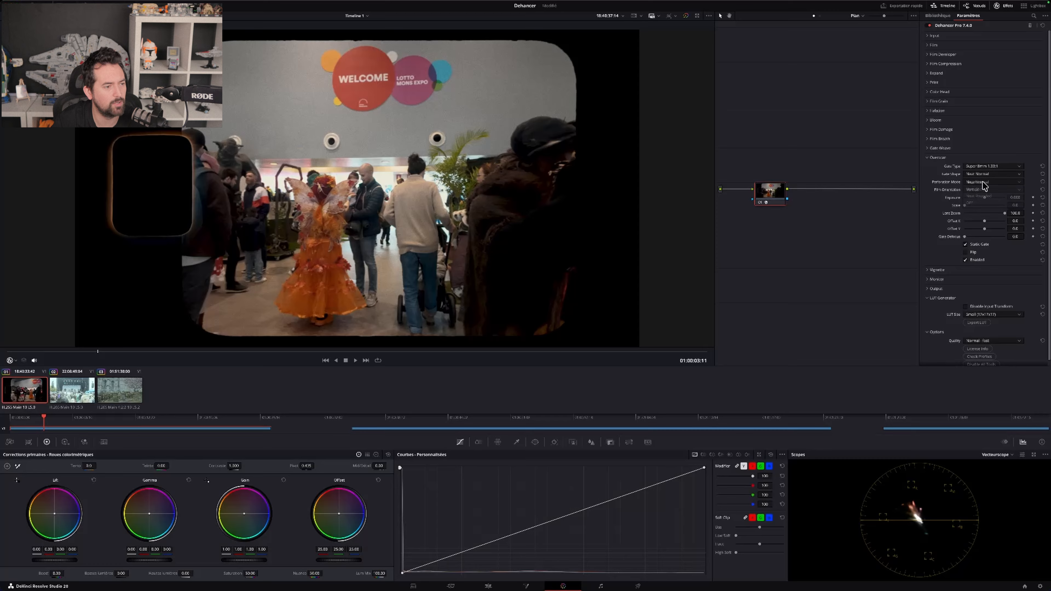
pyautogui.click(985, 176)
pyautogui.click(985, 190)
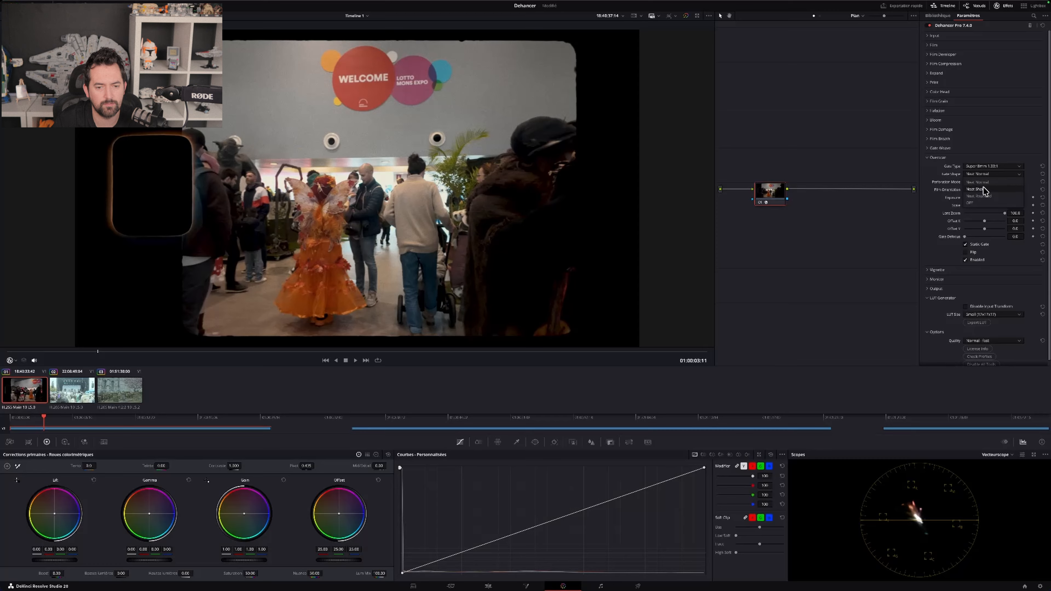
pyautogui.click(986, 174)
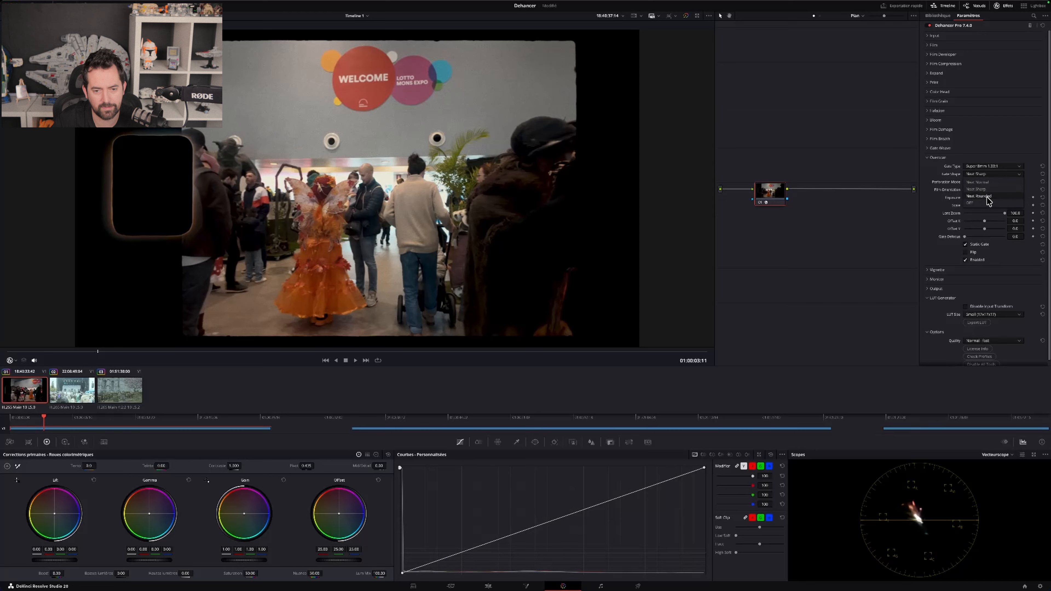
pyautogui.click(987, 197)
# Step: Set the Overscan perforation mode to Positive and film orientation to Horizontal, and try adjusting the exposure
pyautogui.click(979, 184)
pyautogui.click(979, 198)
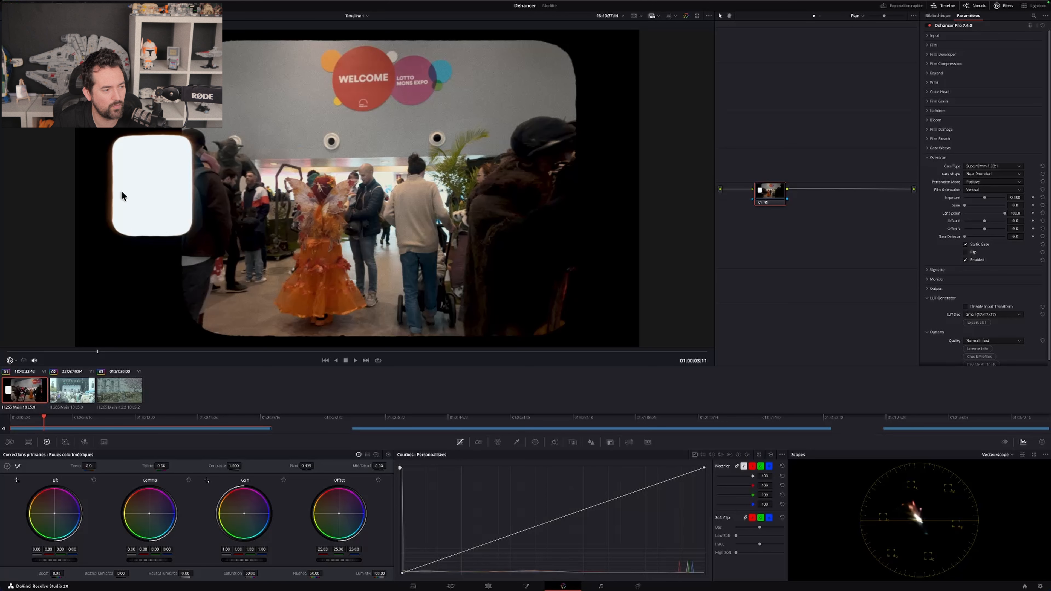
pyautogui.click(994, 190)
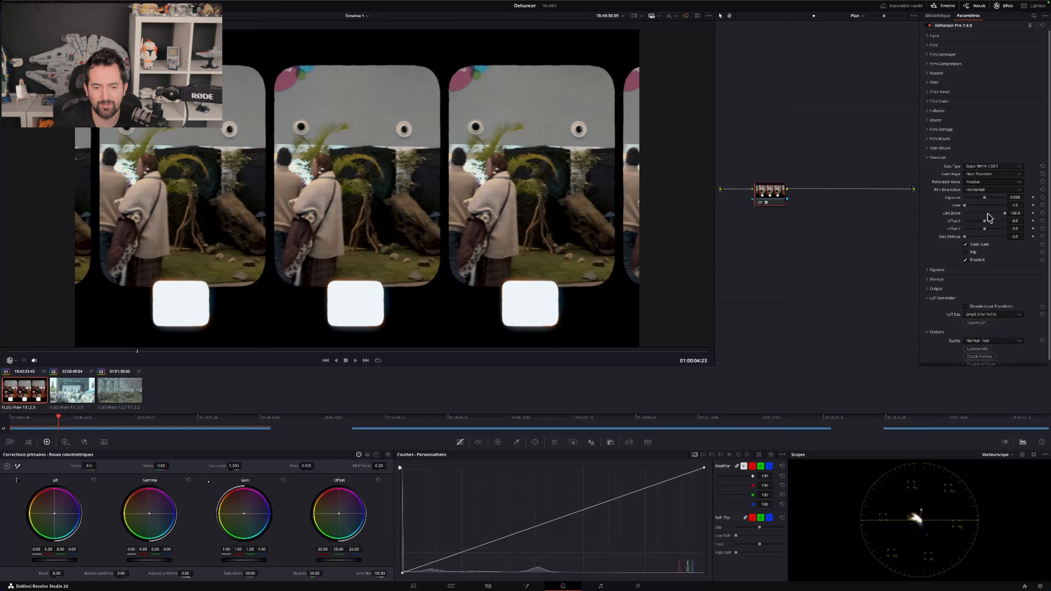
pyautogui.moveTo(984, 201)
pyautogui.mouseDown()
pyautogui.moveTo(963, 202)
pyautogui.moveTo(1010, 202)
pyautogui.moveTo(989, 202)
pyautogui.mouseUp()
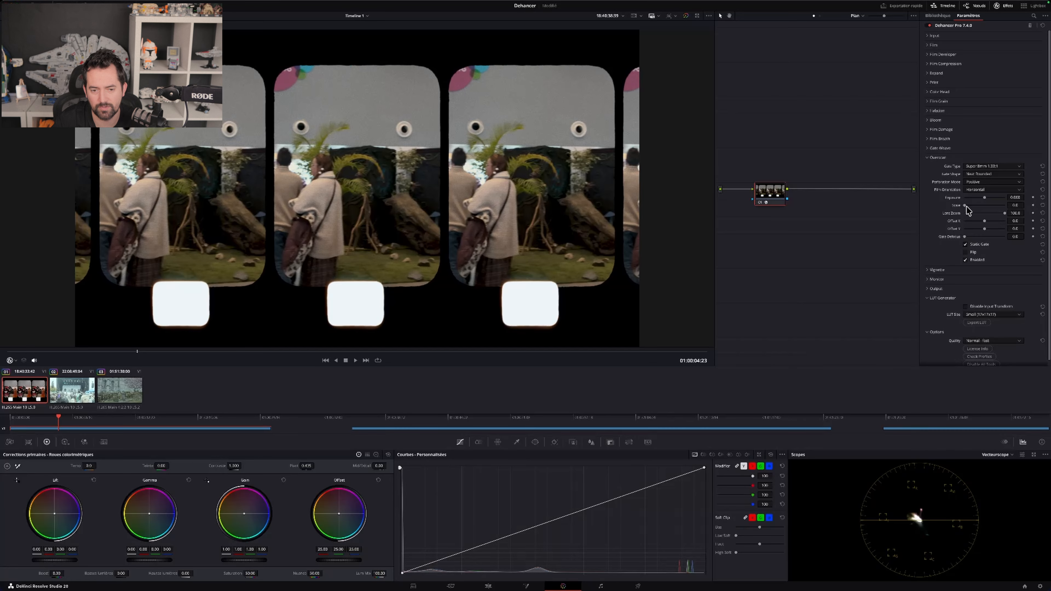
# Step: Set the Overscan perforation mode to Negative and adjust the scale, zoom and horizontal offset of the film frame
pyautogui.click(989, 183)
pyautogui.click(977, 190)
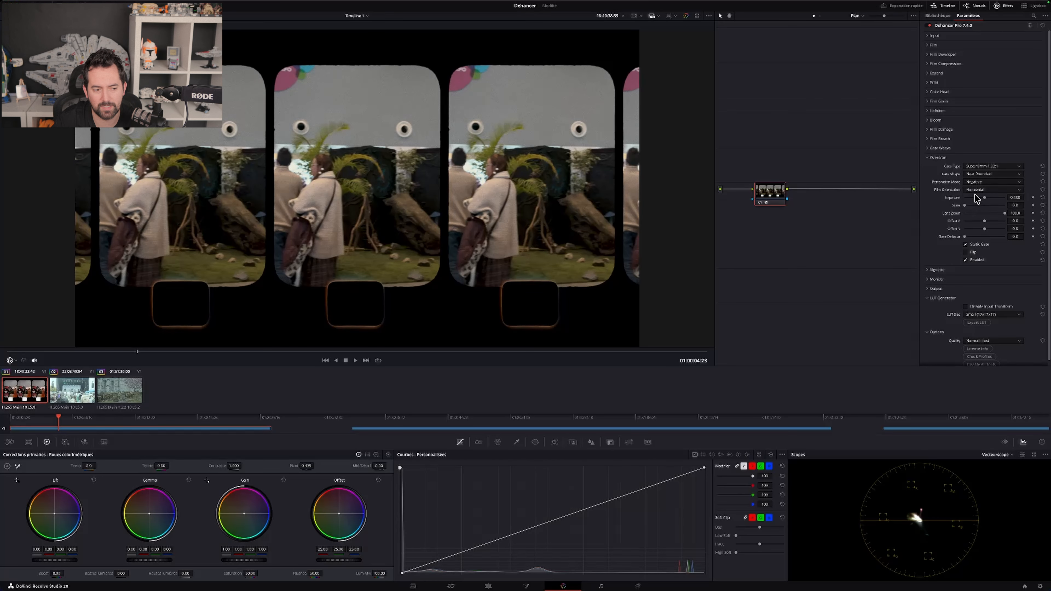
pyautogui.moveTo(967, 208); pyautogui.dragTo(986, 226)
# Step: Set the Overscan gate type to Super 16mm 1.66:1 with Vertical film orientation
pyautogui.click(993, 166)
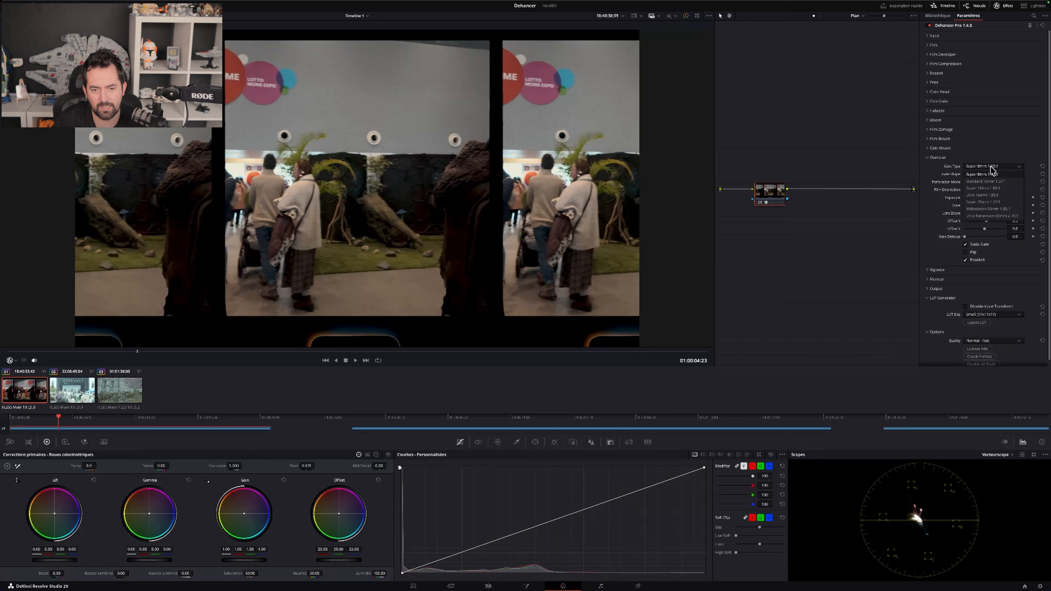
pyautogui.click(982, 192)
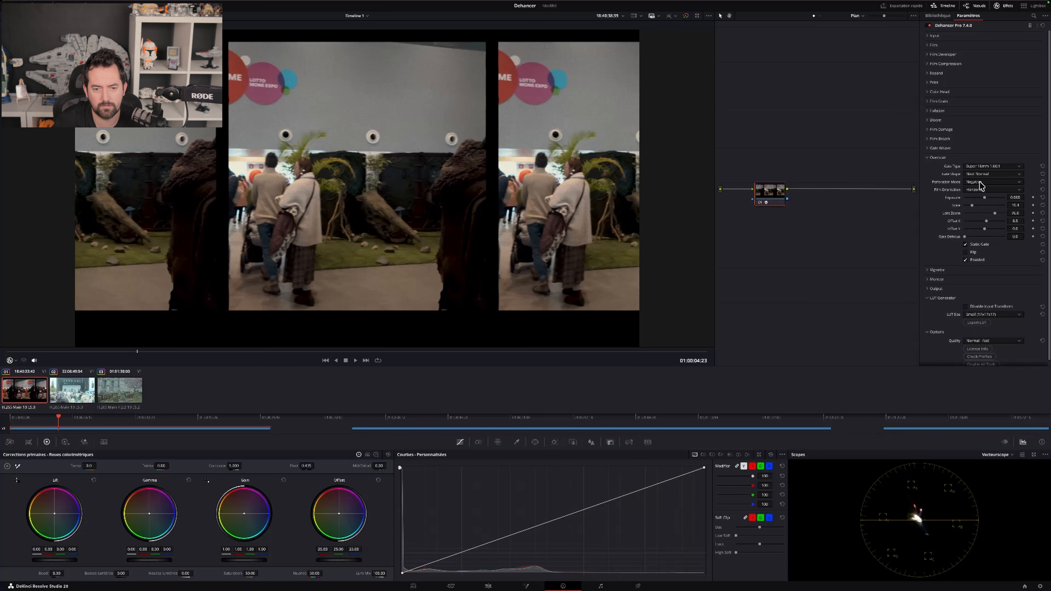
pyautogui.click(980, 192)
pyautogui.click(987, 203)
# Step: Preview the Ultra Panavision 65mm Overscan gate type during playback, then set the gate type to Super 35mm
pyautogui.click(995, 166)
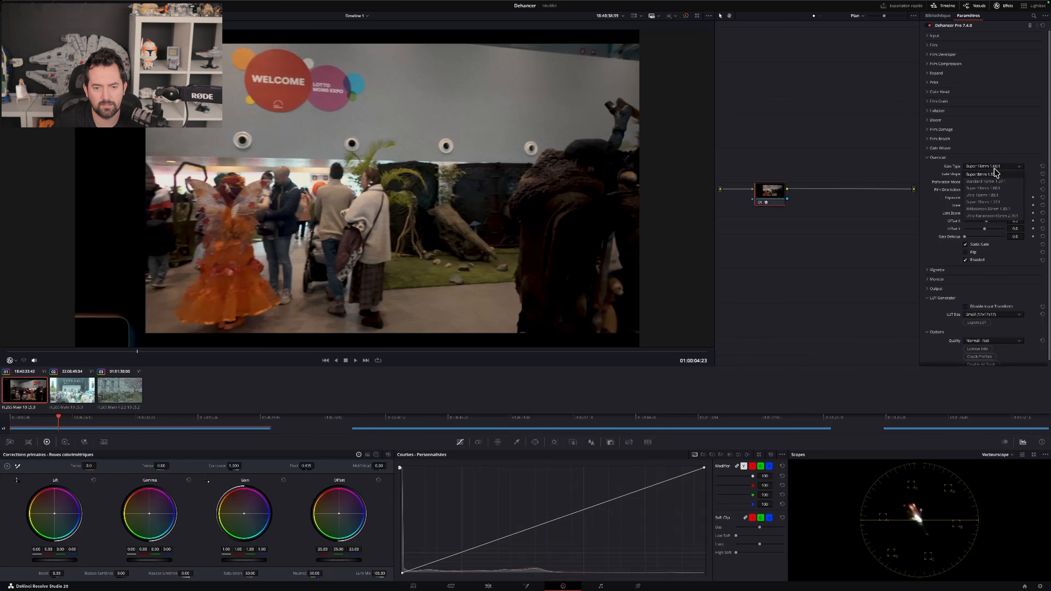
pyautogui.click(989, 216)
pyautogui.press('space')
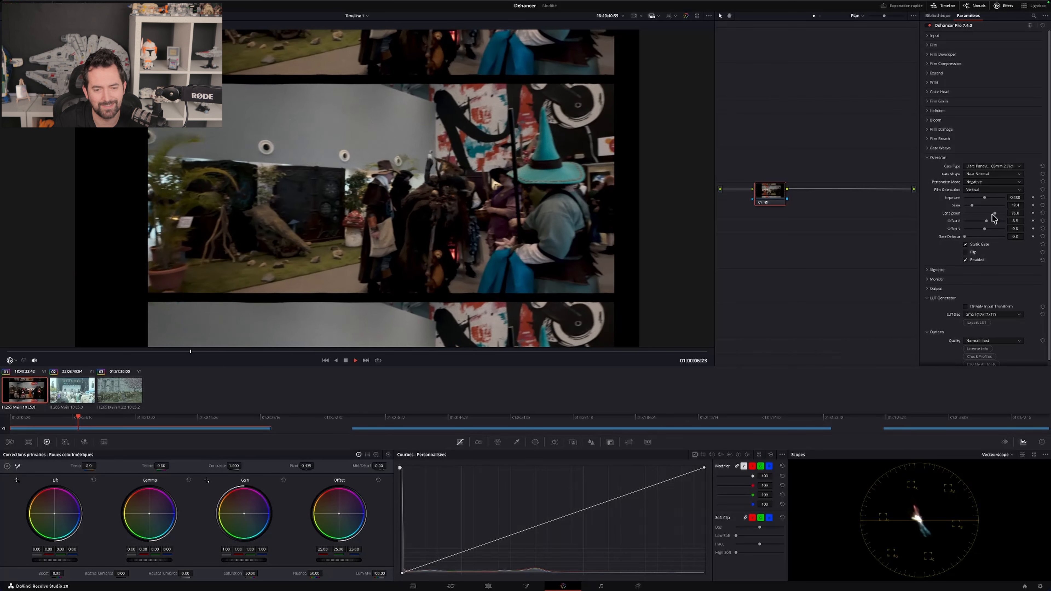
pyautogui.press('space')
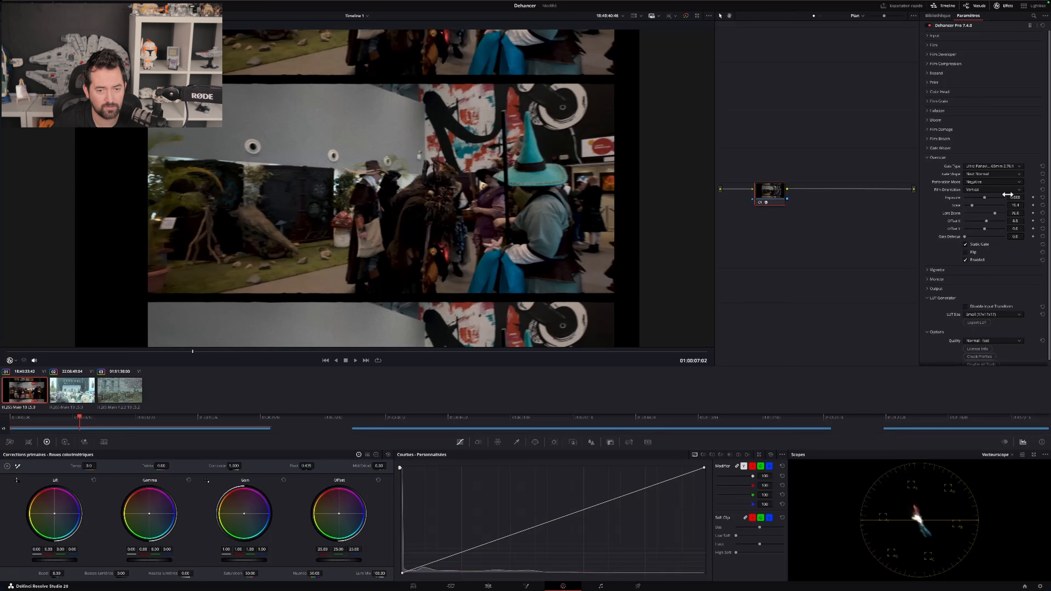
pyautogui.click(989, 166)
pyautogui.click(984, 202)
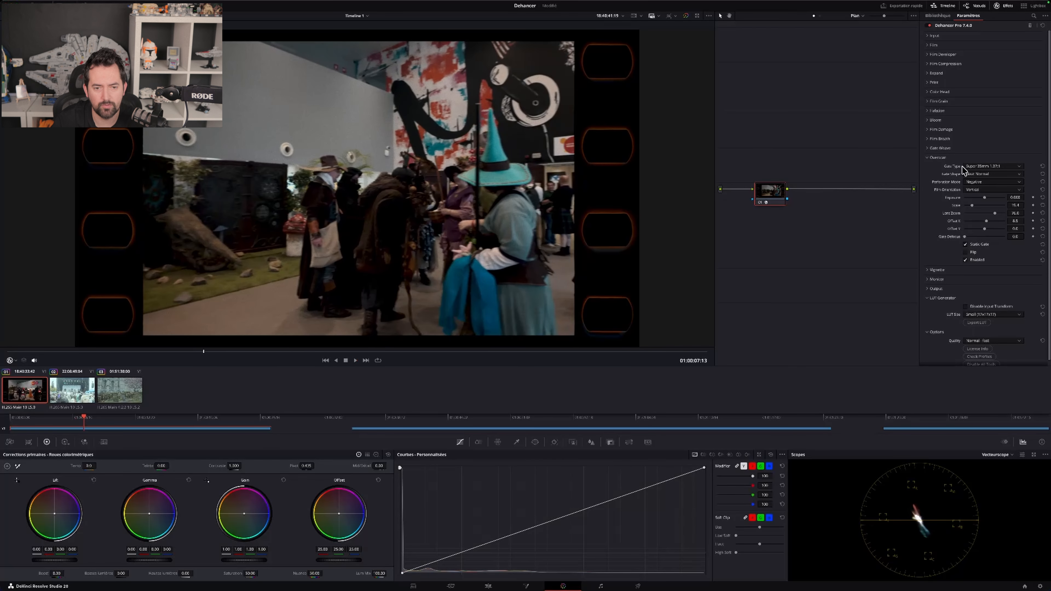
# Step: Enable Film Damage with the 8 mm / Super 8 profile and preview it with playback
pyautogui.click(929, 130)
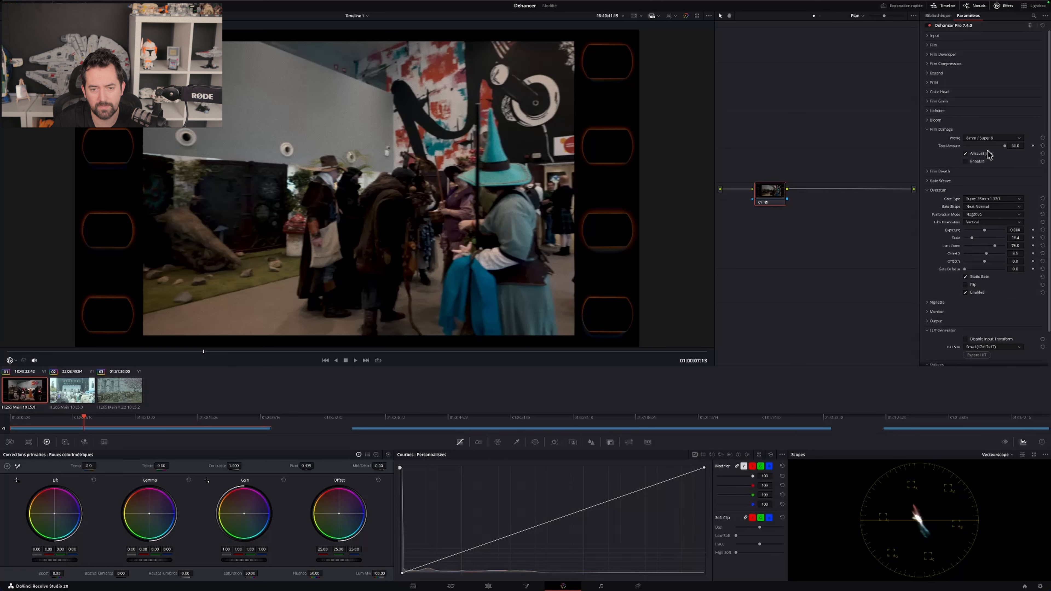
pyautogui.press('space')
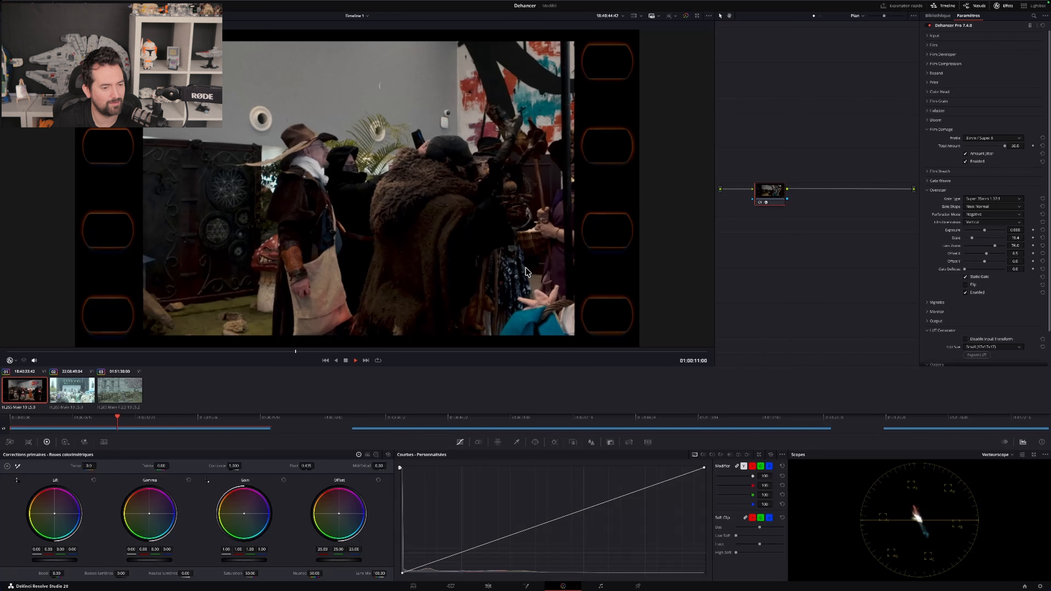
pyautogui.press('space')
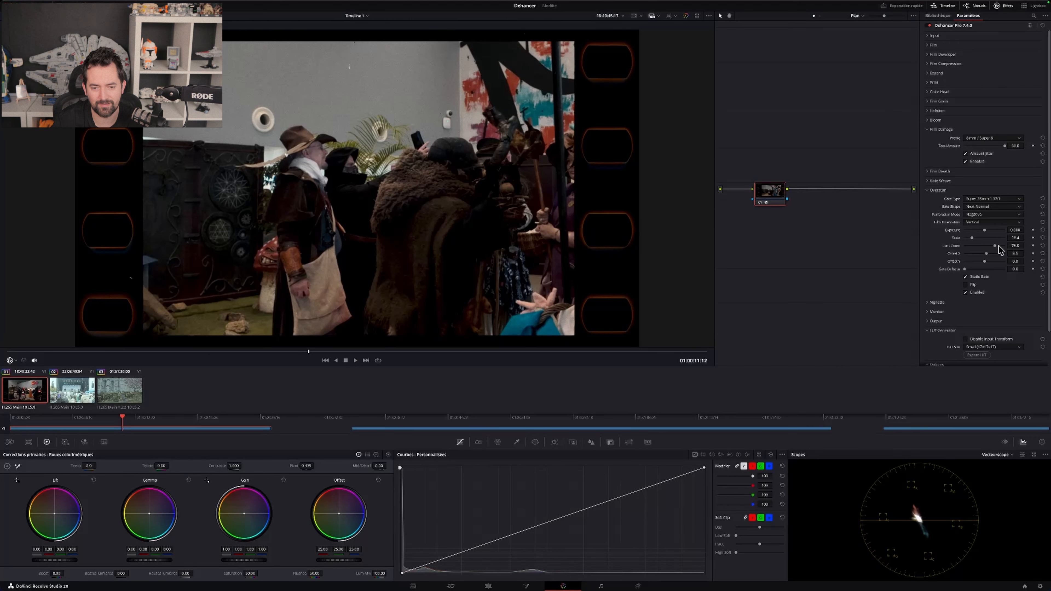
# Step: Set the Overscan exposure to about 1.25, reset its scale to 0, and choose the Near Rounded gate shape
pyautogui.moveTo(987, 232); pyautogui.dragTo(998, 232)
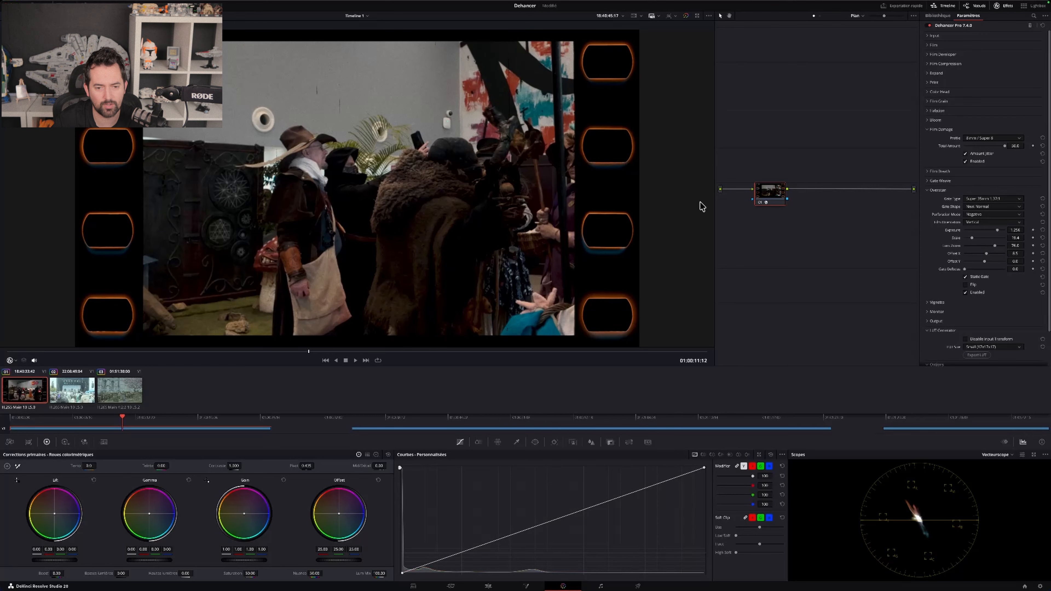
pyautogui.moveTo(973, 239); pyautogui.dragTo(971, 239)
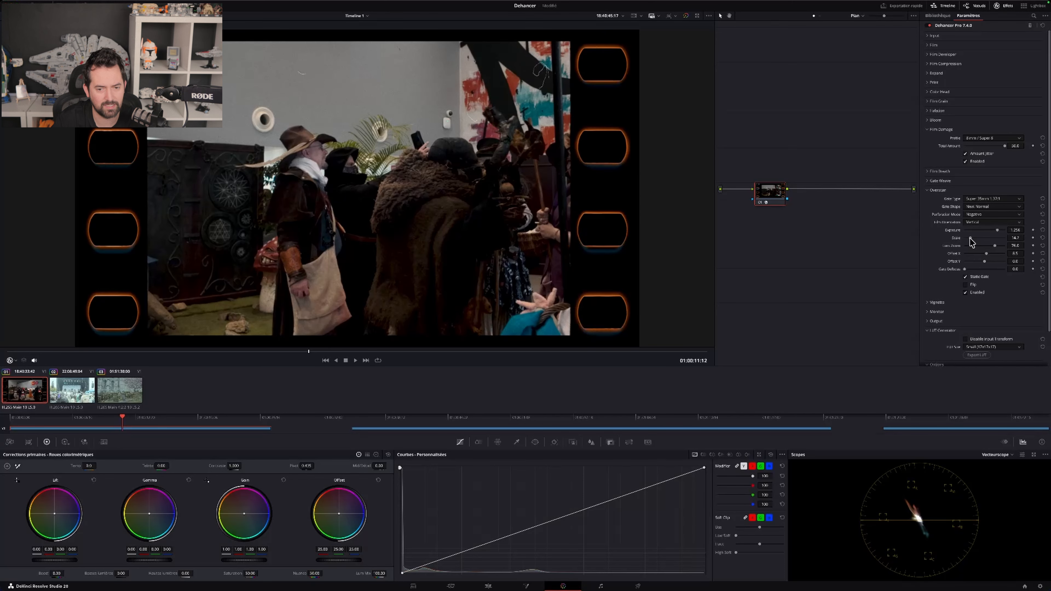
pyautogui.click(1041, 238)
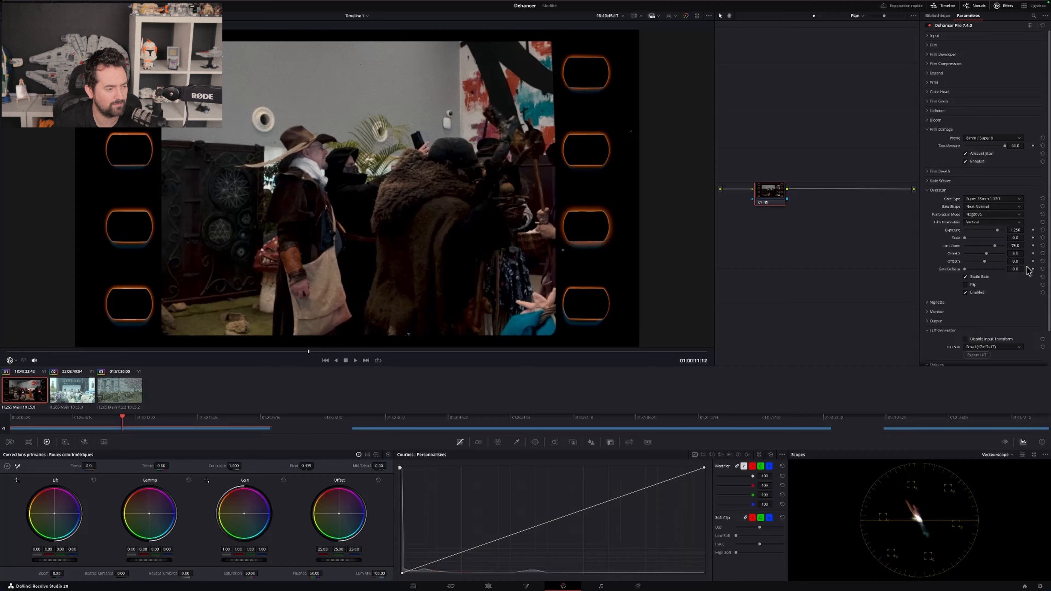
pyautogui.click(997, 207)
pyautogui.click(980, 229)
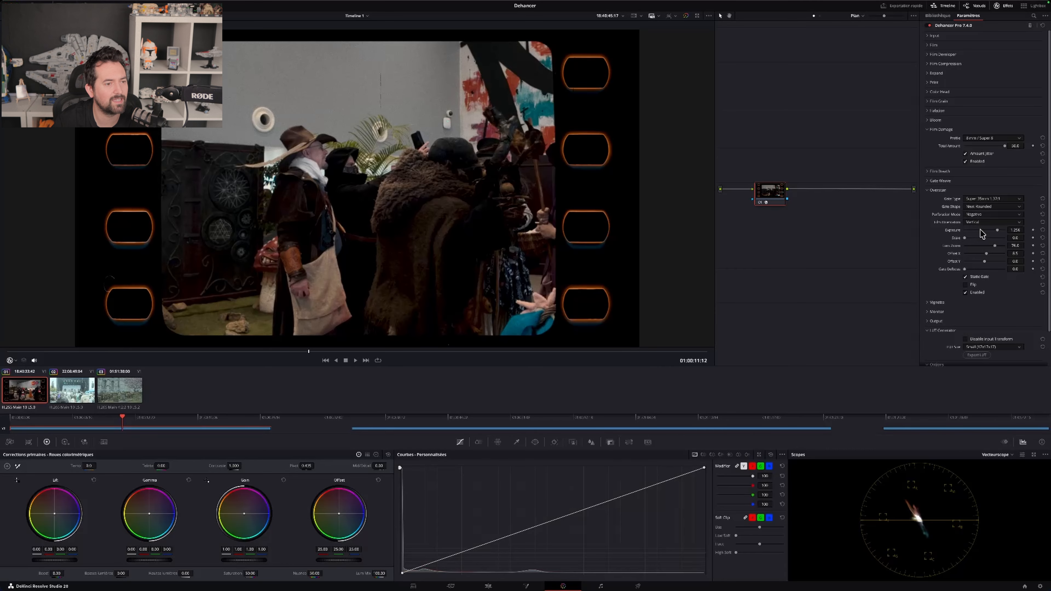
# Step: Play the clip from near its start to review the combined Overscan and Film Damage look, then disable Overscan
pyautogui.click(25, 418)
pyautogui.press('space')
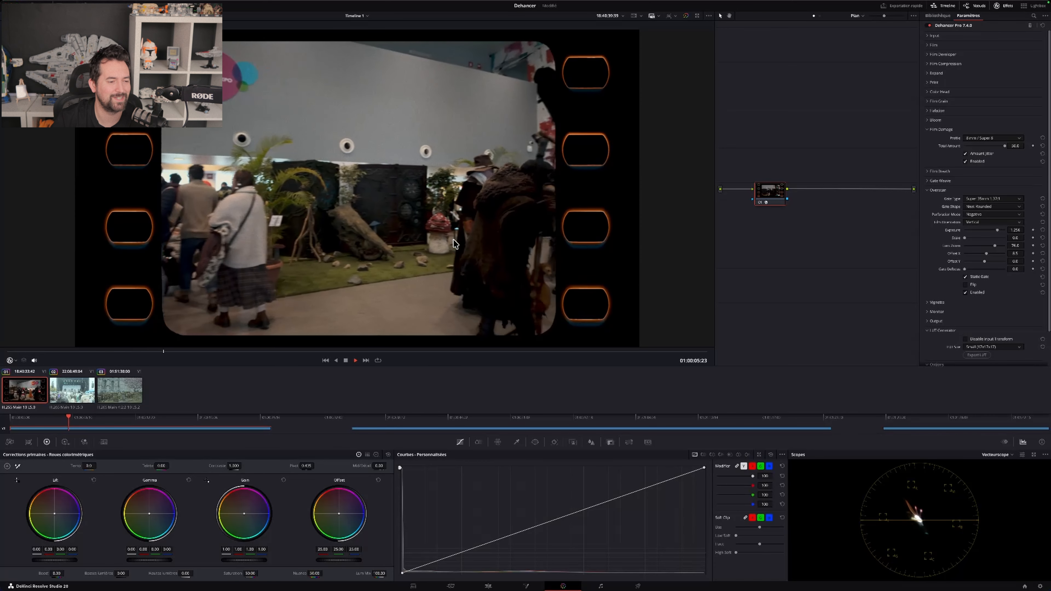
pyautogui.click(929, 192)
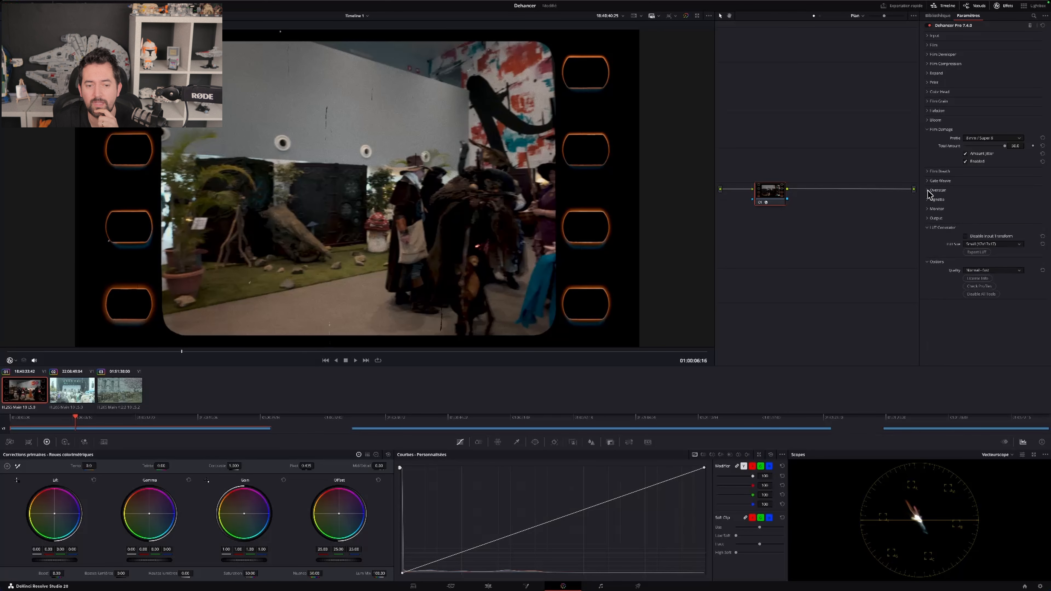
pyautogui.click(929, 192)
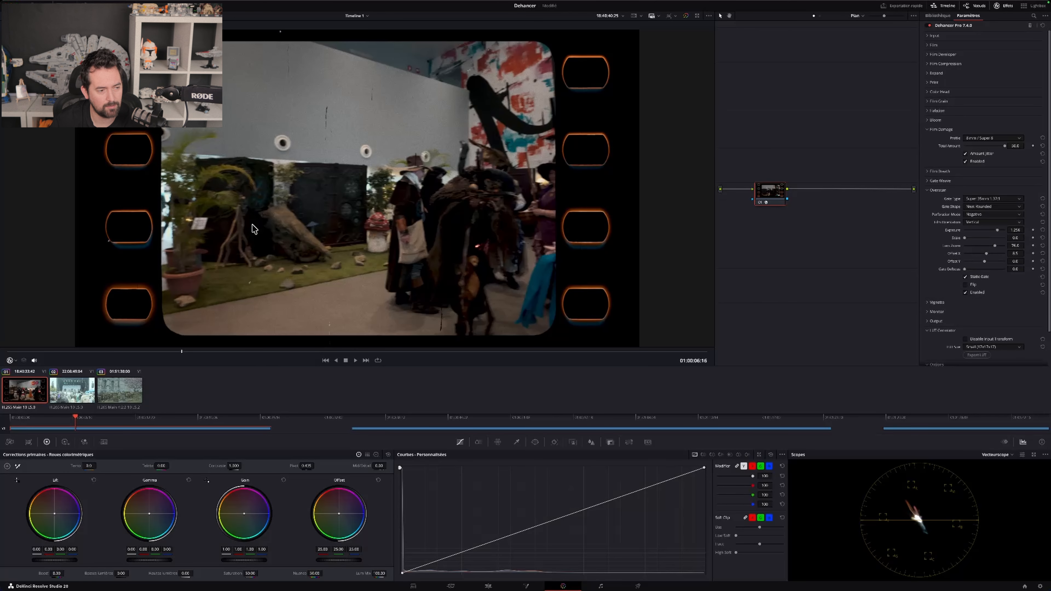
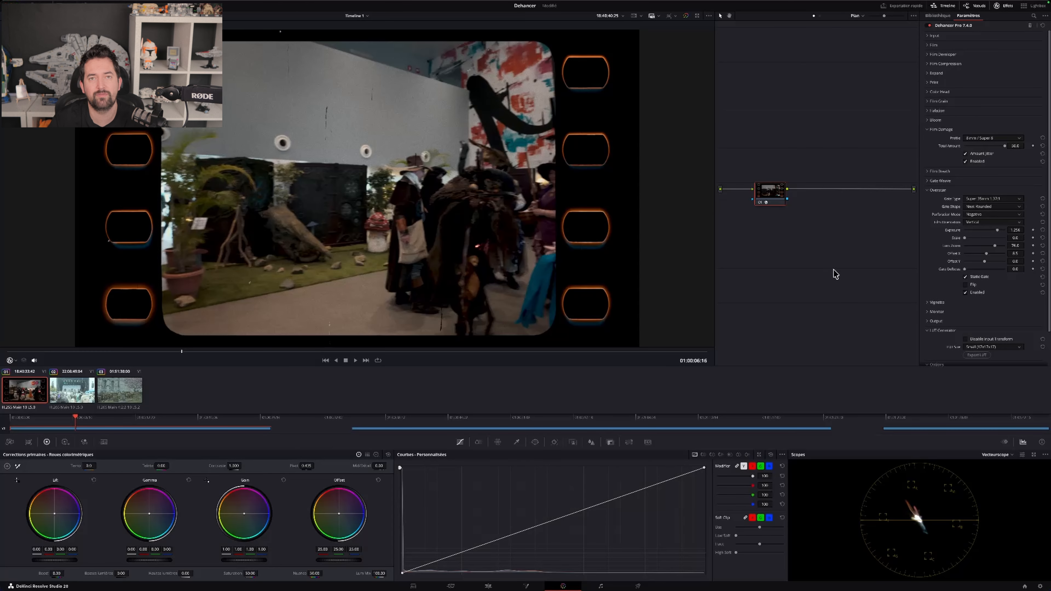
pyautogui.click(965, 293)
pyautogui.click(934, 191)
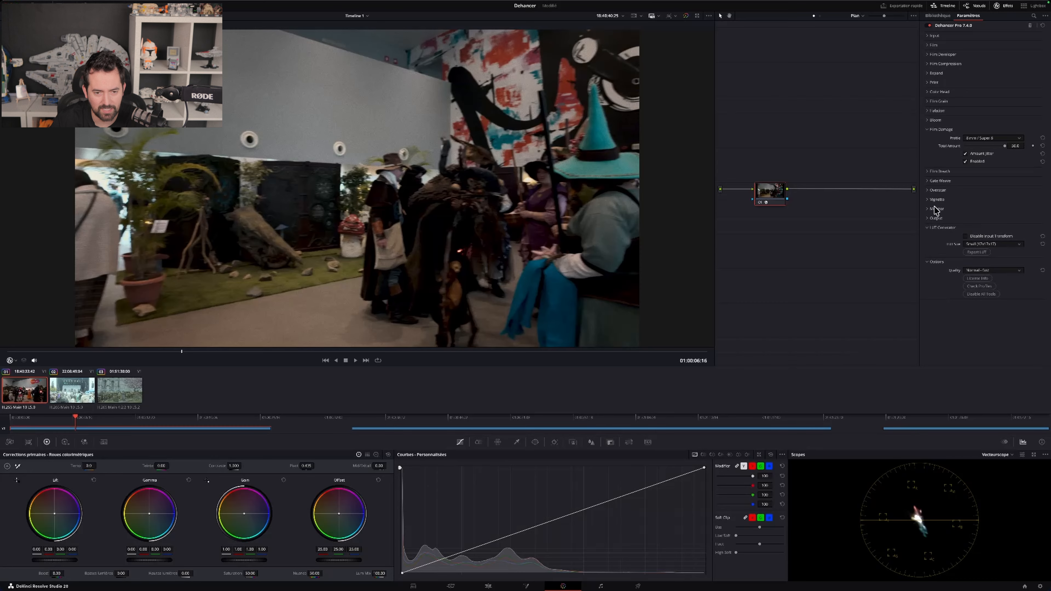
# Step: Preview the False Color and Clipping Indication views in the Monitor settings one after the other, then turn both off
pyautogui.click(928, 210)
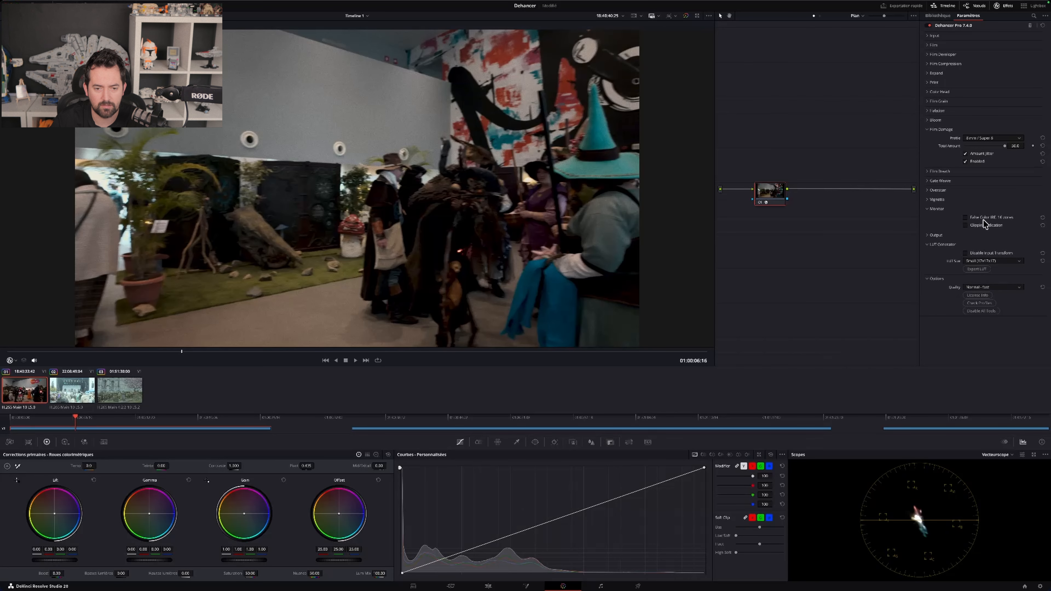
pyautogui.click(965, 218)
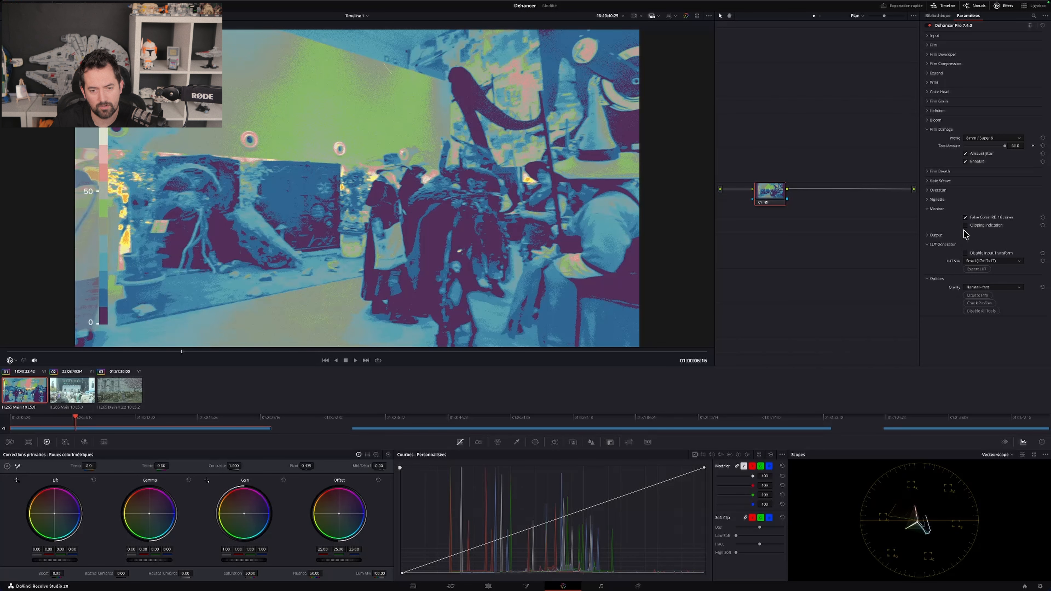
pyautogui.click(966, 226)
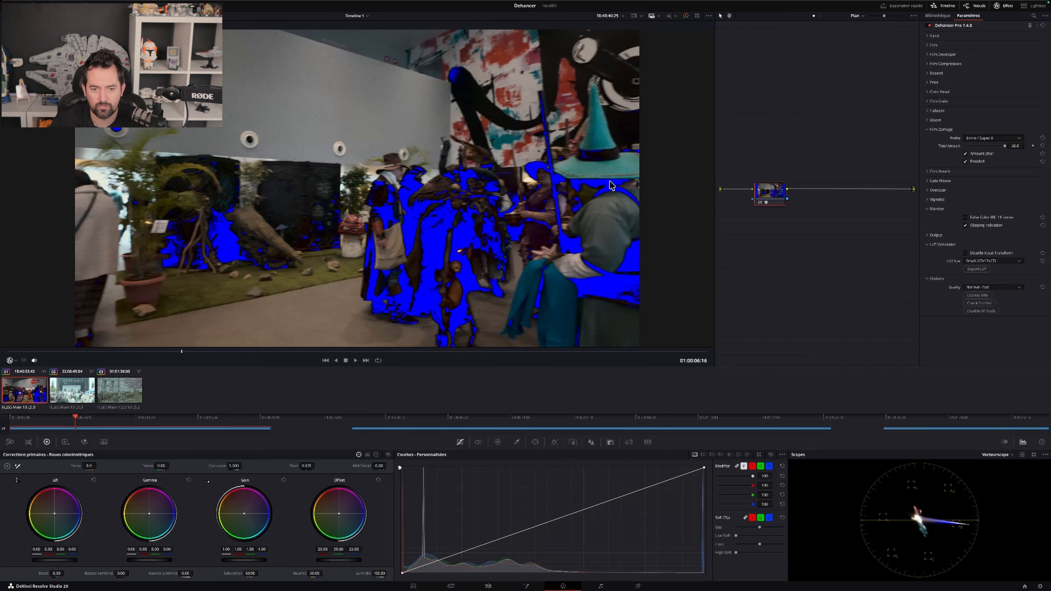
pyautogui.click(967, 225)
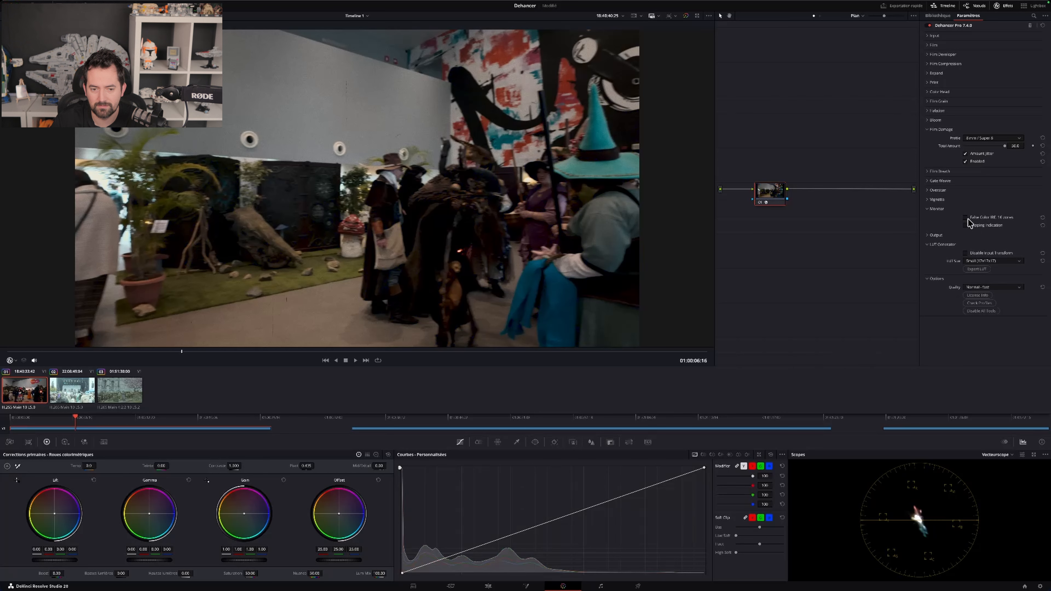
pyautogui.click(927, 211)
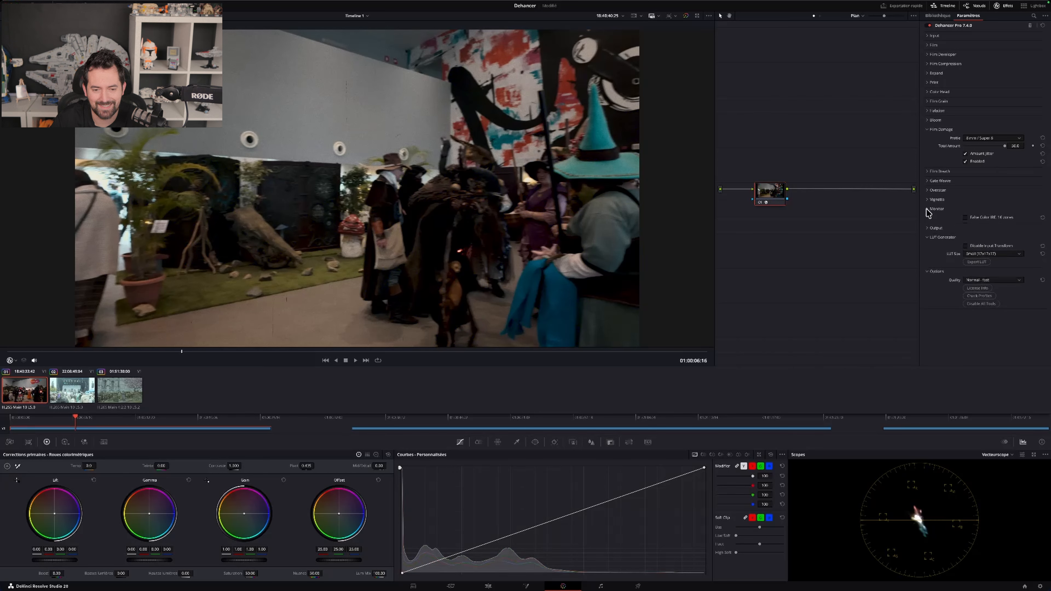
# Step: Examine the Output impact amount and the available Quality modes in the Options settings
pyautogui.click(927, 219)
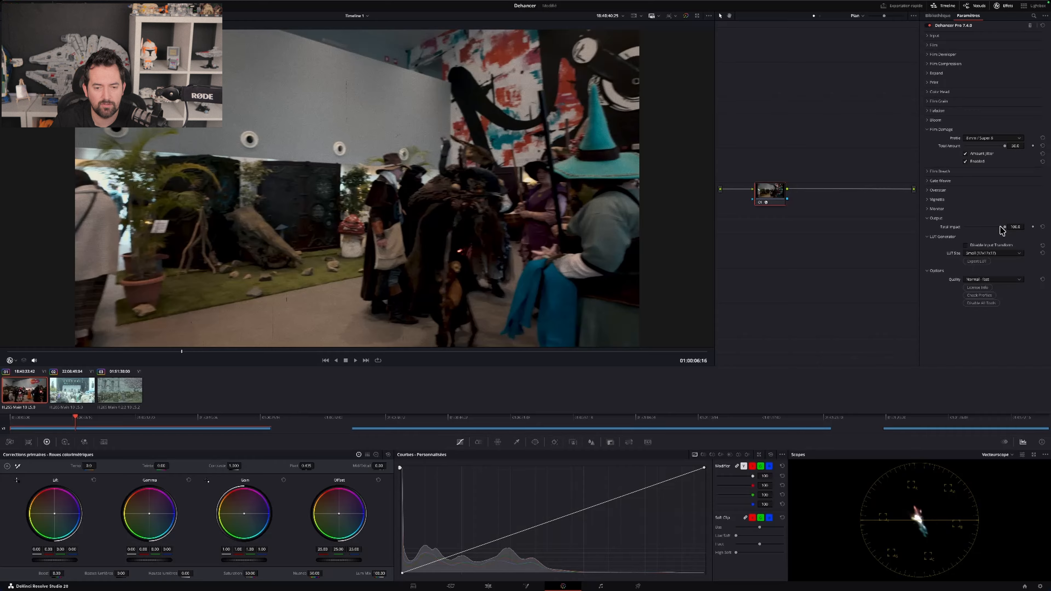
pyautogui.moveTo(1005, 228)
pyautogui.mouseDown()
pyautogui.moveTo(940, 237)
pyautogui.moveTo(1006, 230)
pyautogui.mouseUp()
pyautogui.click(934, 222)
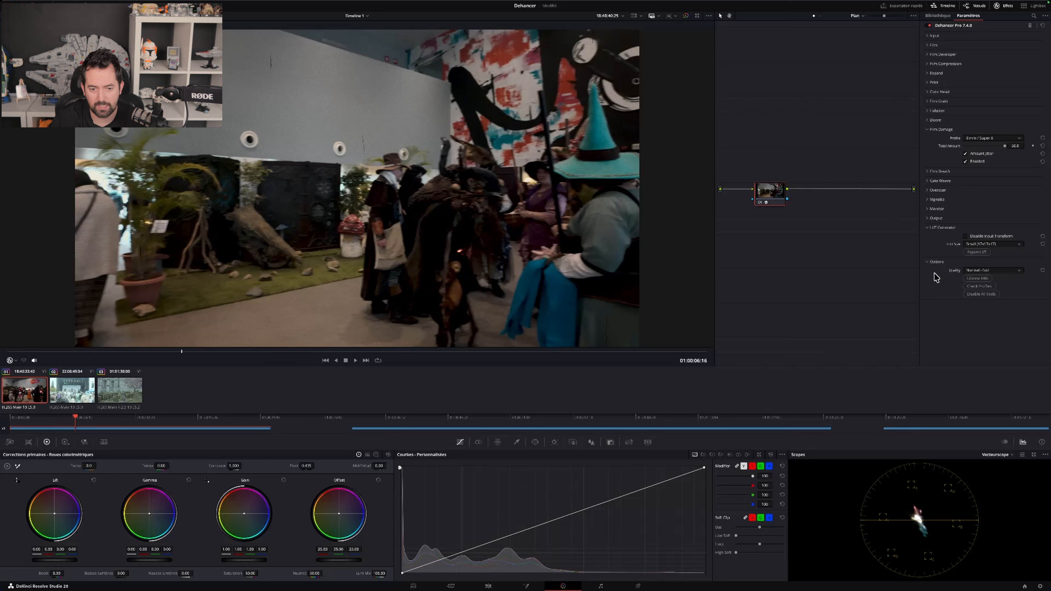
pyautogui.click(1011, 271)
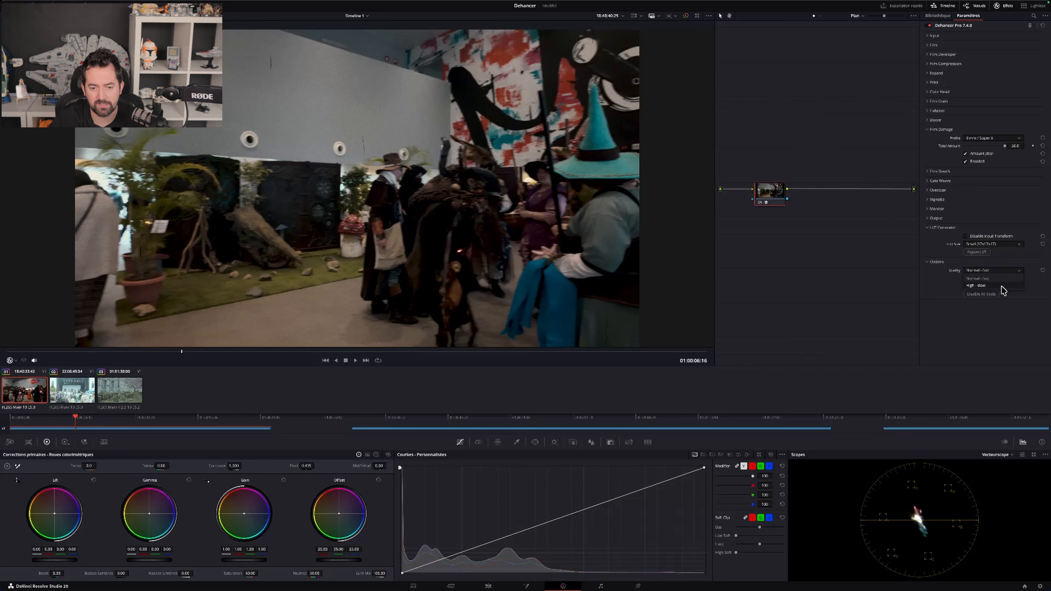
pyautogui.click(988, 297)
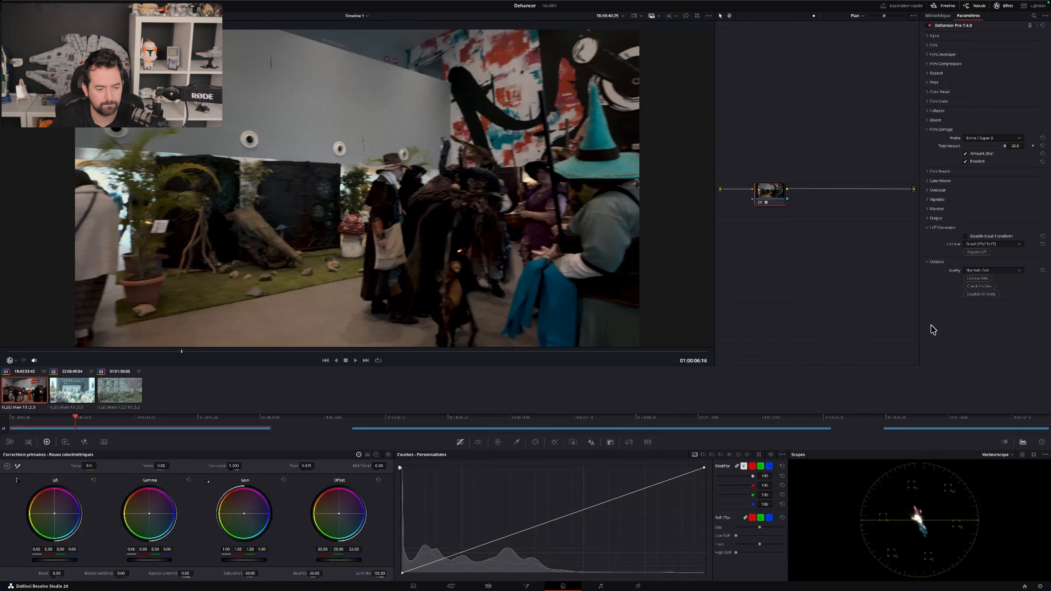
# Step: Go to the concert clip and set Dehancer's input to a chosen camera: DJI, OSMO Pocket, D-Log M format
pyautogui.moveTo(395, 419); pyautogui.dragTo(421, 421)
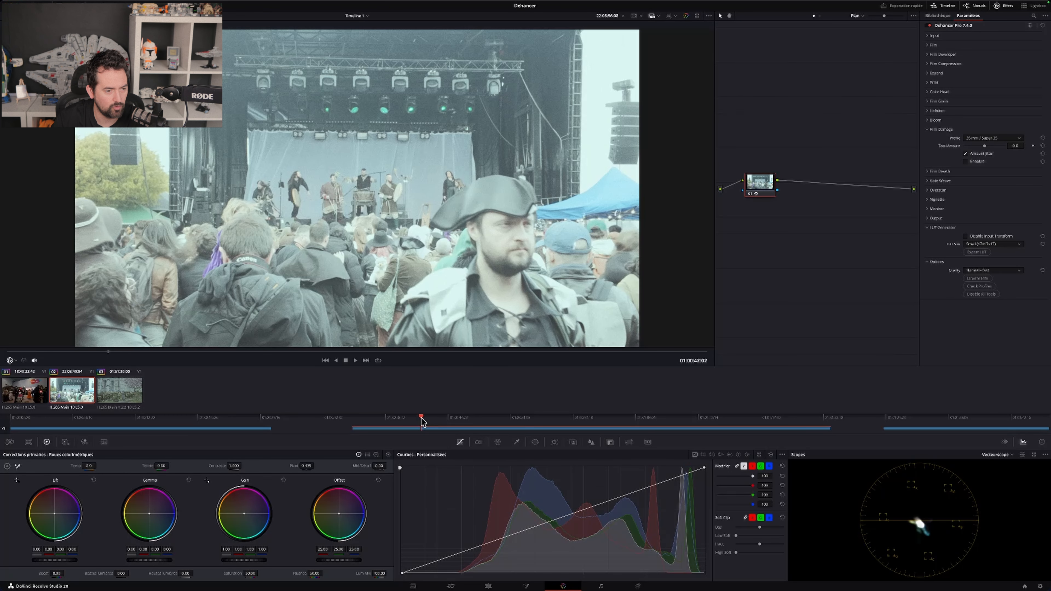
pyautogui.click(935, 36)
pyautogui.click(974, 44)
pyautogui.click(979, 100)
pyautogui.click(991, 52)
pyautogui.click(968, 94)
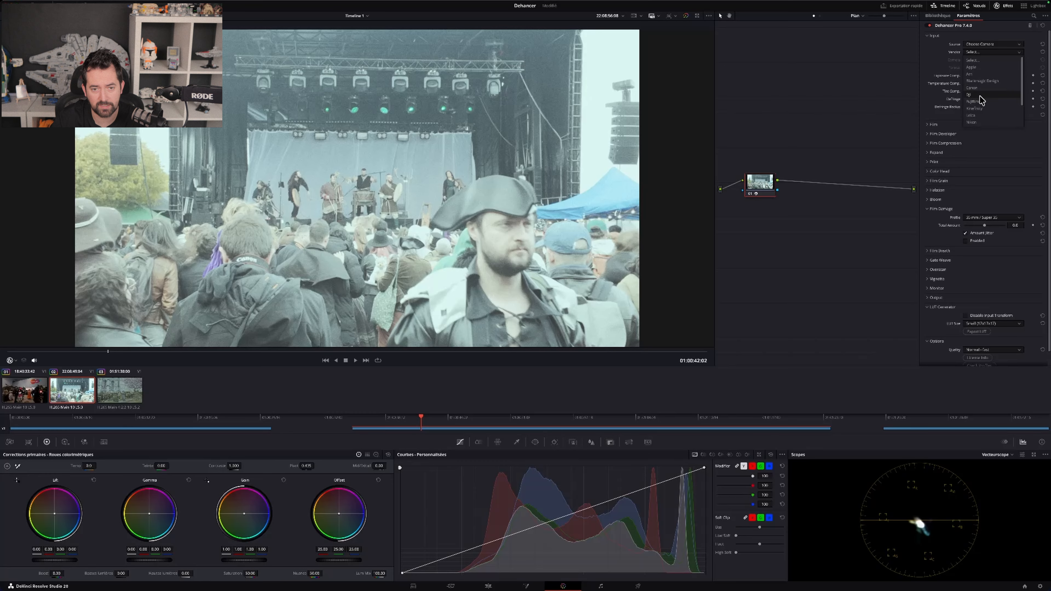
pyautogui.click(992, 59)
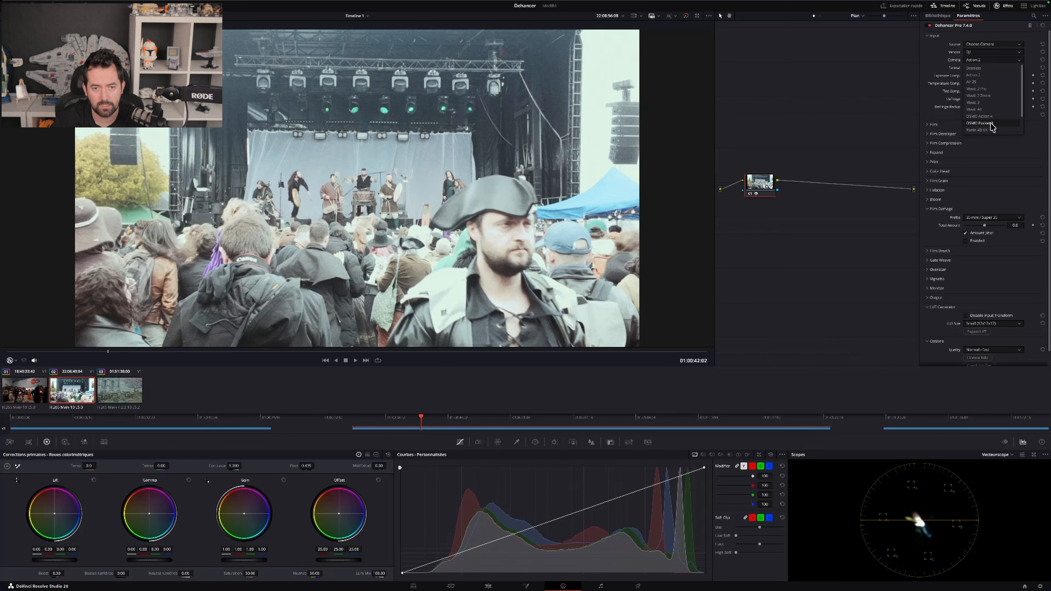
pyautogui.click(979, 123)
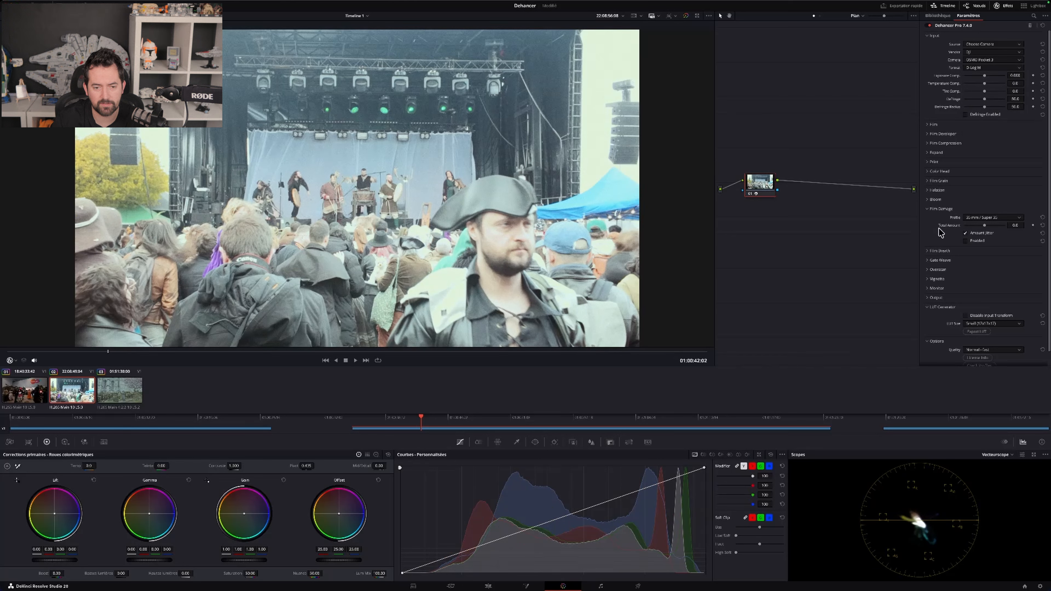
# Step: Collapse the Film Damage and Options settings, disable the Film profile on the concert clip, and open the Film Developer settings
pyautogui.click(928, 209)
pyautogui.click(929, 275)
pyautogui.click(928, 125)
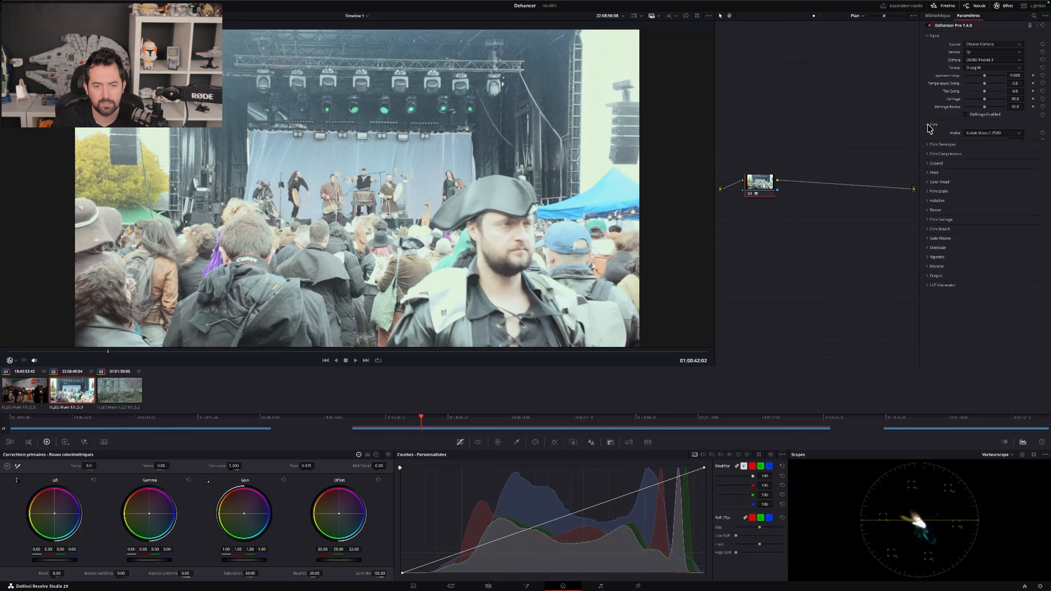
pyautogui.click(967, 150)
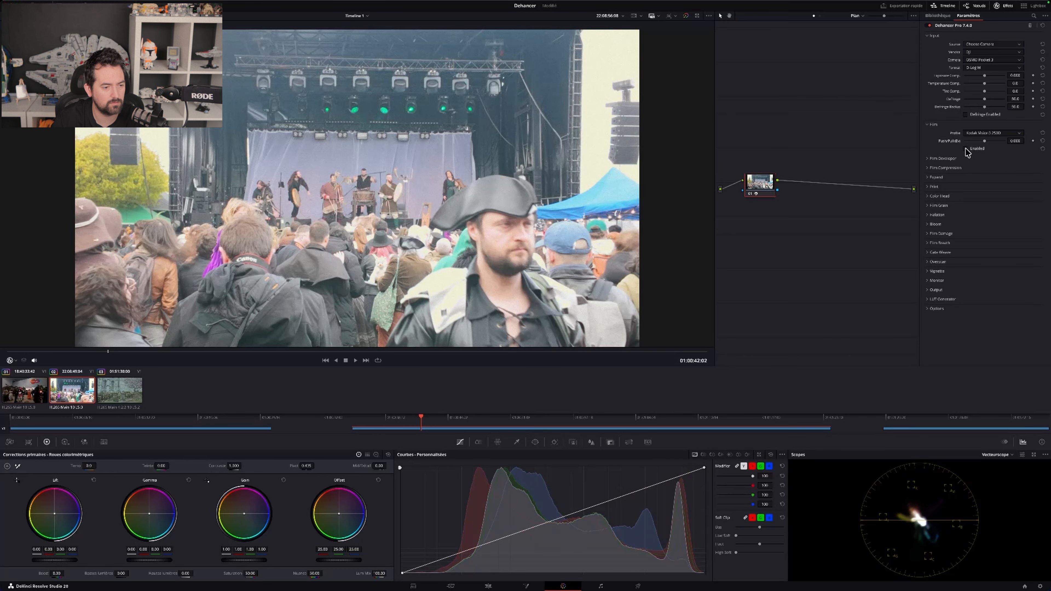
pyautogui.click(928, 159)
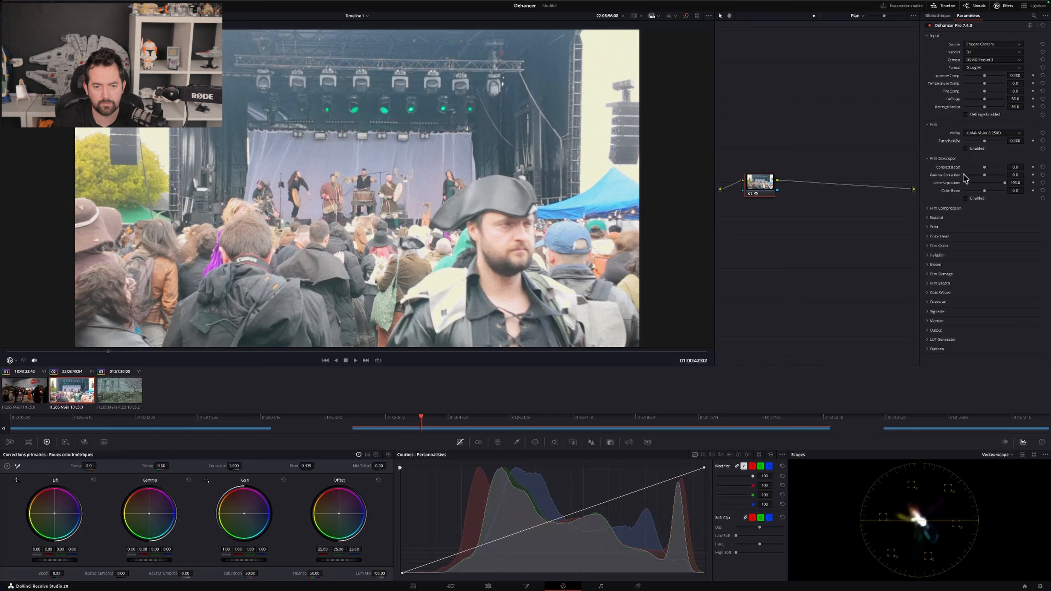
# Step: Examine the Film Compression, Expand and Print settings, then collapse them together with Film Developer
pyautogui.click(928, 209)
pyautogui.click(928, 209)
pyautogui.click(927, 218)
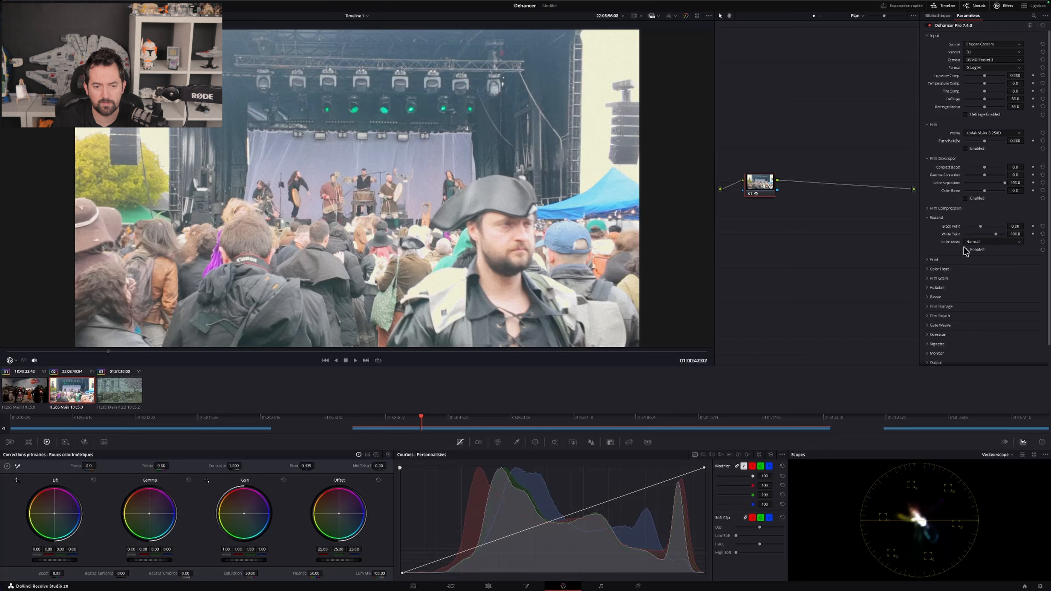
pyautogui.click(929, 259)
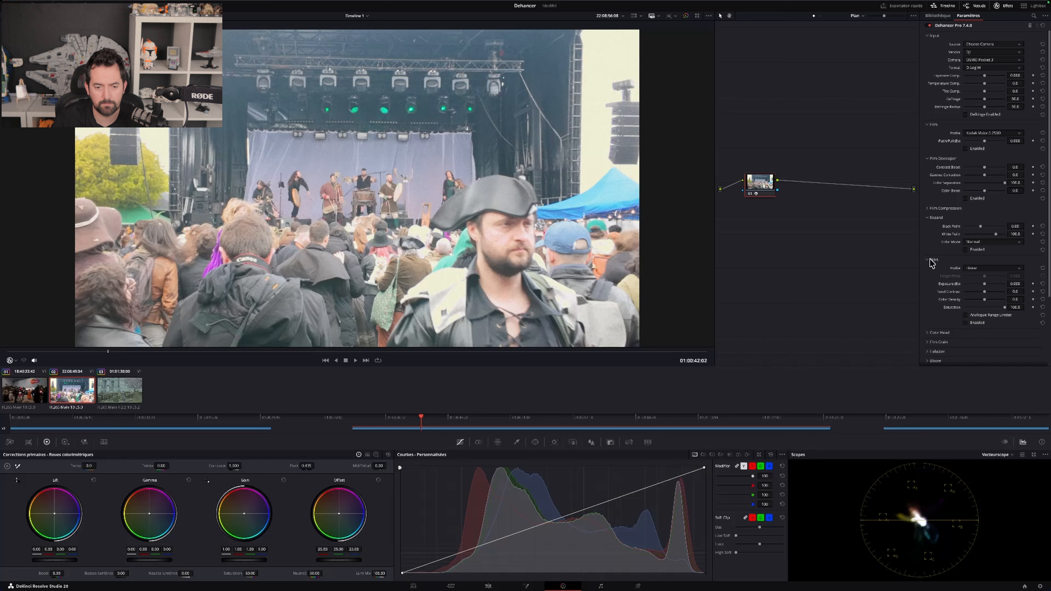
pyautogui.click(928, 259)
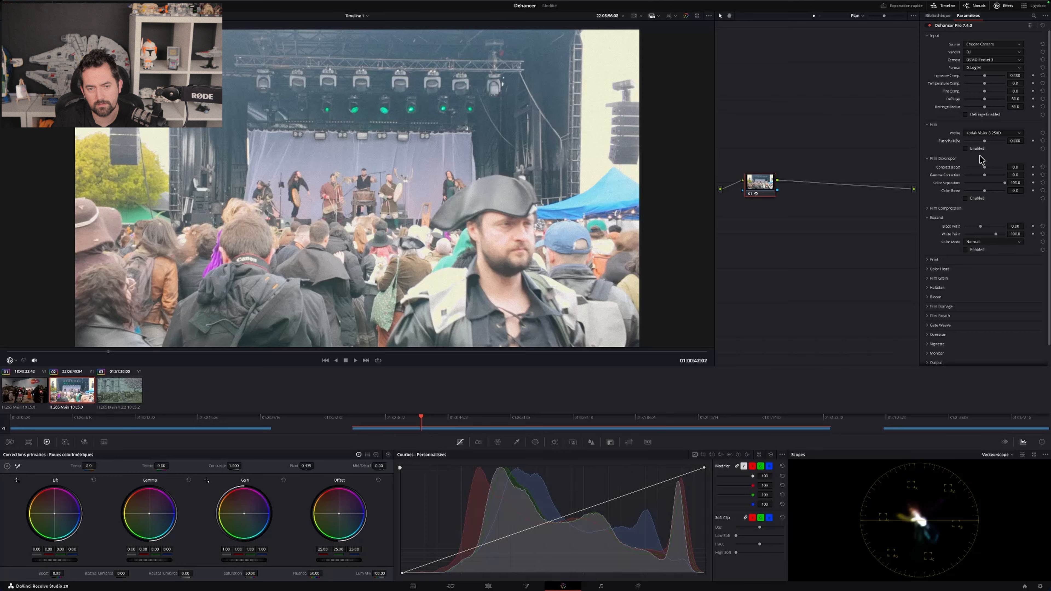
pyautogui.click(929, 260)
pyautogui.click(929, 260)
pyautogui.click(928, 217)
pyautogui.click(928, 209)
pyautogui.click(927, 209)
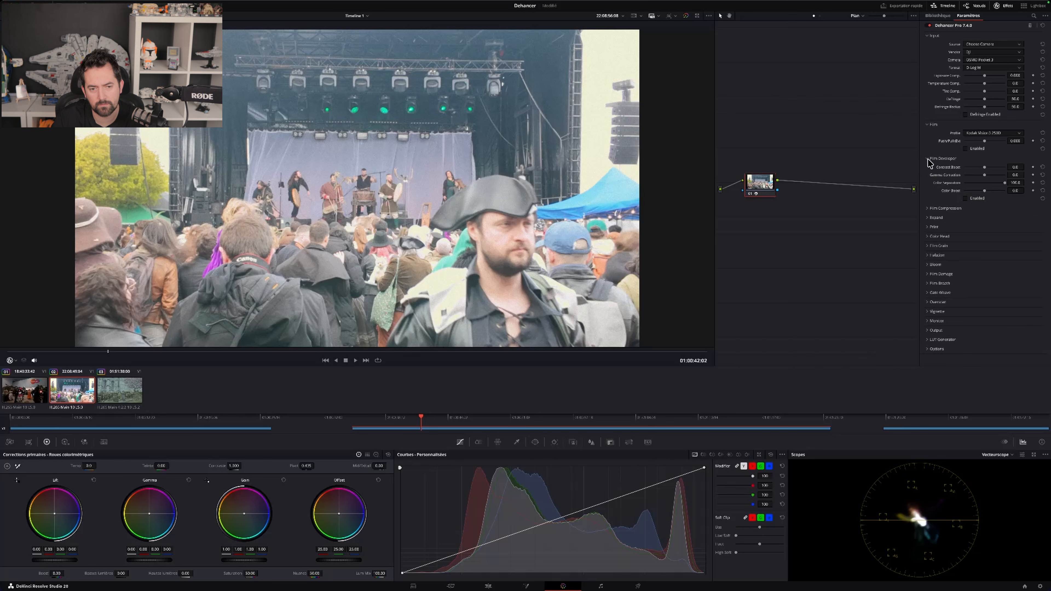
pyautogui.click(927, 159)
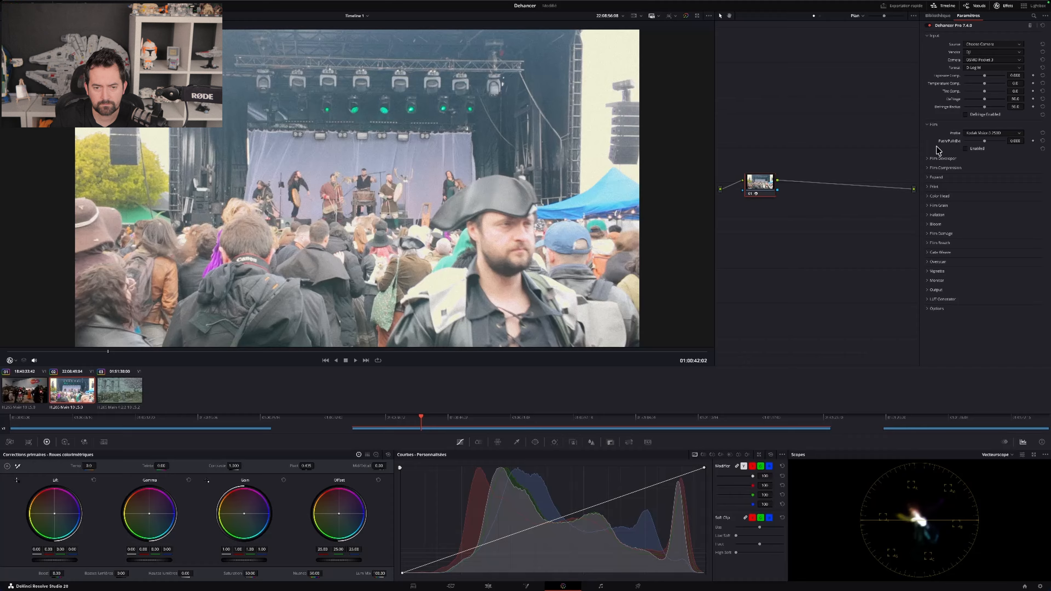
# Step: Preview a different Film profile on the concert clip, turn Film off again and collapse its settings
pyautogui.scroll(-2, 993, 133)
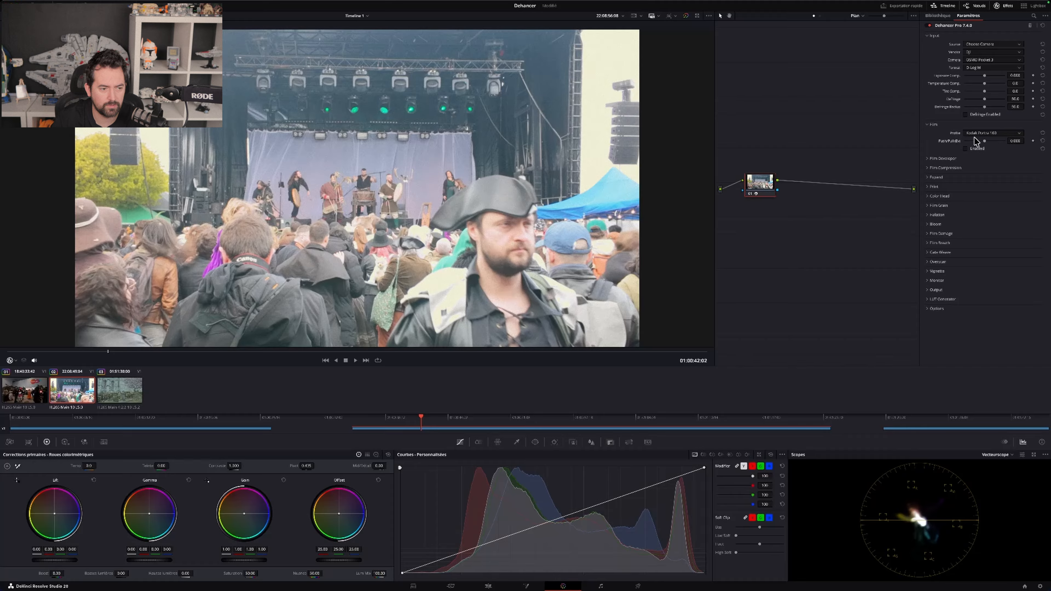
pyautogui.click(966, 149)
pyautogui.click(966, 150)
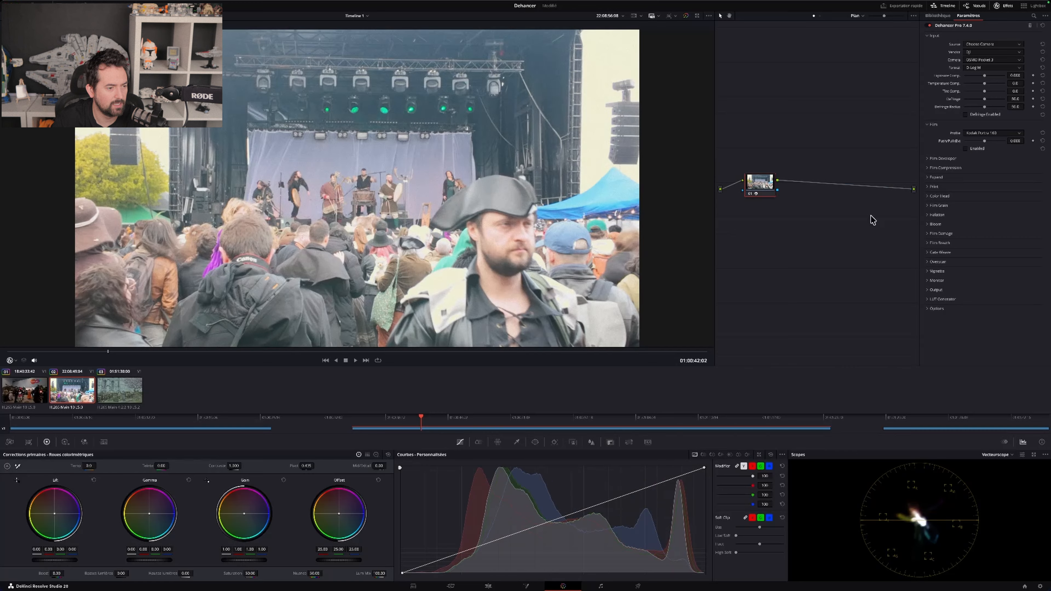
pyautogui.click(929, 124)
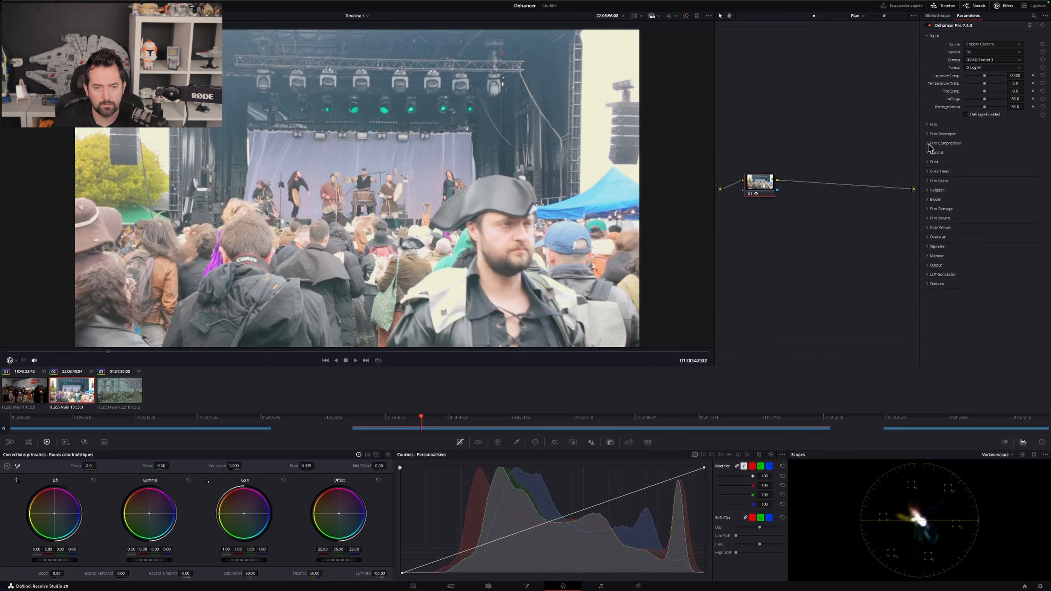
# Step: Look through the Film Grain, Halation, Film Damage and Overscan settings, leaving only the Halation settings expanded
pyautogui.click(929, 181)
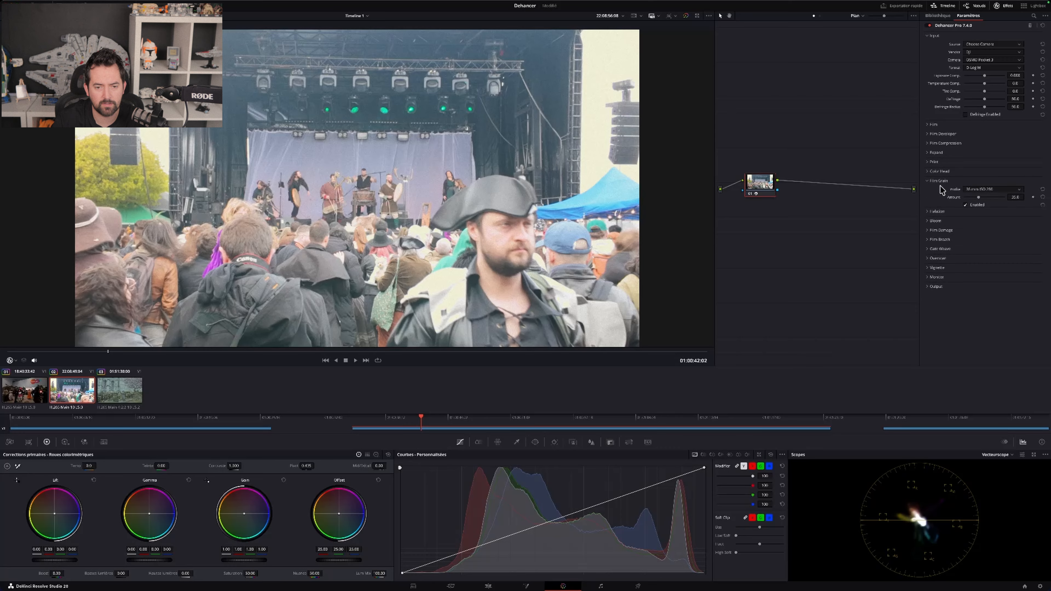
pyautogui.click(929, 181)
pyautogui.click(930, 191)
pyautogui.click(929, 242)
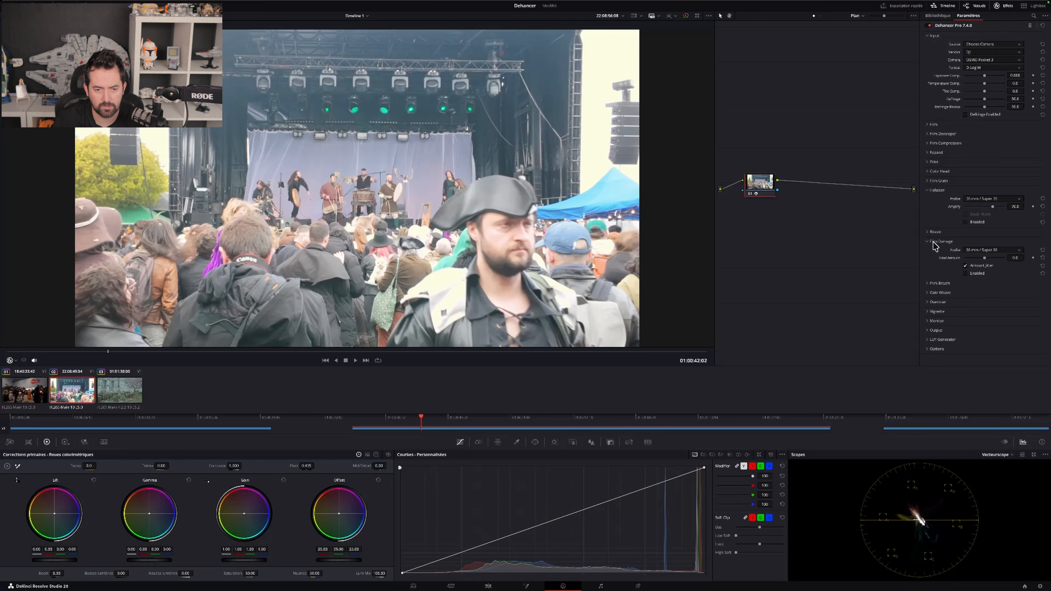
pyautogui.click(927, 241)
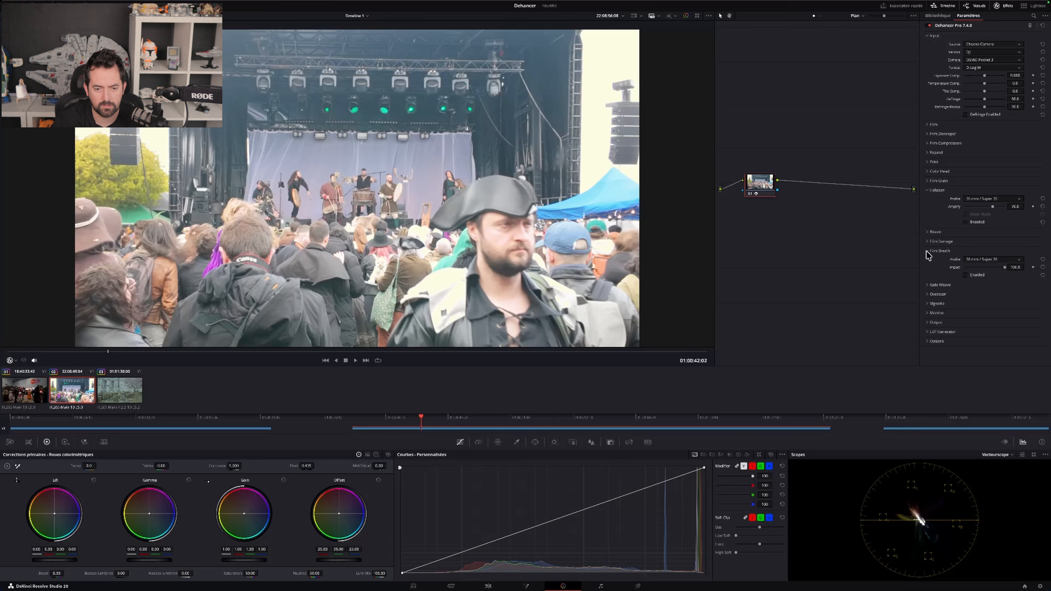
pyautogui.click(929, 270)
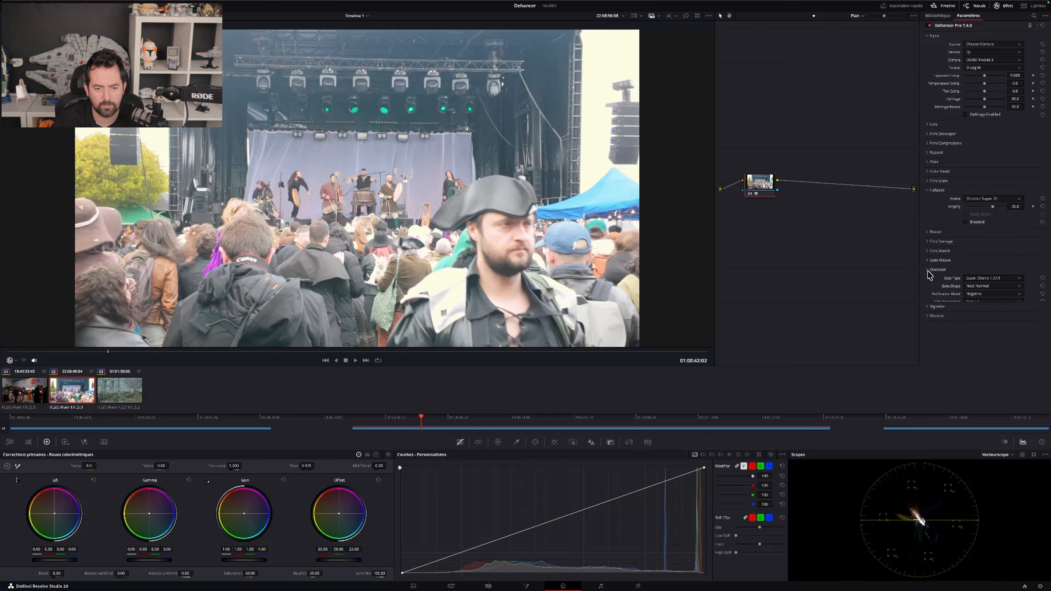
pyautogui.scroll(-3, 952, 275)
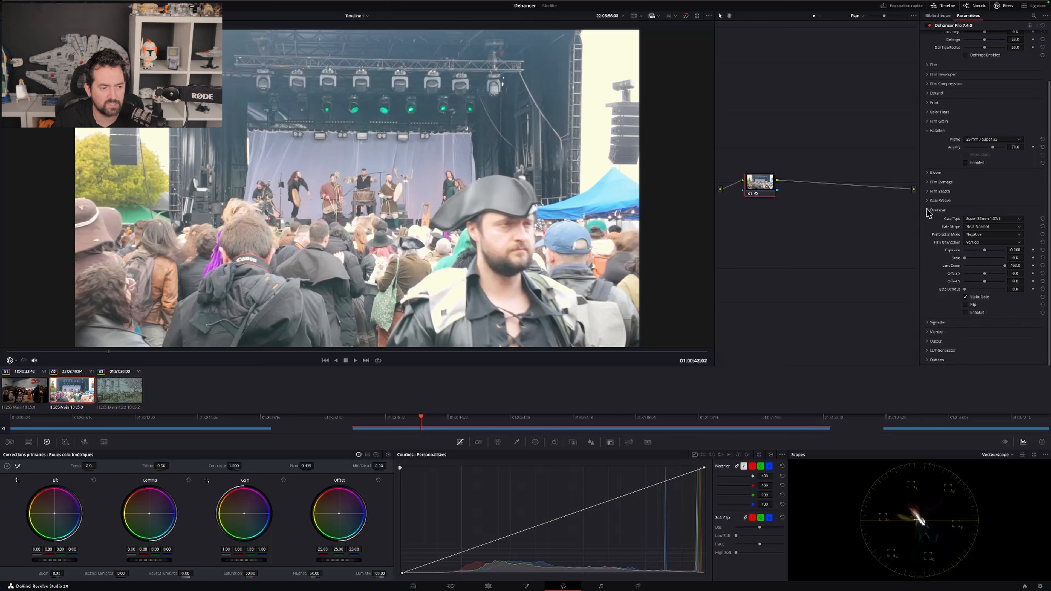
pyautogui.click(929, 211)
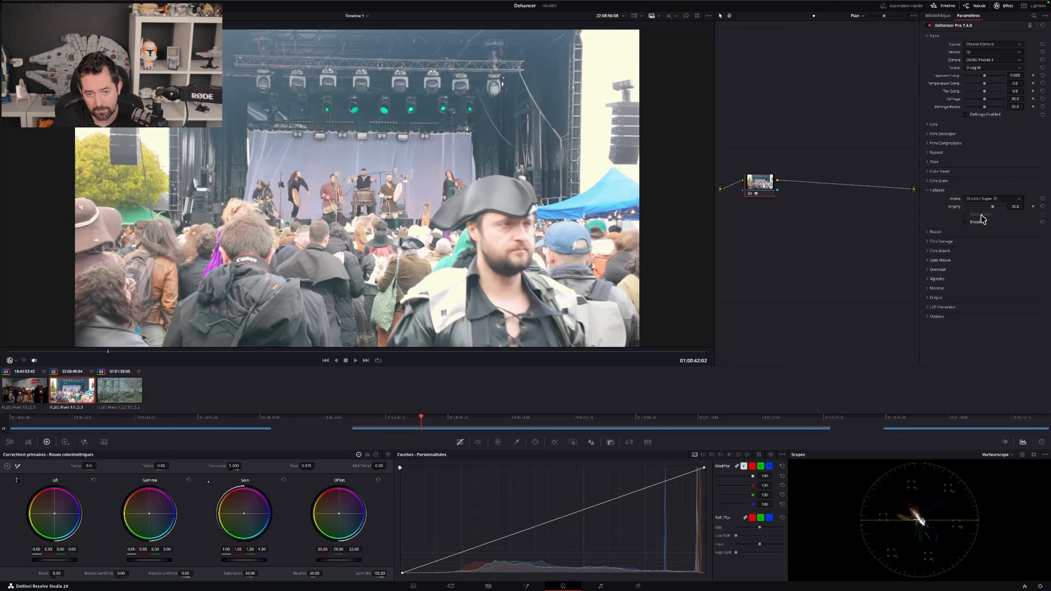
# Step: Enable Halation on the concert clip, show it in Mask Mode and vary the Amplify amount
pyautogui.click(968, 224)
pyautogui.click(967, 224)
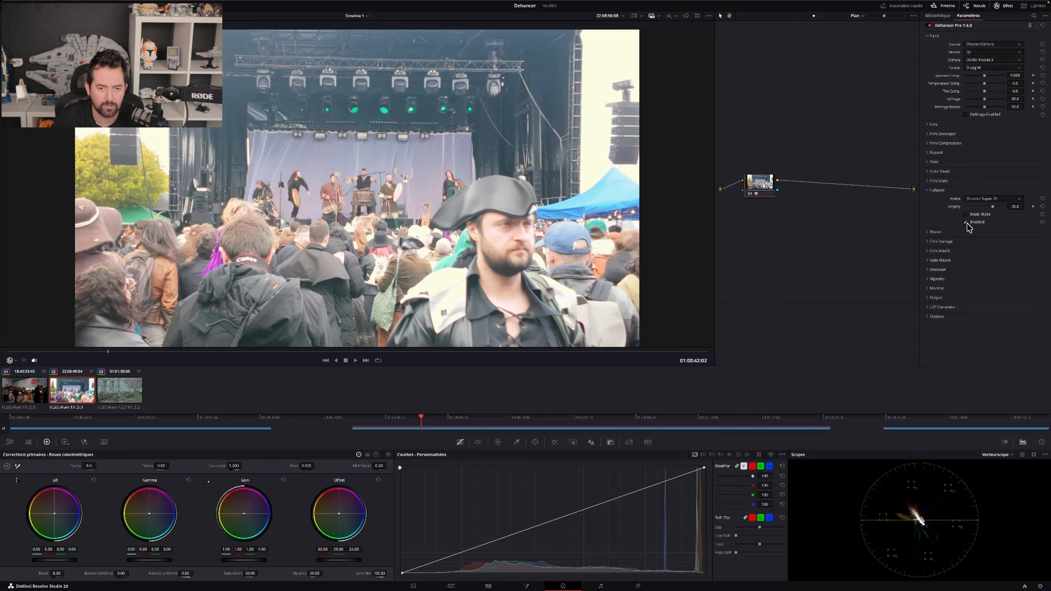
pyautogui.click(966, 214)
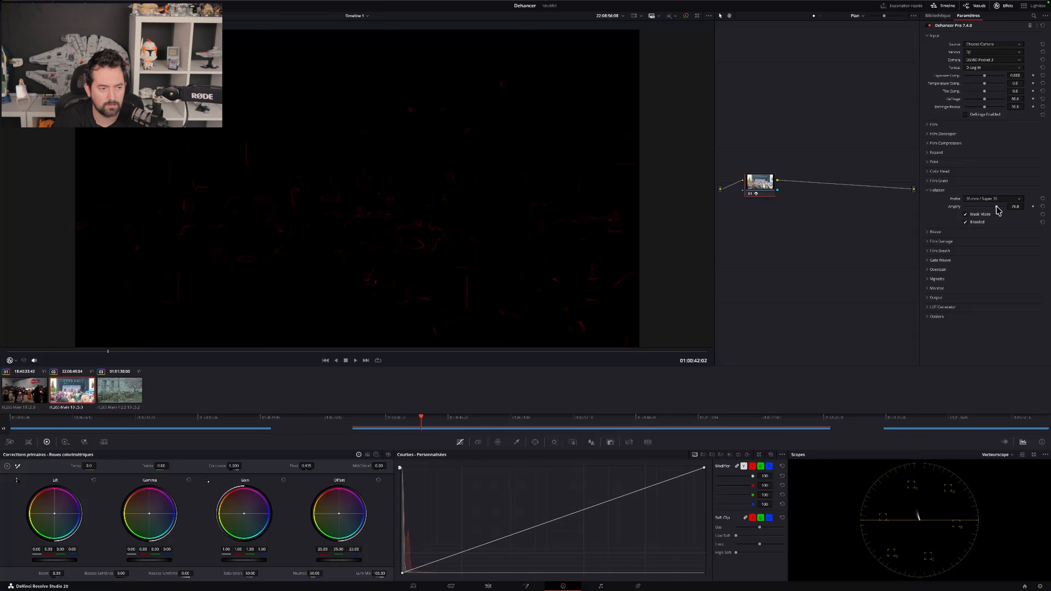
pyautogui.moveTo(980, 208)
pyautogui.mouseDown()
pyautogui.moveTo(956, 209)
pyautogui.moveTo(991, 211)
pyautogui.mouseUp()
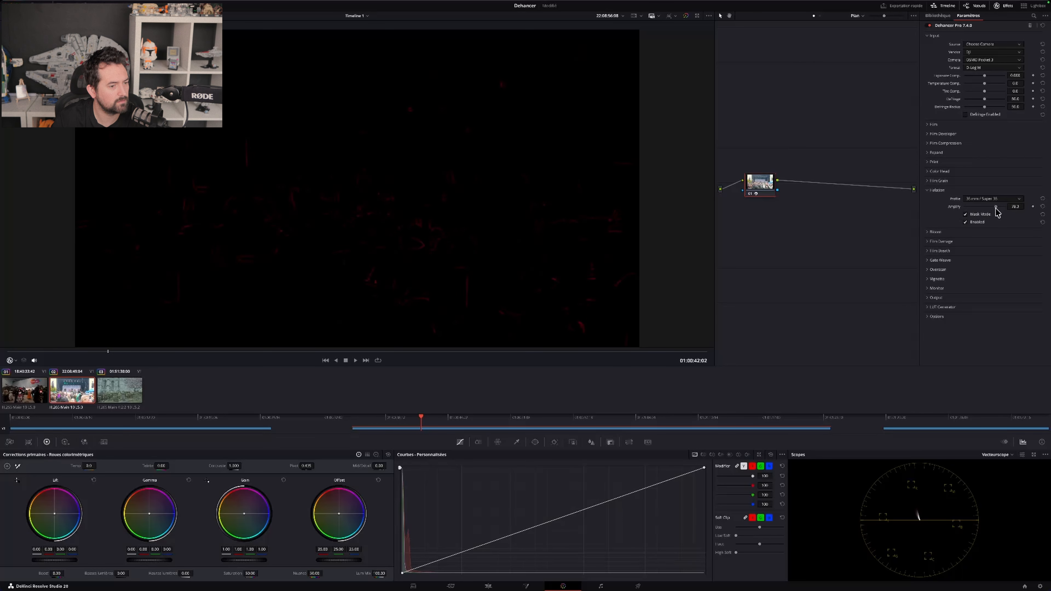
# Step: Try the 8 mm / Super 8 Halation profile in the mask view with higher and lower Amplify amounts
pyautogui.click(1010, 199)
pyautogui.click(1004, 217)
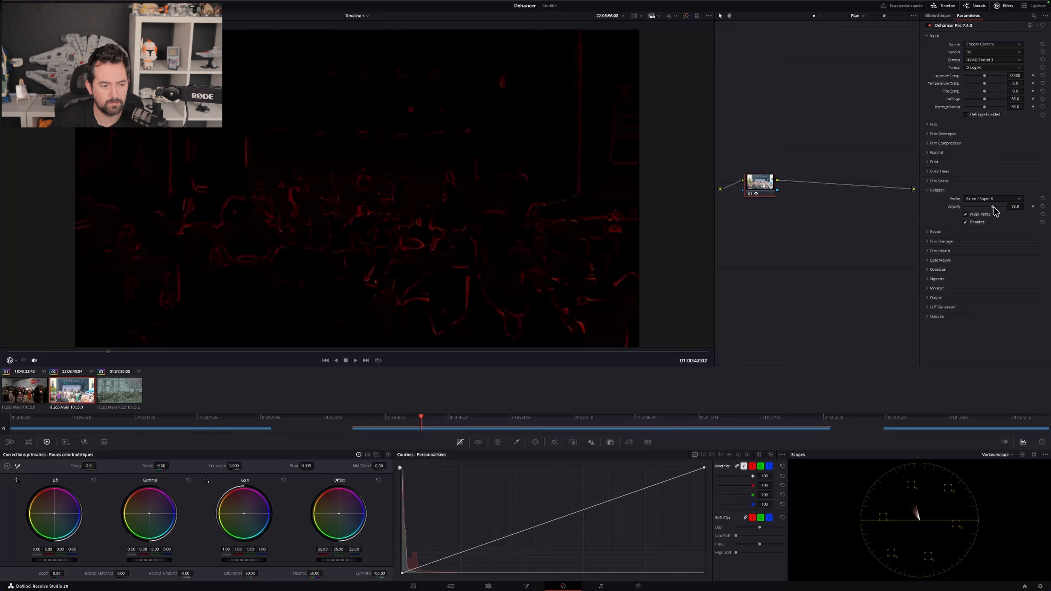
pyautogui.moveTo(992, 211); pyautogui.dragTo(995, 211)
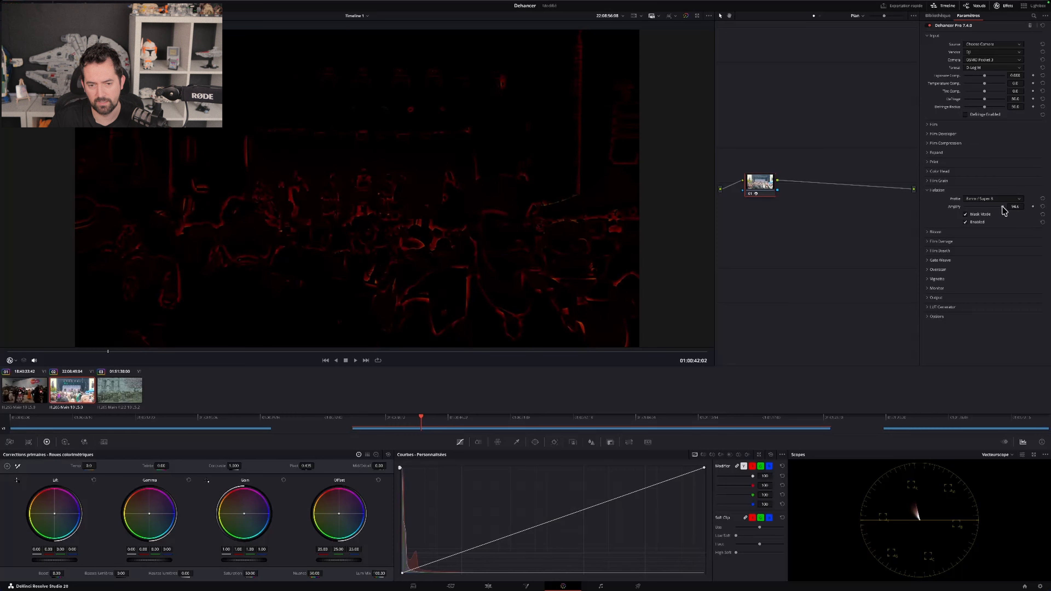
pyautogui.moveTo(1007, 211); pyautogui.dragTo(988, 213)
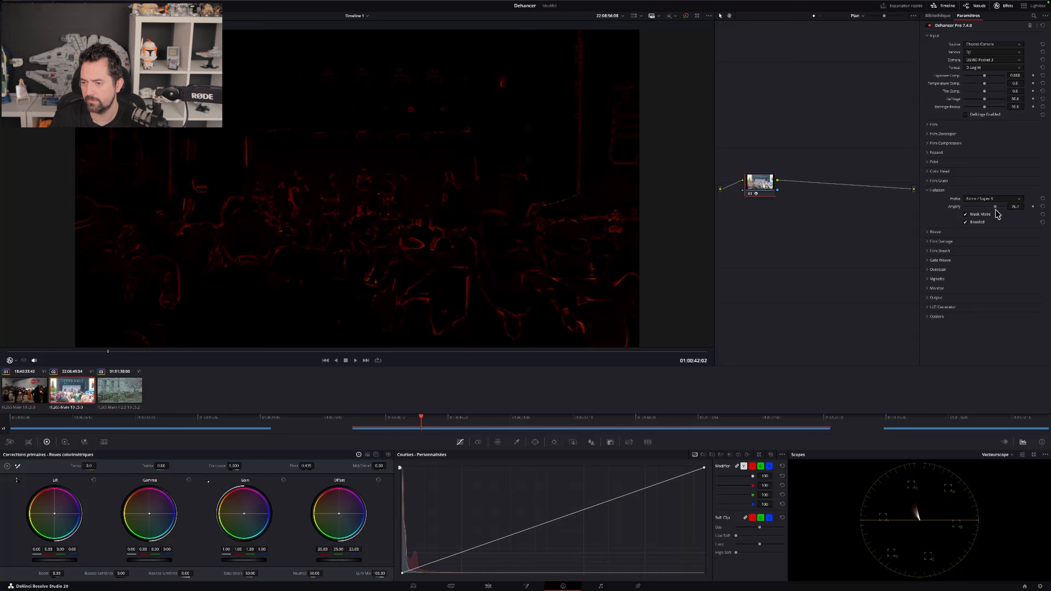
# Step: Compare the 35 mm / Super 35 Halation profile with its No Remjet version in the mask view, ending on No Remjet
pyautogui.click(993, 198)
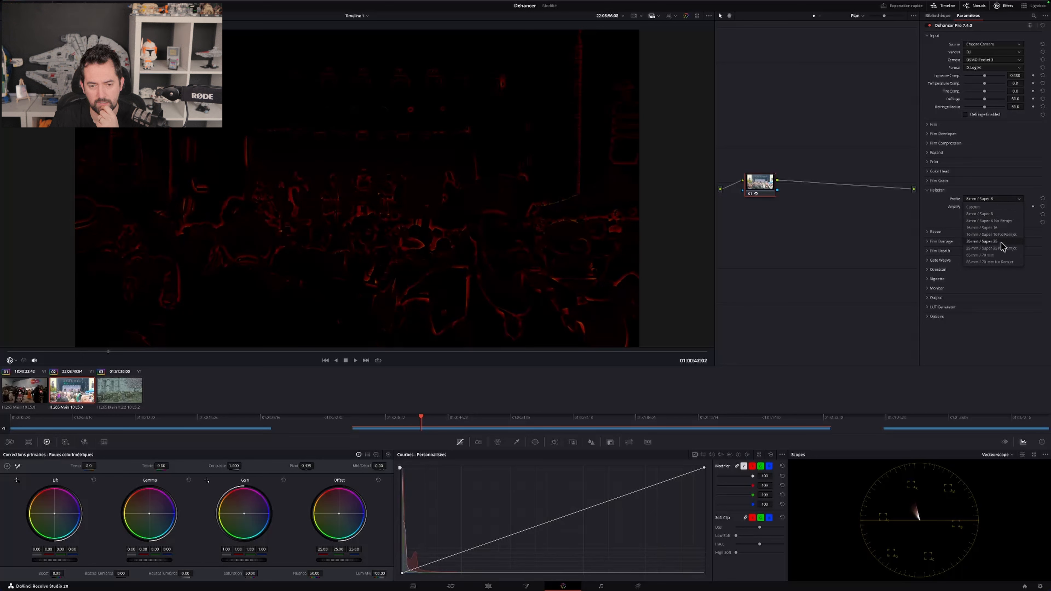
pyautogui.click(988, 249)
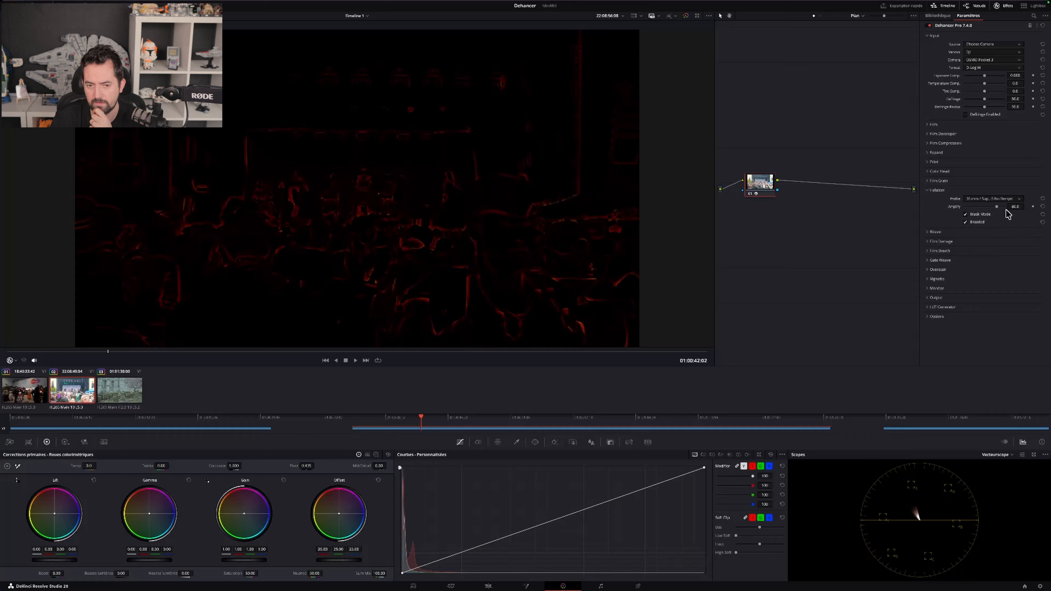
pyautogui.click(1019, 200)
pyautogui.click(993, 247)
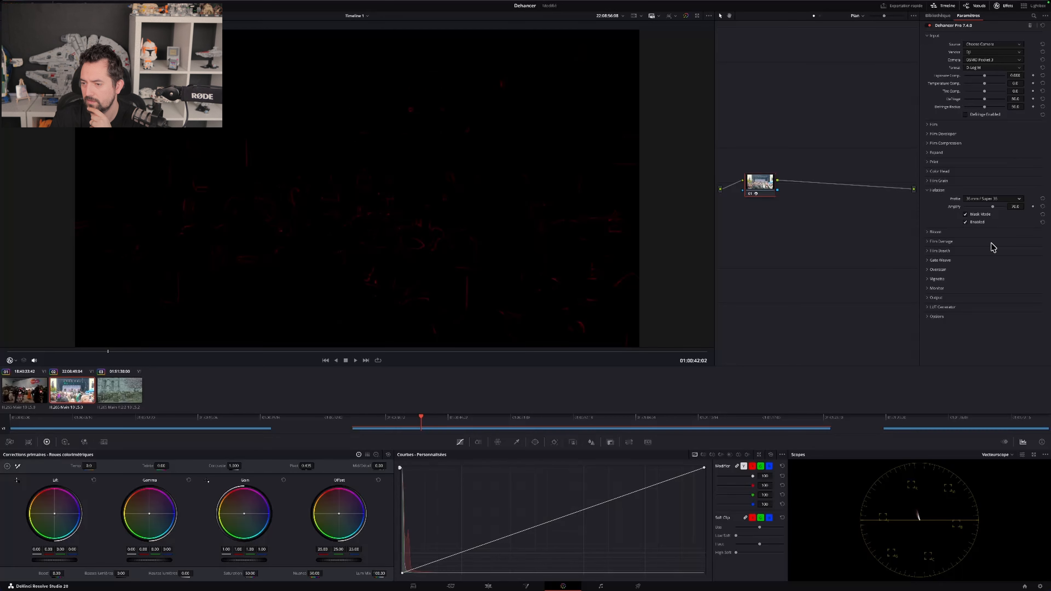
pyautogui.click(1015, 201)
pyautogui.click(1001, 248)
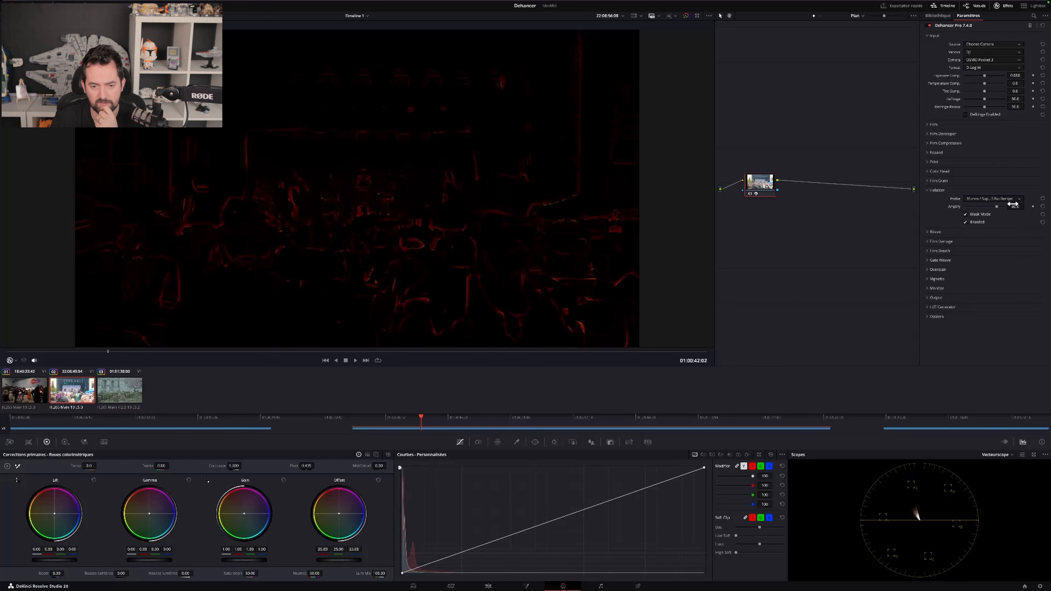
# Step: Turn off Mask Mode, try a lower Halation Amplify and reset it, then disable Halation and collapse its settings
pyautogui.click(966, 214)
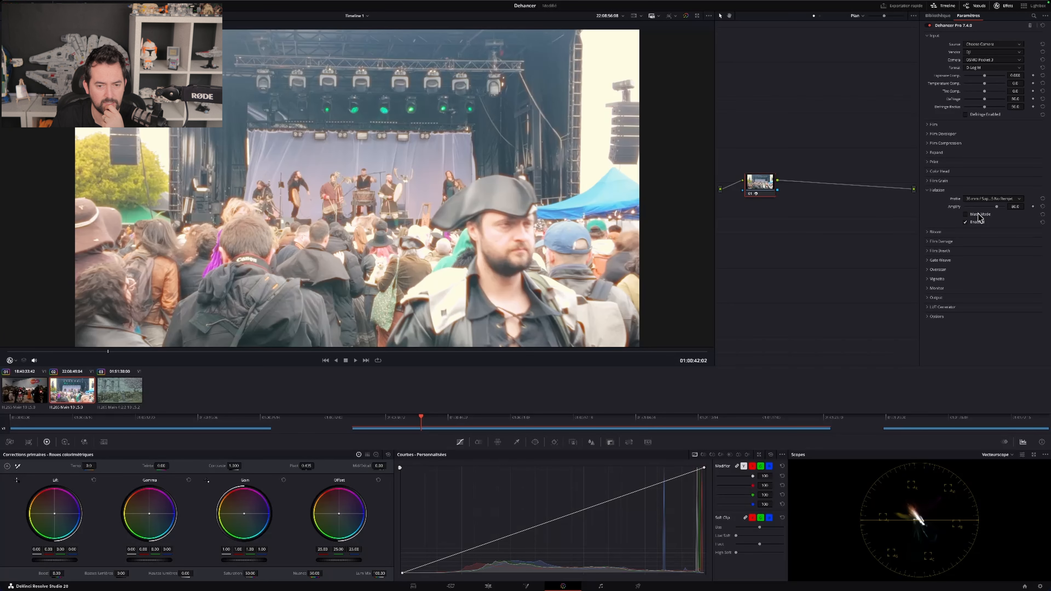
pyautogui.moveTo(997, 210)
pyautogui.mouseDown()
pyautogui.moveTo(955, 218)
pyautogui.moveTo(1004, 215)
pyautogui.moveTo(990, 215)
pyautogui.mouseUp()
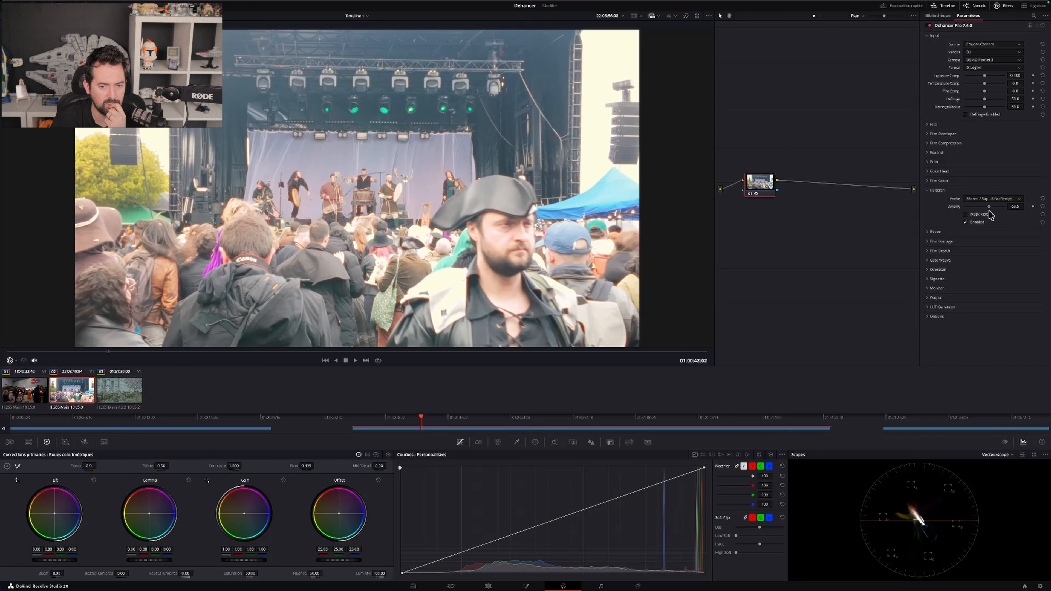
pyautogui.click(1043, 206)
pyautogui.click(965, 222)
pyautogui.click(929, 191)
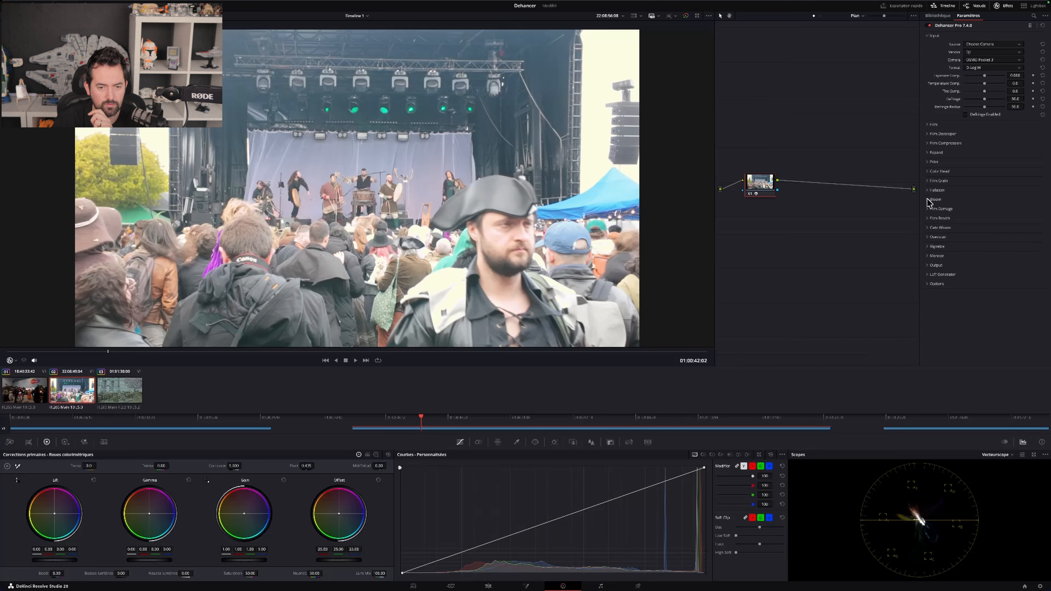
# Step: Preview Bloom on the concert clip, then disable it and collapse its settings
pyautogui.click(930, 201)
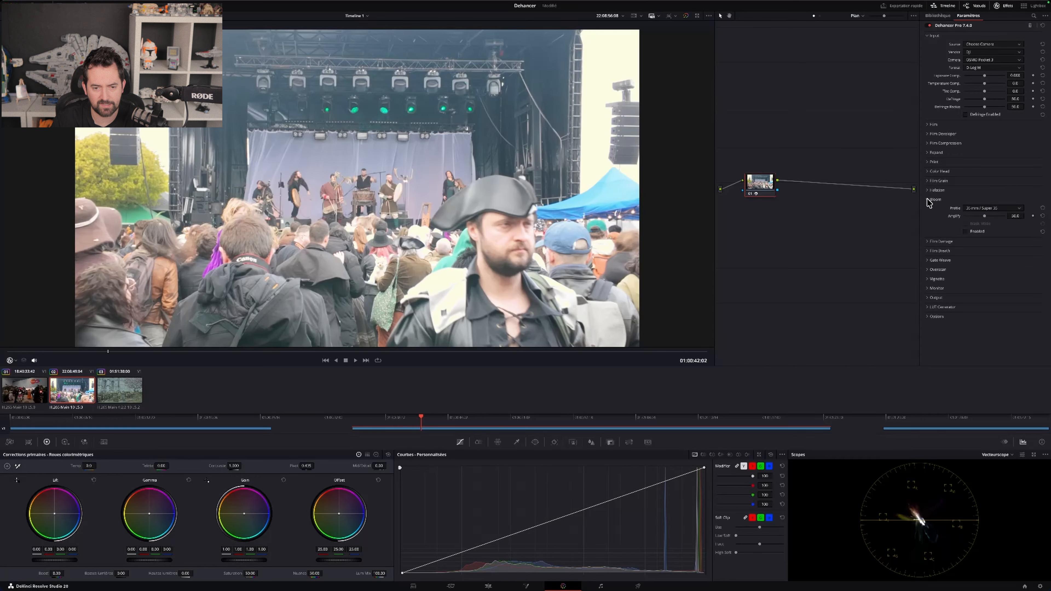
pyautogui.click(966, 232)
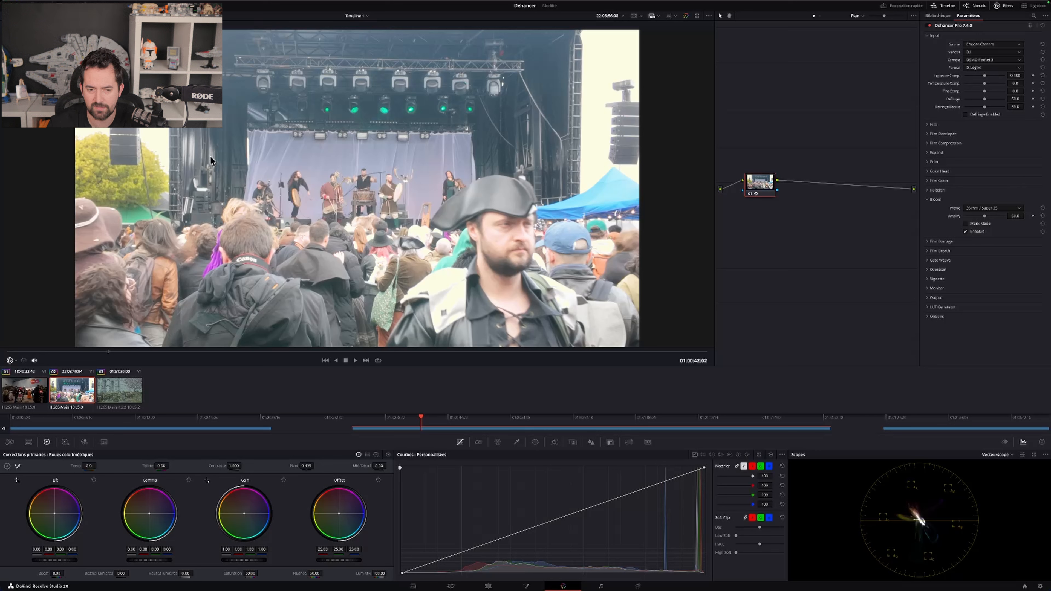
pyautogui.click(964, 232)
pyautogui.click(931, 200)
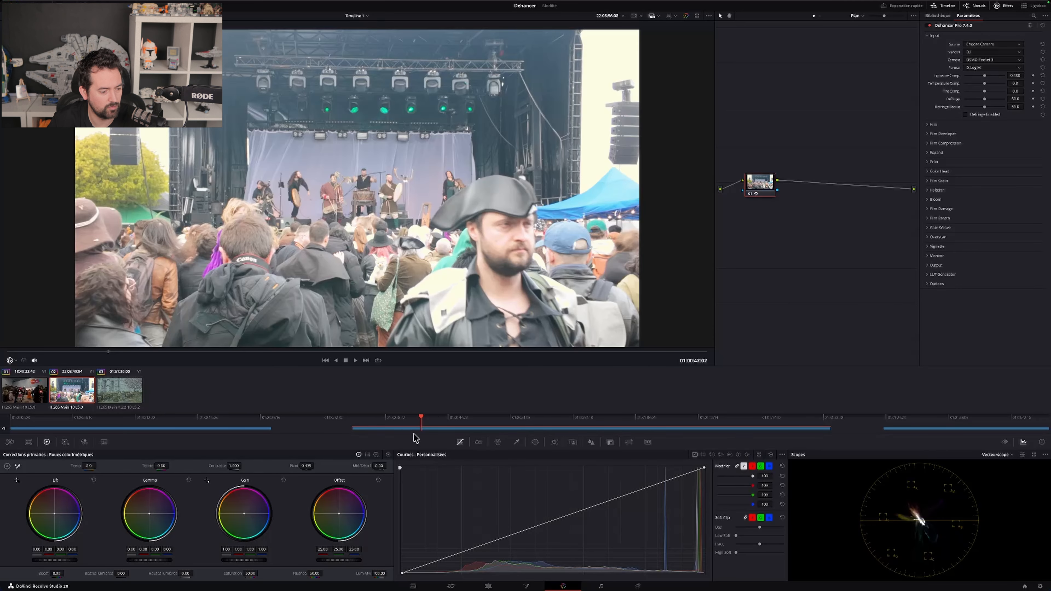
# Step: Set Dehancer's input source for the blossom-tree clip to Choose Camera, with vendor Fujifilm, camera X-M5 and format F-Log2
pyautogui.moveTo(433, 417); pyautogui.dragTo(541, 424)
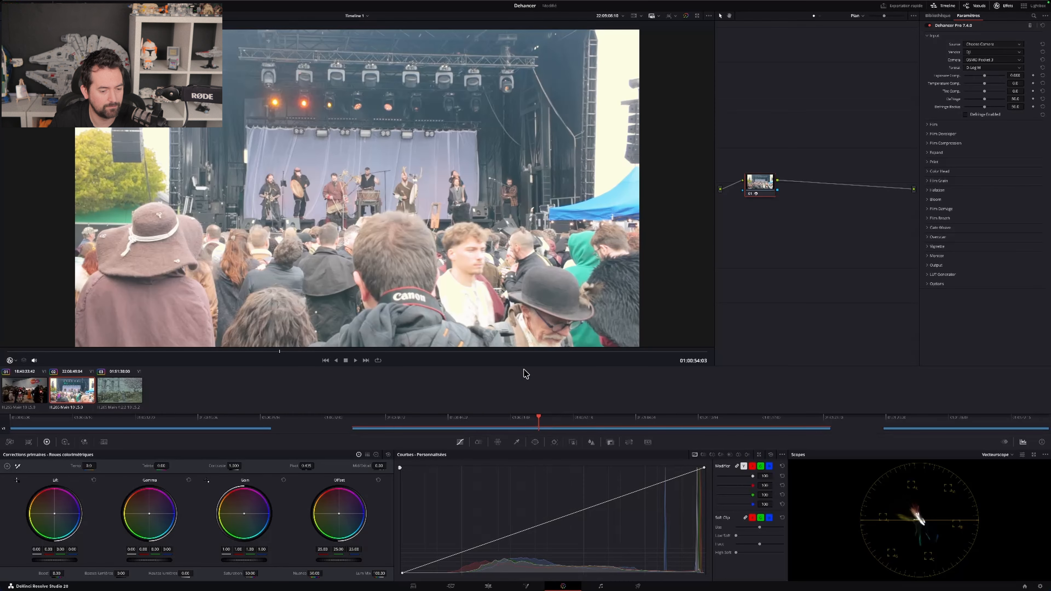
pyautogui.click(911, 418)
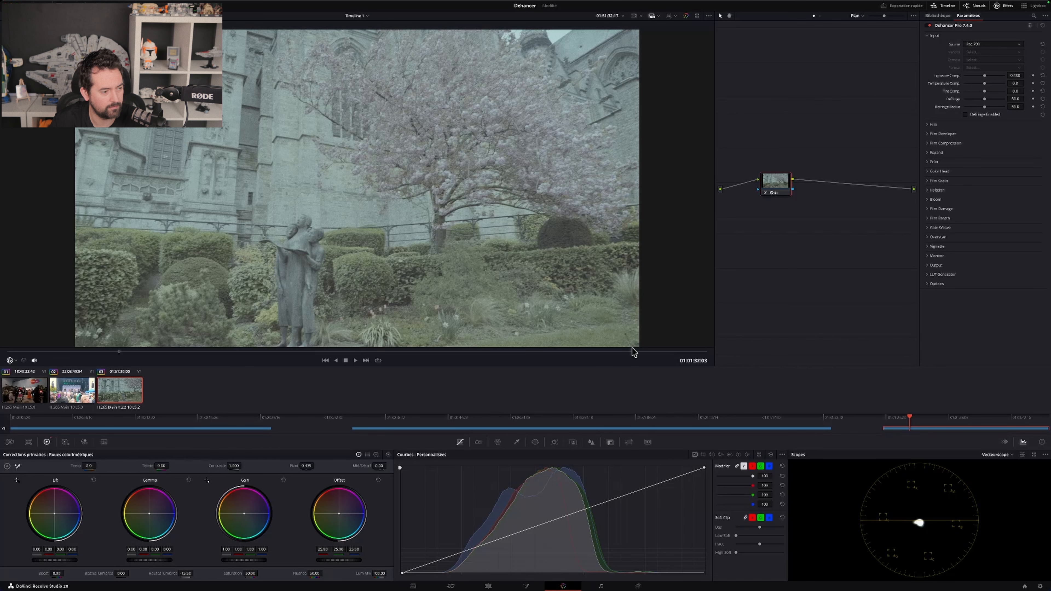
pyautogui.click(995, 45)
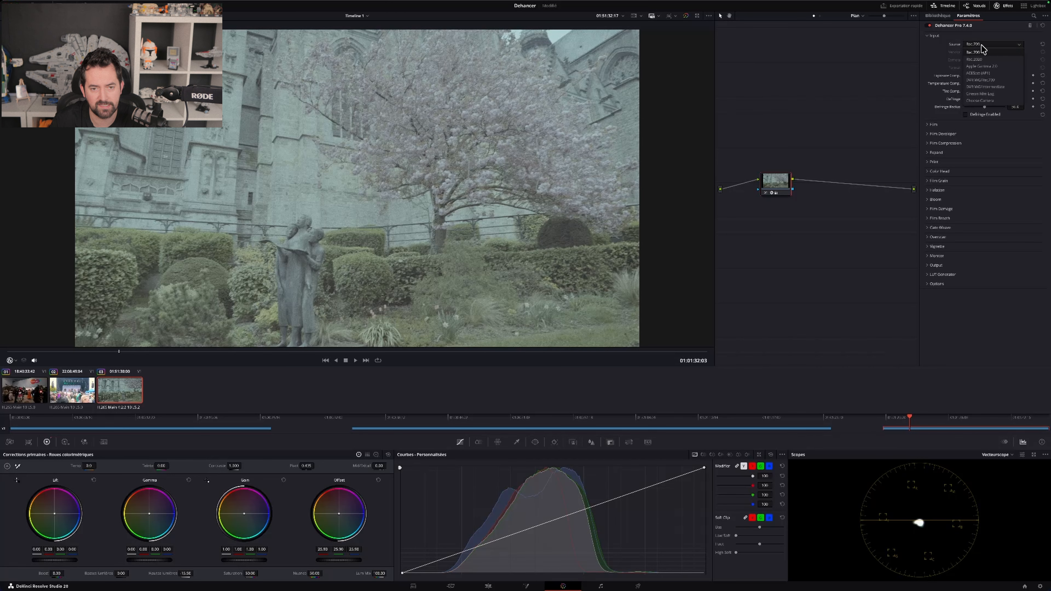
pyautogui.click(988, 100)
pyautogui.click(993, 52)
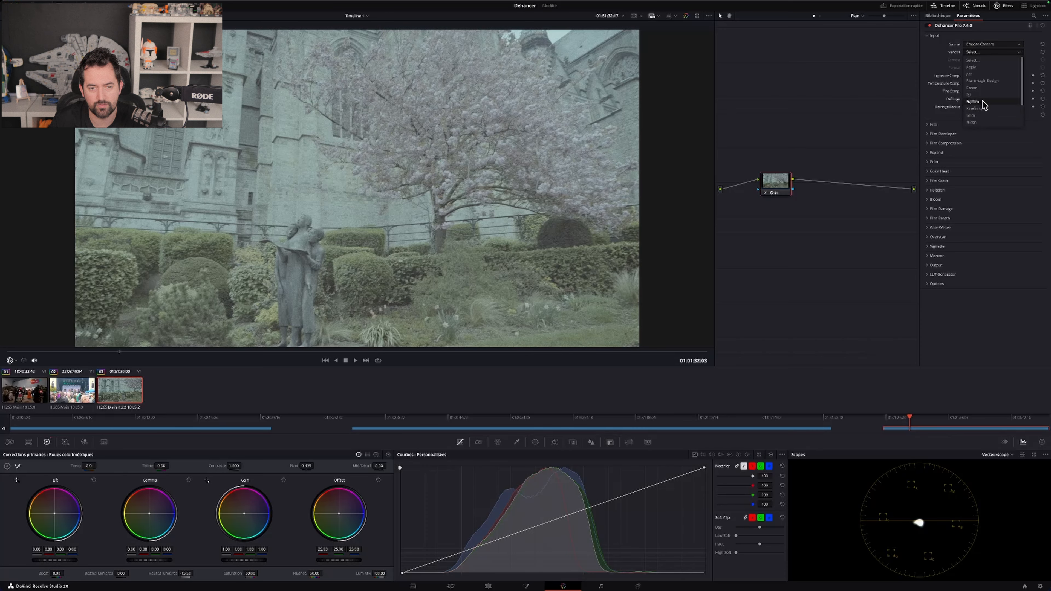
pyautogui.click(973, 101)
pyautogui.click(992, 60)
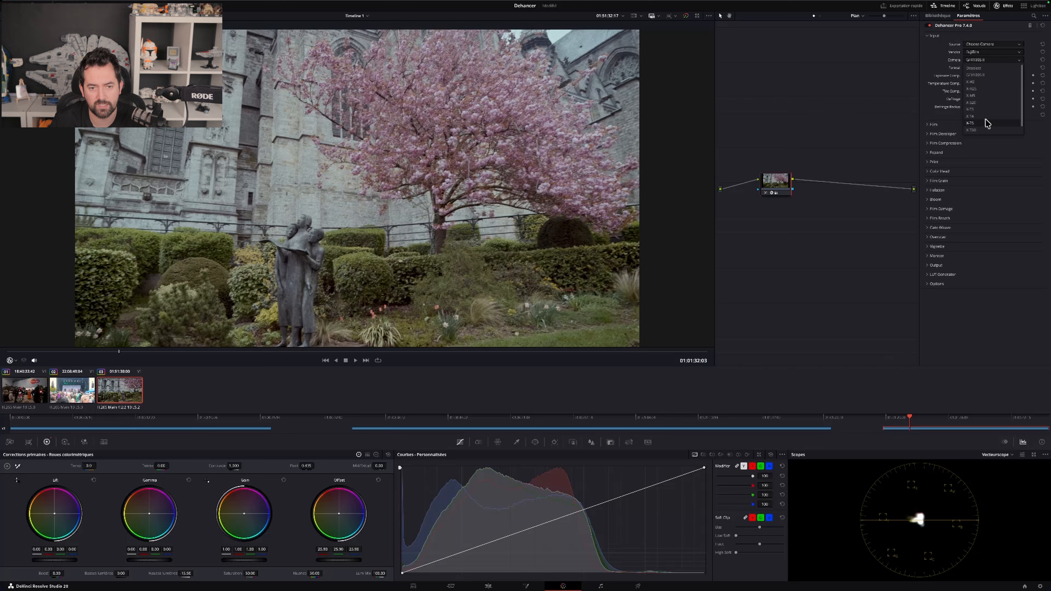
pyautogui.click(983, 96)
pyautogui.click(989, 68)
pyautogui.click(987, 89)
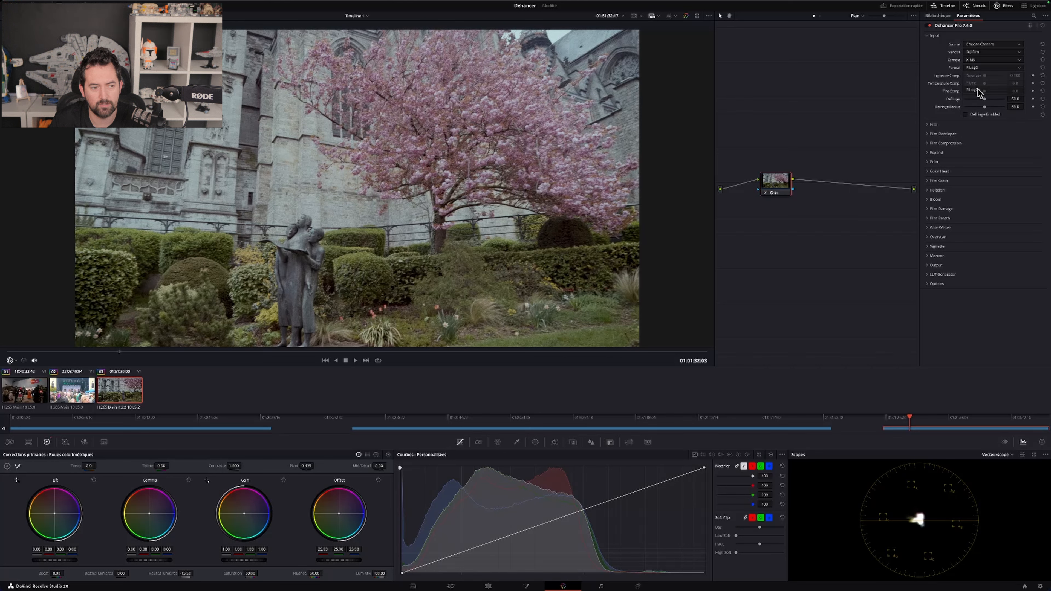
# Step: Disable Dehancer's Film emulation on the blossom-tree clip and slightly raise the input exposure compensation
pyautogui.click(927, 127)
pyautogui.click(966, 148)
pyautogui.click(928, 159)
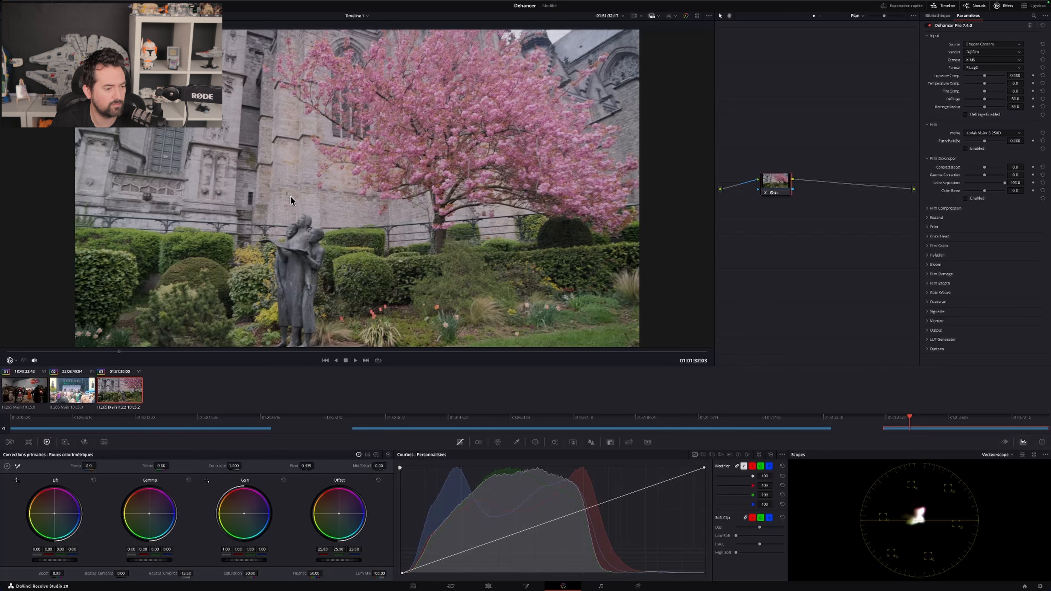
pyautogui.moveTo(952, 417); pyautogui.dragTo(922, 423)
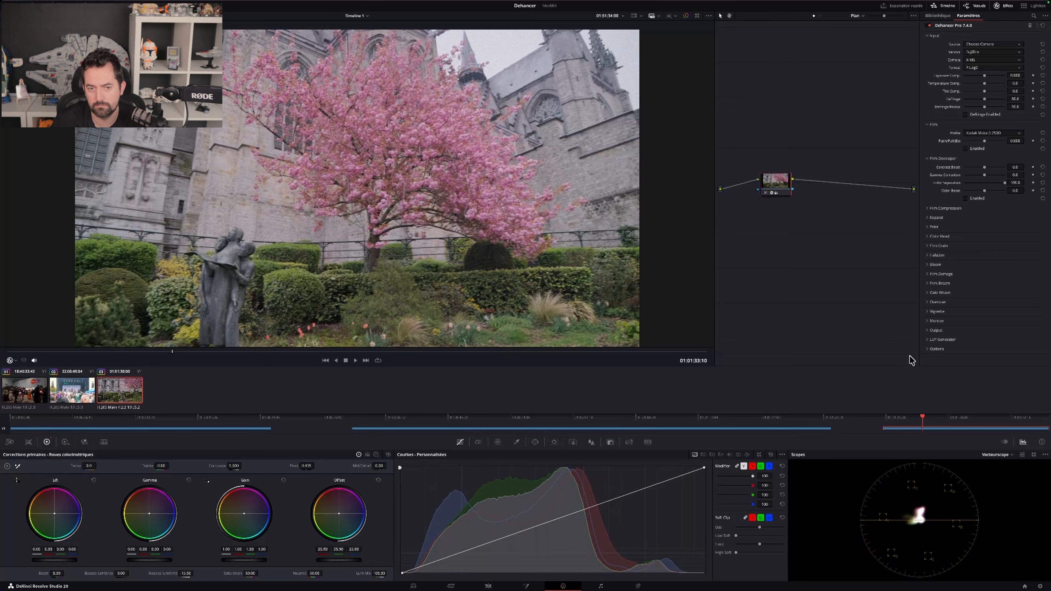
pyautogui.click(985, 75)
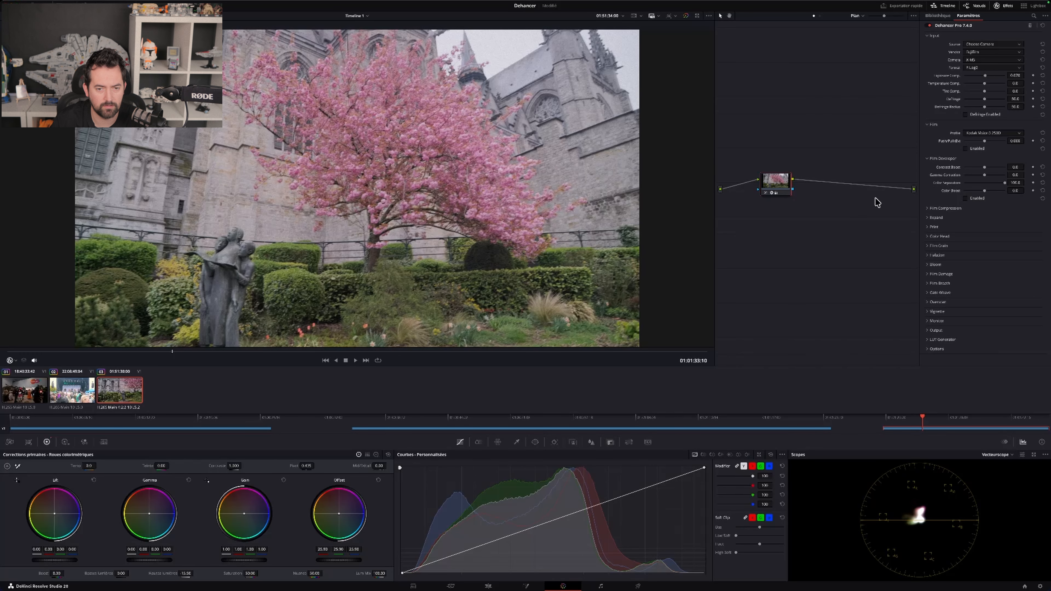
# Step: Enable Film and compare the Kodak Vision 3 50D, 500T and 200T profiles on the blossom-tree clip, ending on 200T
pyautogui.click(978, 133)
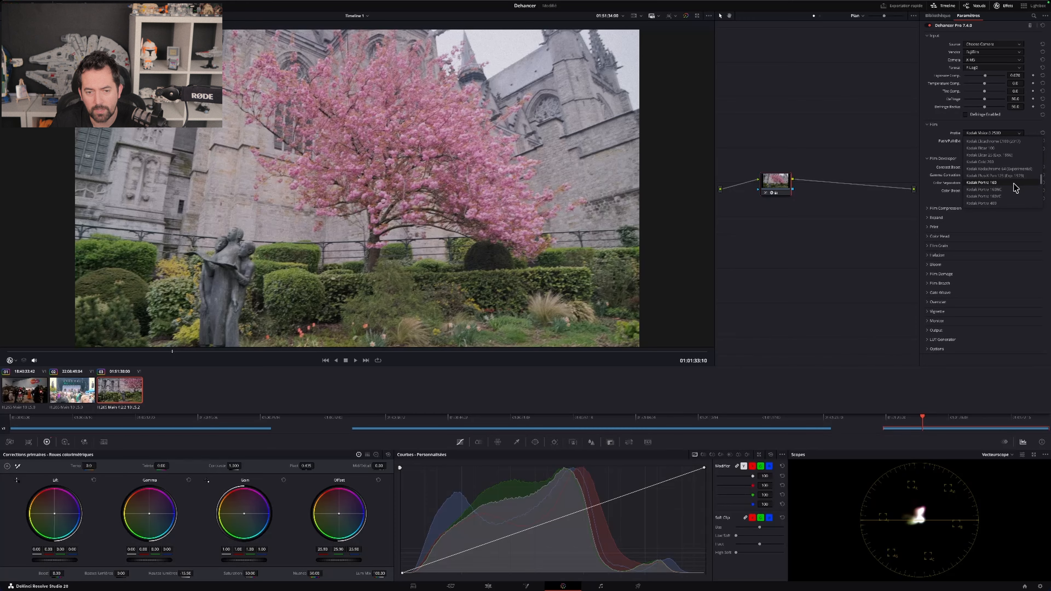
pyautogui.scroll(-3, 1016, 186)
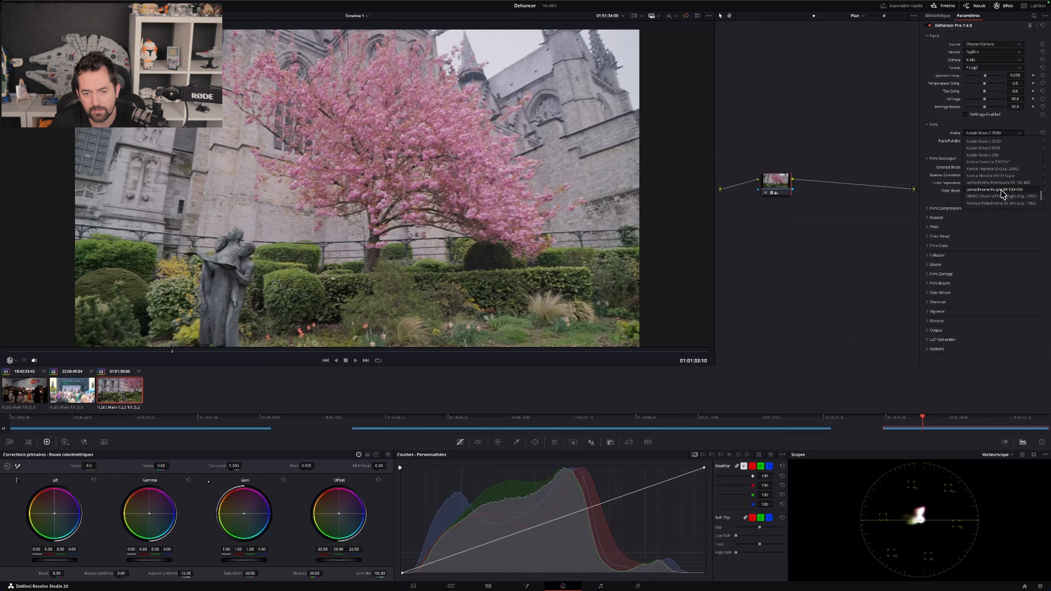
pyautogui.scroll(-1, 993, 178)
pyautogui.scroll(2, 993, 181)
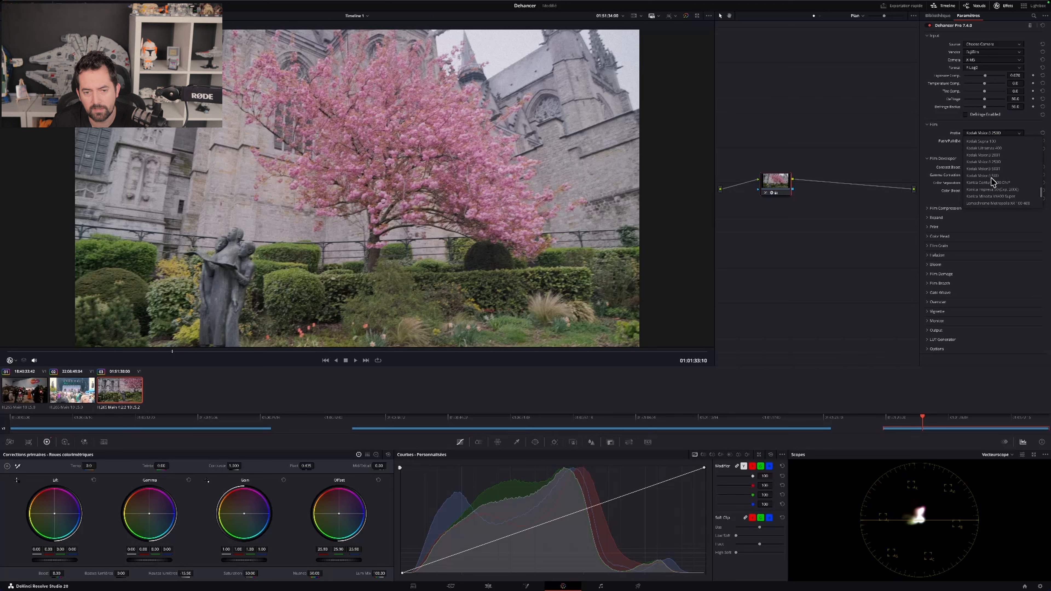
pyautogui.click(988, 177)
pyautogui.click(966, 149)
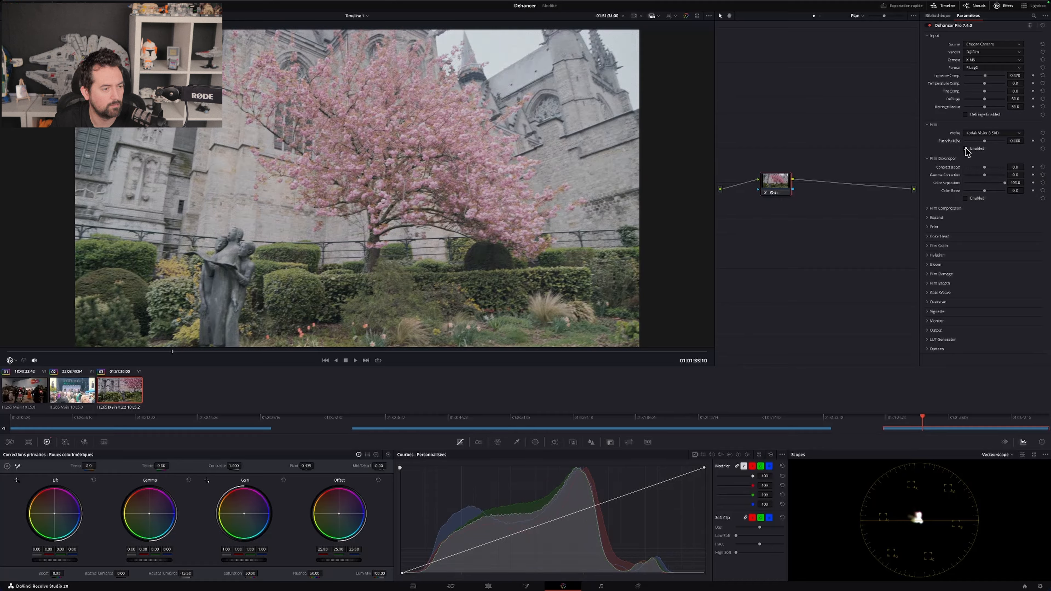
pyautogui.click(991, 133)
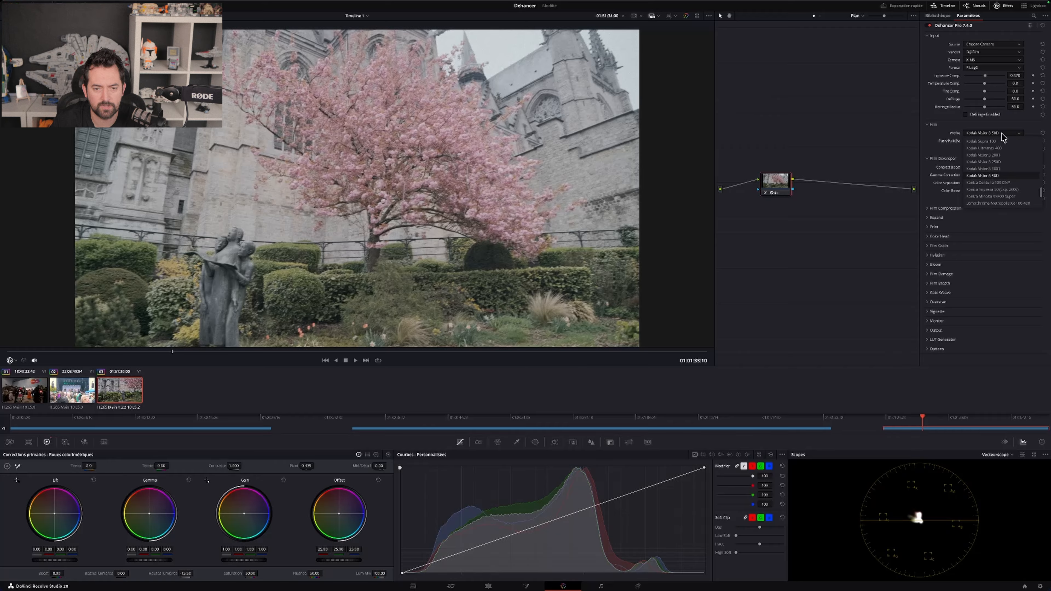
pyautogui.click(1002, 169)
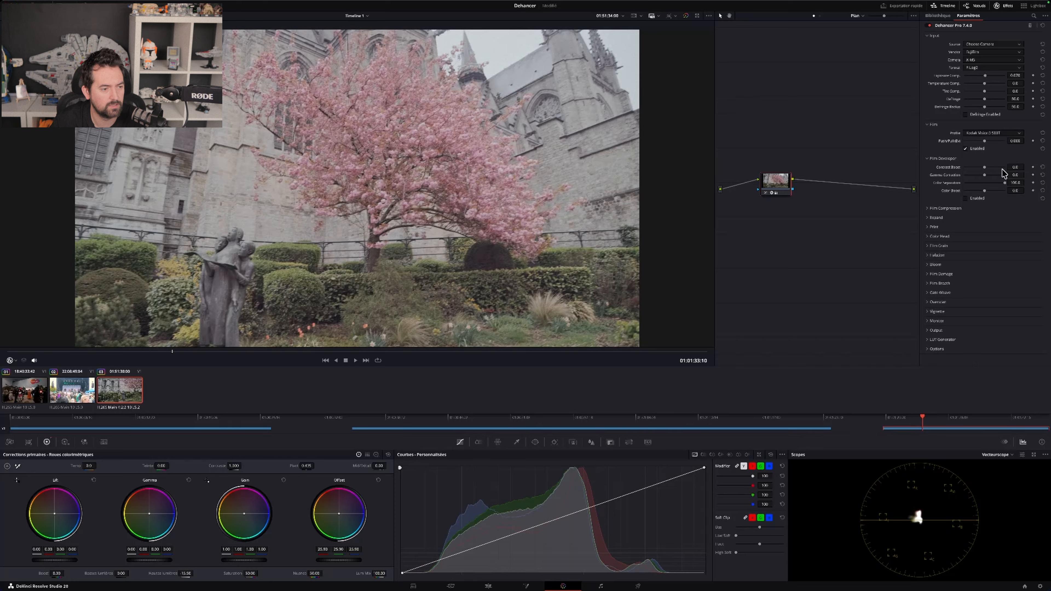
pyautogui.click(1000, 135)
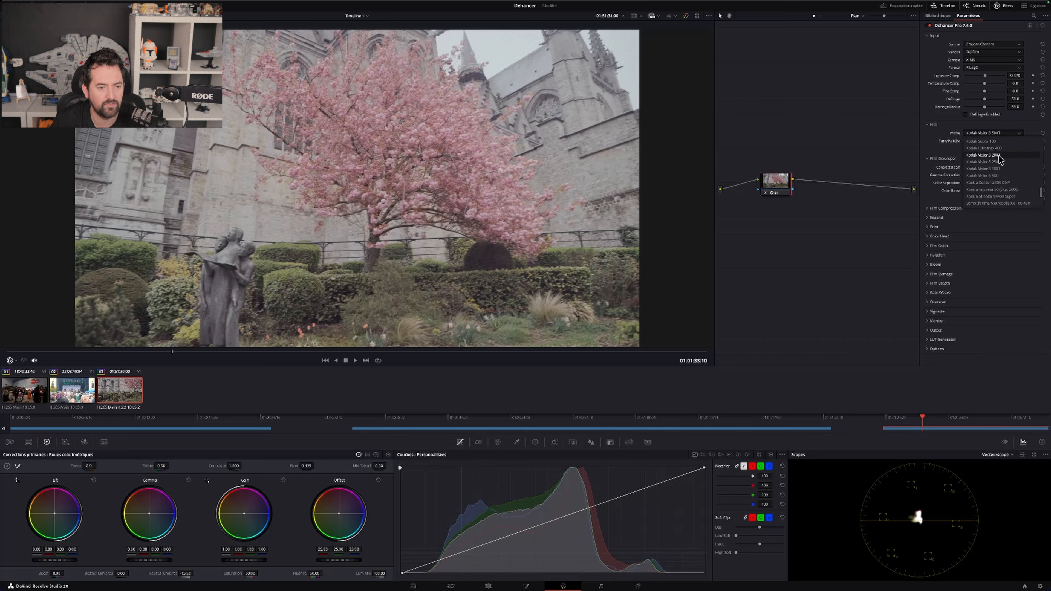
pyautogui.click(1001, 155)
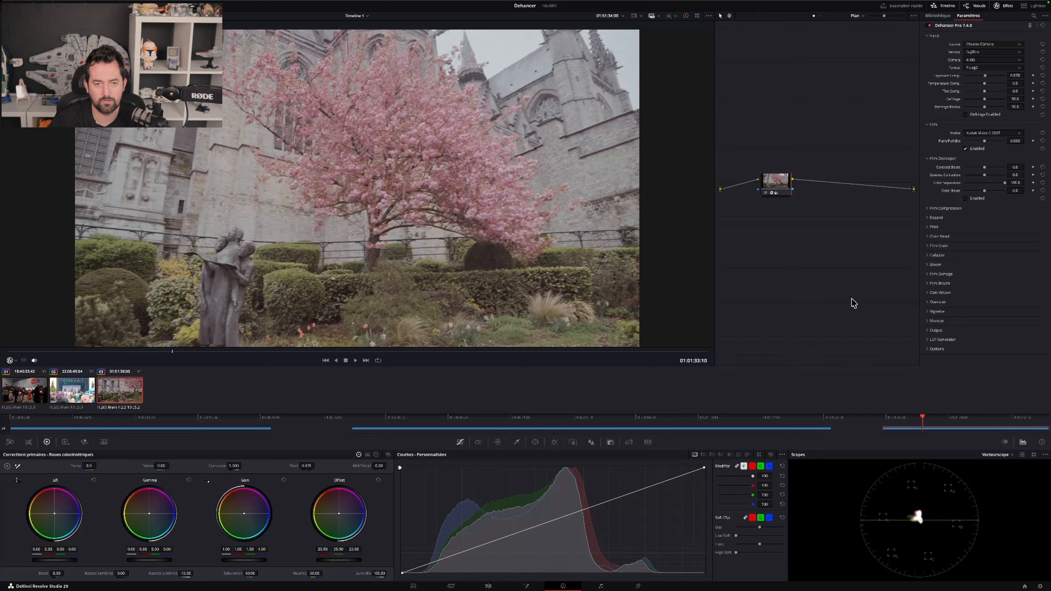
# Step: Disable the Film emulation and collapse the Input, Film and Film Developer settings
pyautogui.click(928, 37)
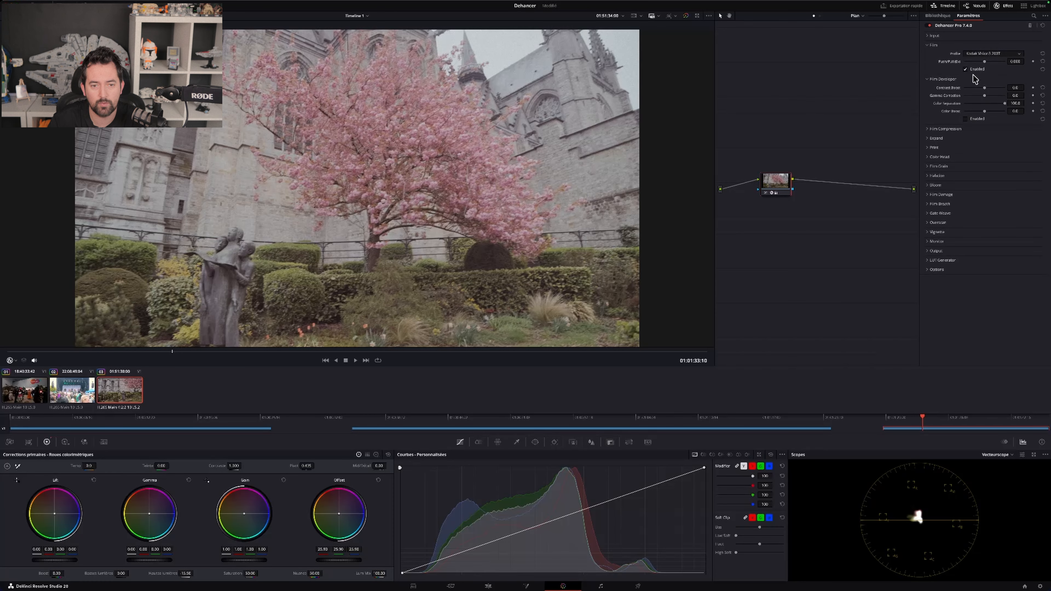
pyautogui.click(931, 46)
pyautogui.click(932, 55)
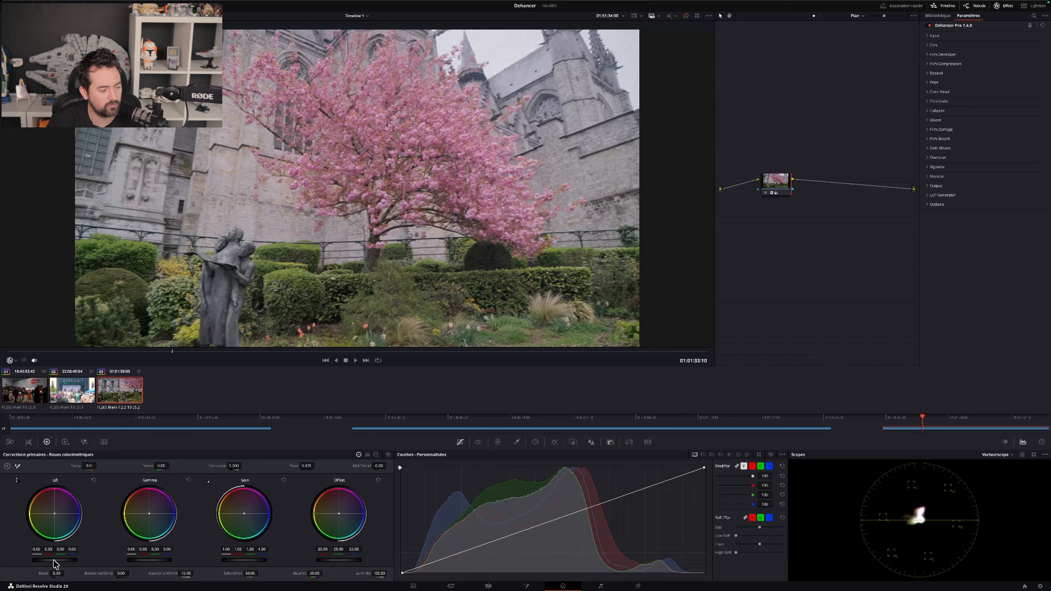
# Step: Deepen the blossom-tree clip's shadows by lowering the master Lift to -0.05, and slightly raise the master Gain
pyautogui.moveTo(54, 560); pyautogui.dragTo(35, 560)
pyautogui.moveTo(149, 560); pyautogui.dragTo(145, 560)
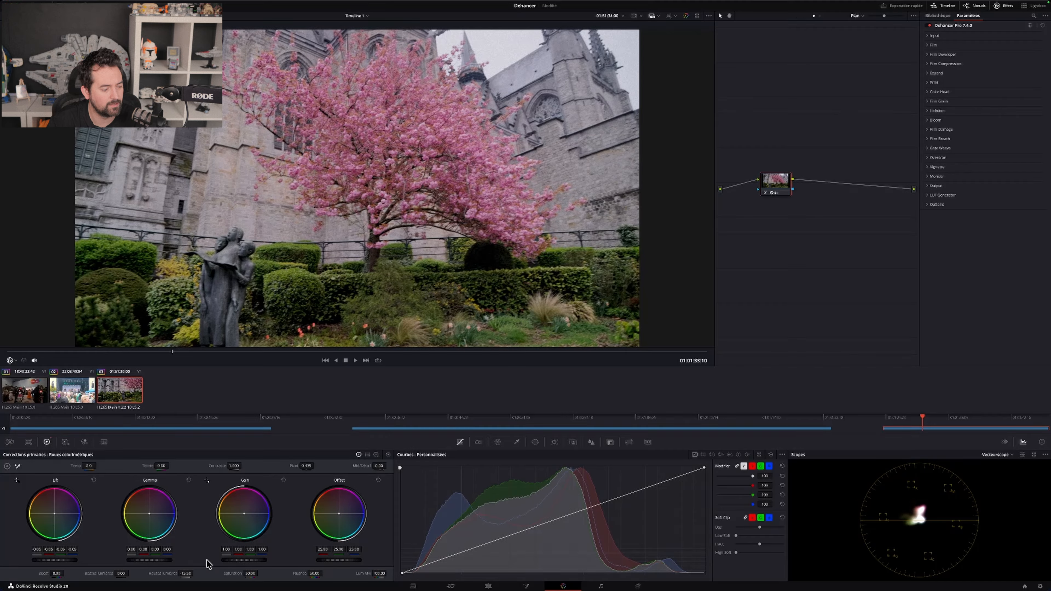
pyautogui.moveTo(244, 560); pyautogui.dragTo(244, 560)
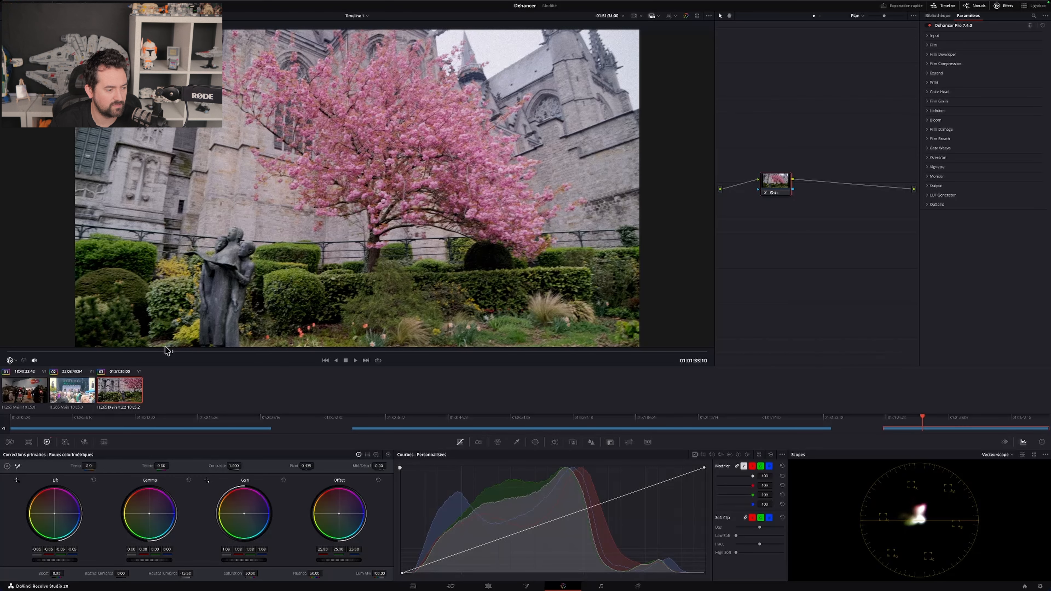
# Step: Play back a further part of the graded blossom-tree clip to review it and save the project
pyautogui.moveTo(180, 353); pyautogui.dragTo(336, 355)
pyautogui.click(355, 359)
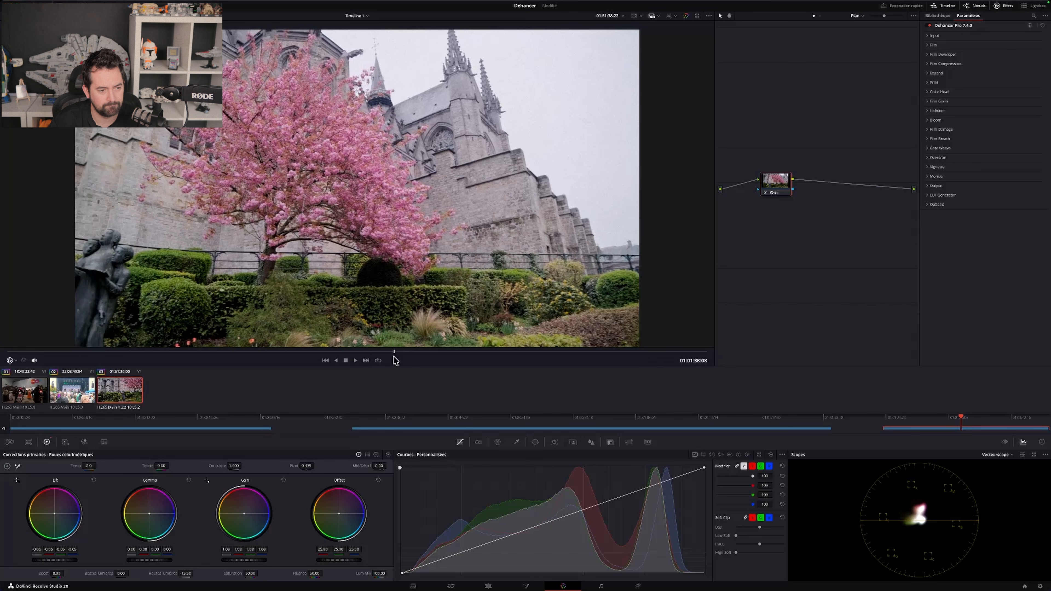
pyautogui.click(346, 360)
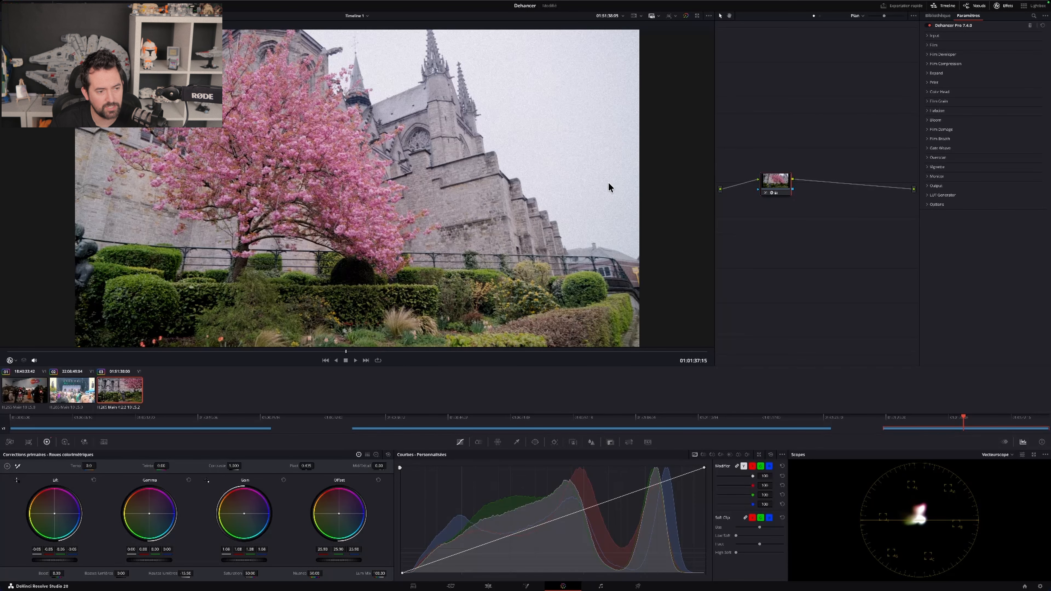
pyautogui.hotkey('ctrl', 's')
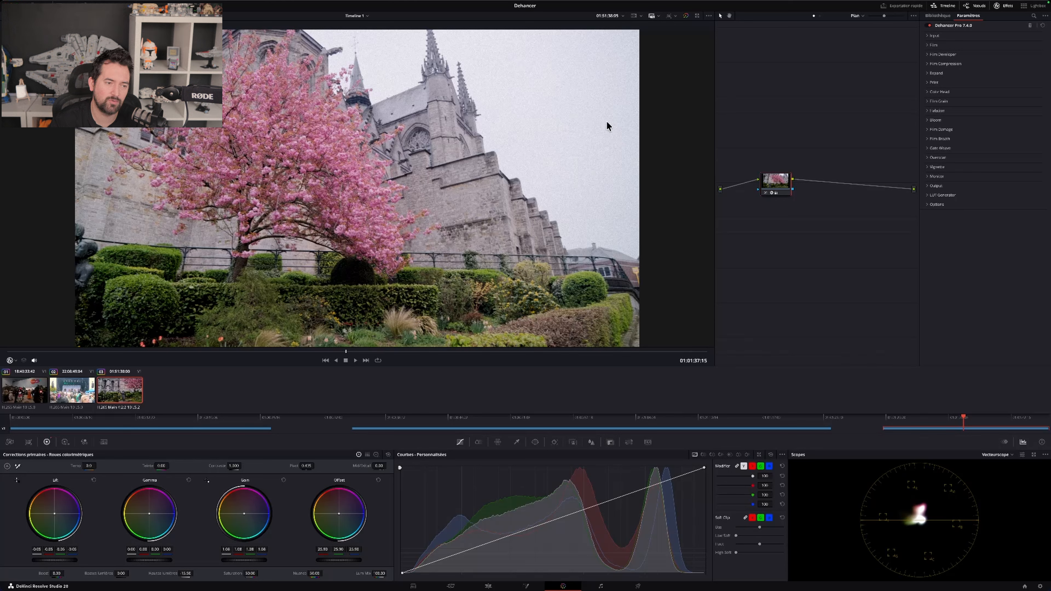
# Step: Browse the effects library's ResolveFX categories for a noise reduction effect to use on the blossom-tree clip
pyautogui.moveTo(786, 192)
pyautogui.mouseDown()
pyautogui.moveTo(772, 185)
pyautogui.moveTo(784, 188)
pyautogui.mouseUp()
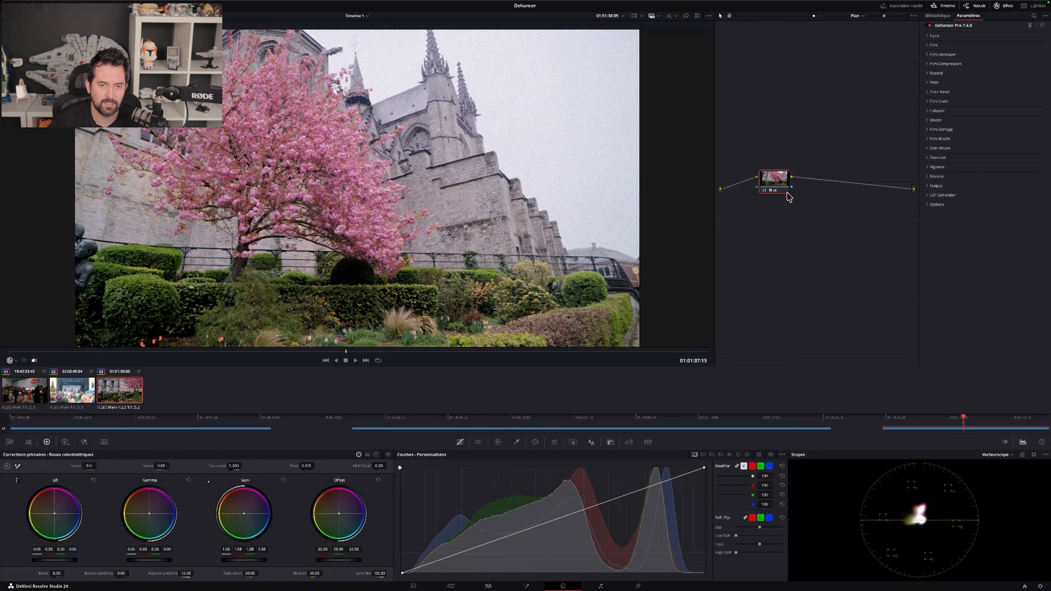
pyautogui.click(938, 15)
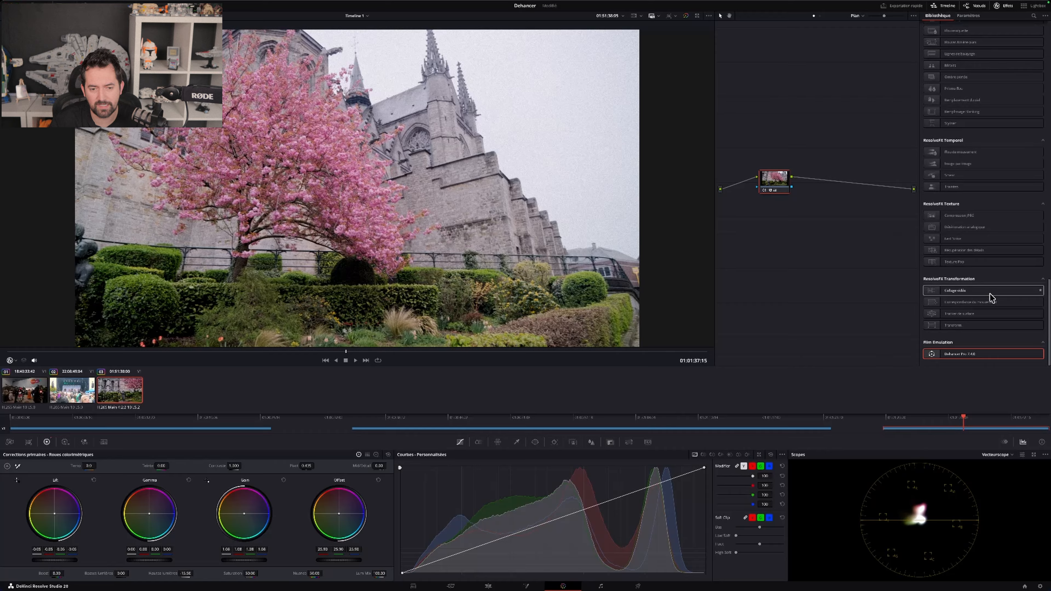
pyautogui.scroll(10, 992, 297)
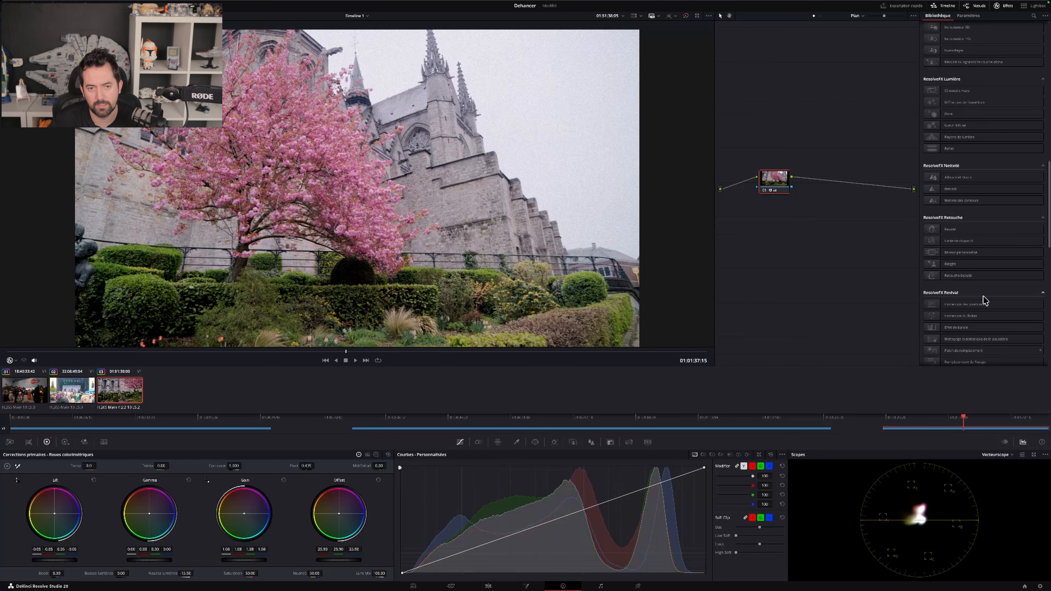
pyautogui.scroll(10, 985, 301)
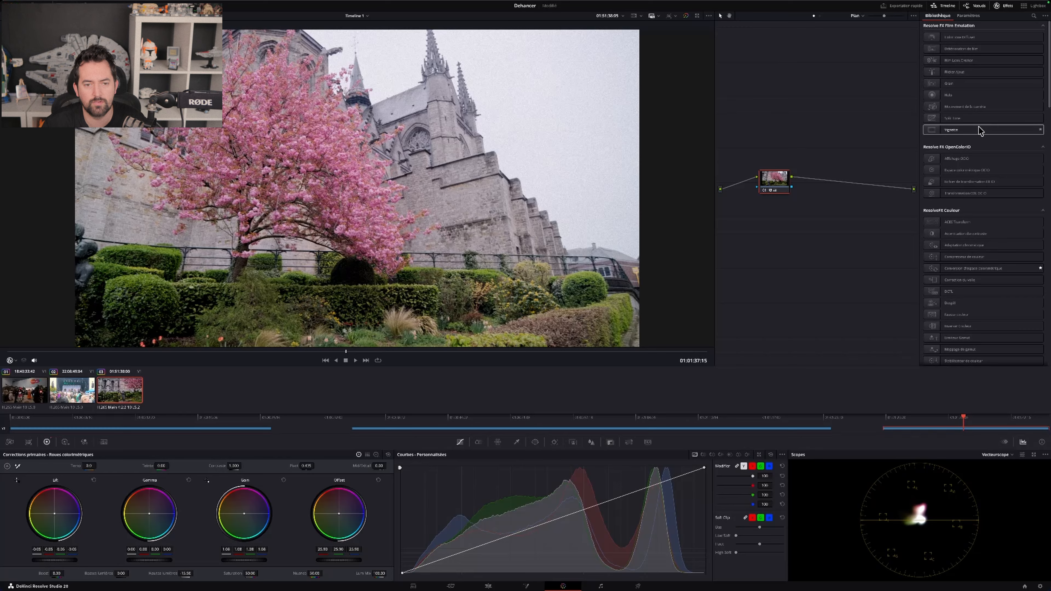
pyautogui.scroll(-2, 983, 178)
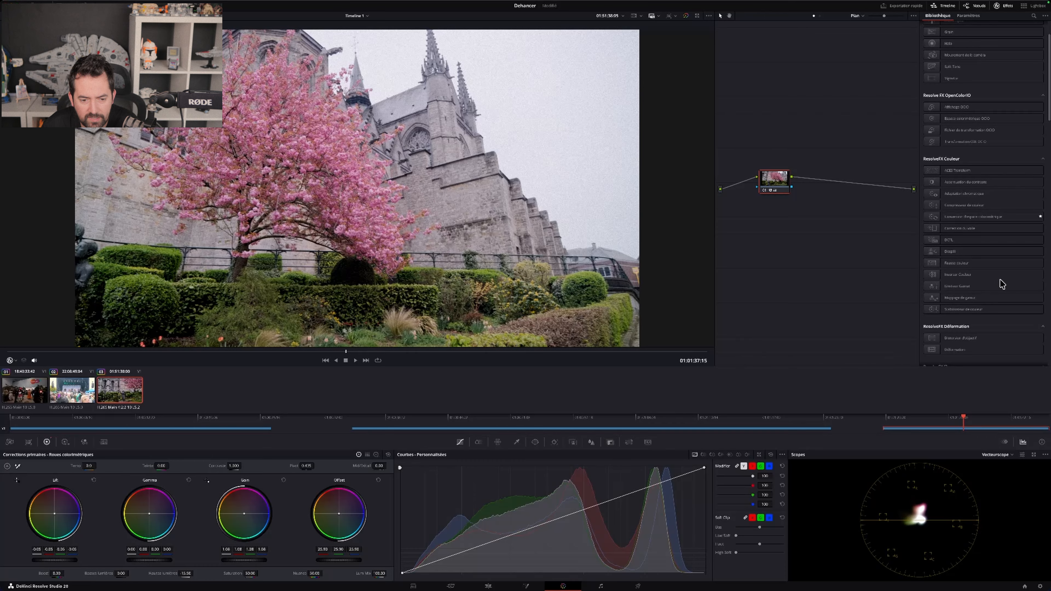
pyautogui.scroll(-4, 1001, 284)
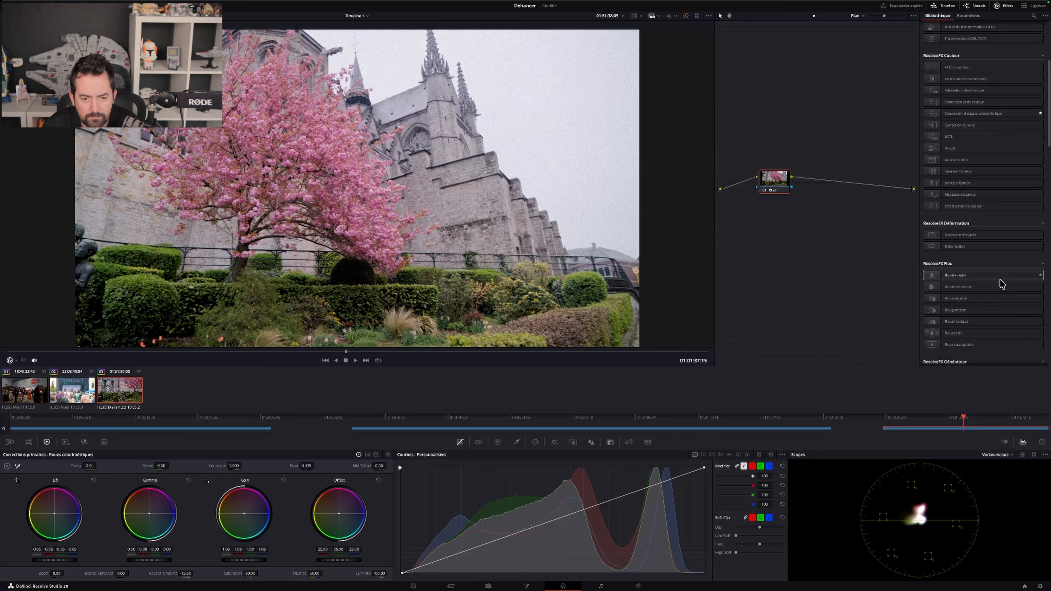
pyautogui.scroll(-4, 1002, 285)
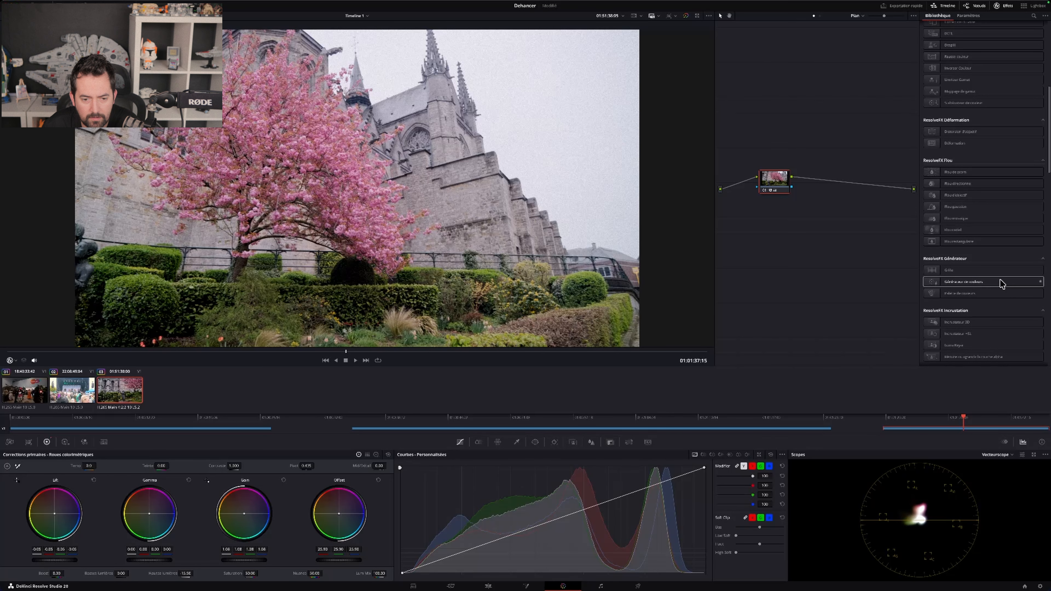
pyautogui.scroll(-6, 1001, 284)
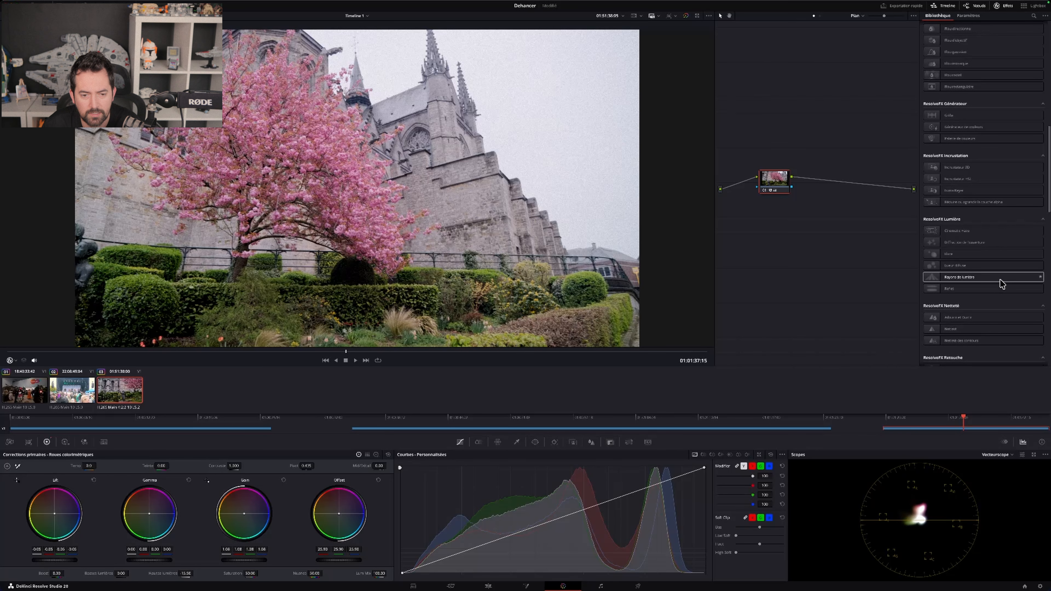
pyautogui.scroll(-6, 1003, 283)
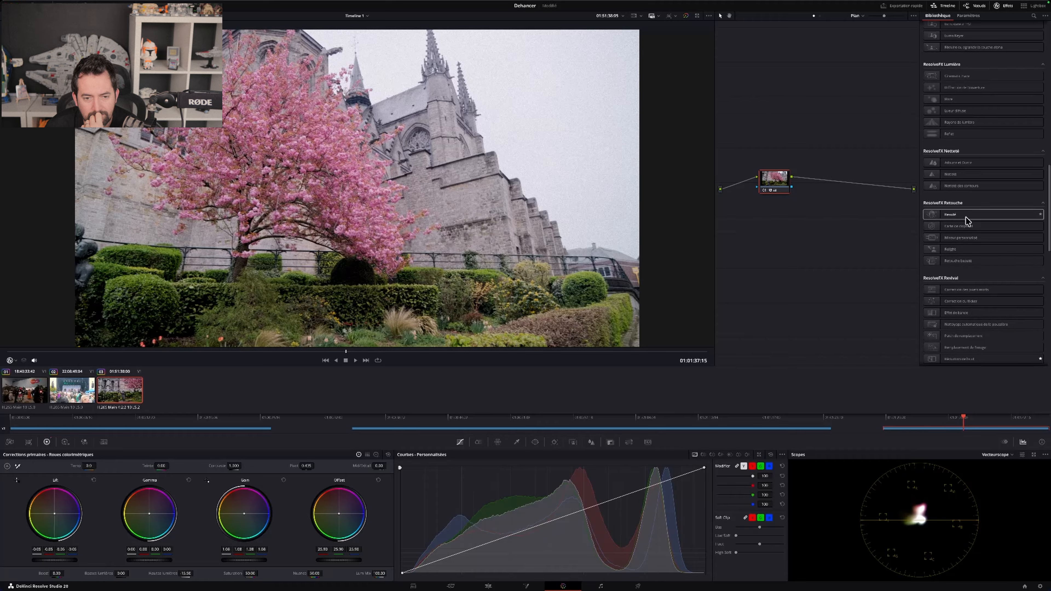
pyautogui.scroll(-6, 967, 219)
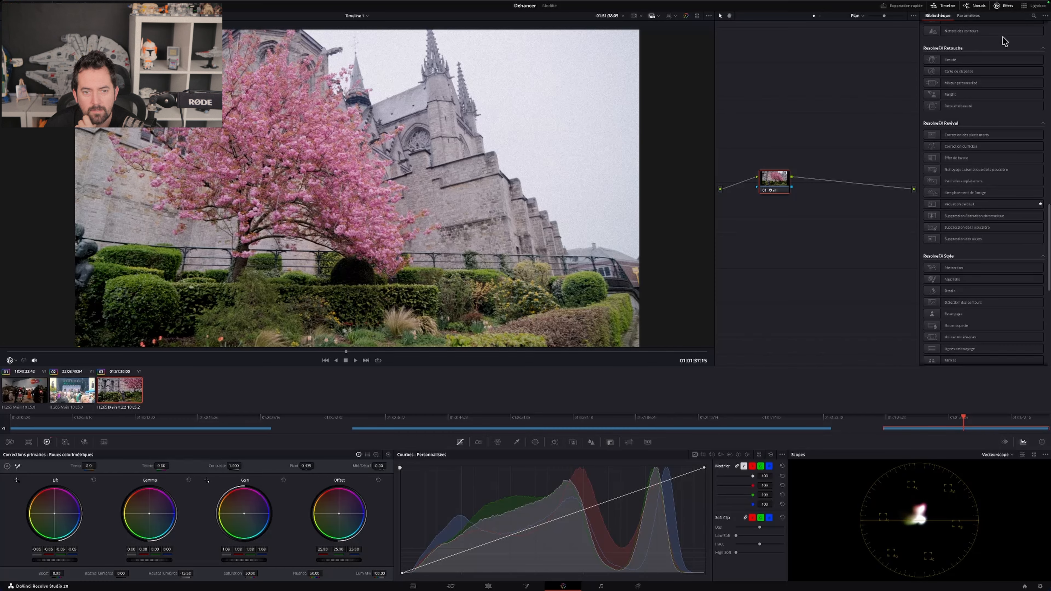
# Step: Search the effects library for "brui" and apply Réduction du bruit to the blossom-tree clip's node in place of Dehancer Pro
pyautogui.click(1033, 19)
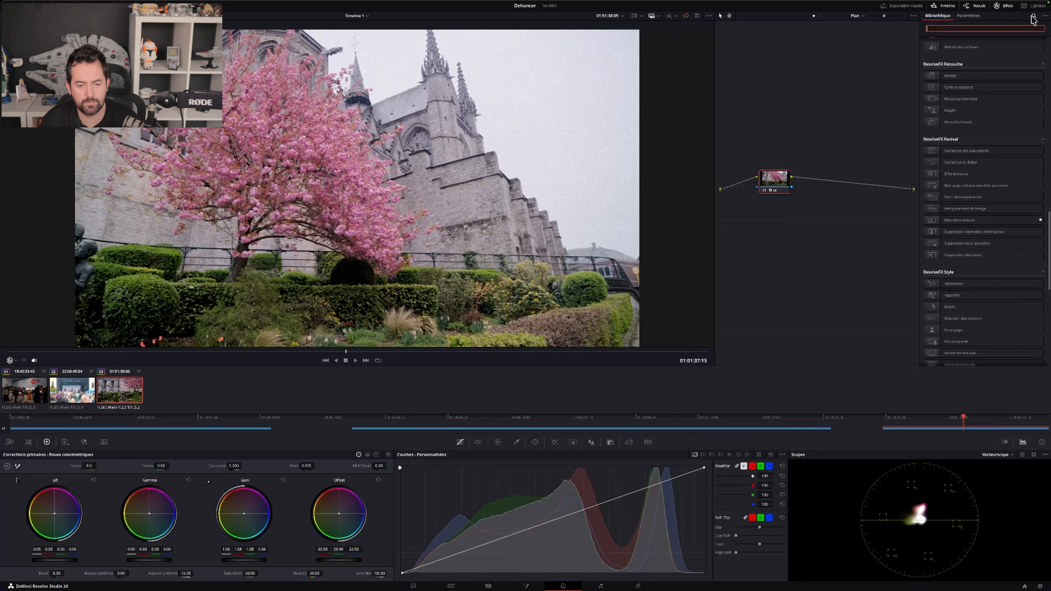
pyautogui.write('de')
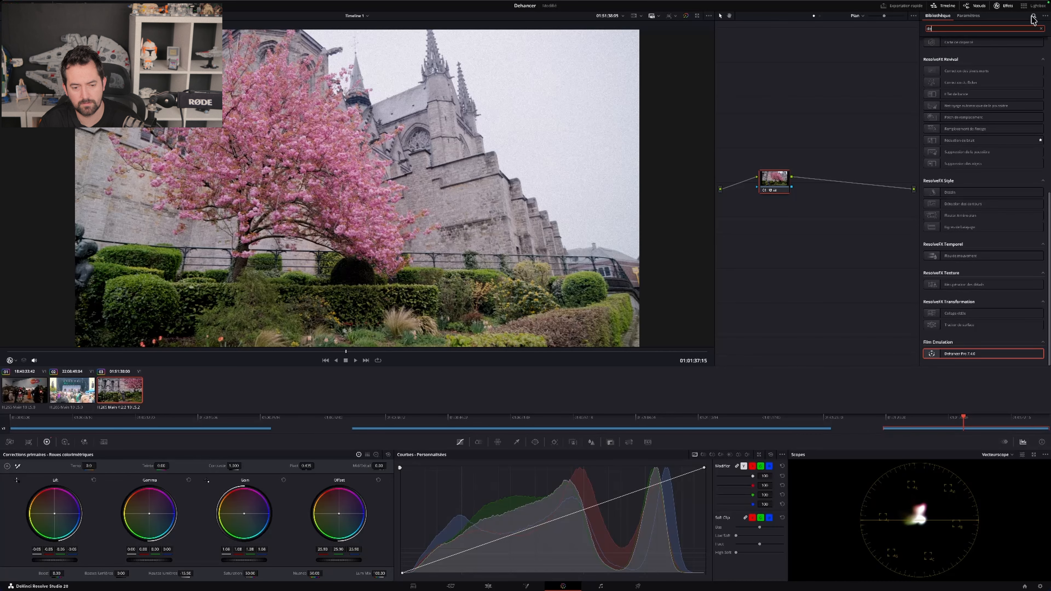
pyautogui.write('ha')
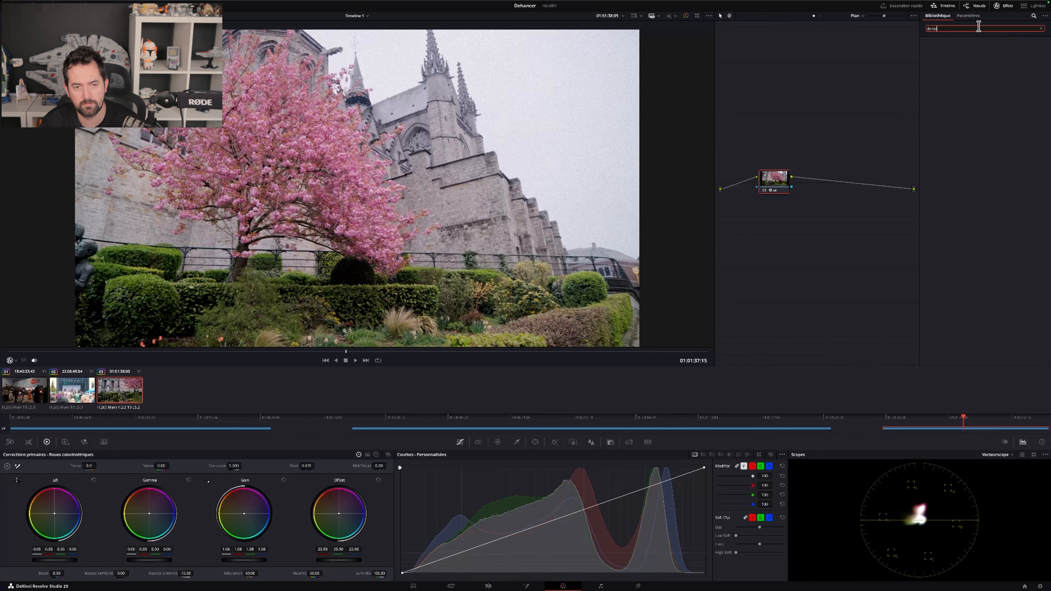
pyautogui.press('BackSpace')
pyautogui.press('BackSpace')
pyautogui.press('BackSpace')
pyautogui.write('brui')
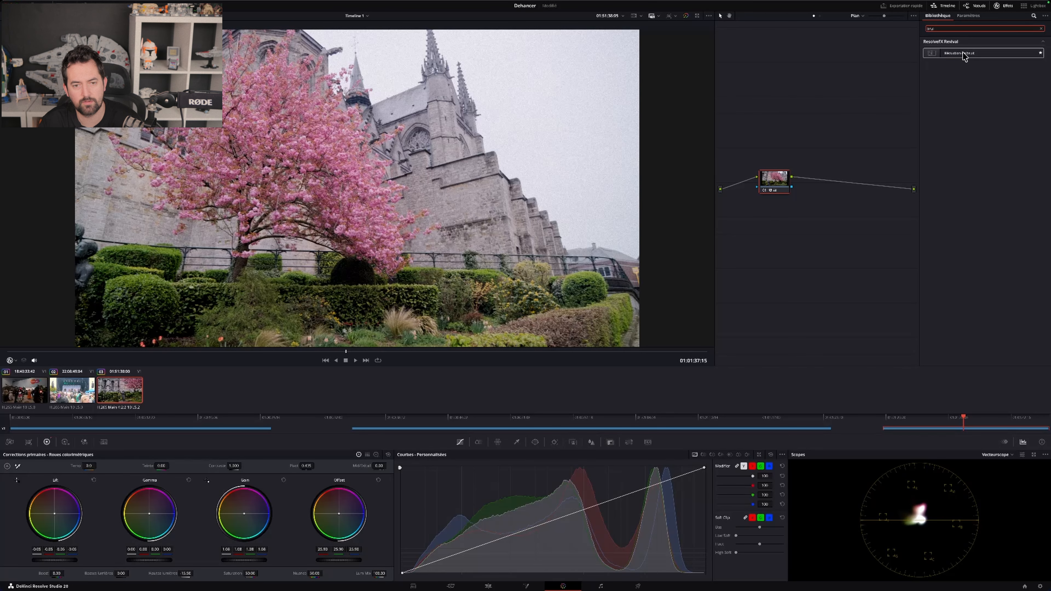
pyautogui.moveTo(963, 55)
pyautogui.mouseDown()
pyautogui.moveTo(851, 207)
pyautogui.moveTo(820, 191)
pyautogui.moveTo(964, 73)
pyautogui.mouseUp()
pyautogui.rightClick(782, 185)
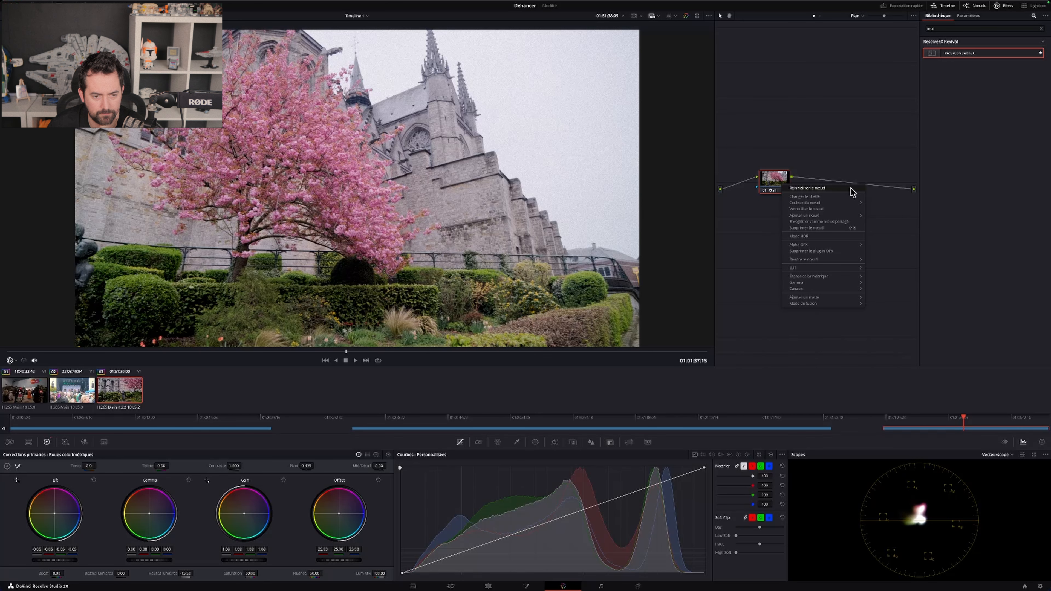
pyautogui.click(723, 251)
pyautogui.moveTo(959, 54); pyautogui.dragTo(774, 186)
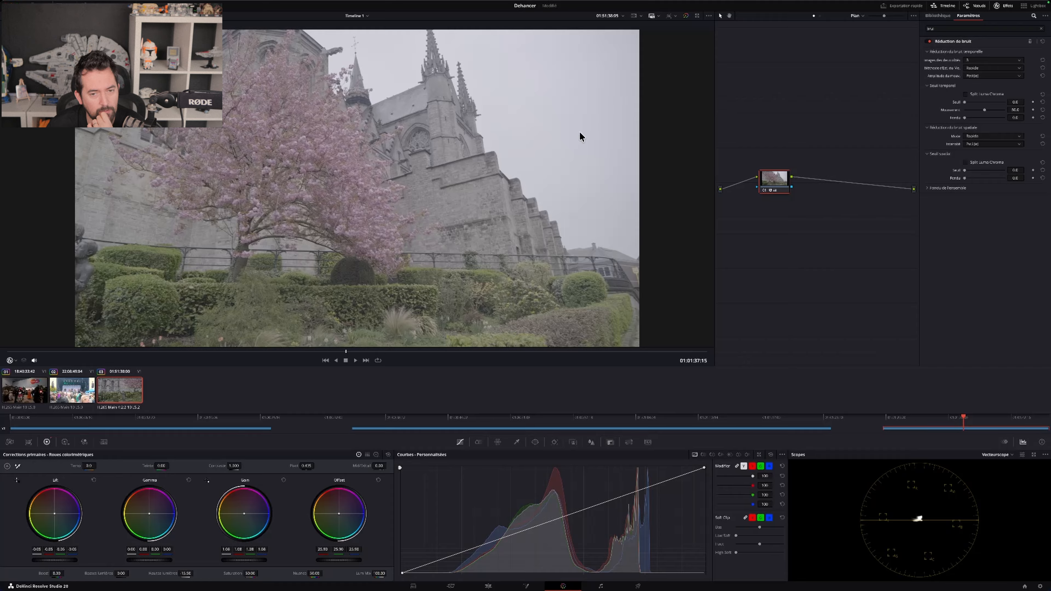
# Step: Reposition the noise-reduction node and play back part of the clip to review it
pyautogui.moveTo(780, 179); pyautogui.dragTo(771, 200)
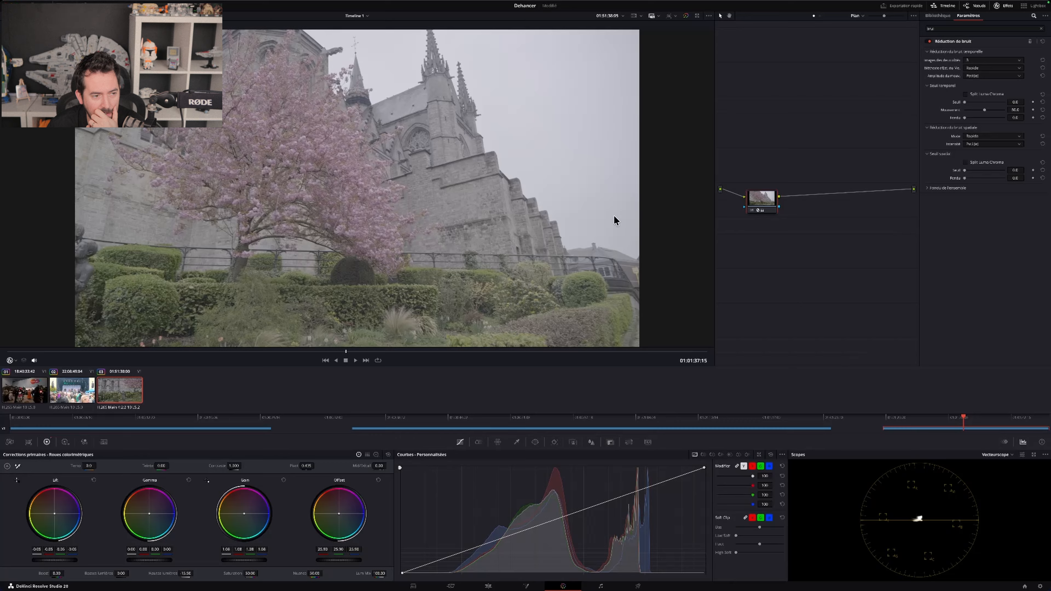
pyautogui.press('j')
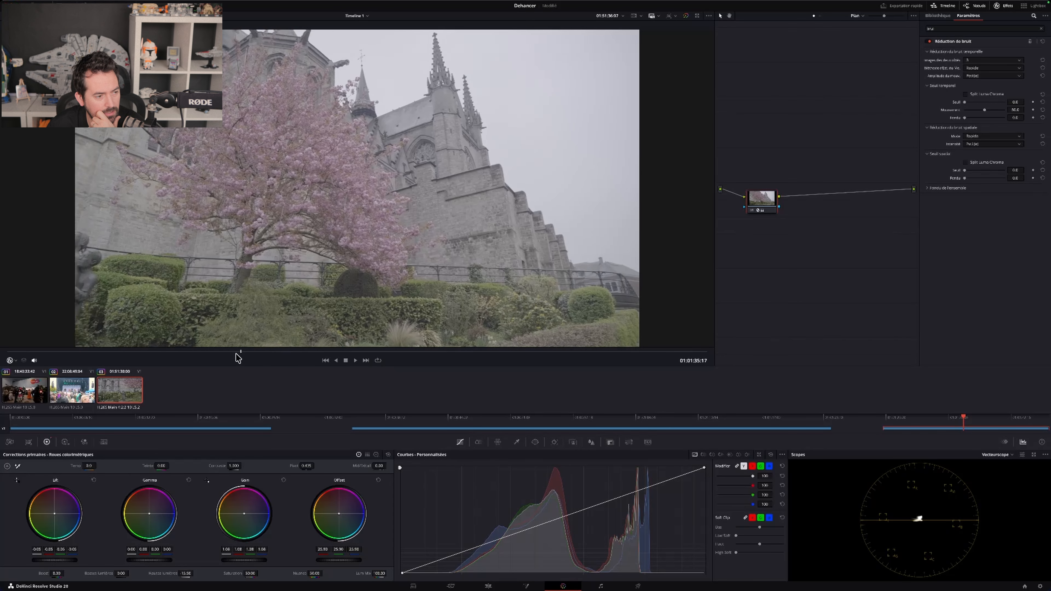
pyautogui.press('l')
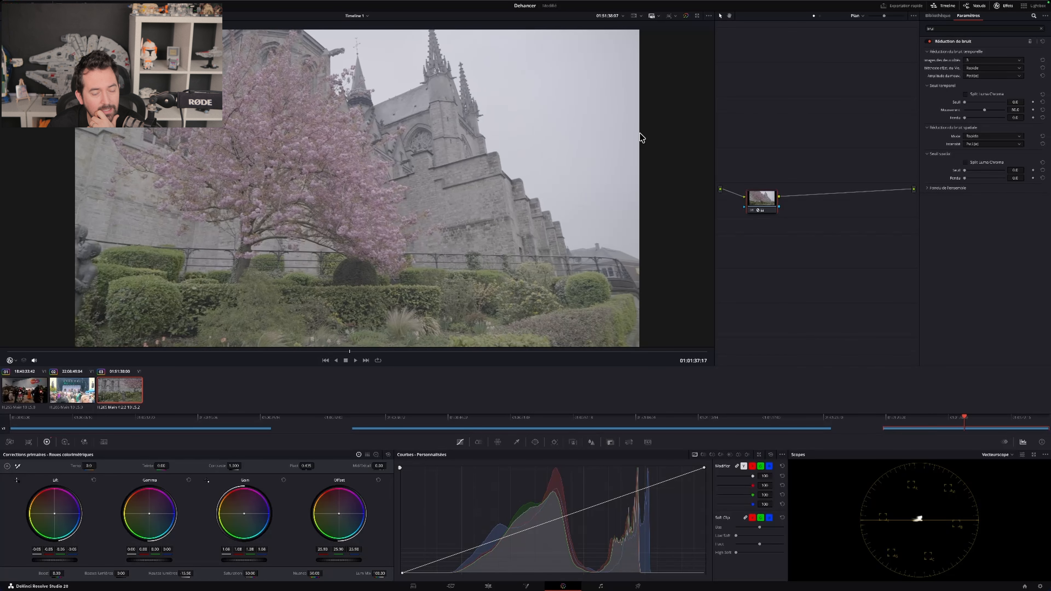
# Step: Add a serial node after the noise-reduction node and apply Dehancer Pro to it
pyautogui.moveTo(765, 204); pyautogui.dragTo(753, 197)
pyautogui.rightClick(766, 200)
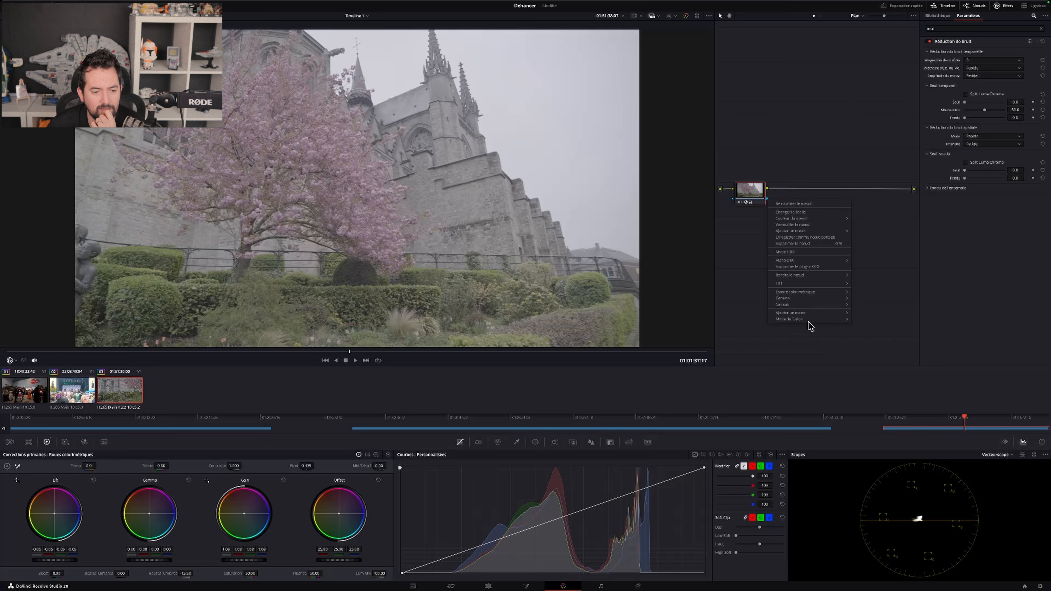
pyautogui.click(882, 291)
pyautogui.rightClick(753, 192)
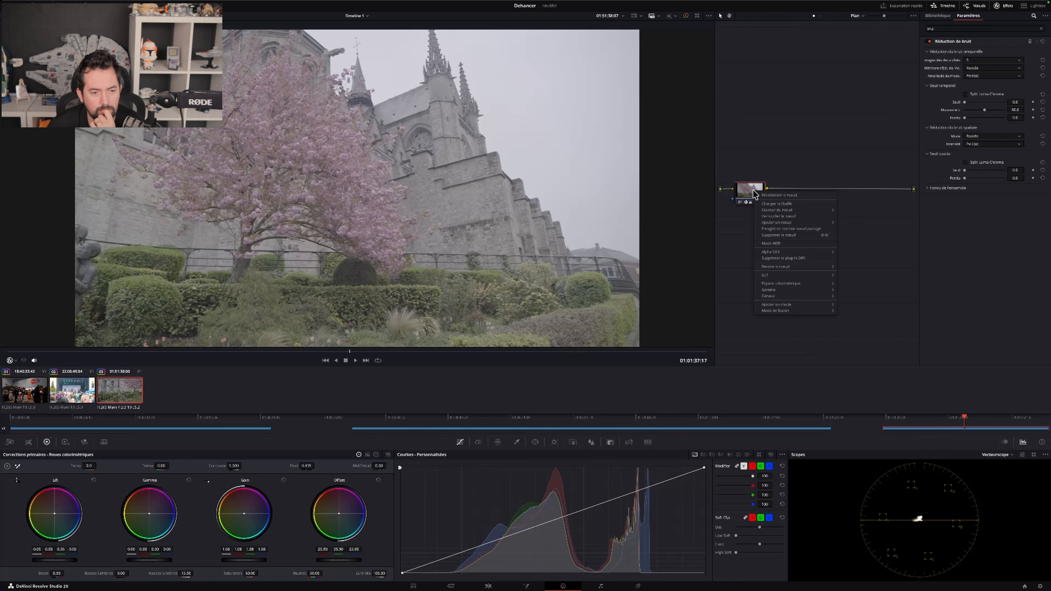
pyautogui.hotkey('alt', 's')
pyautogui.moveTo(1048, 99); pyautogui.dragTo(1048, 323)
pyautogui.moveTo(979, 355); pyautogui.dragTo(814, 213)
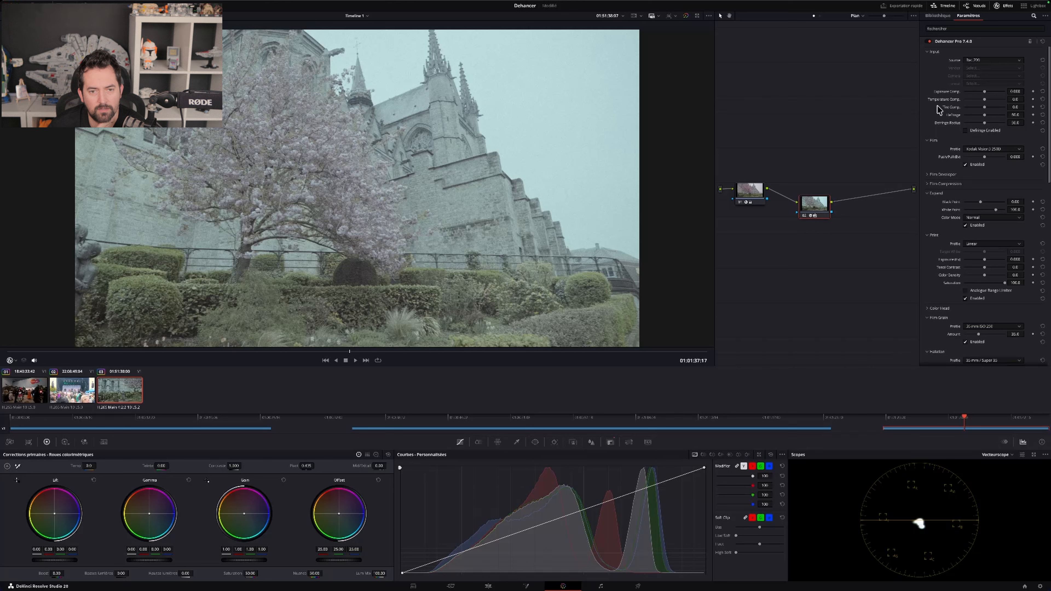
# Step: Set the new Dehancer node's input source to Choose Camera, with vendor Fujifilm, camera X-M5 and F-Log2
pyautogui.click(995, 61)
pyautogui.click(983, 118)
pyautogui.click(978, 63)
pyautogui.click(978, 69)
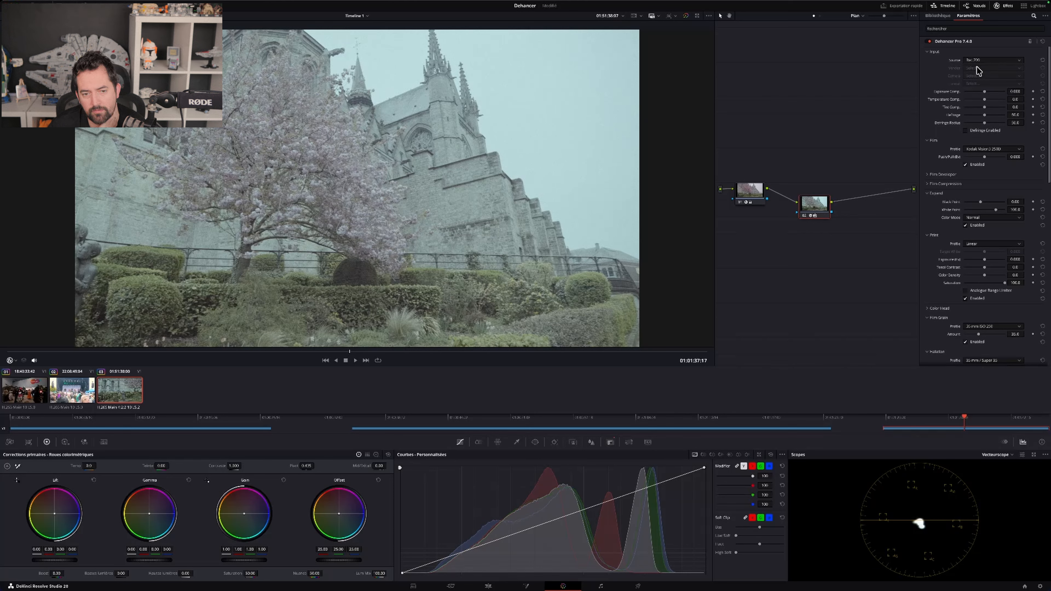
pyautogui.click(981, 62)
pyautogui.click(984, 118)
pyautogui.click(987, 68)
pyautogui.click(975, 119)
pyautogui.click(993, 76)
pyautogui.click(978, 117)
pyautogui.click(980, 84)
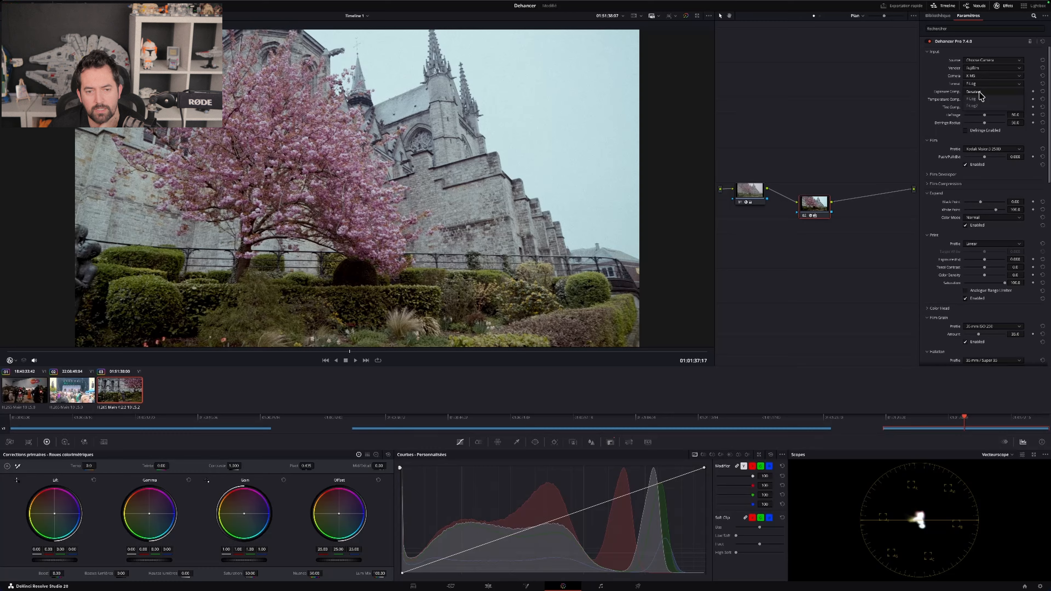
pyautogui.click(978, 106)
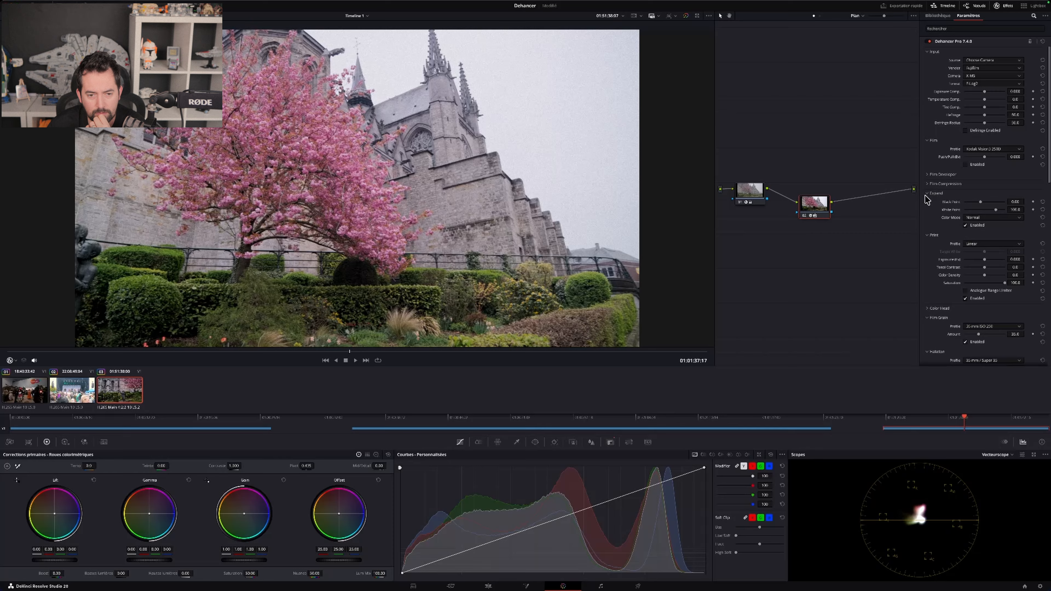
# Step: Disable Film, Expand and Print on the new Dehancer node and collapse the Expand and Print settings
pyautogui.click(929, 174)
pyautogui.click(928, 174)
pyautogui.click(966, 226)
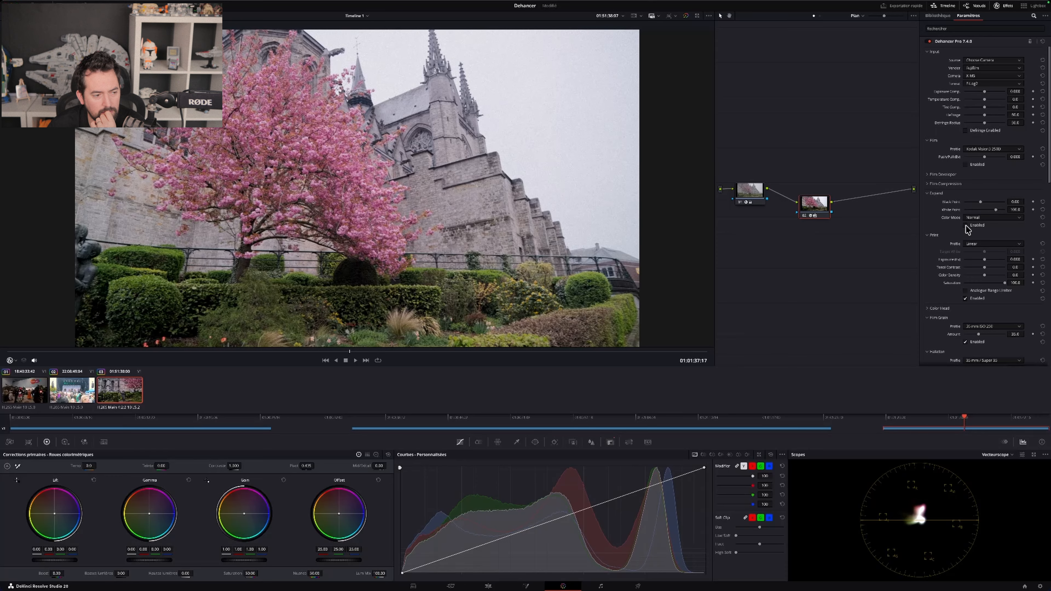
pyautogui.click(928, 193)
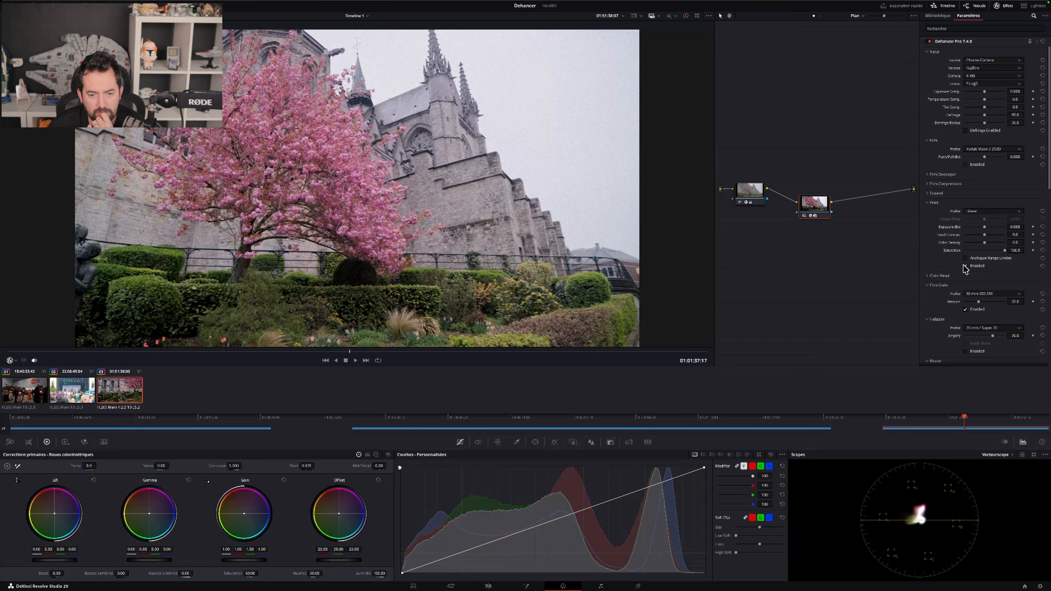
pyautogui.click(927, 202)
pyautogui.click(966, 246)
# Step: Collapse the Dehancer settings from Halation down to LUT Generator
pyautogui.click(926, 255)
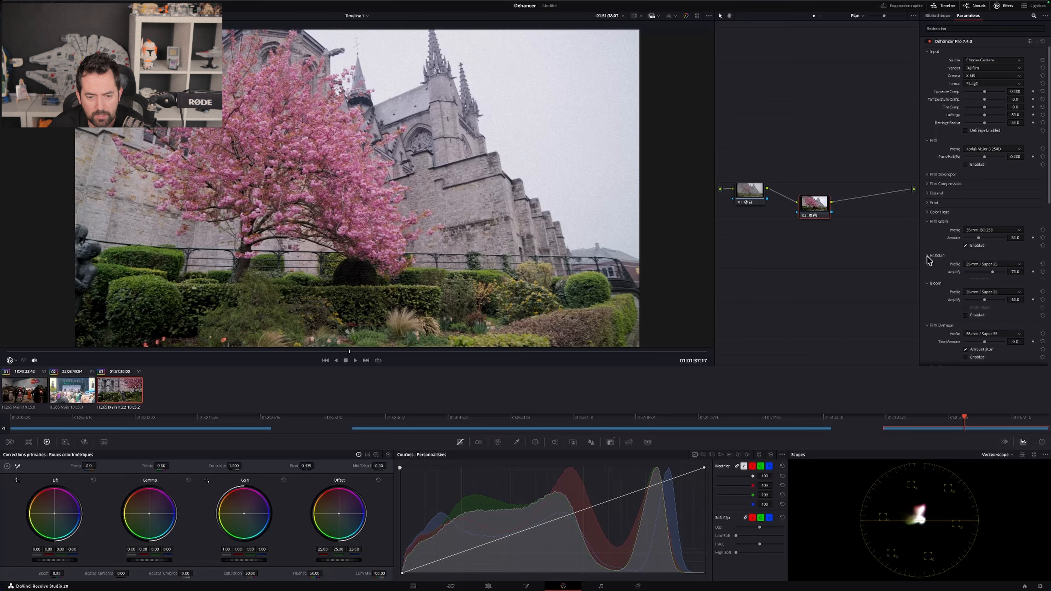
pyautogui.click(925, 265)
pyautogui.click(927, 276)
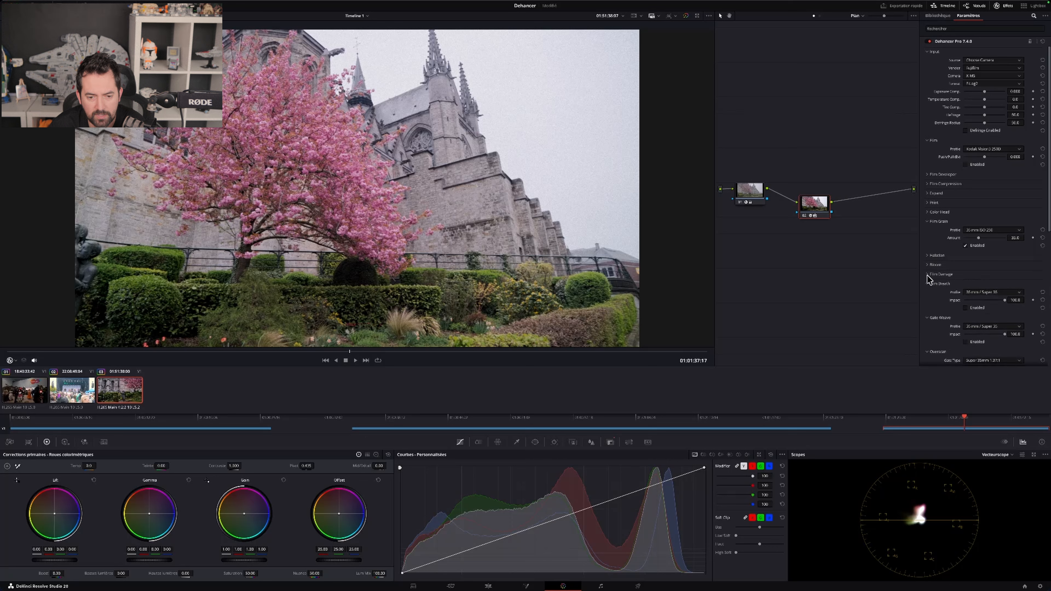
pyautogui.click(927, 284)
pyautogui.click(928, 294)
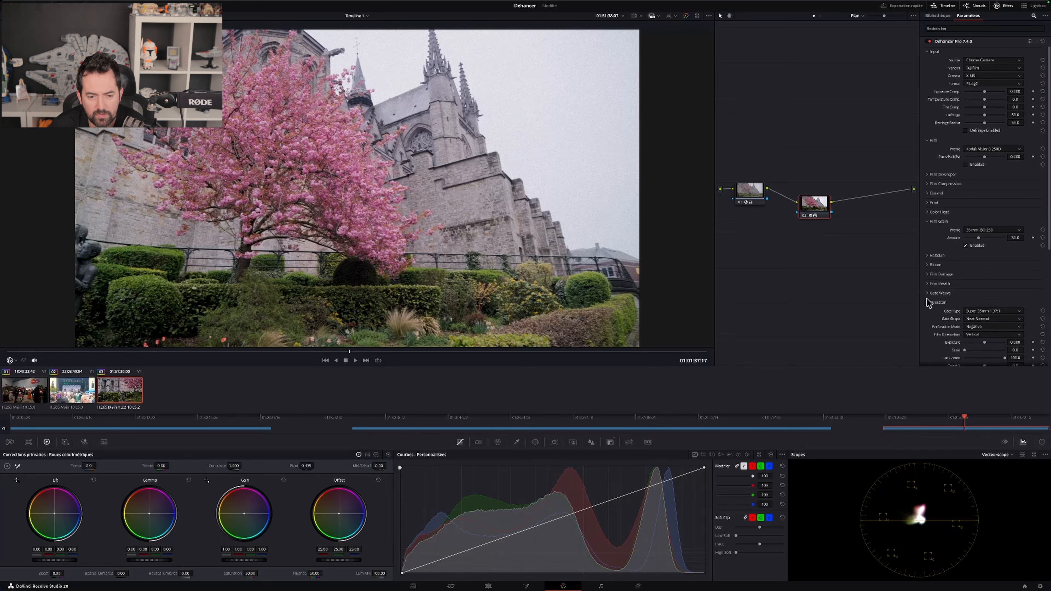
pyautogui.scroll(-3, 934, 318)
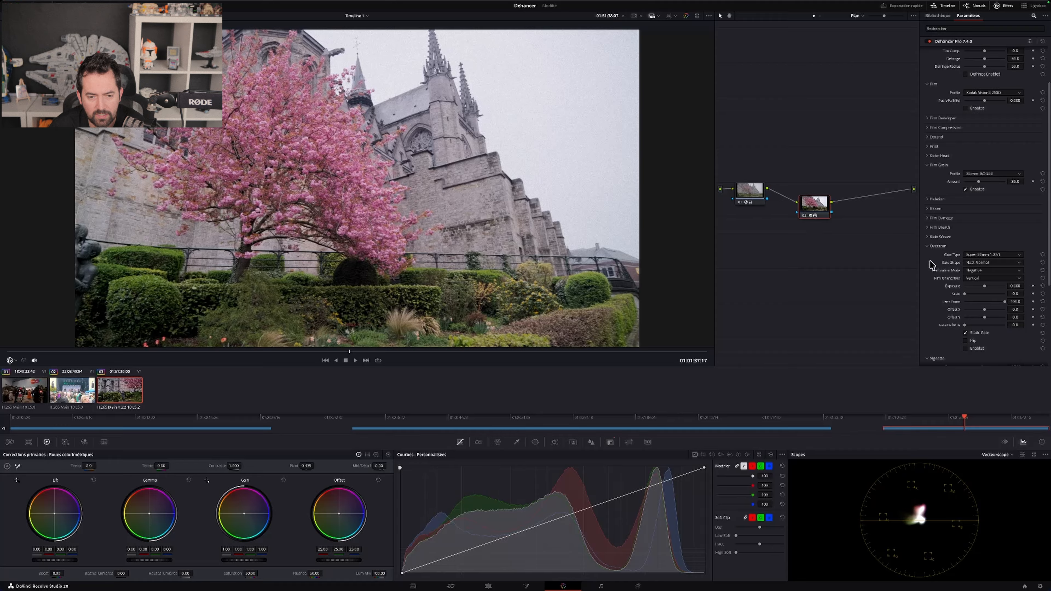
pyautogui.click(928, 247)
pyautogui.click(928, 256)
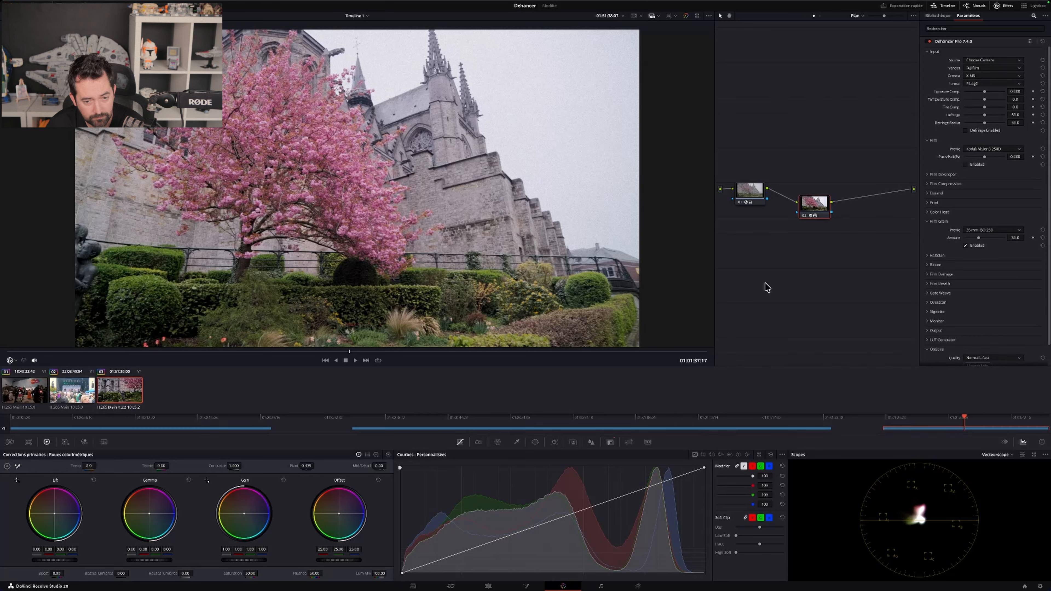
# Step: Compare the image with Film Grain off and on, and try the 35 mm ISO 50 grain profile on the playing clip
pyautogui.click(965, 246)
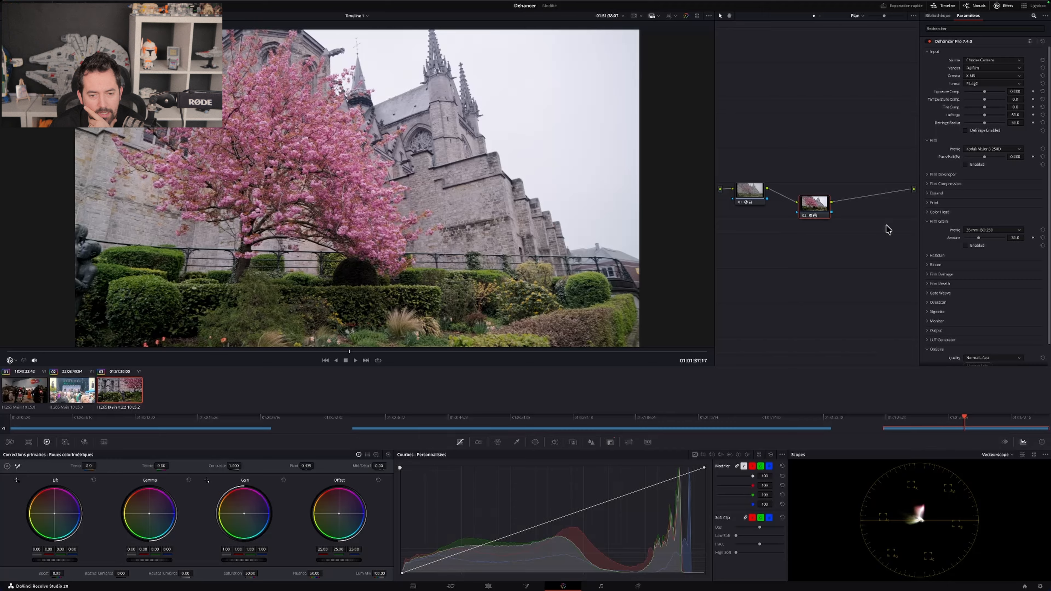
pyautogui.click(965, 246)
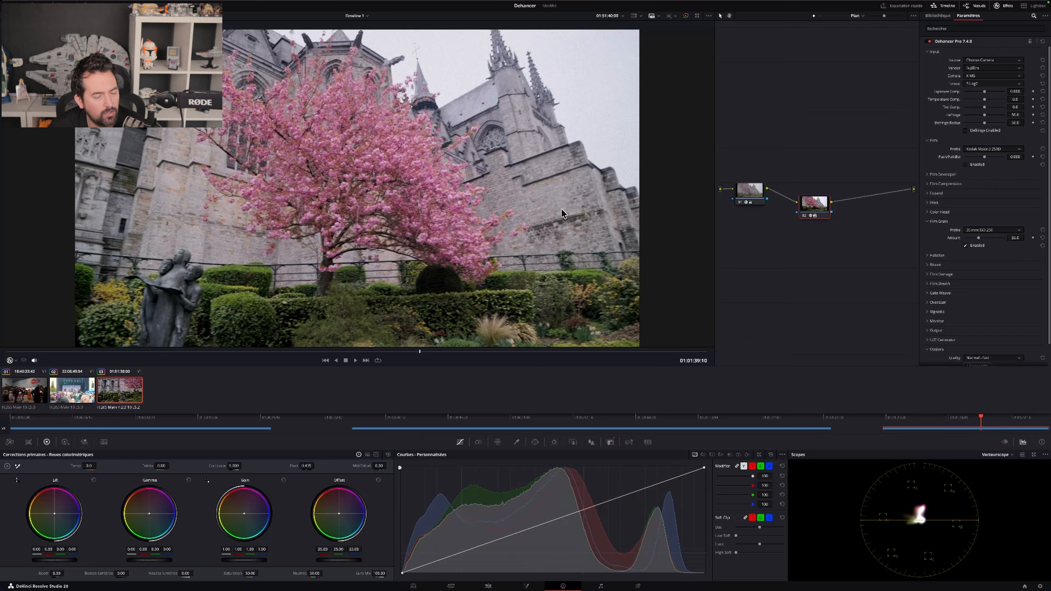
pyautogui.click(993, 230)
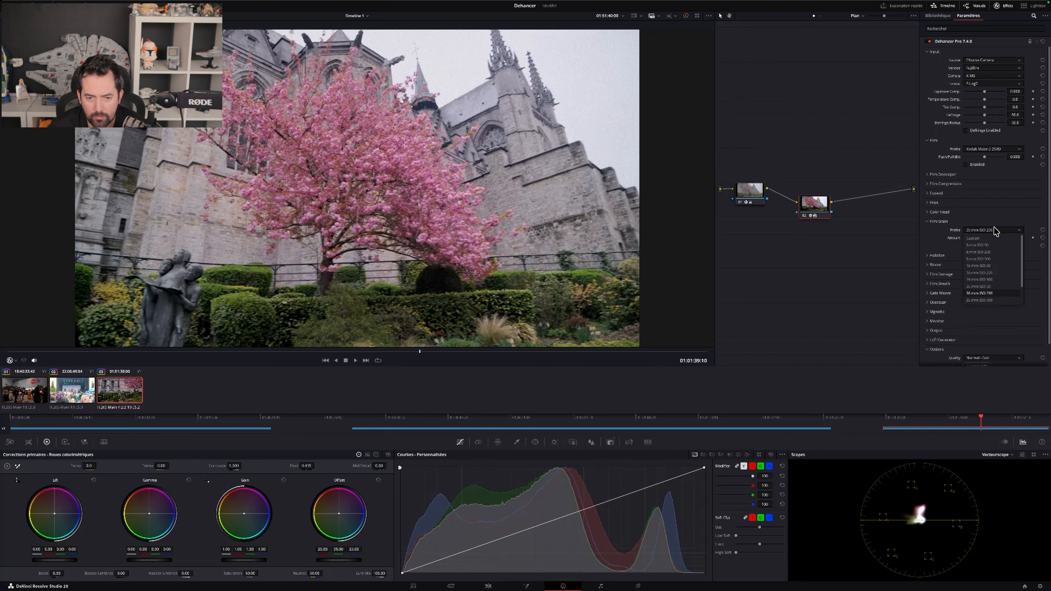
pyautogui.click(995, 286)
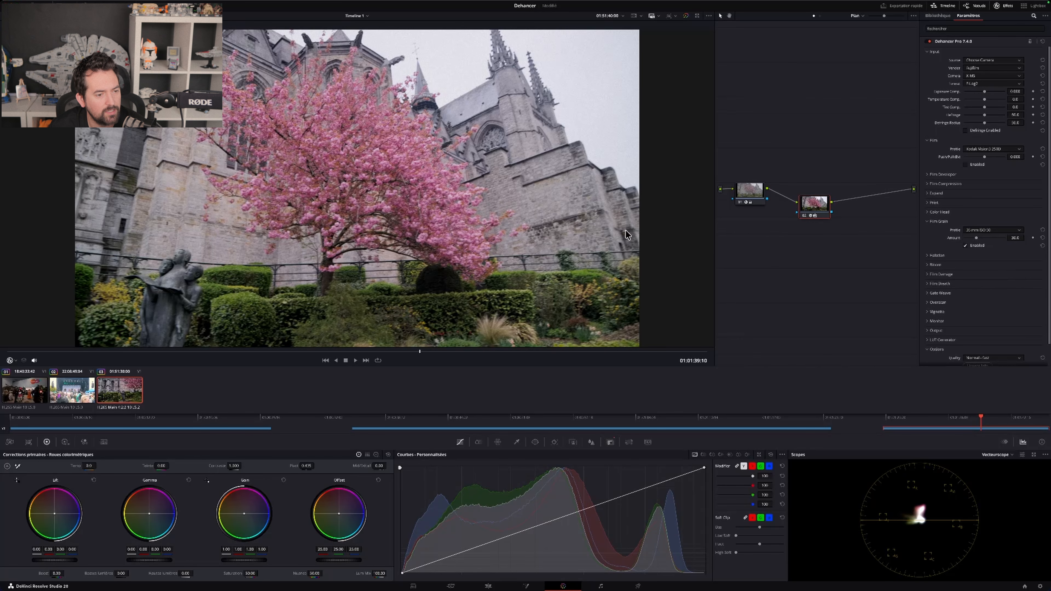
pyautogui.press('space')
pyautogui.moveTo(397, 352); pyautogui.dragTo(300, 346)
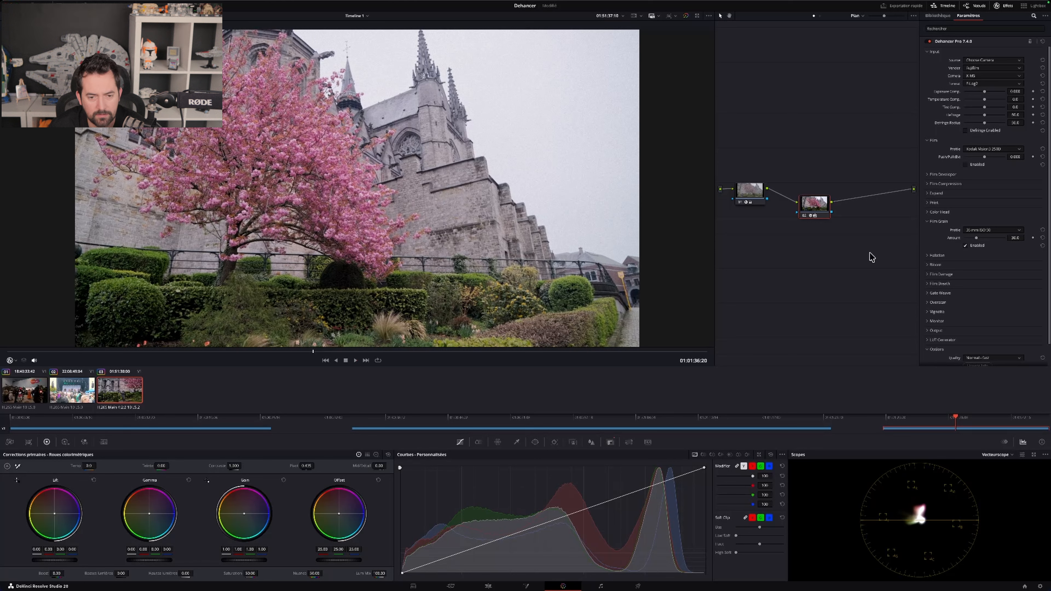
# Step: Set the Film Grain profile to 65 mm ISO 50 and play the clip to check the grain
pyautogui.click(984, 230)
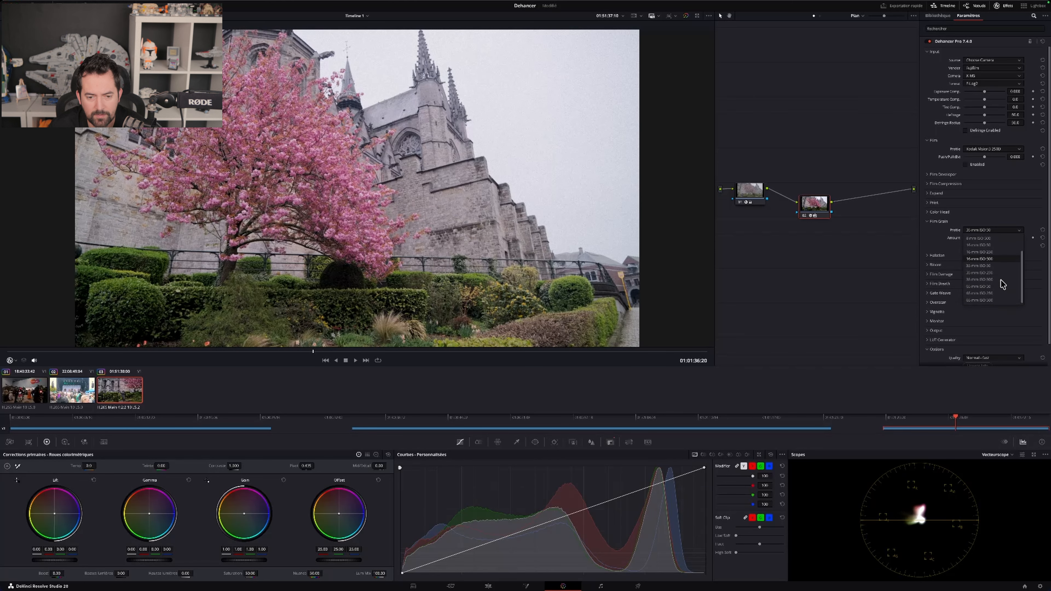
pyautogui.click(991, 292)
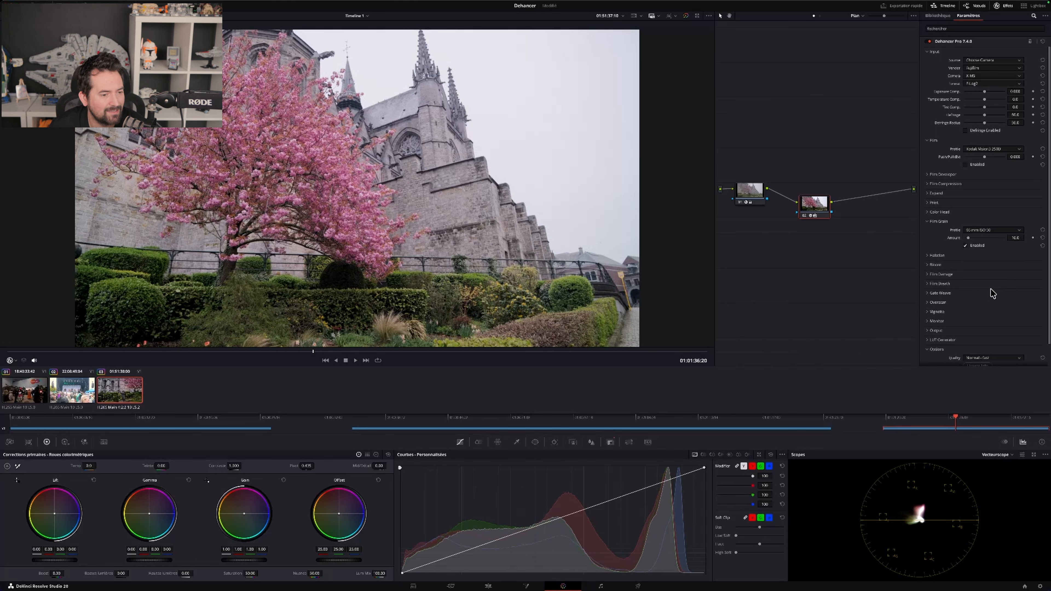
pyautogui.press('space')
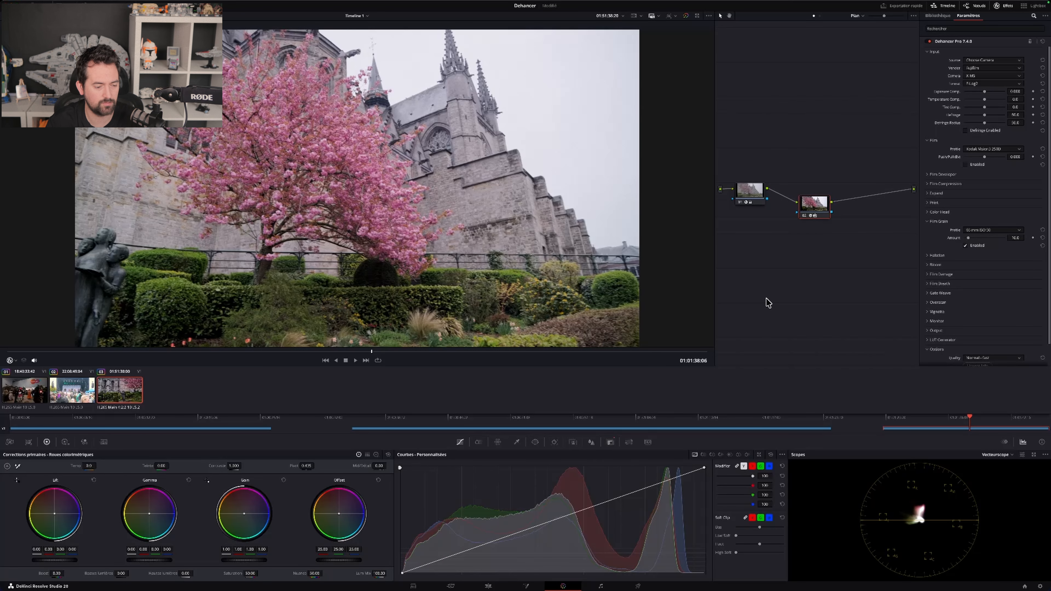
# Step: Switch to the Edit page and play the Bloom demo clip from its start in the source viewer
pyautogui.click(488, 587)
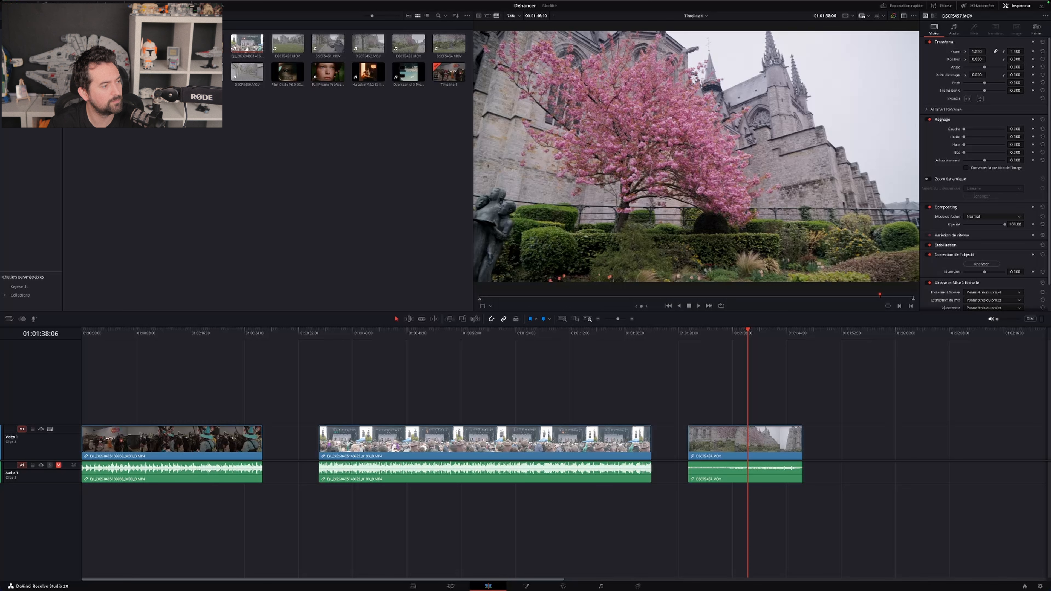
pyautogui.press('q')
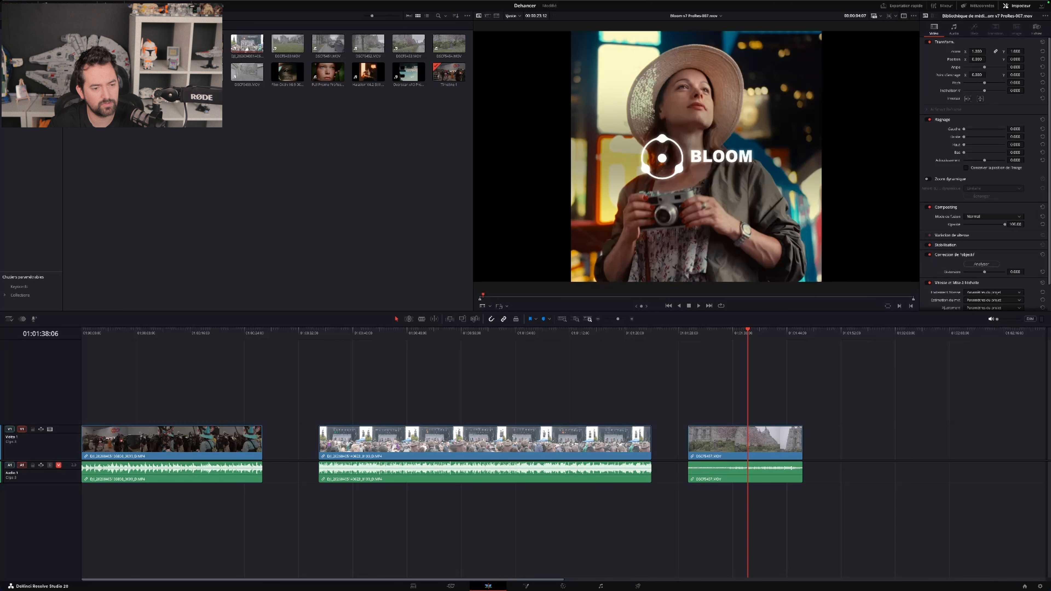
pyautogui.click(485, 296)
pyautogui.press('space')
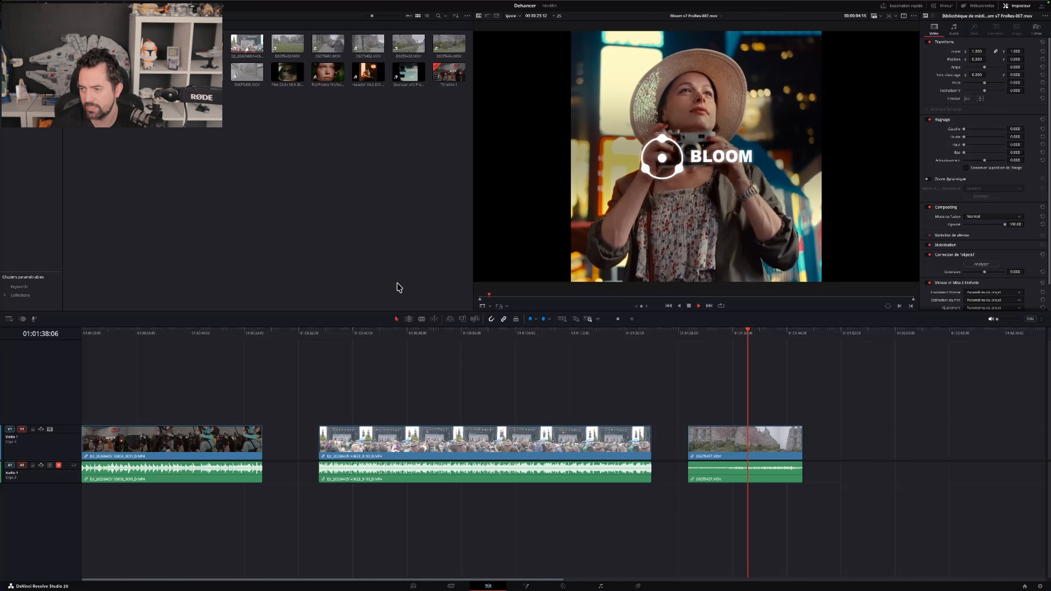
pyautogui.press('space')
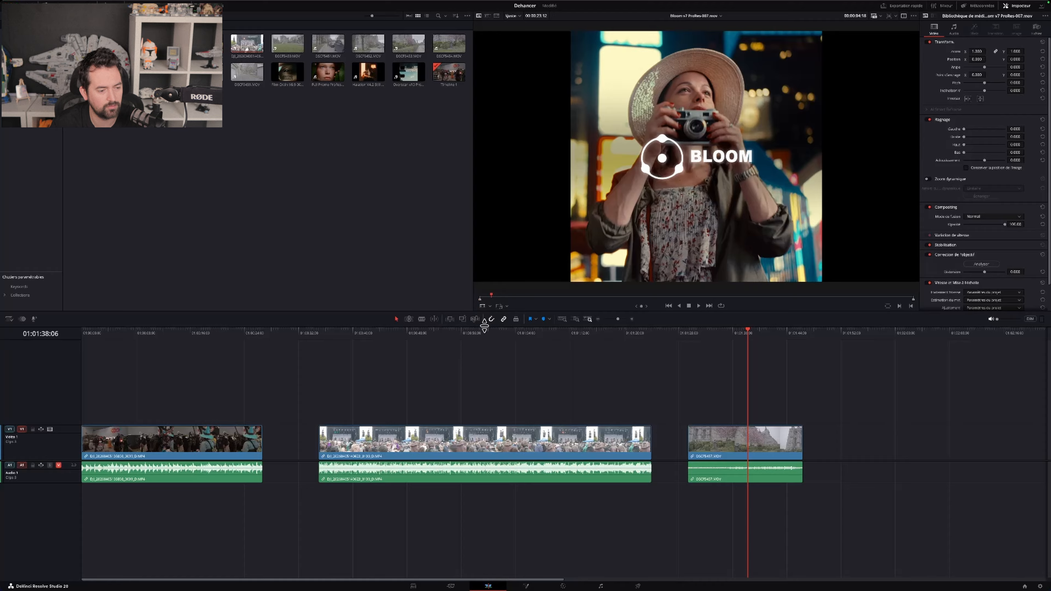
pyautogui.press('space')
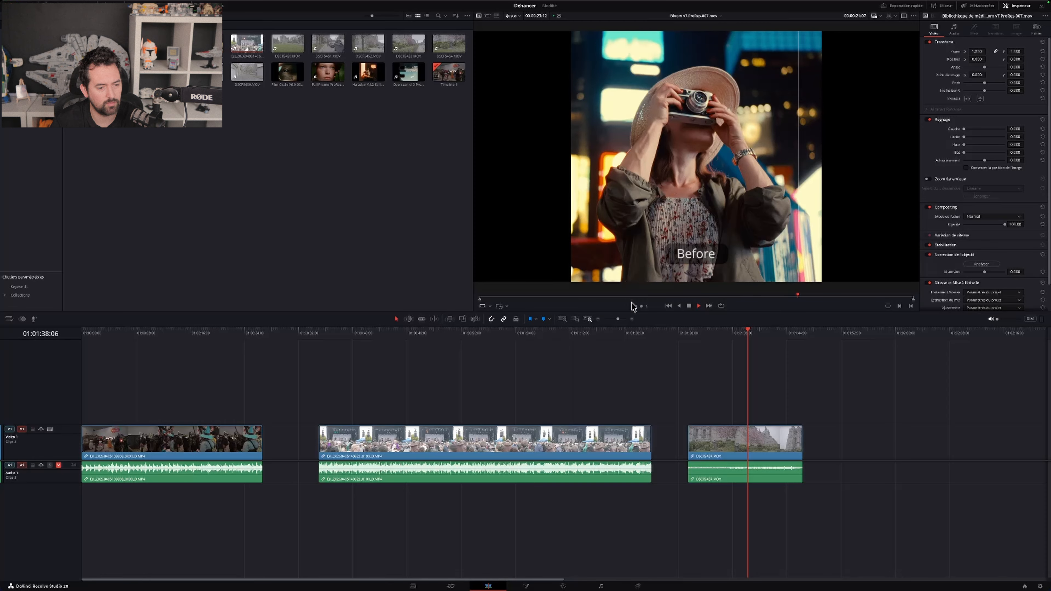
pyautogui.press('space')
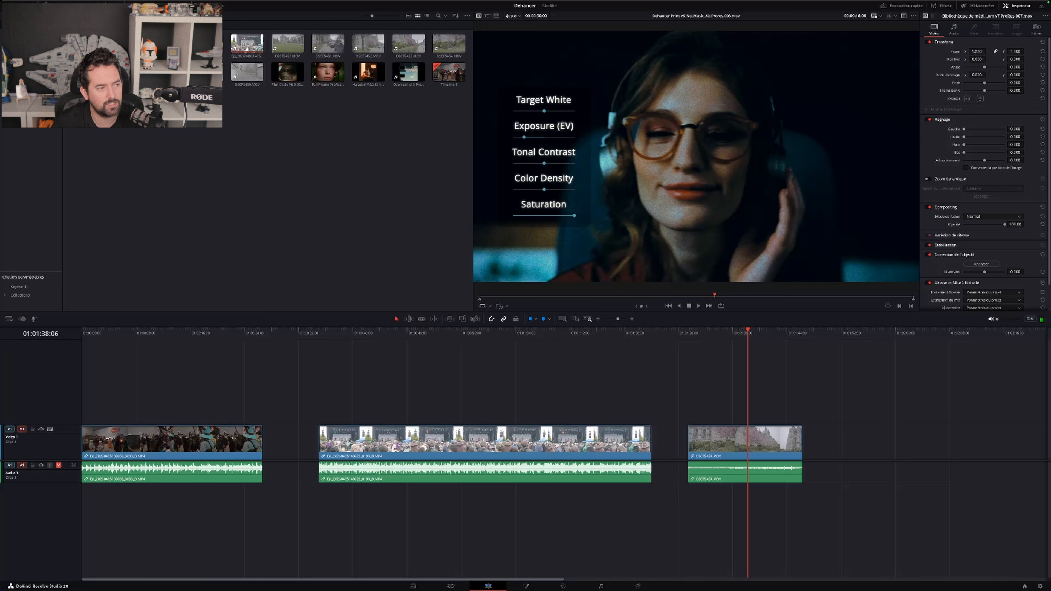
# Step: Play the Dehancer Print demo clip from its start in the source viewer
pyautogui.click(482, 295)
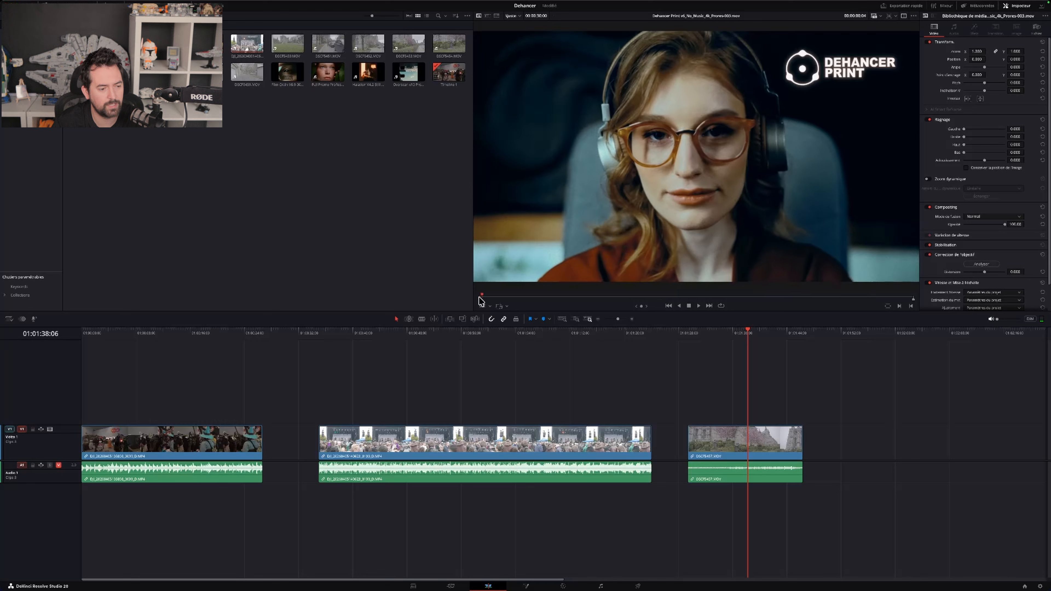
pyautogui.press('space')
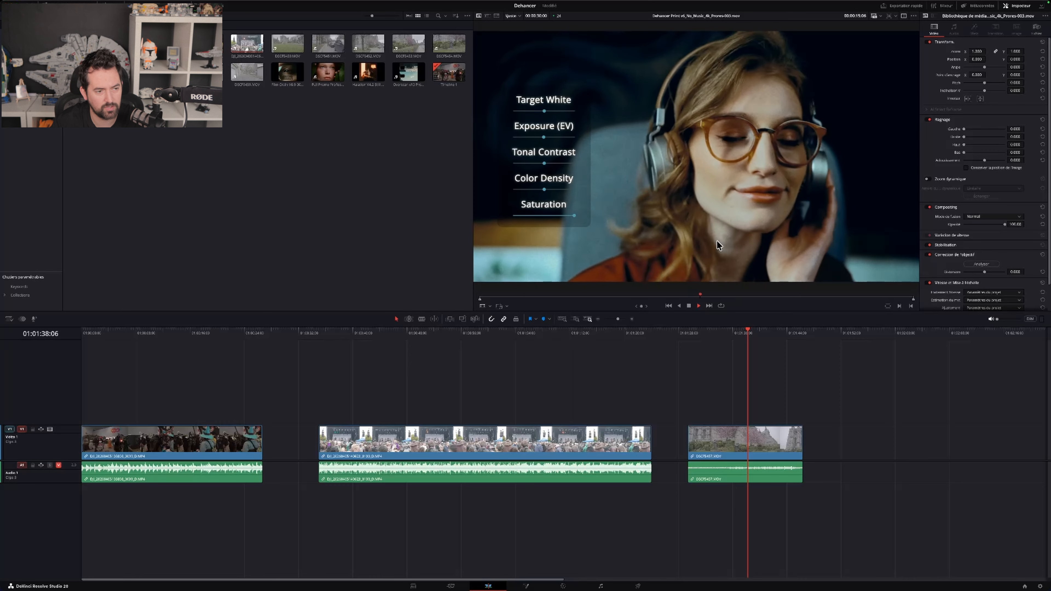
pyautogui.press('space')
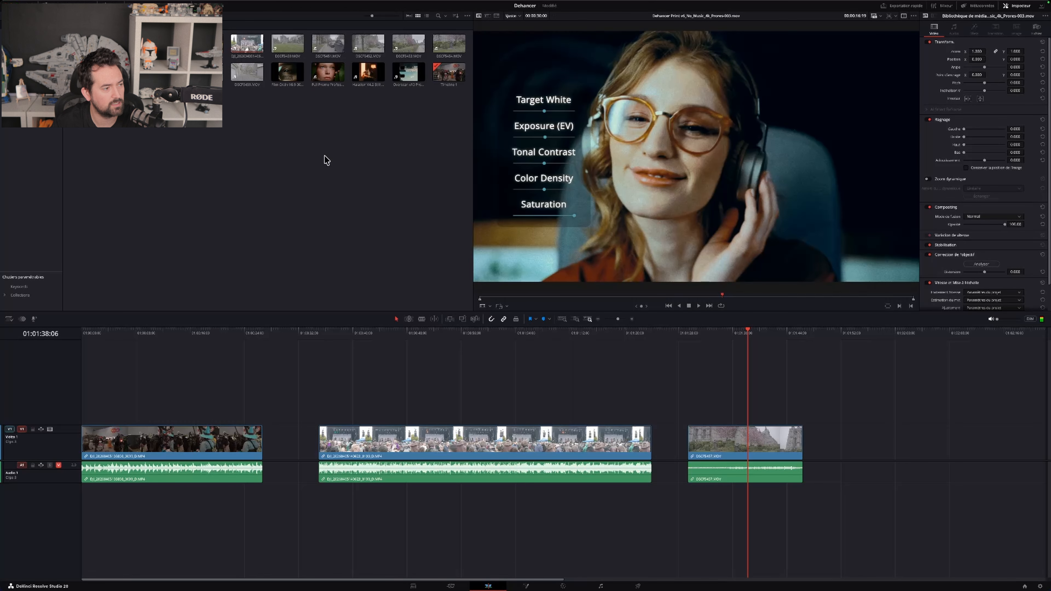
# Step: Preview the Film Grain and Full Promo media clips, and play the Halation demo clip from its start
pyautogui.click(287, 72)
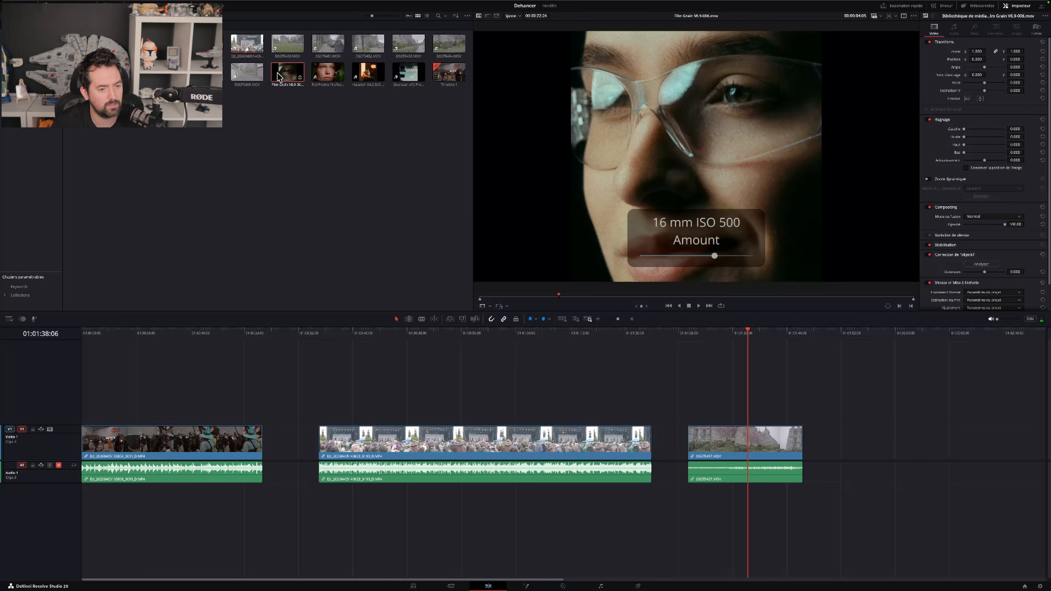
pyautogui.click(321, 74)
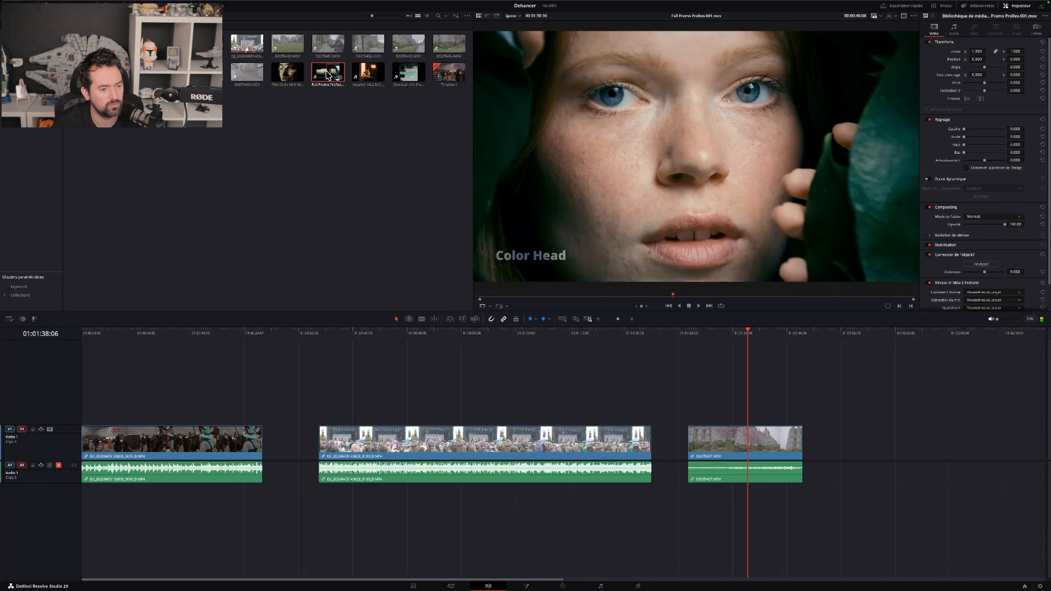
pyautogui.click(368, 72)
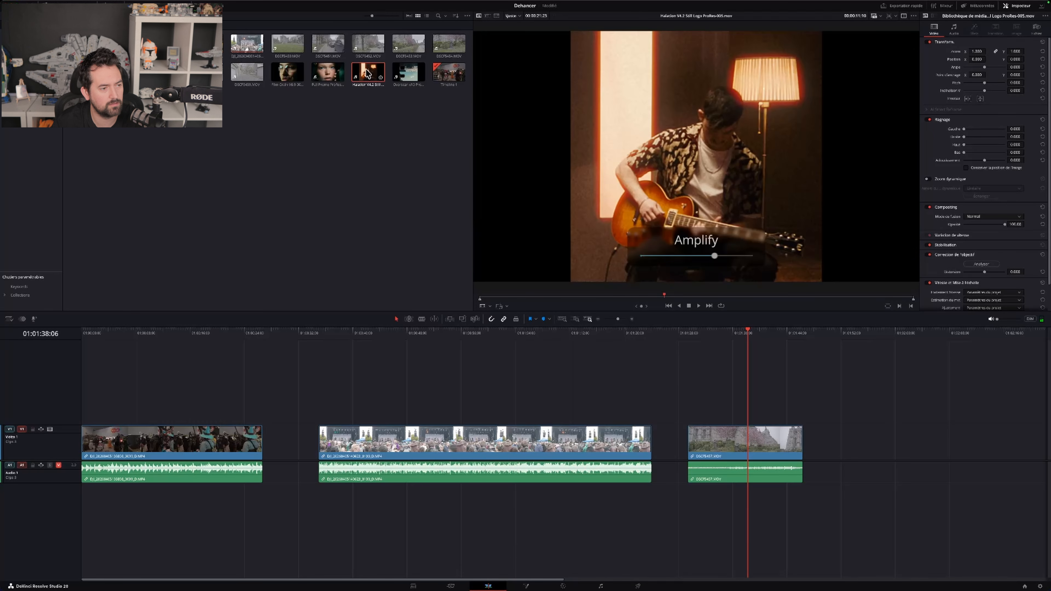
pyautogui.click(482, 296)
pyautogui.press('space')
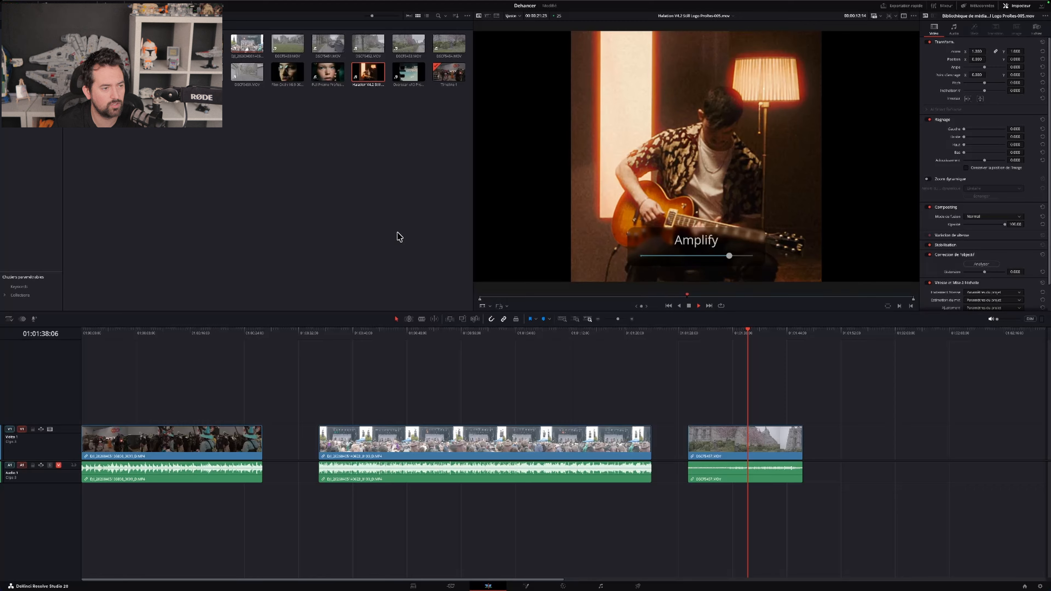
# Step: Scrub through the Overscan demo clip and play the Full Promo clip from its start
pyautogui.click(408, 73)
pyautogui.moveTo(486, 297); pyautogui.dragTo(814, 291)
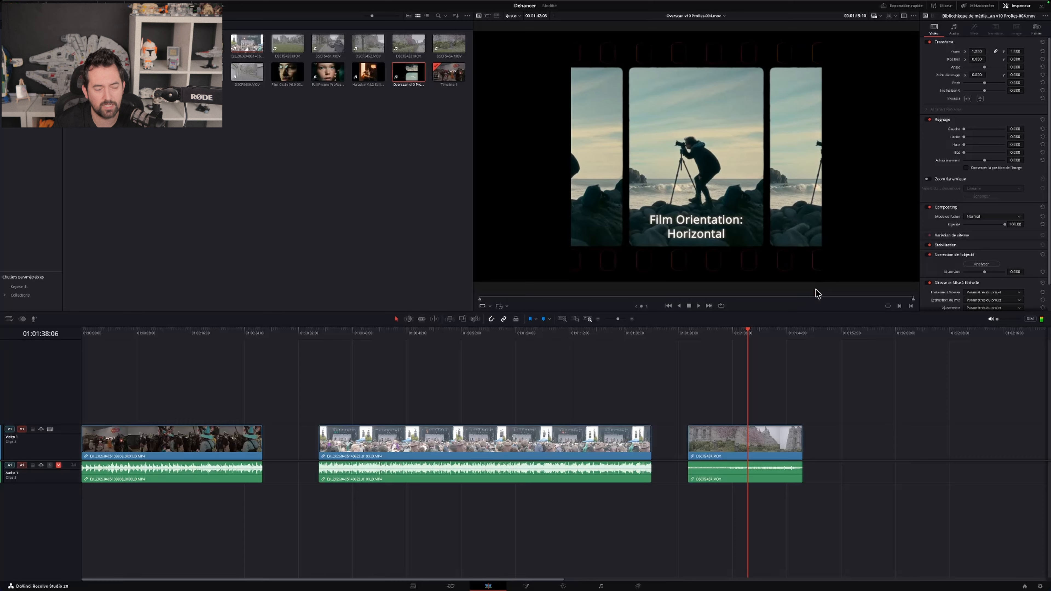
pyautogui.click(327, 72)
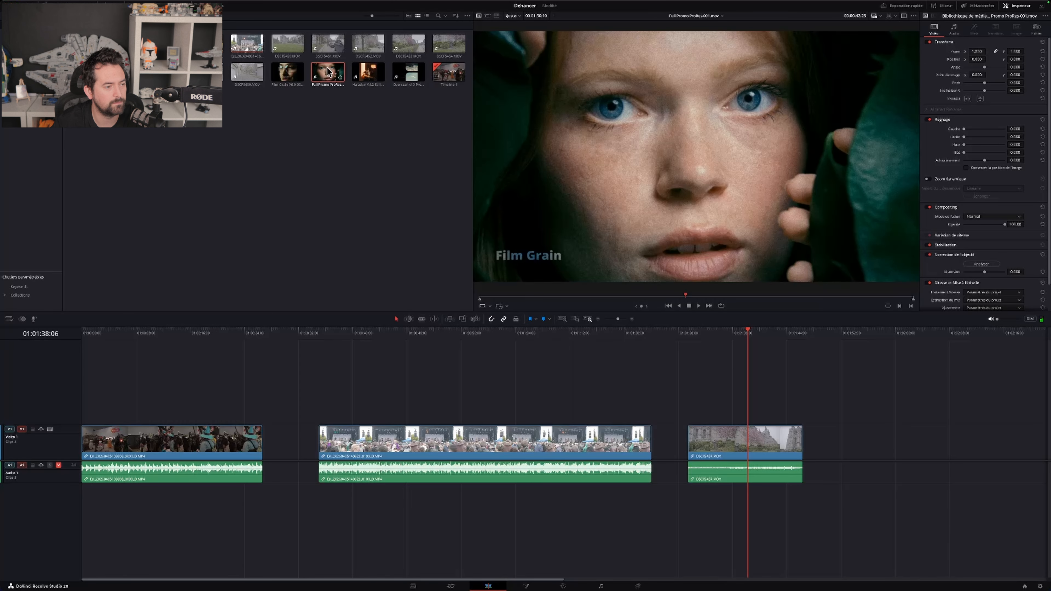
pyautogui.moveTo(522, 295); pyautogui.dragTo(458, 299)
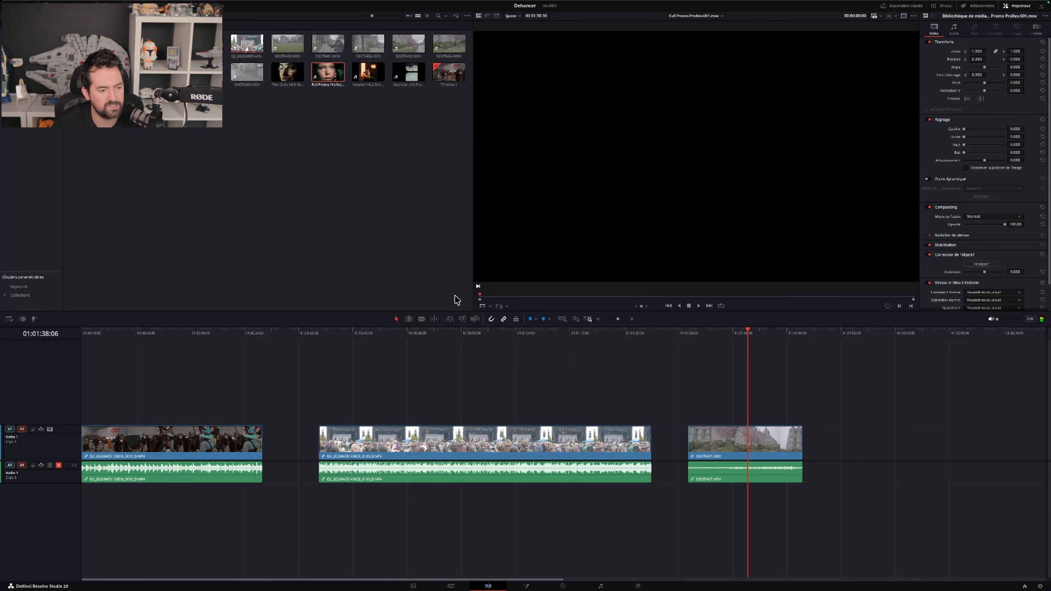
pyautogui.press('space')
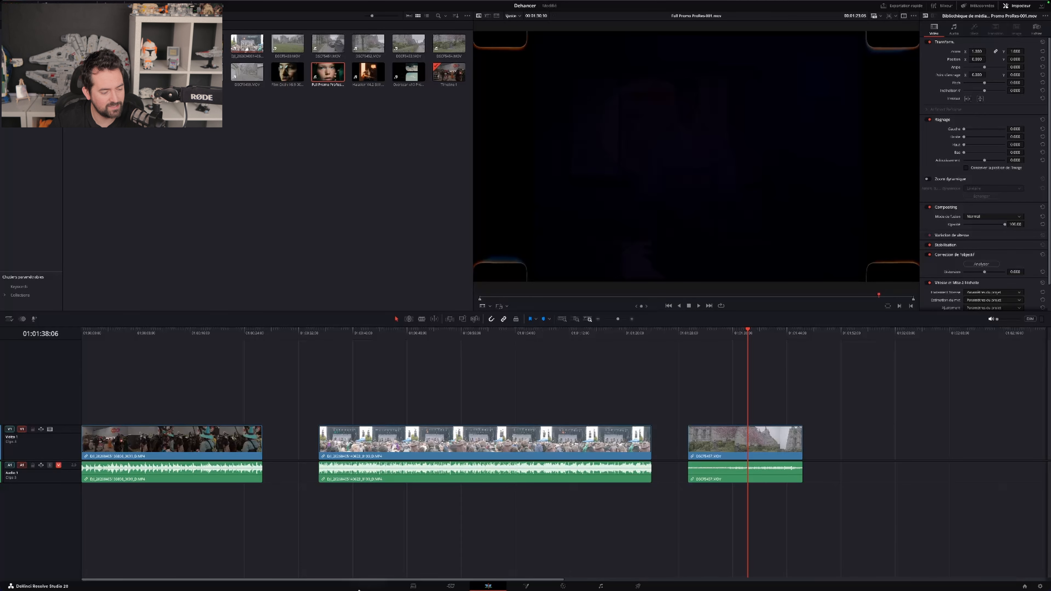
# Step: Switch to the web browser showing the Dehancer Colourist Awards 2026 page
pyautogui.click(124, 575)
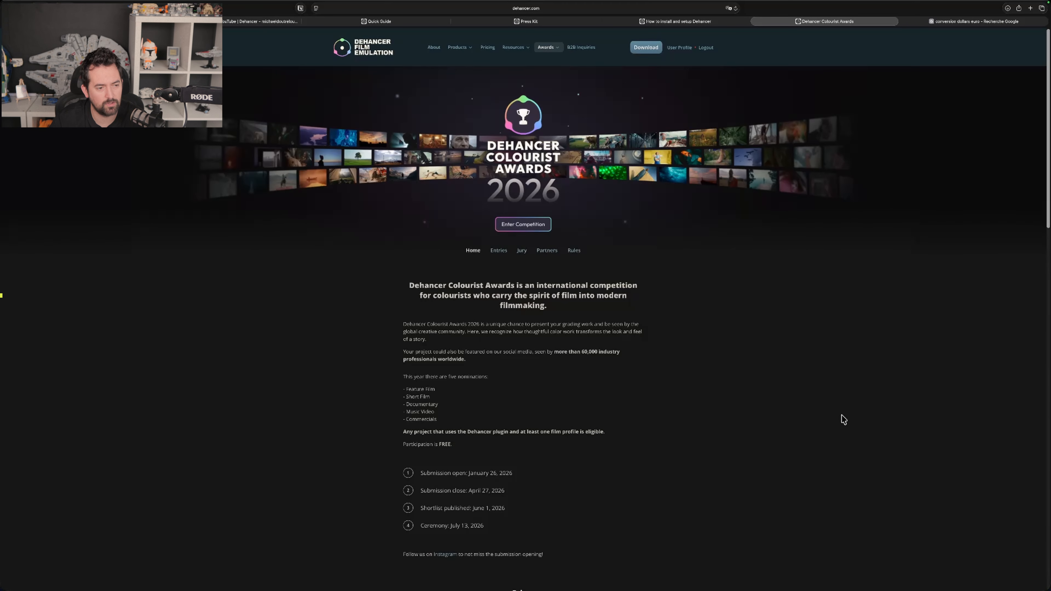